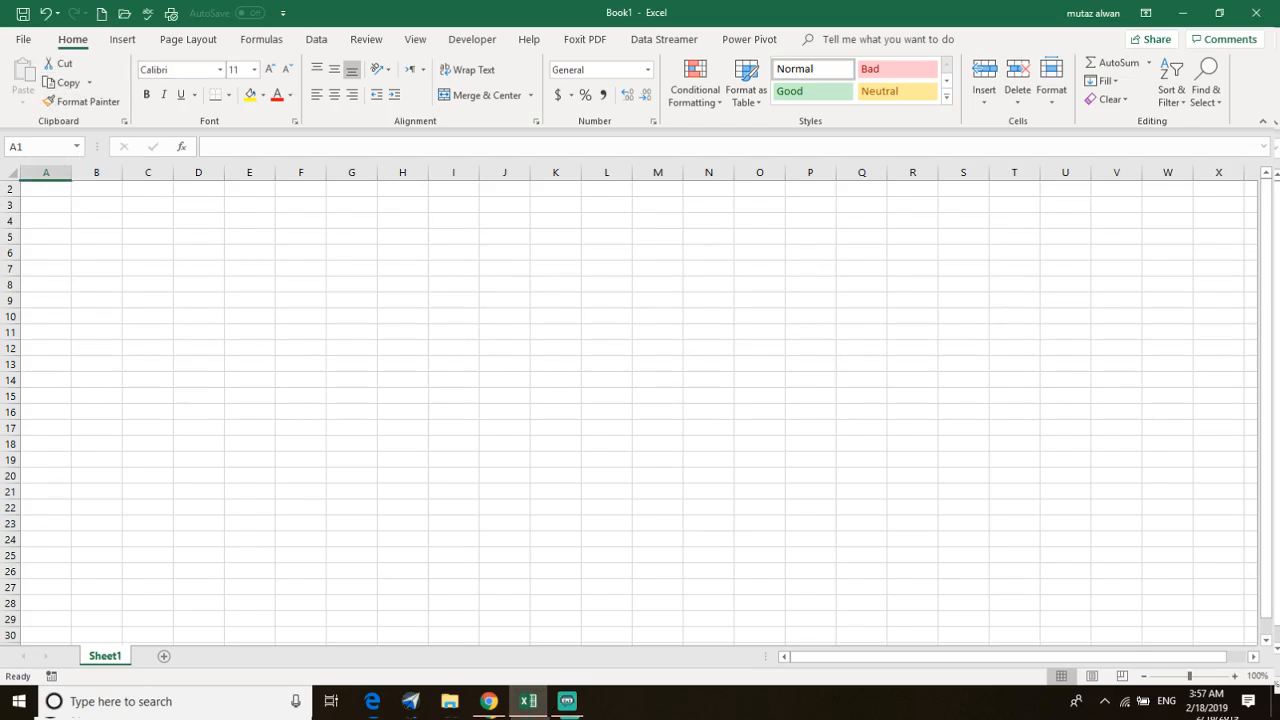
Enter the title "monthly budget" in cell A2
{"action": "left_click", "coordinate": [66, 188]}
{"action": "type", "text": "monthly"}
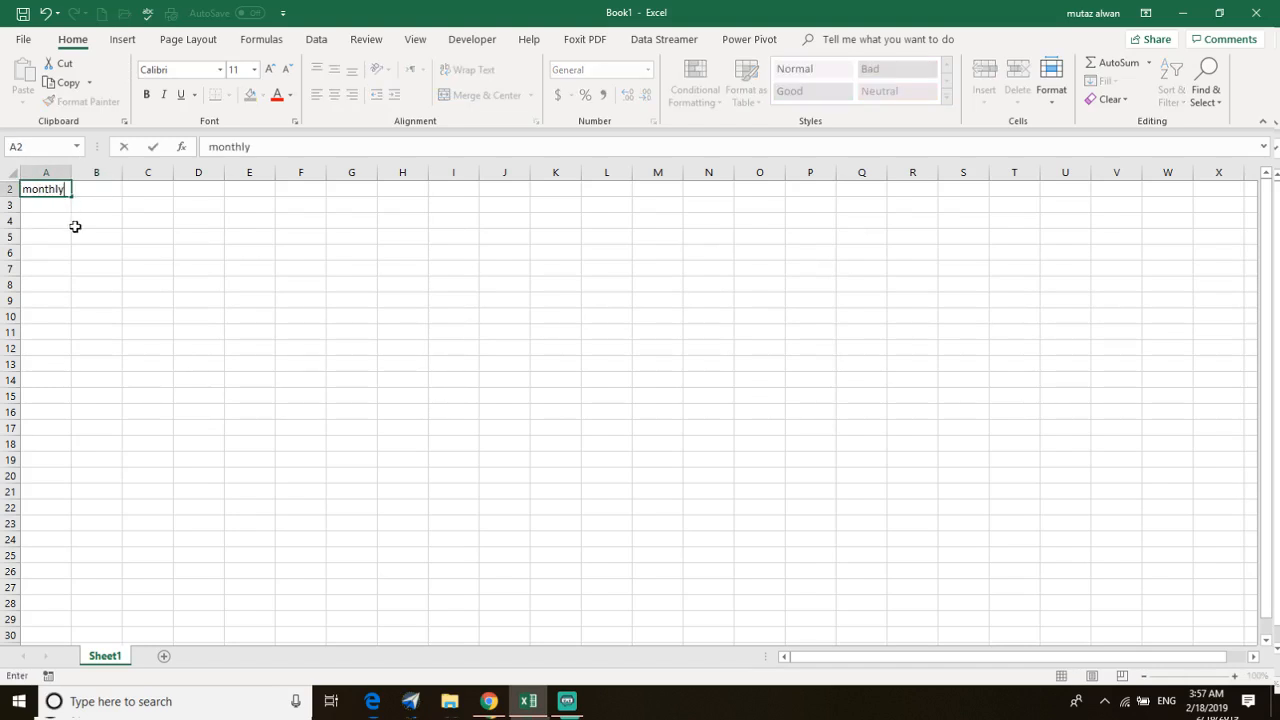
{"action": "type", "text": " budget"}
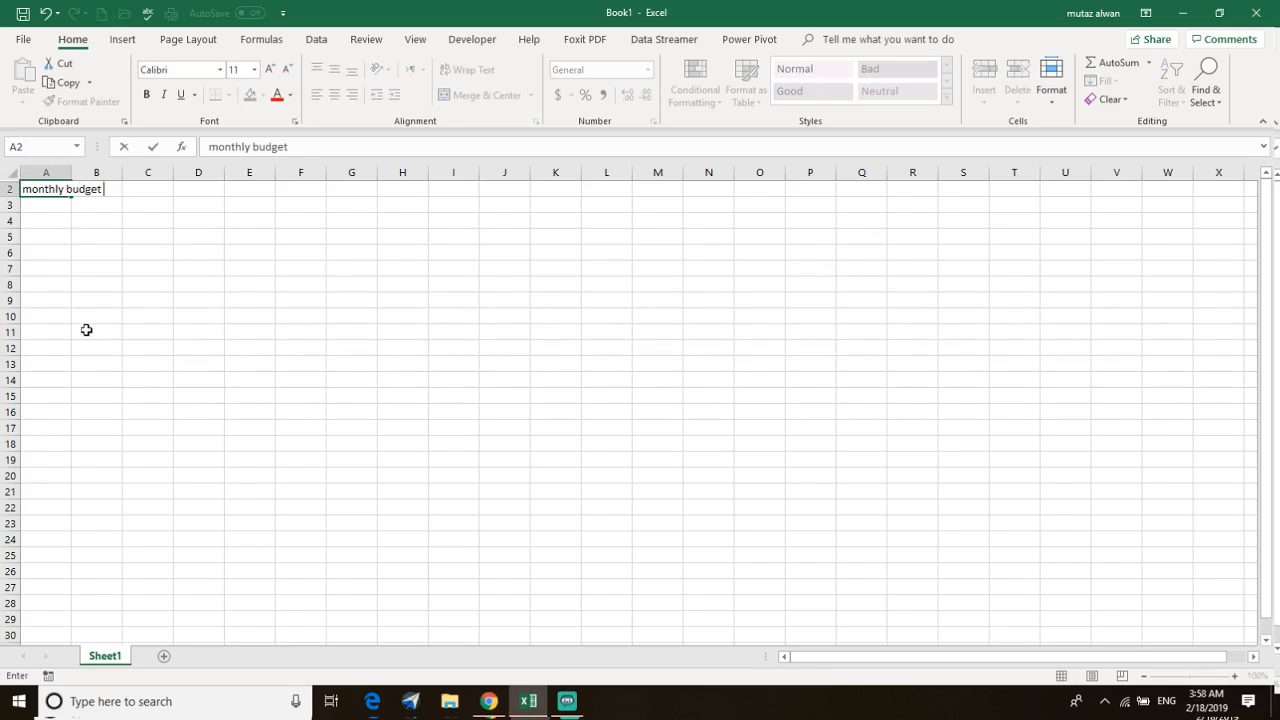
{"action": "left_click", "coordinate": [104, 217]}
Enter "bills" in cell A6 as the heading of the first column
{"action": "left_click", "coordinate": [48, 221]}
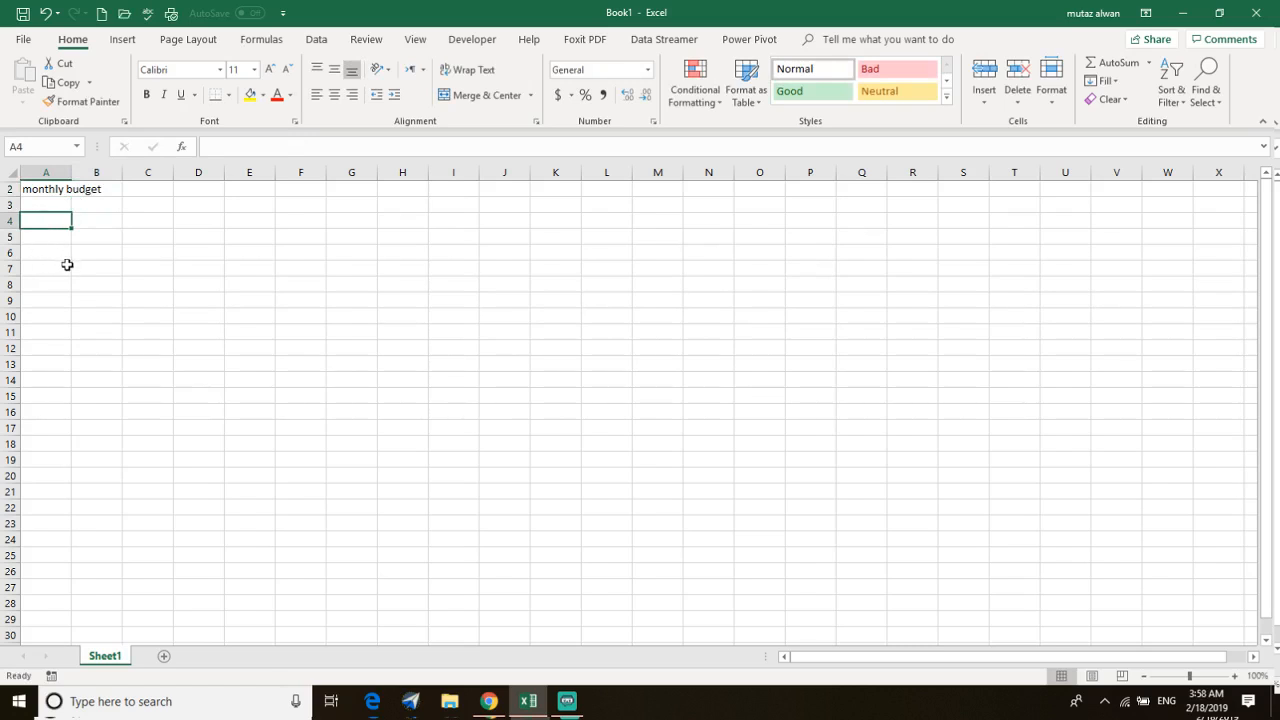
{"action": "left_click", "coordinate": [53, 254]}
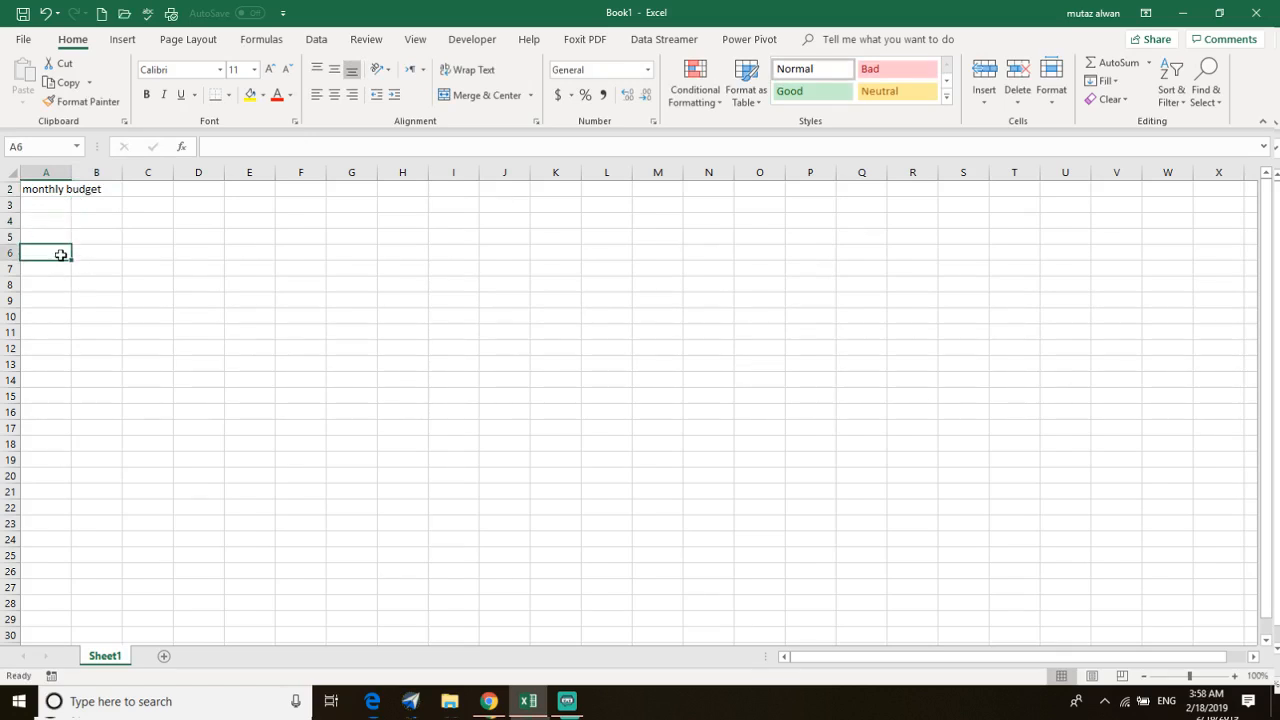
{"action": "type", "text": "bills"}
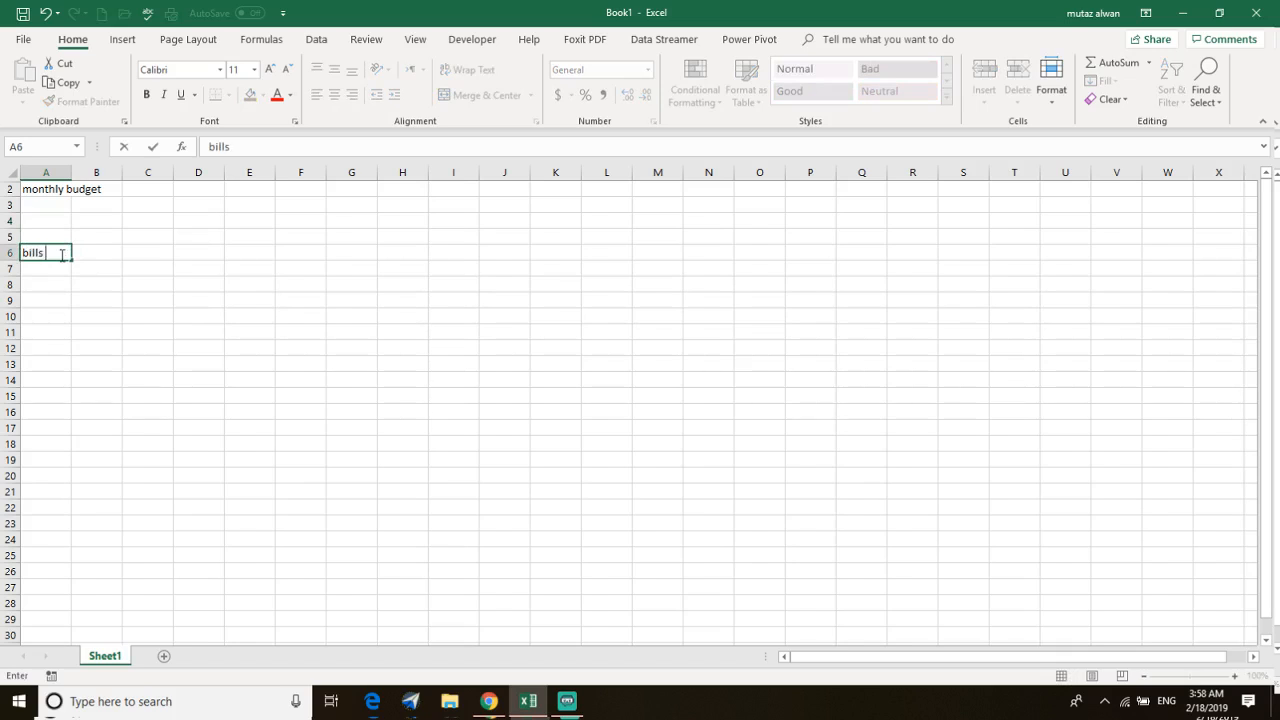
{"action": "key", "text": "Tab"}
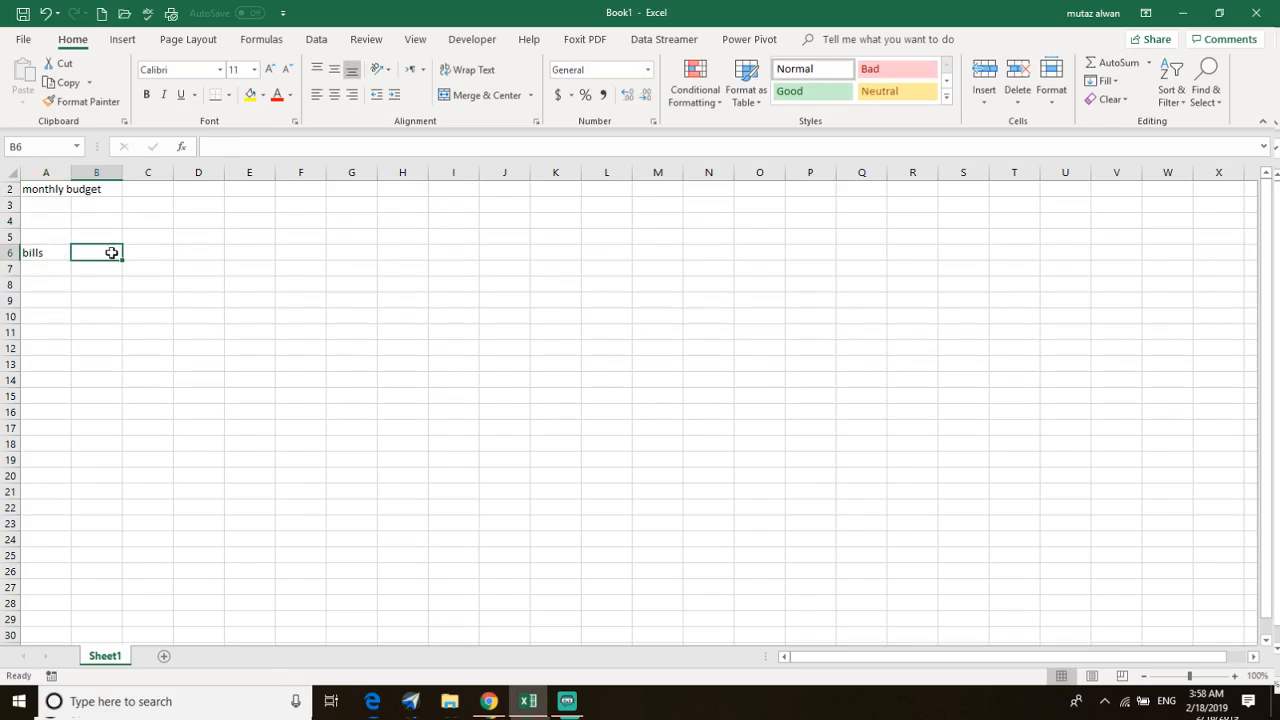
Enter the month headings jan-19, feb-19 and mar-19 in cells B6, C6 and D6
{"action": "type", "text": "jan"}
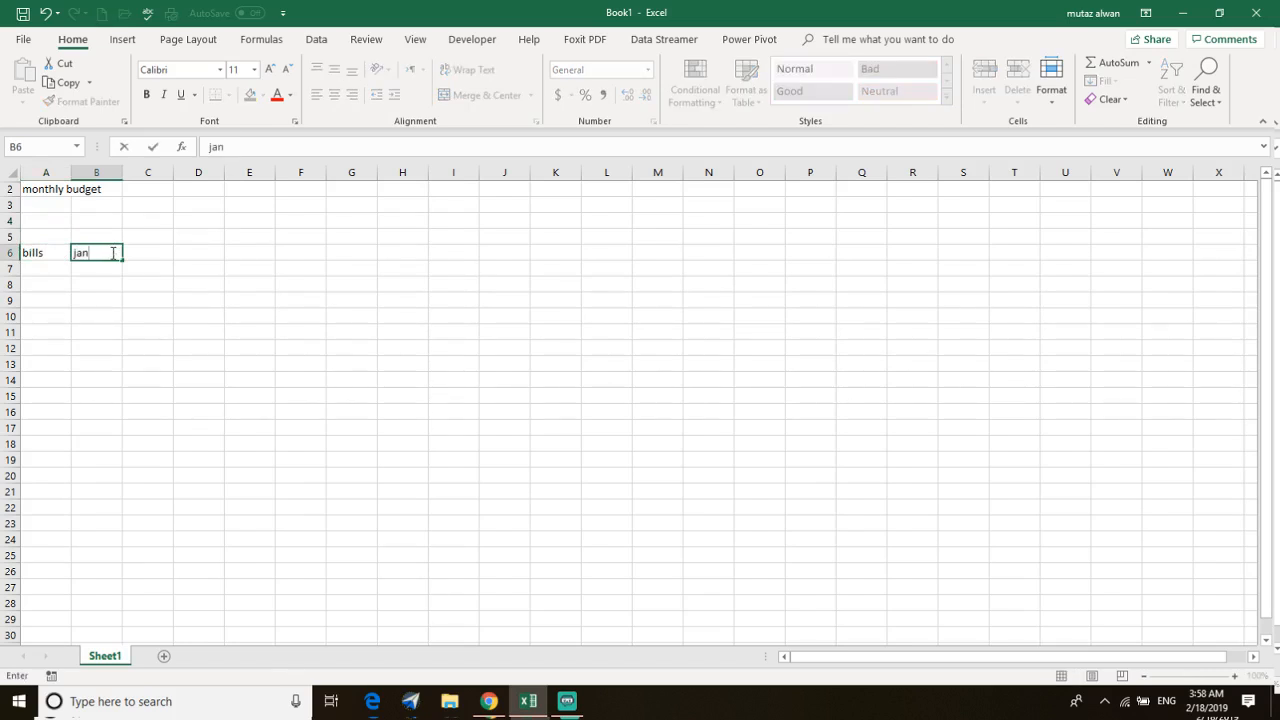
{"action": "type", "text": "-19"}
{"action": "key", "text": "Tab"}
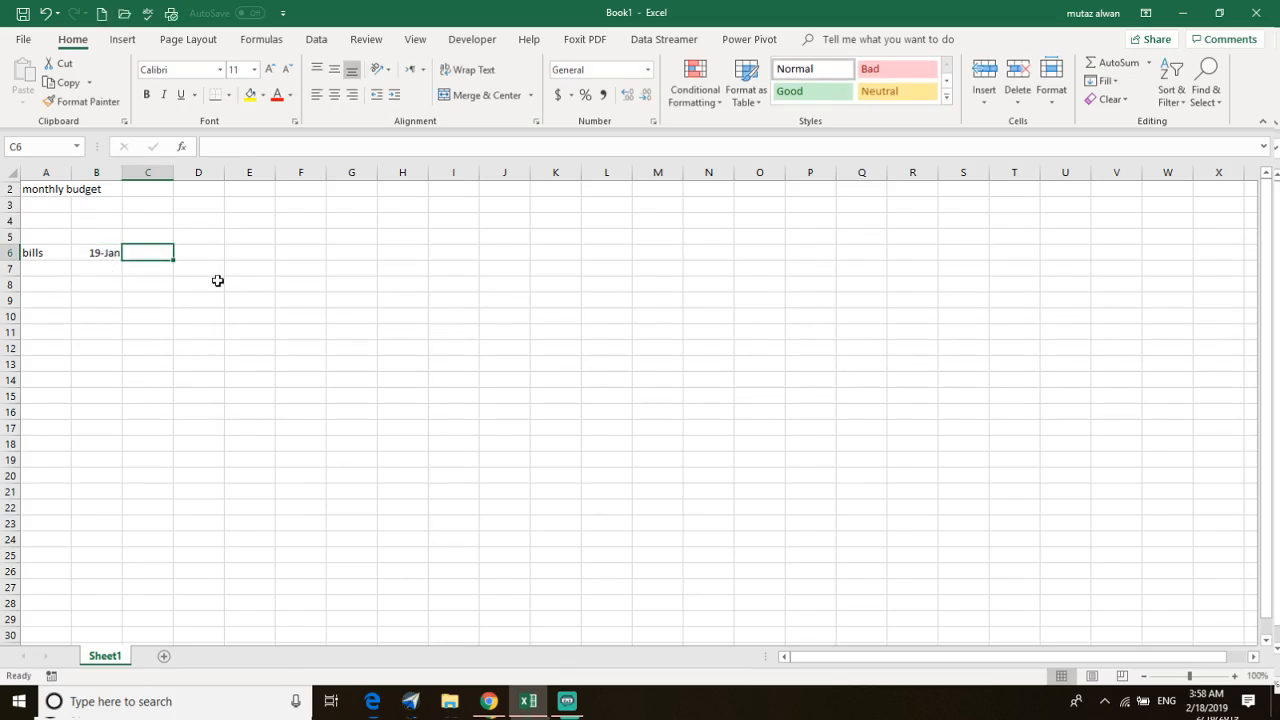
{"action": "type", "text": "feb1"}
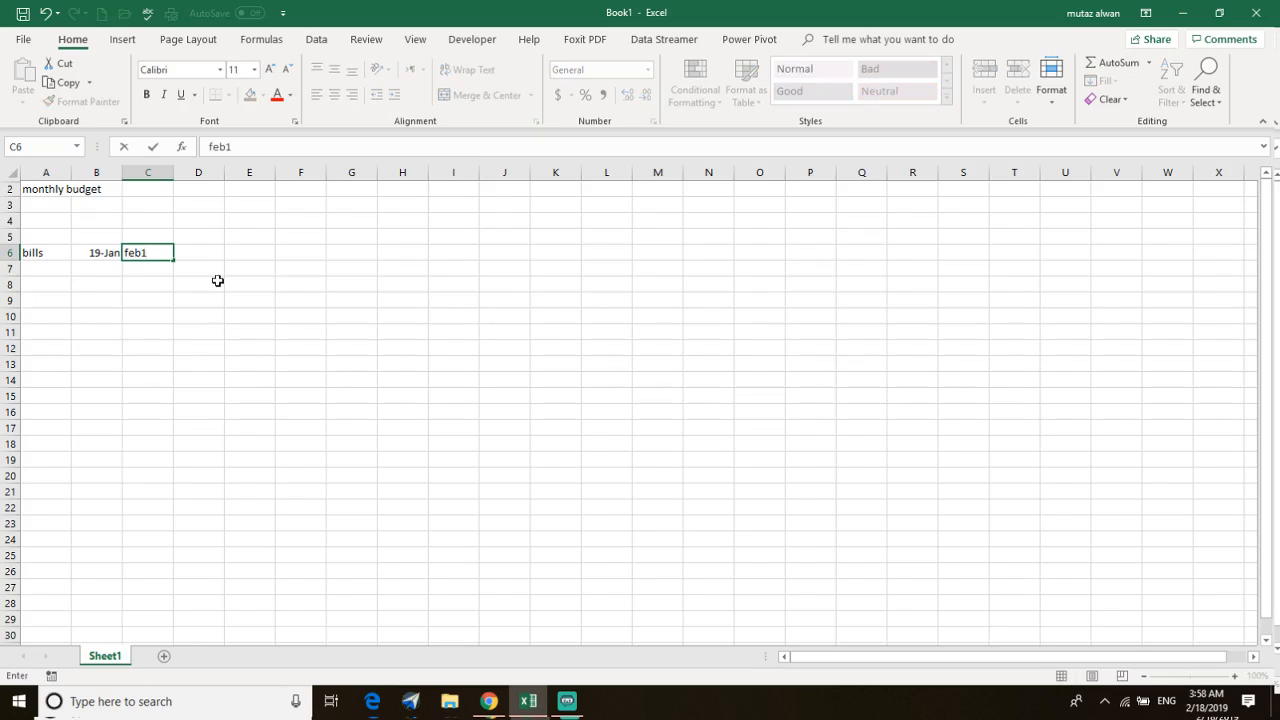
{"action": "key", "text": "BackSpace"}
{"action": "type", "text": "-19"}
{"action": "key", "text": "Tab"}
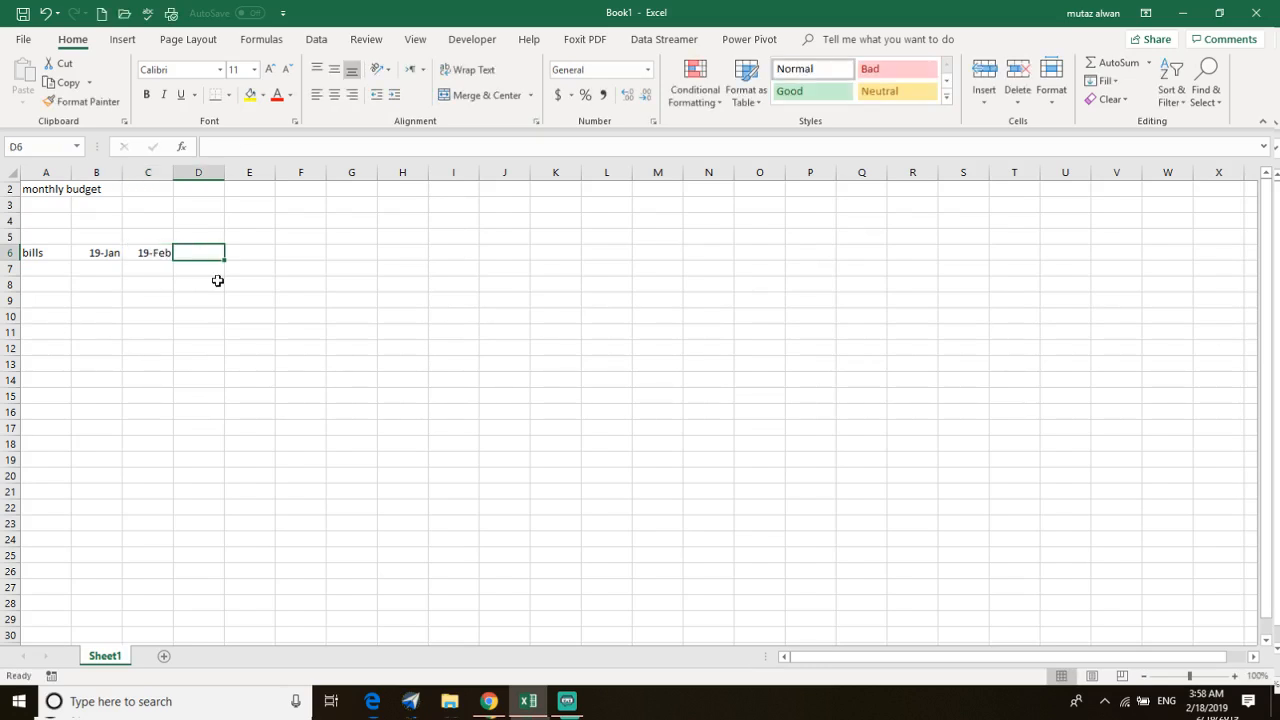
{"action": "type", "text": "mar"}
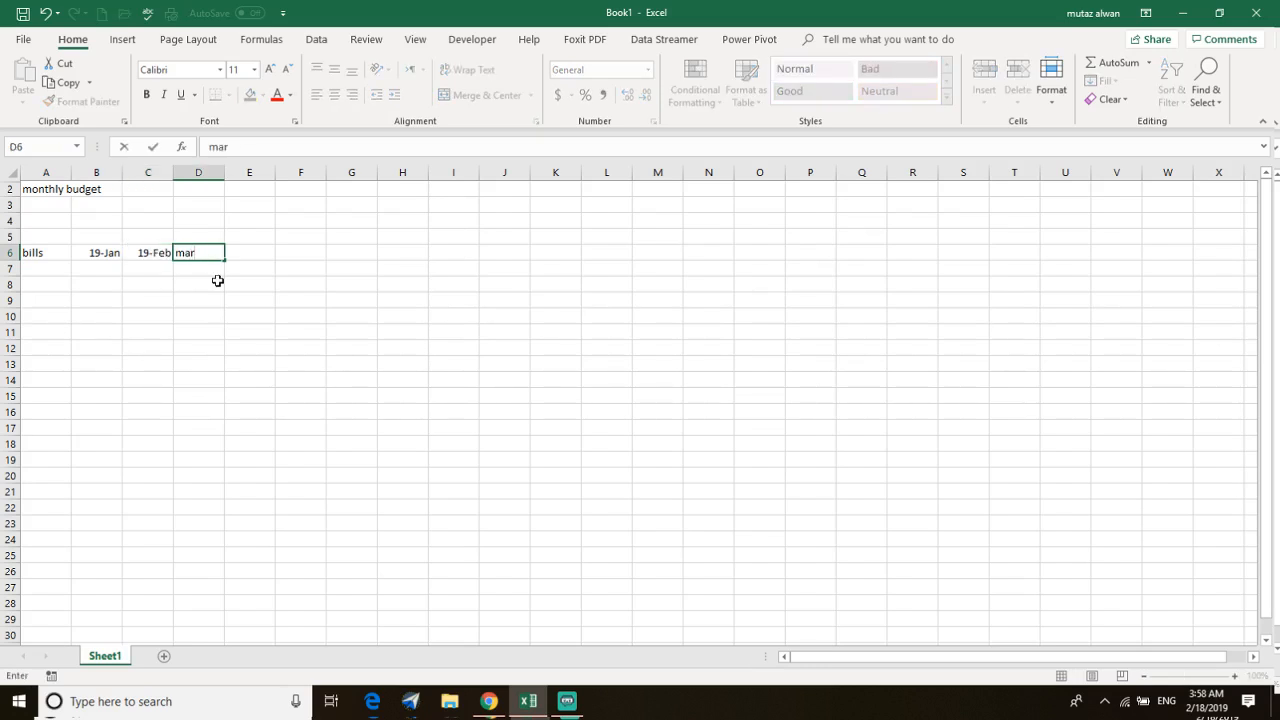
{"action": "type", "text": "-19"}
{"action": "key", "text": "Tab"}
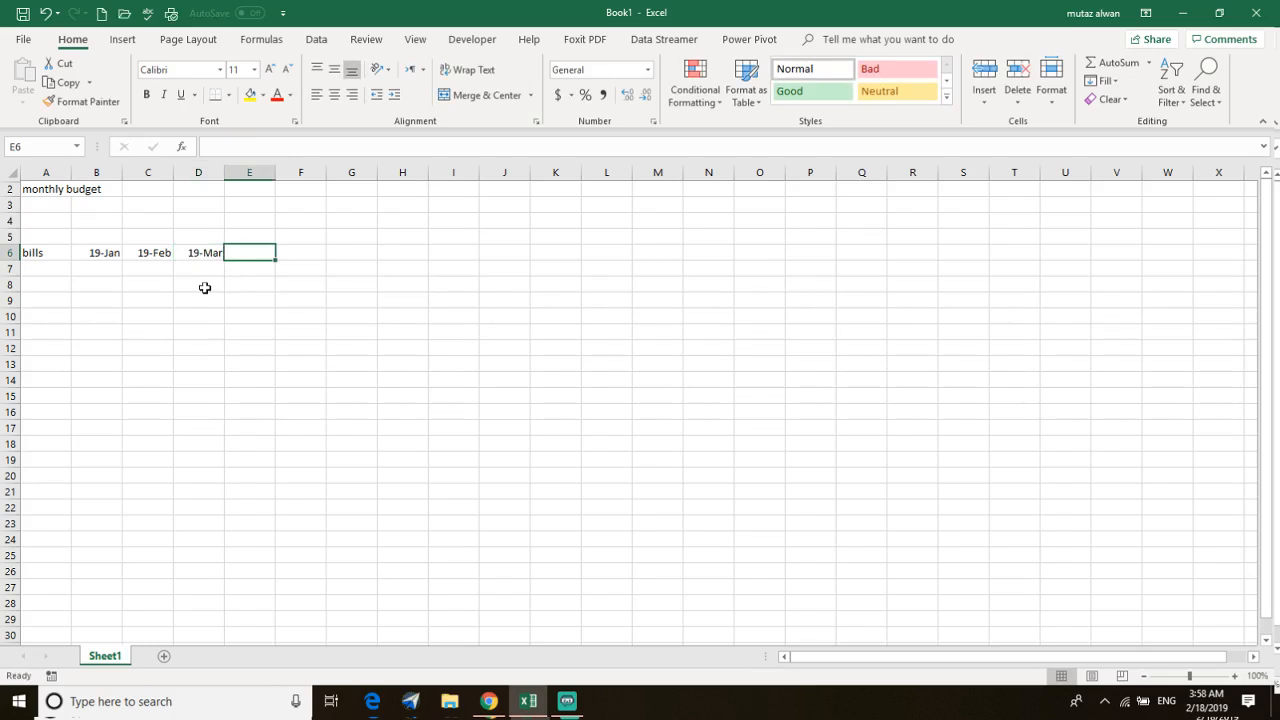
Add the column headings "totals" in E6 and "precentage" in F6
{"action": "type", "text": "totals"}
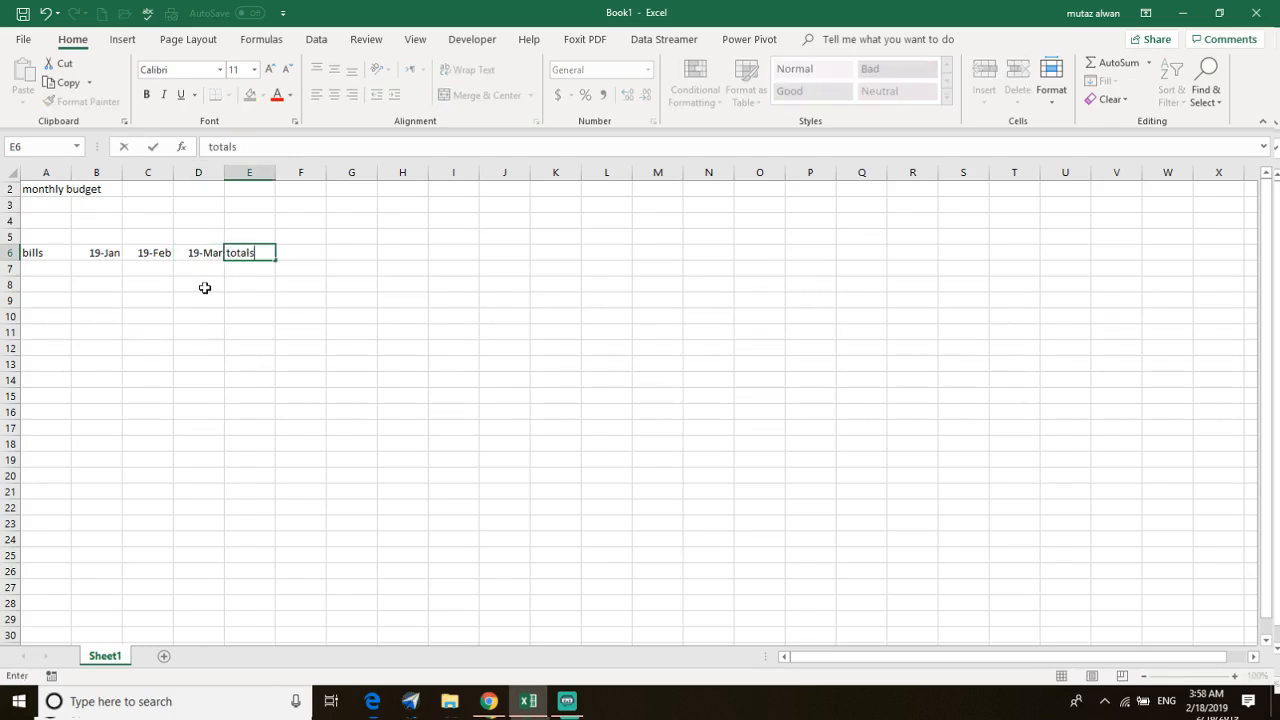
{"action": "left_click", "coordinate": [312, 258]}
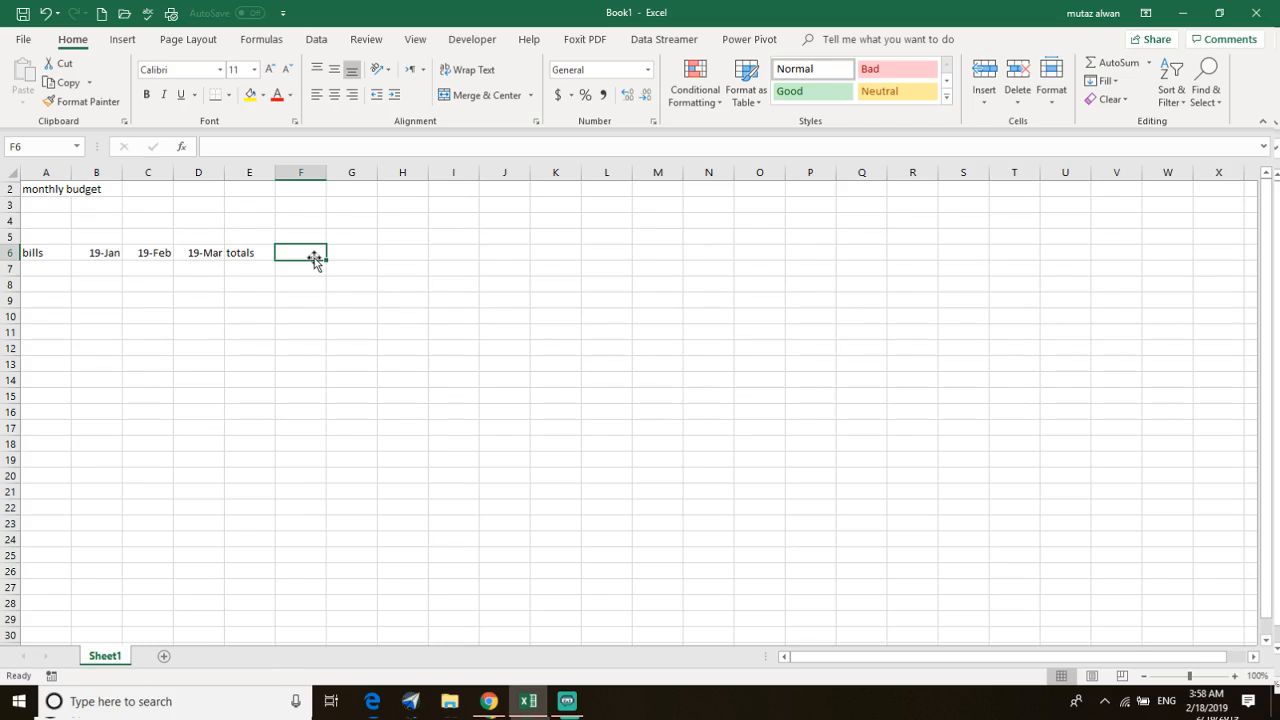
{"action": "type", "text": "precentage"}
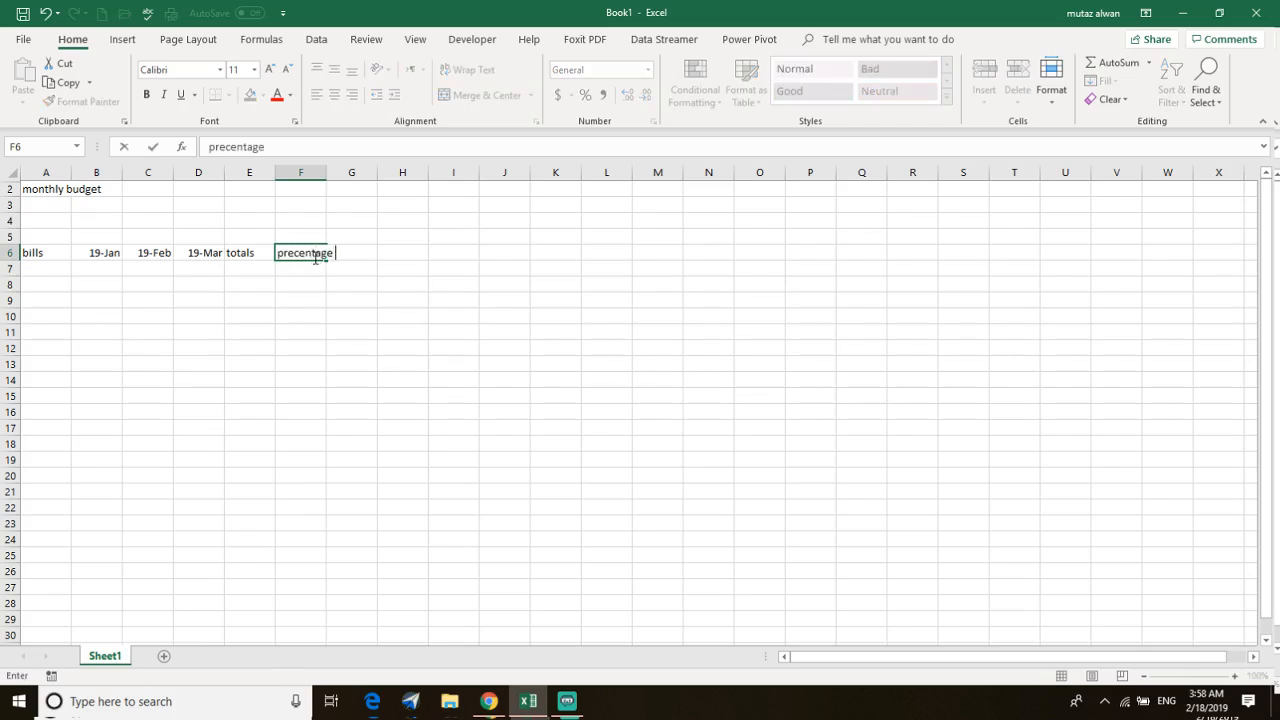
{"action": "left_click", "coordinate": [318, 284]}
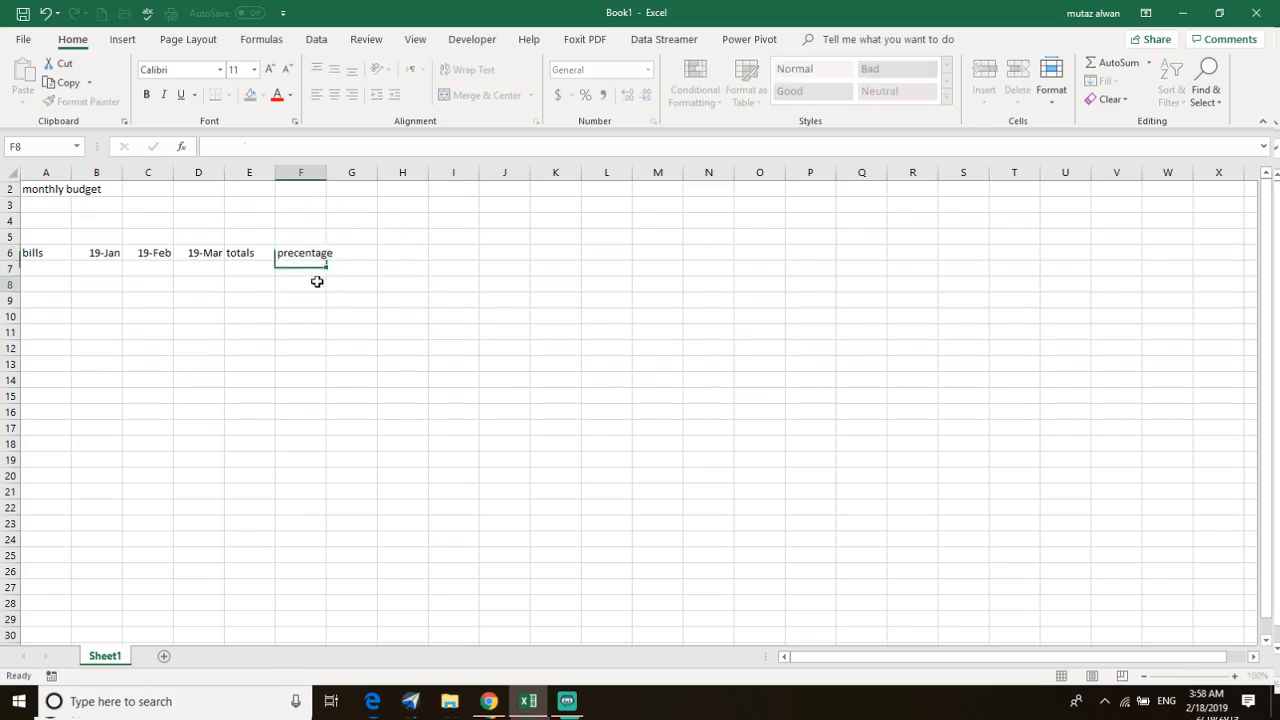
Enter the bill names "rent" in A7 and "phone" in A8 below the bills heading
{"action": "left_click", "coordinate": [40, 268]}
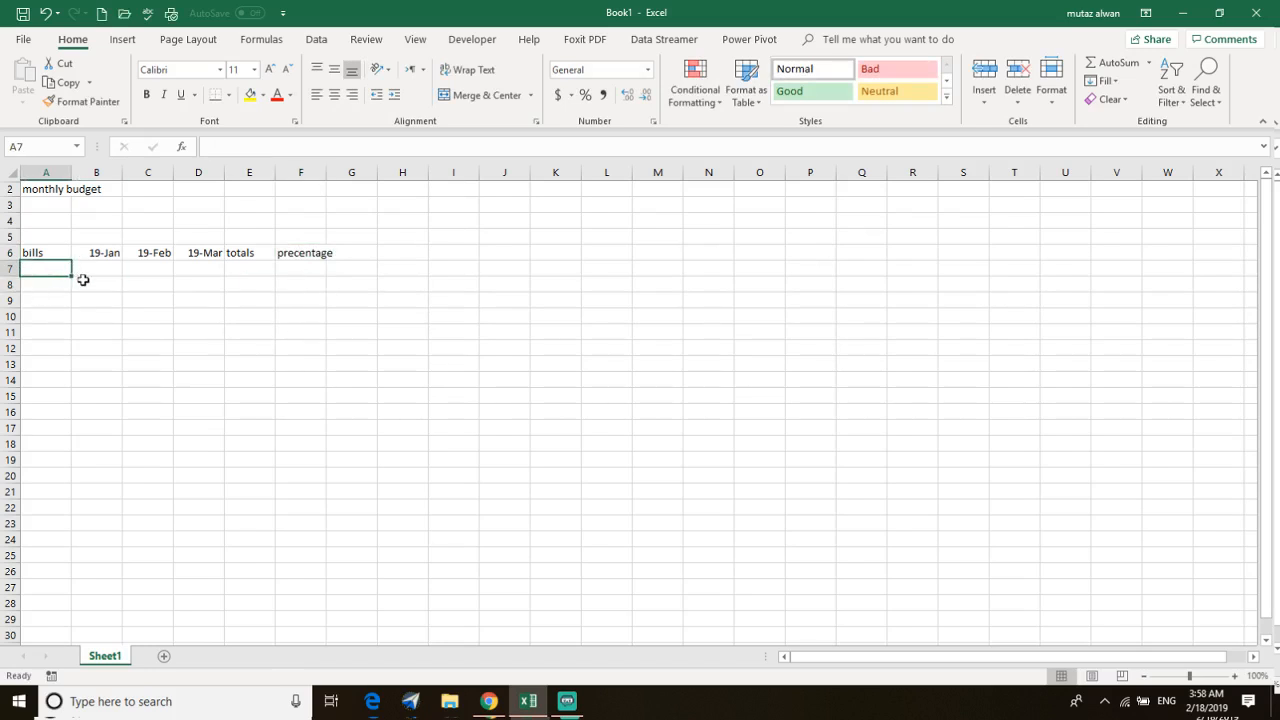
{"action": "left_click", "coordinate": [105, 252]}
{"action": "left_click", "coordinate": [42, 270]}
{"action": "type", "text": "rent"}
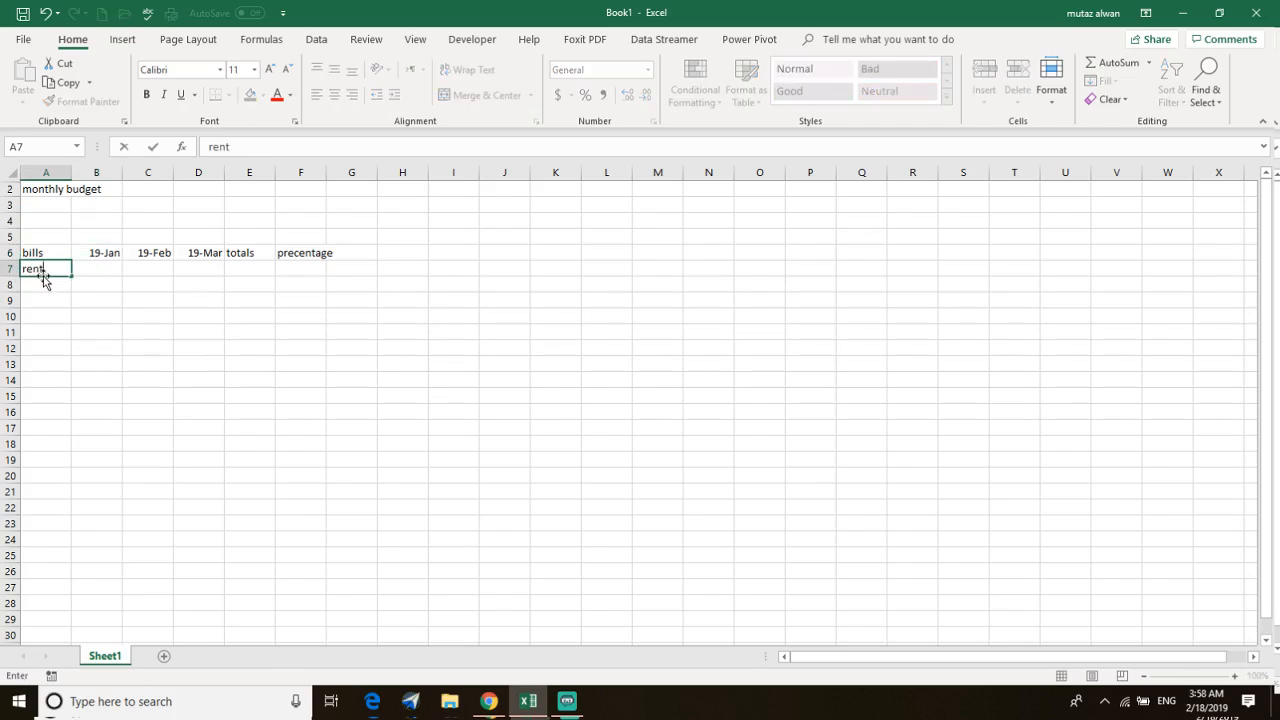
{"action": "key", "text": "Tab"}
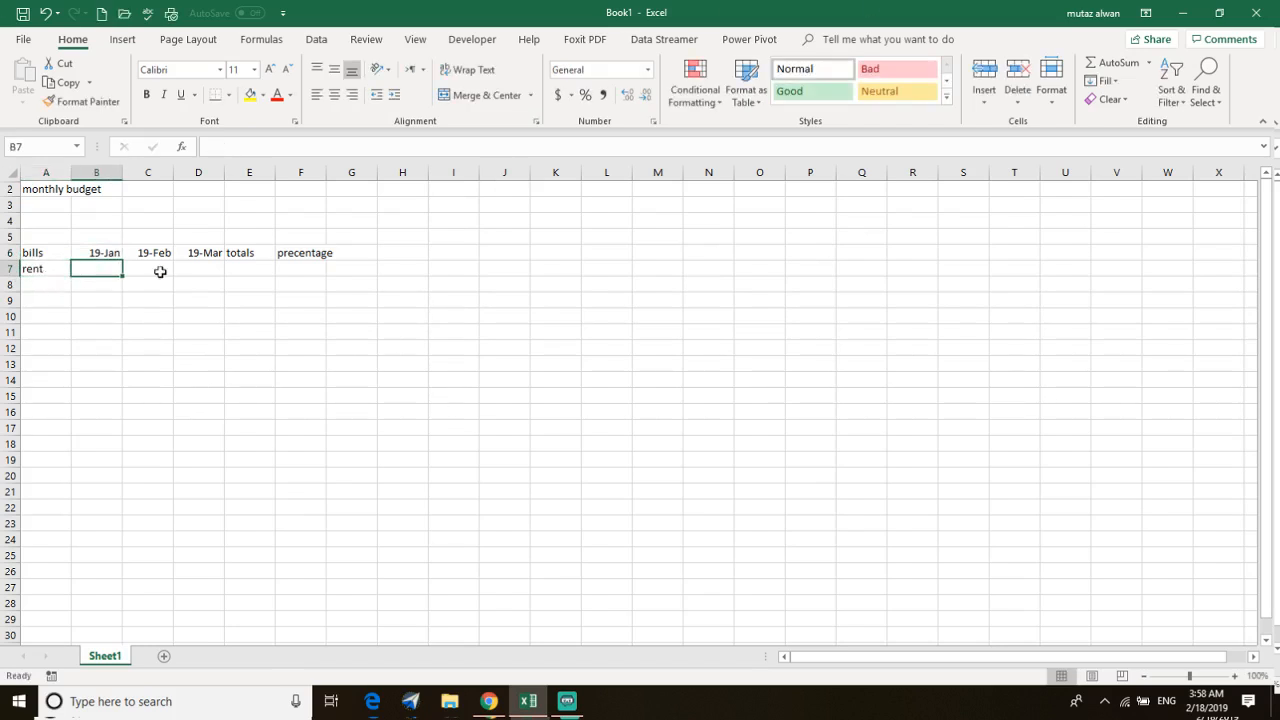
{"action": "left_click", "coordinate": [43, 290]}
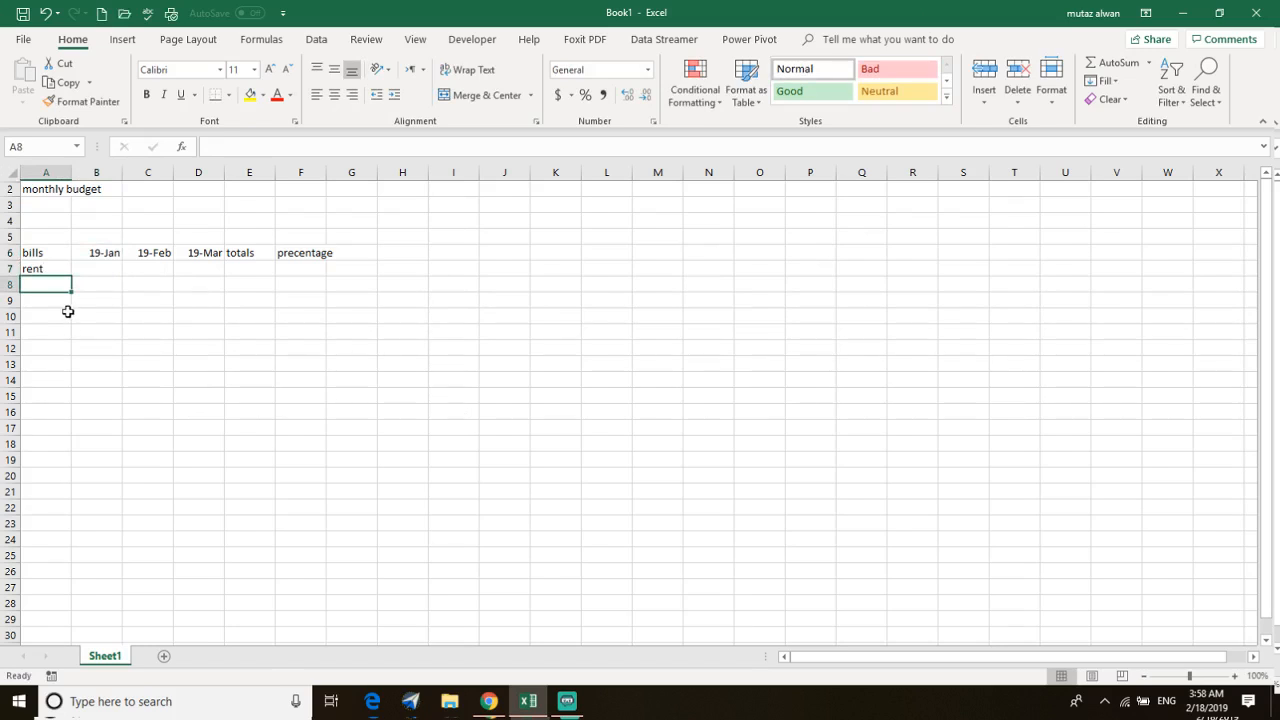
{"action": "type", "text": "phone"}
{"action": "key", "text": "Return"}
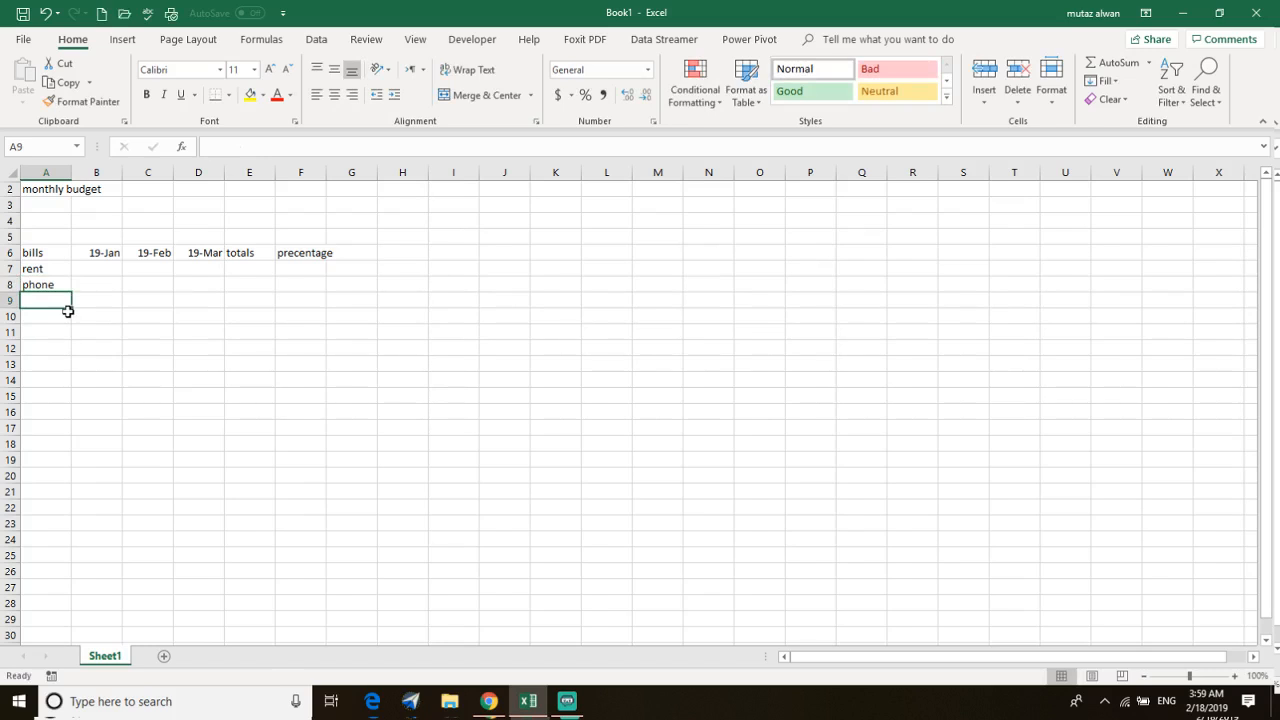
Continue the bill list with "credit", "food" and "candy" in A9 to A11, ending with "total" in A12
{"action": "type", "text": "credit"}
{"action": "key", "text": "Return"}
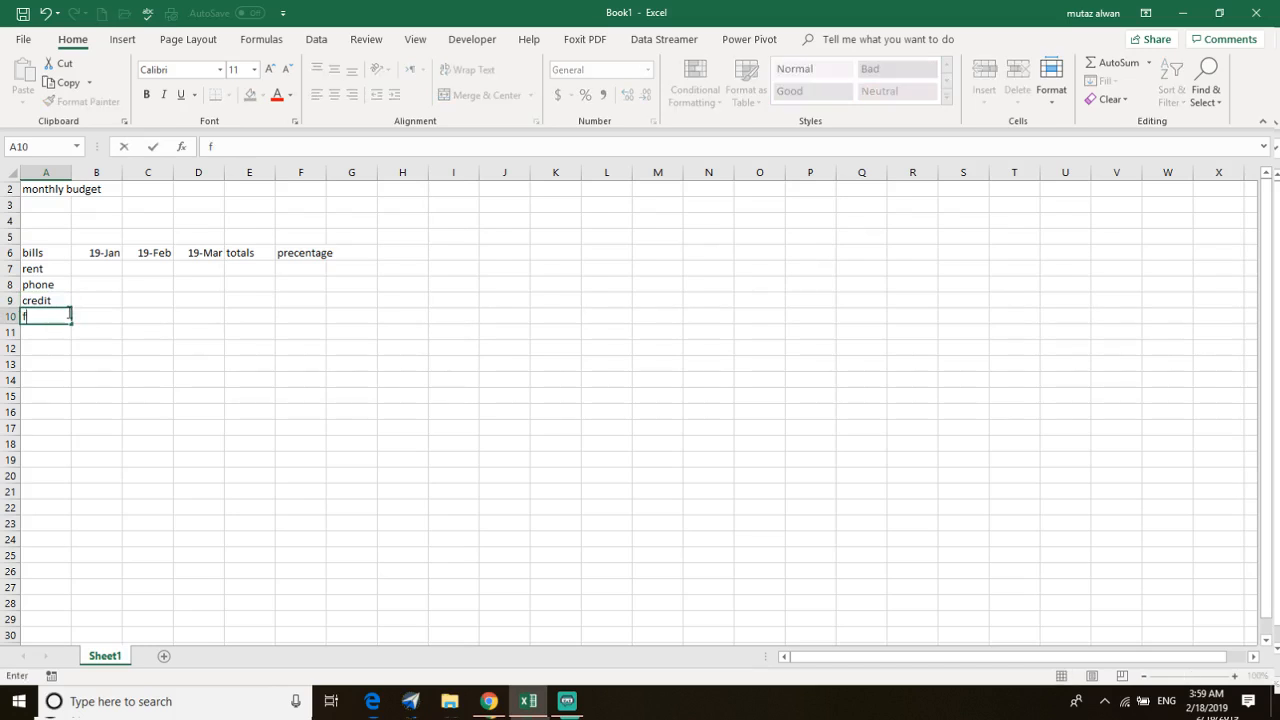
{"action": "type", "text": "food"}
{"action": "key", "text": "Return"}
{"action": "type", "text": "candy"}
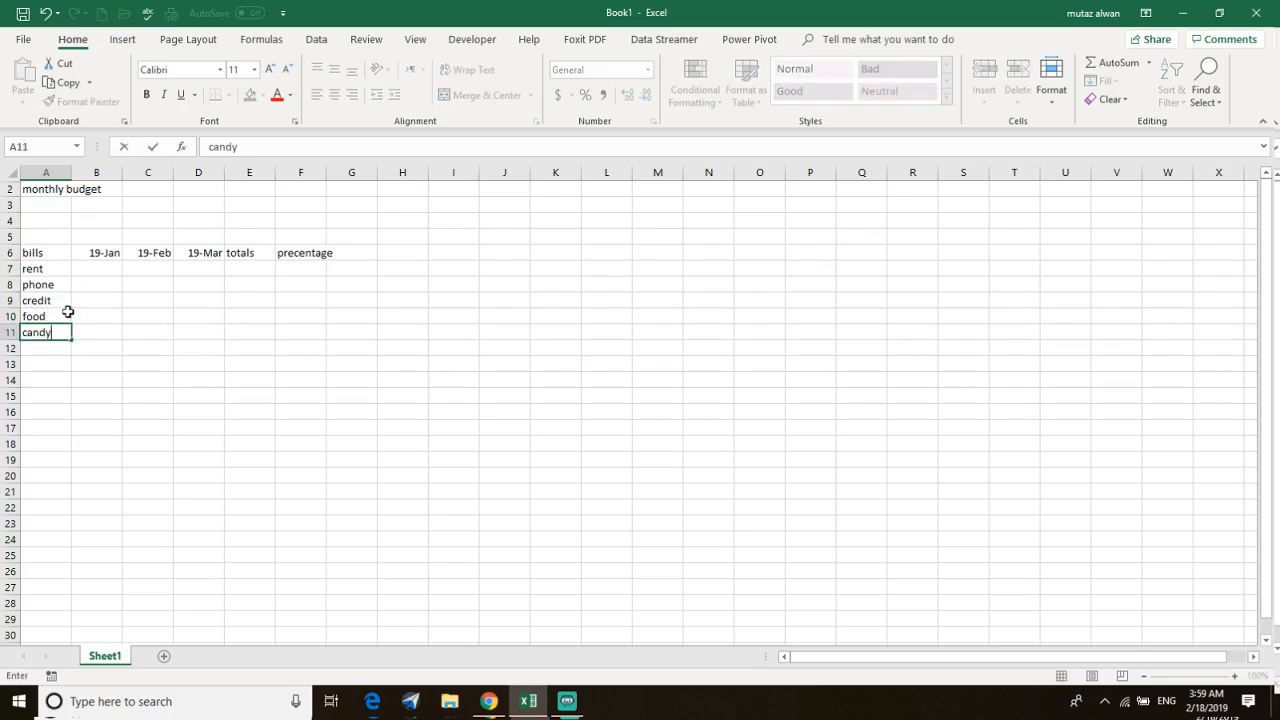
{"action": "key", "text": "Return"}
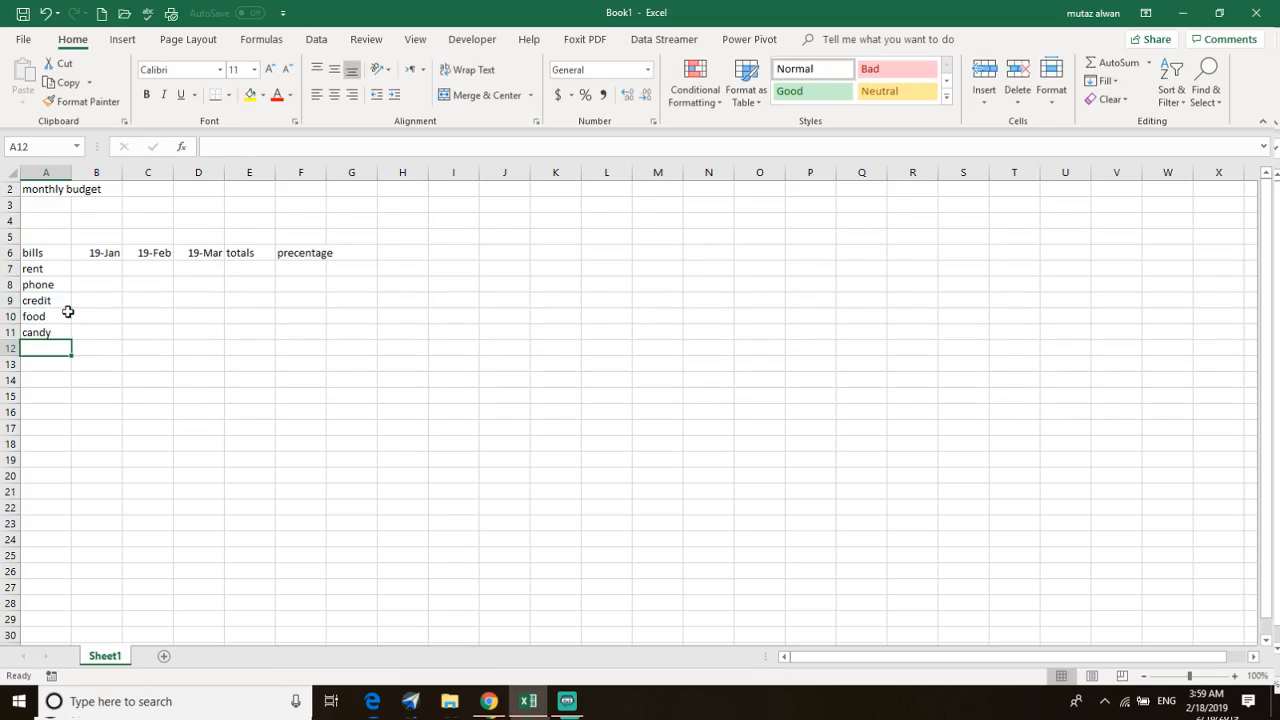
{"action": "type", "text": "totals"}
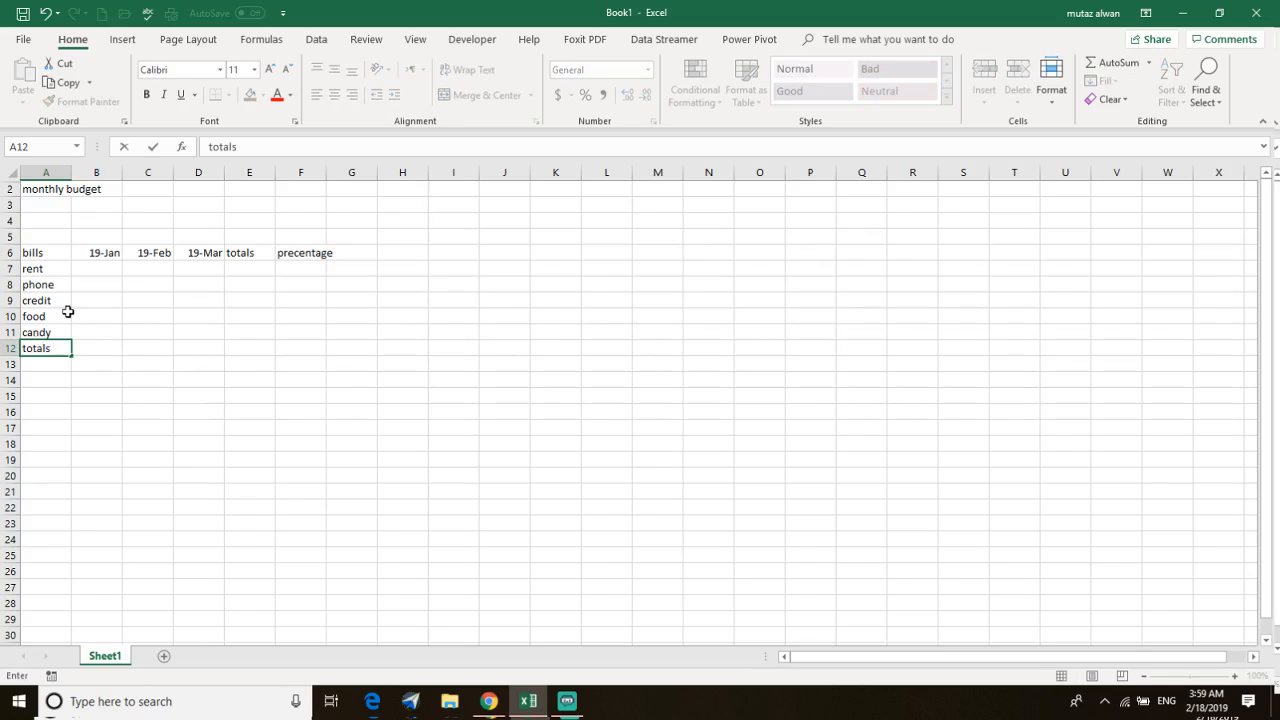
{"action": "key", "text": "BackSpace"}
Fill in the rent amounts with 1000 for each of the three months in B7 to D7
{"action": "left_click", "coordinate": [109, 273]}
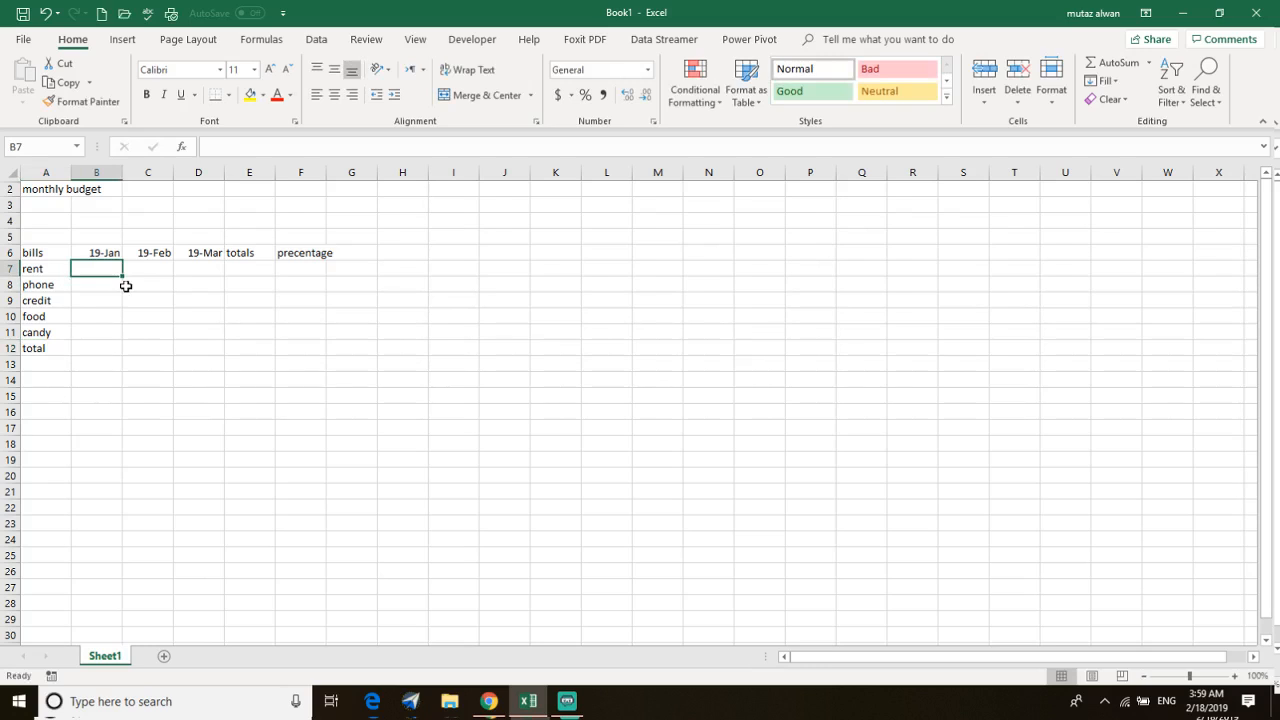
{"action": "type", "text": "1000"}
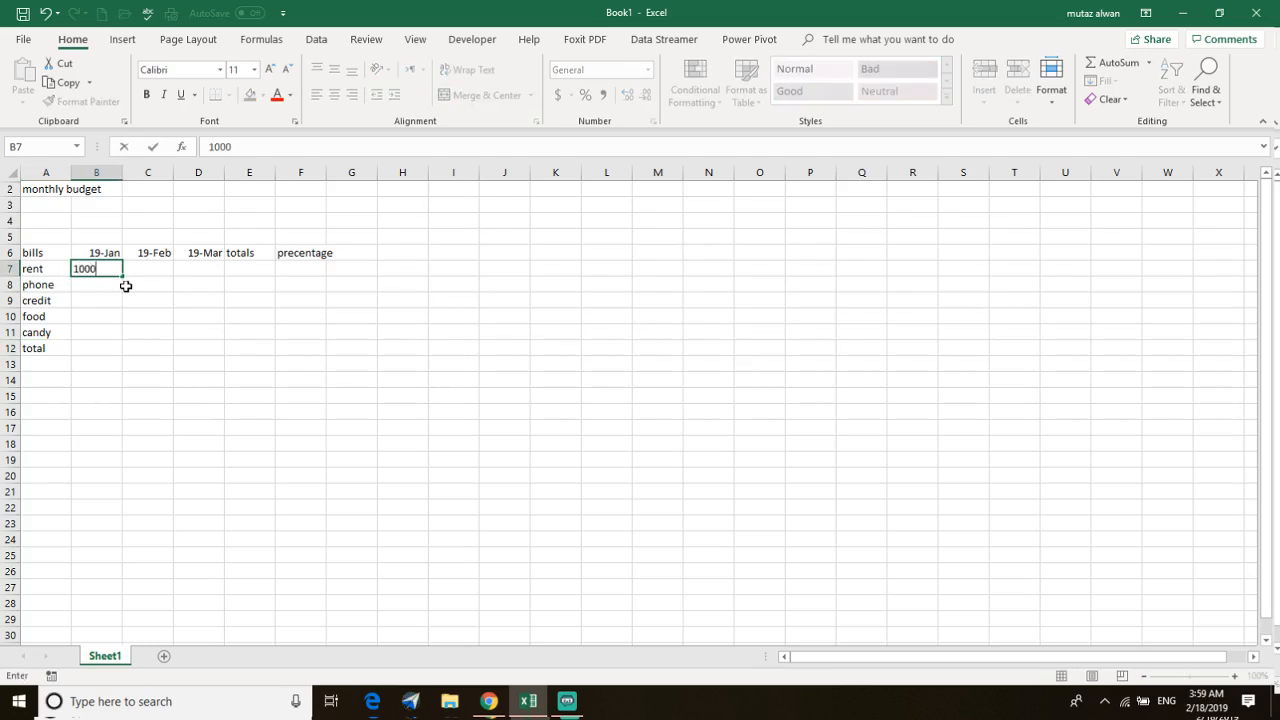
{"action": "key", "text": "Tab"}
{"action": "type", "text": "1000"}
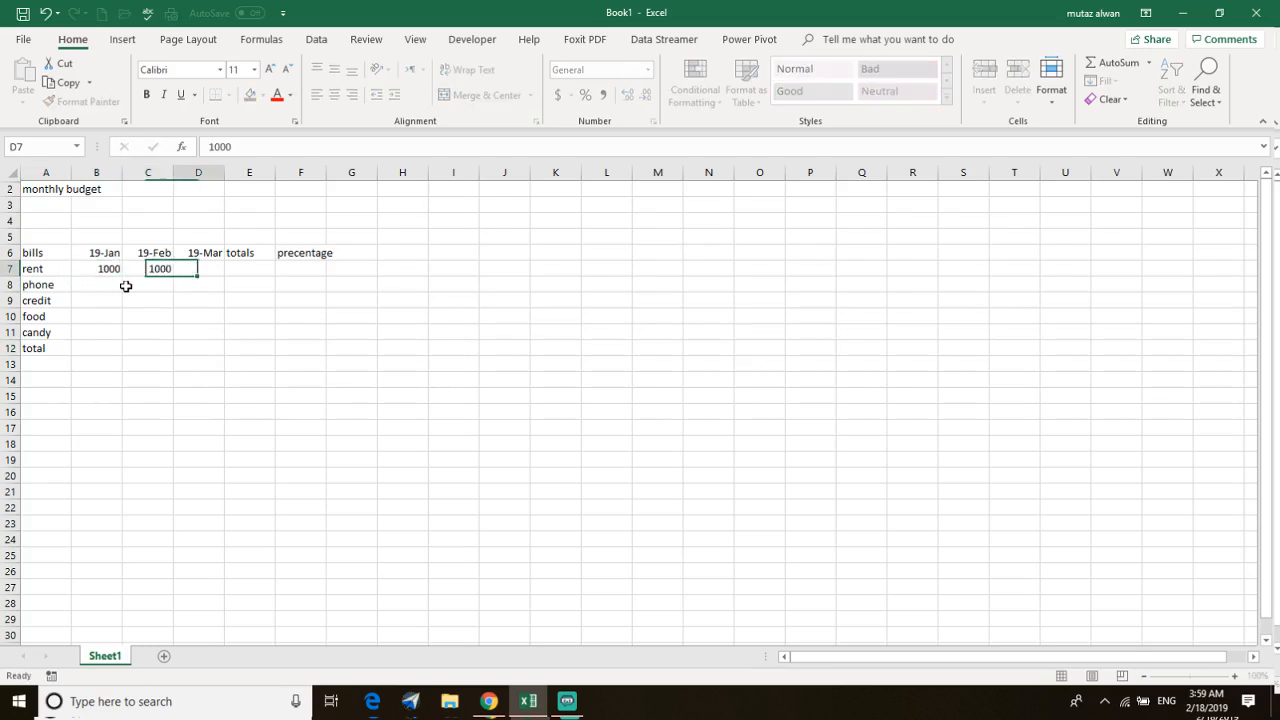
{"action": "key", "text": "Tab"}
{"action": "type", "text": "1000"}
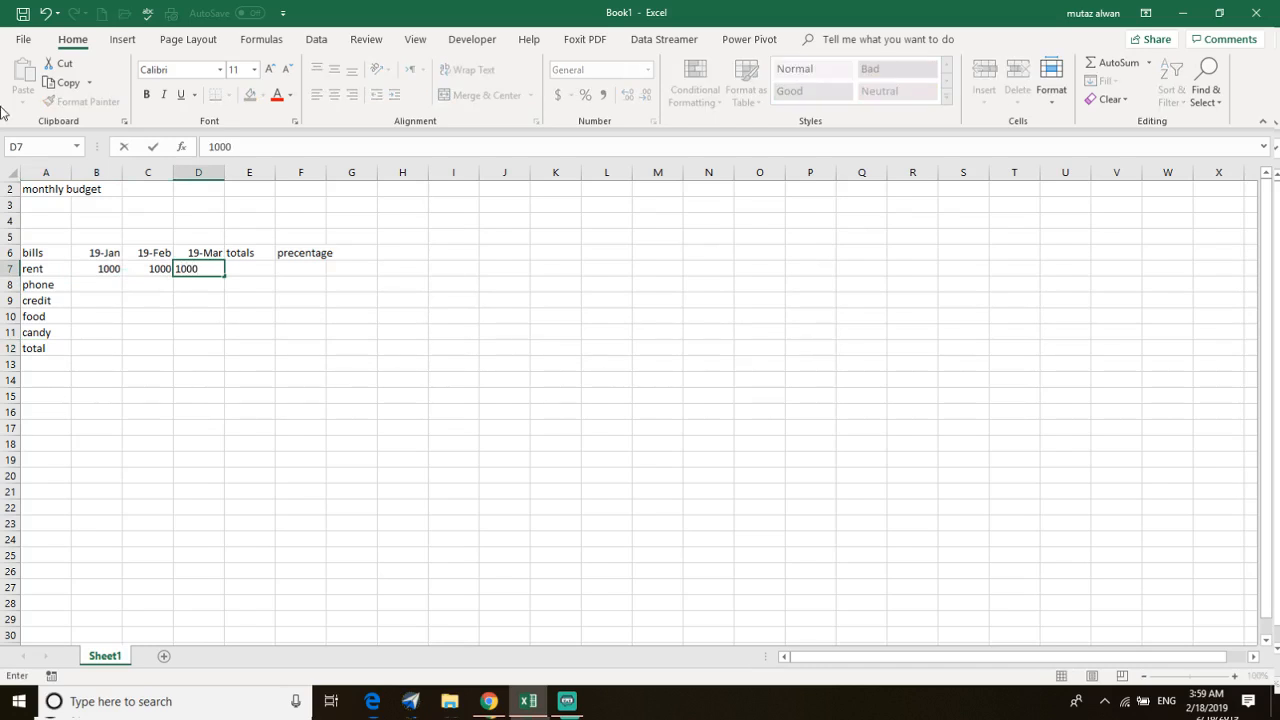
{"action": "key", "text": "Return"}
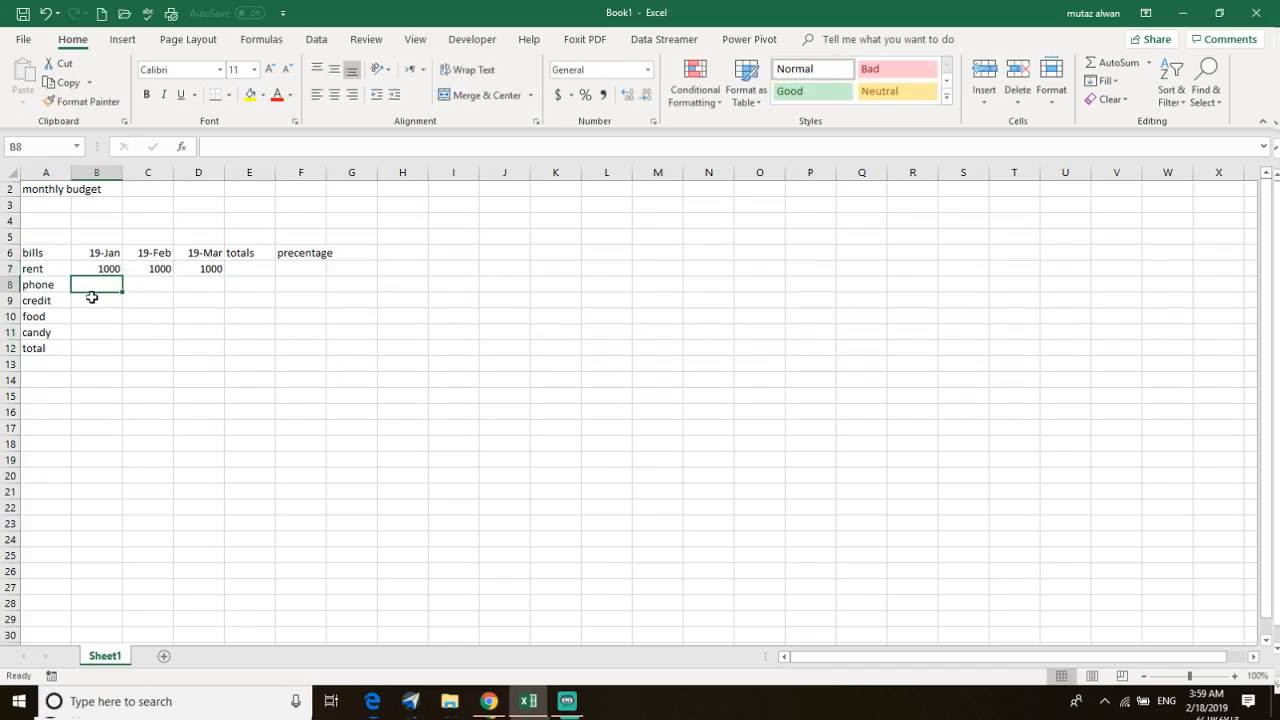
Fill in the phone amounts 100, 125 and 100 for January, February and March in B8 to D8
{"action": "type", "text": "100"}
{"action": "key", "text": "Tab"}
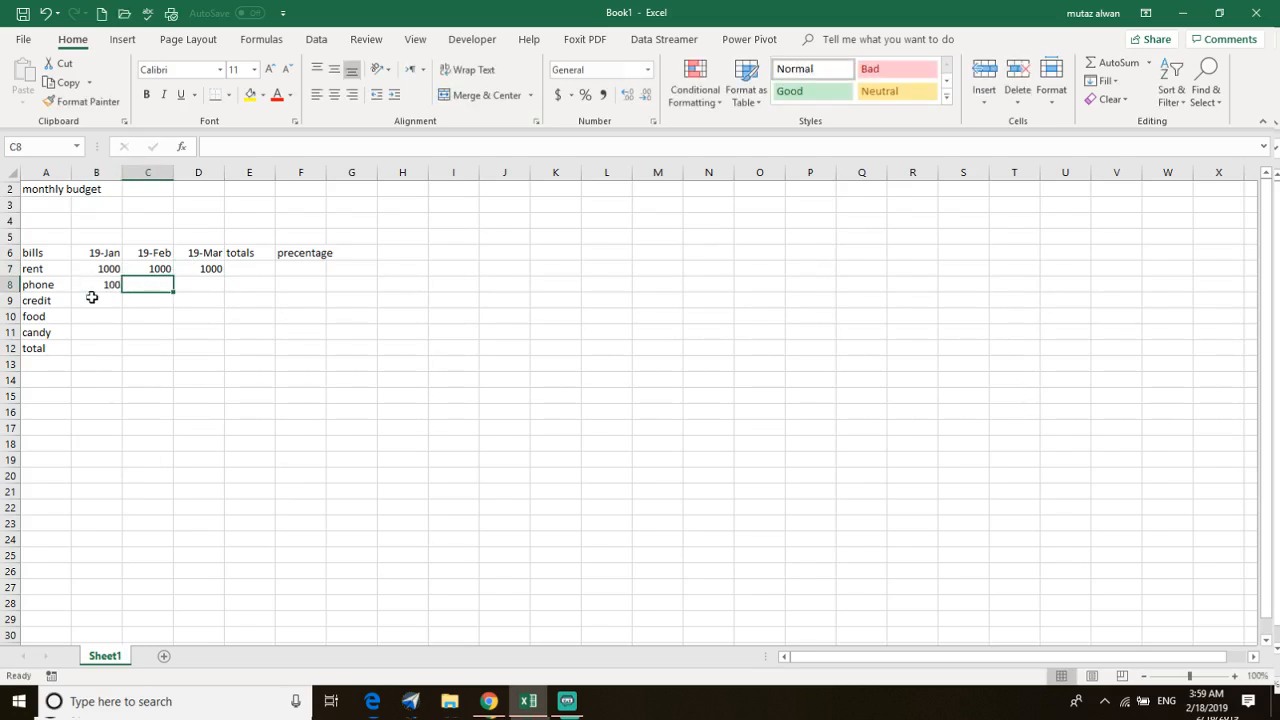
{"action": "type", "text": "125"}
{"action": "key", "text": "Tab"}
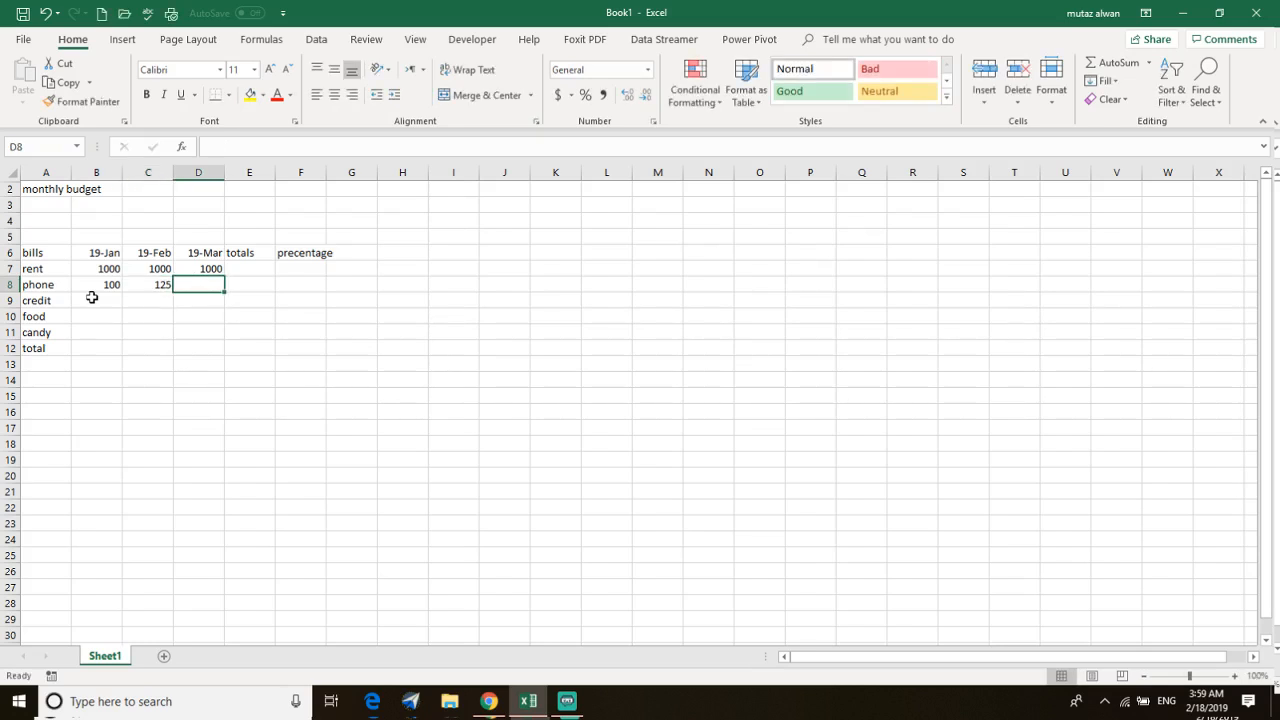
{"action": "type", "text": "100"}
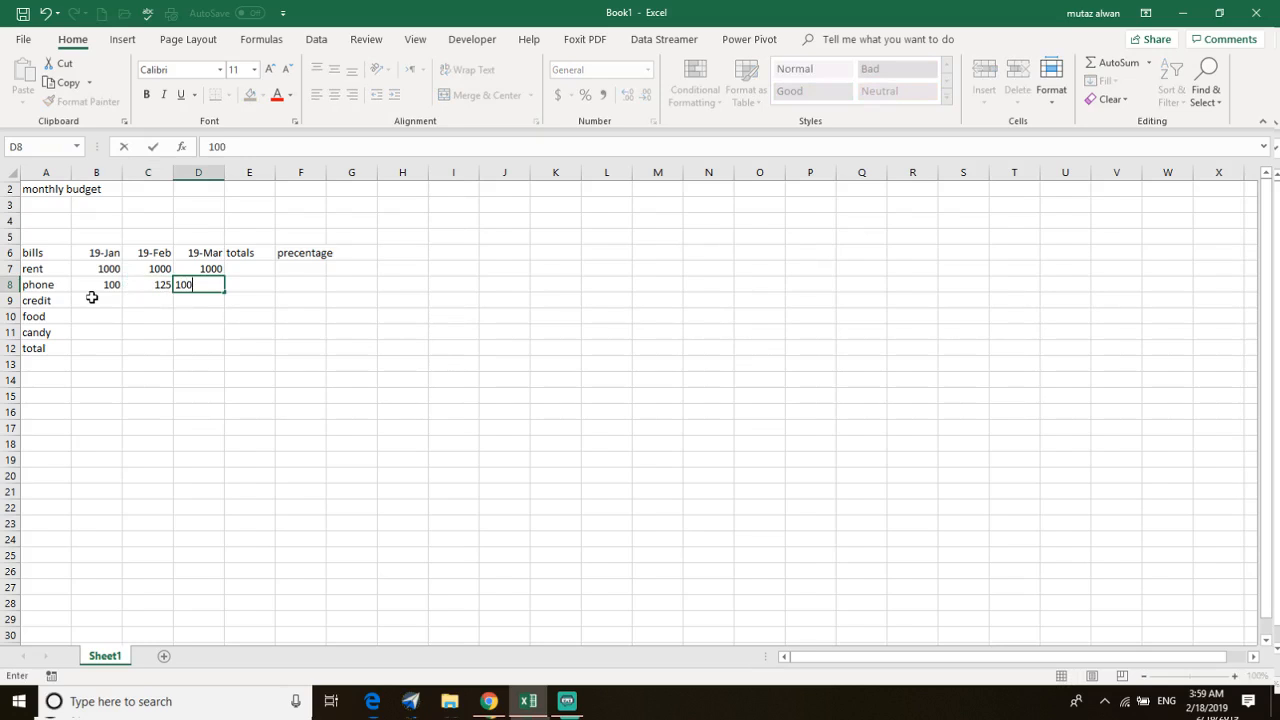
{"action": "key", "text": "Tab"}
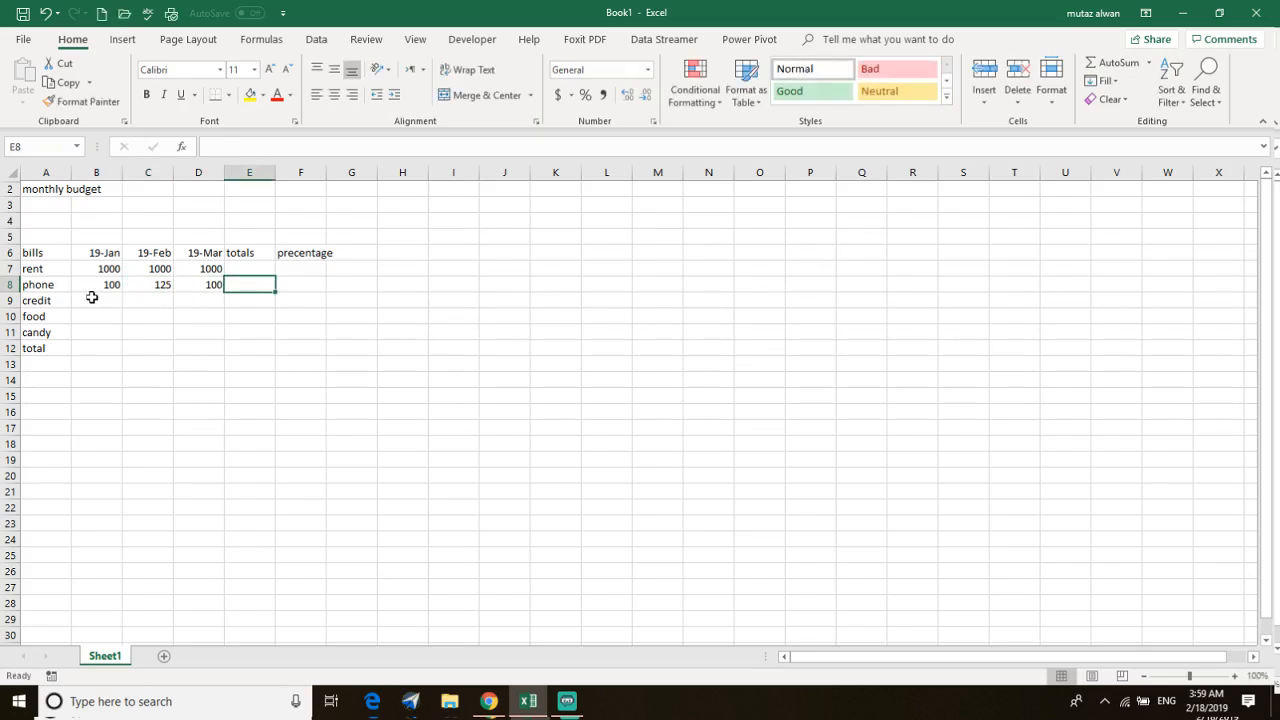
{"action": "left_click", "coordinate": [92, 297]}
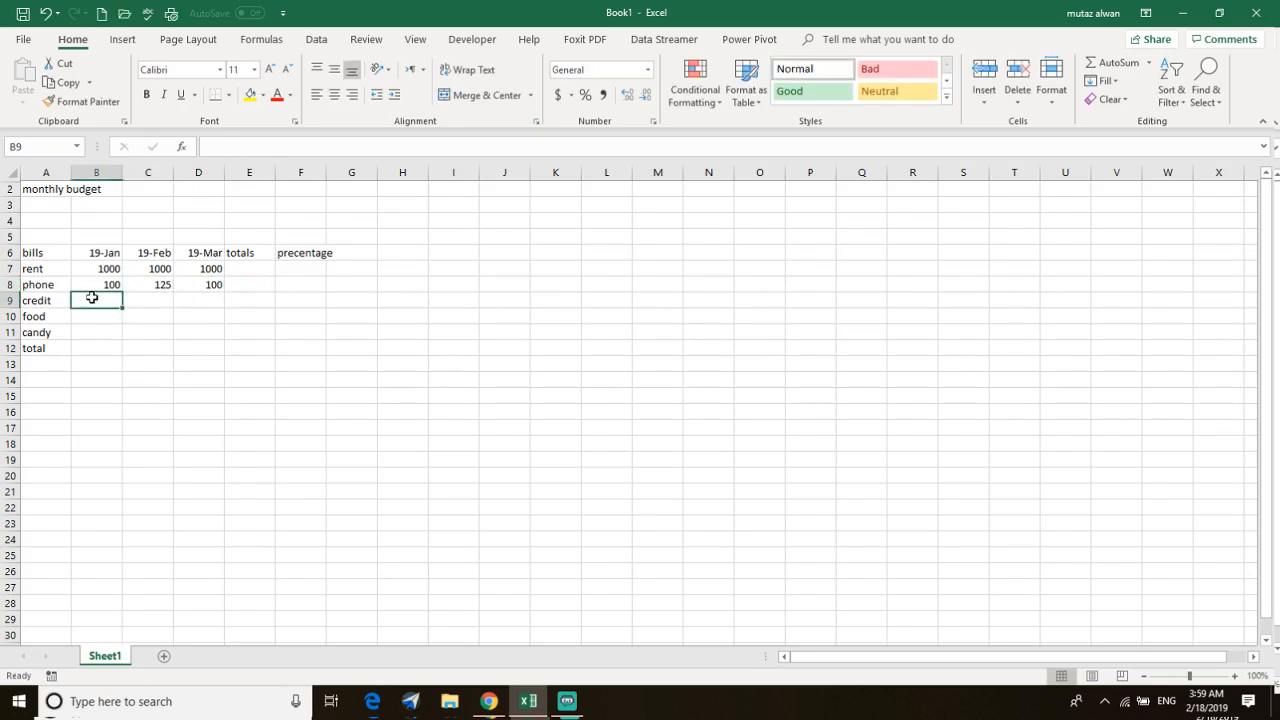
Fill in the credit amounts 150, 200 and 170 for January, February and March in B9 to D9
{"action": "type", "text": "150"}
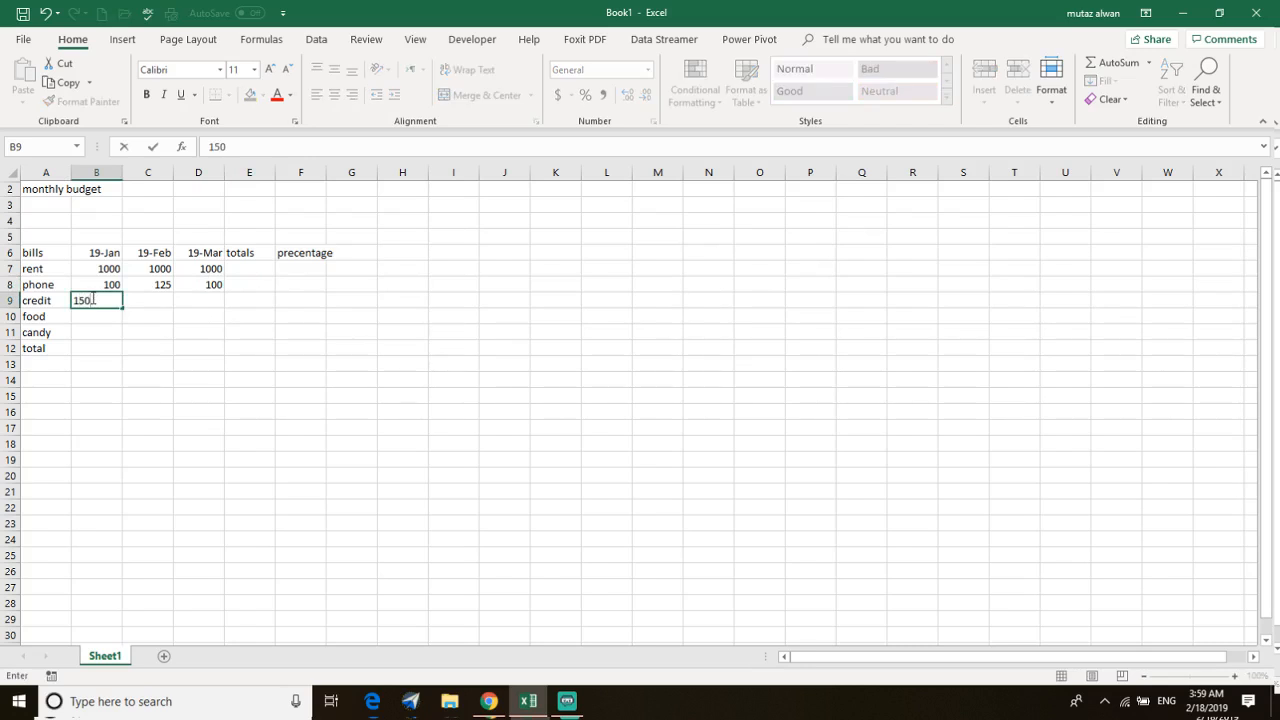
{"action": "key", "text": "Tab"}
{"action": "type", "text": "200"}
{"action": "key", "text": "Tab"}
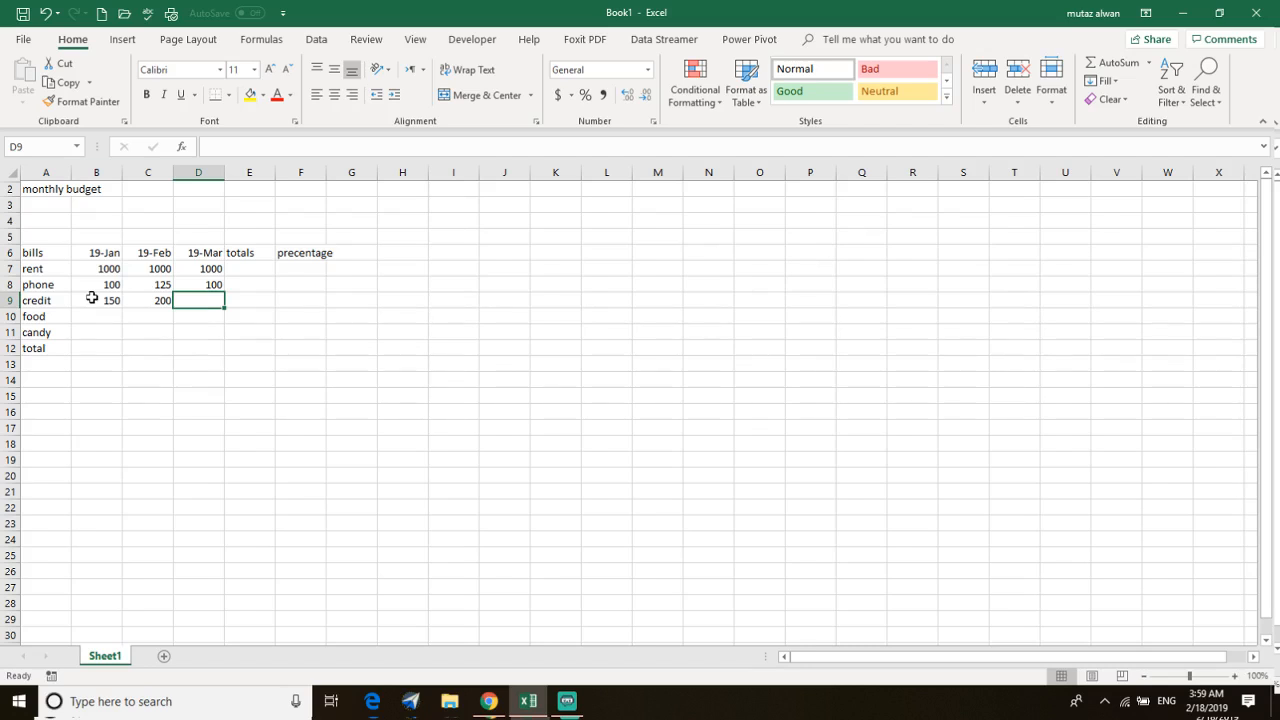
{"action": "type", "text": "170"}
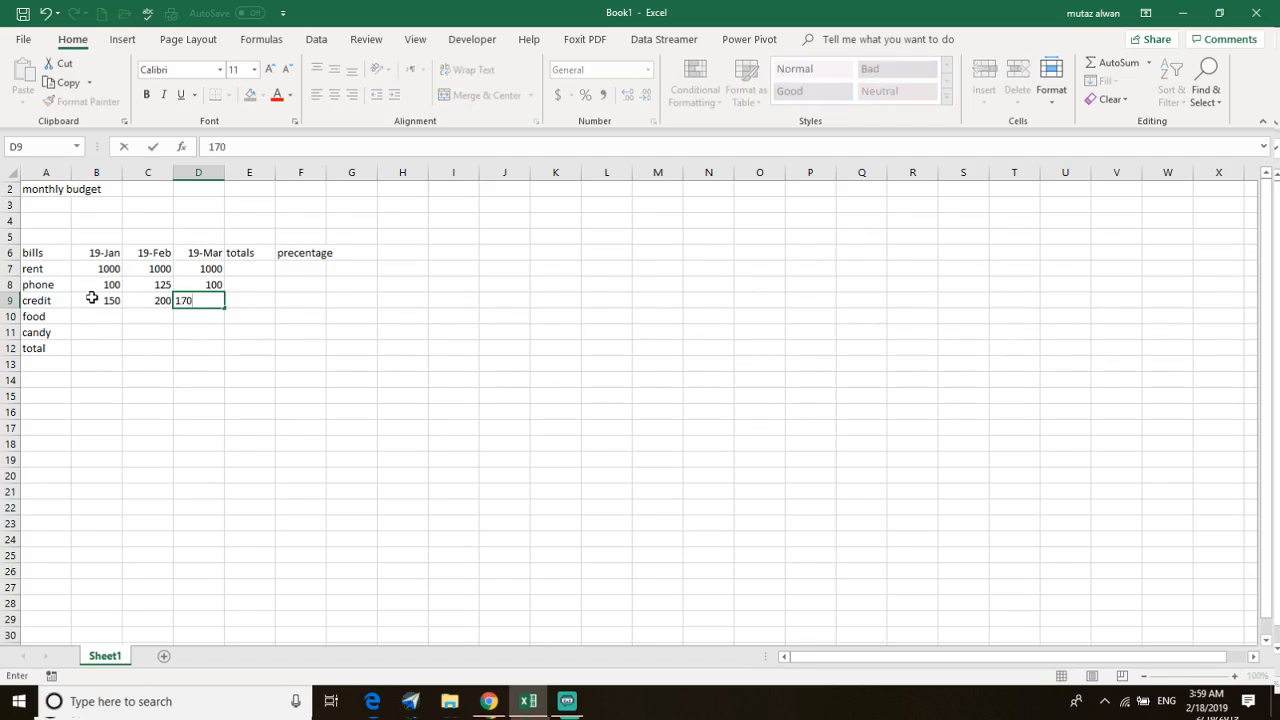
{"action": "key", "text": "Tab"}
{"action": "key", "text": "Return"}
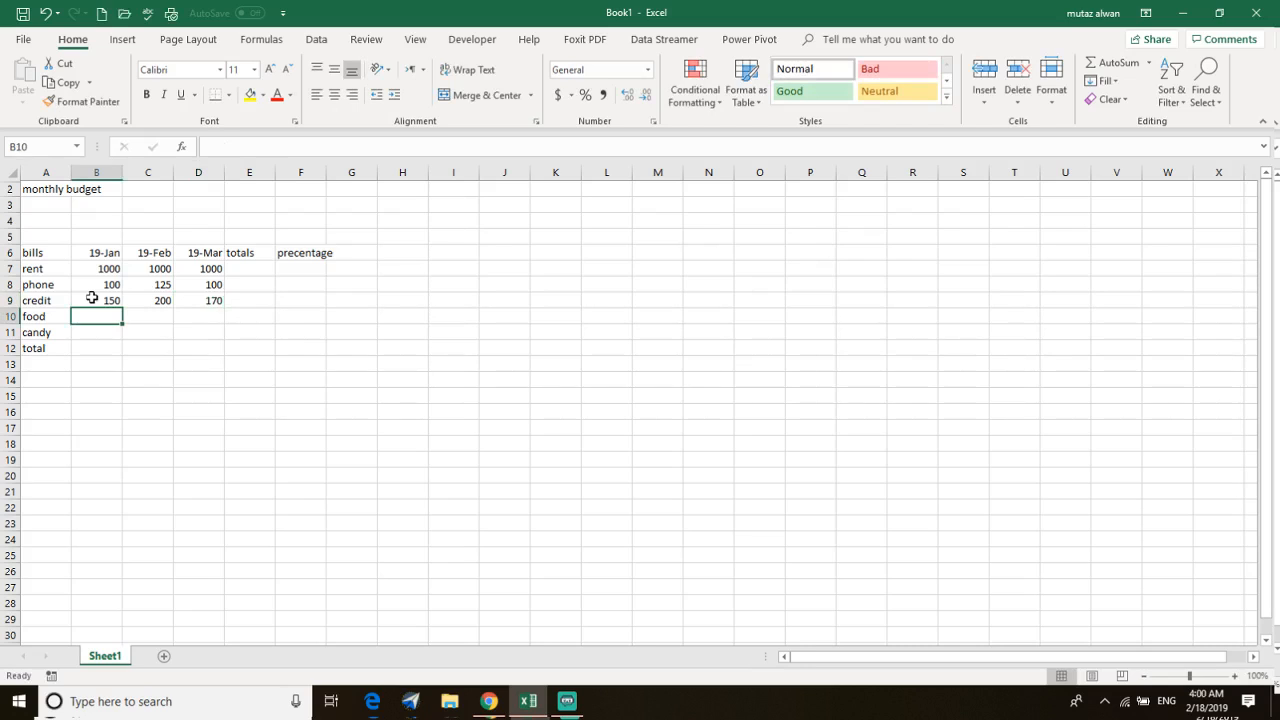
Fill in the food amounts 300, 275 and 350 for the three months in B10 to D10
{"action": "type", "text": "300"}
{"action": "key", "text": "Tab"}
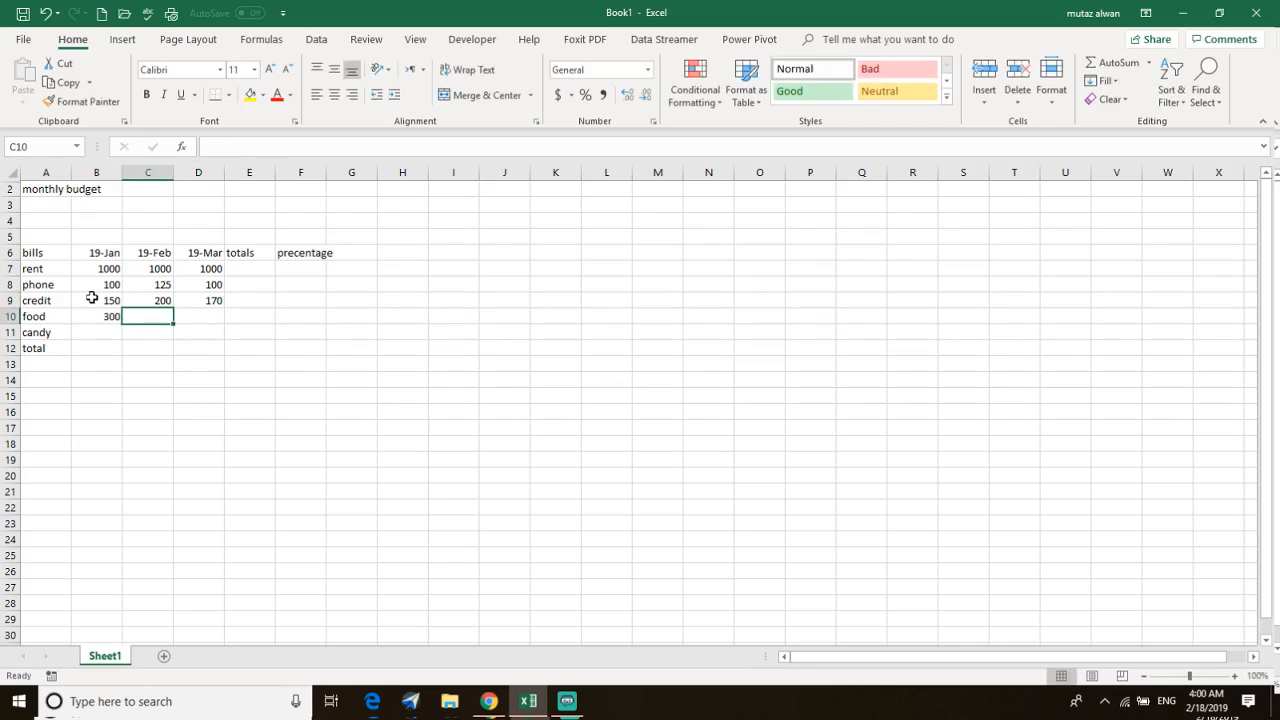
{"action": "type", "text": "275"}
{"action": "key", "text": "Tab"}
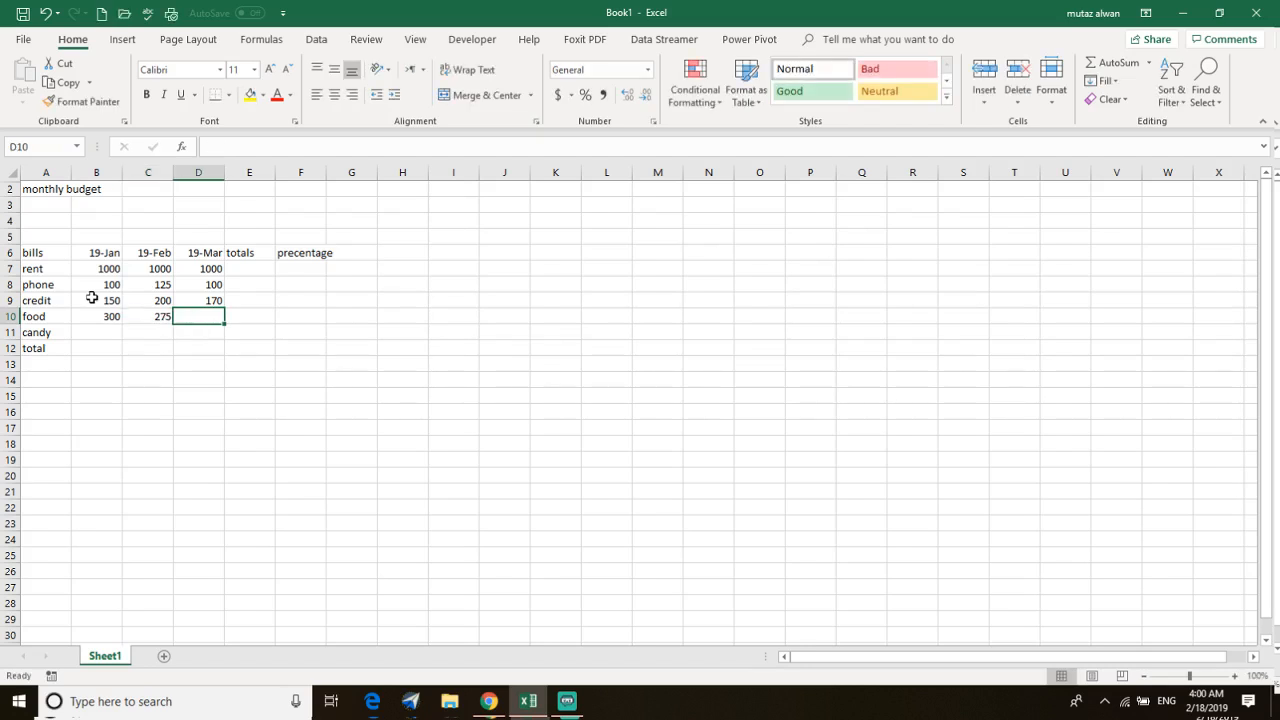
{"action": "type", "text": "350"}
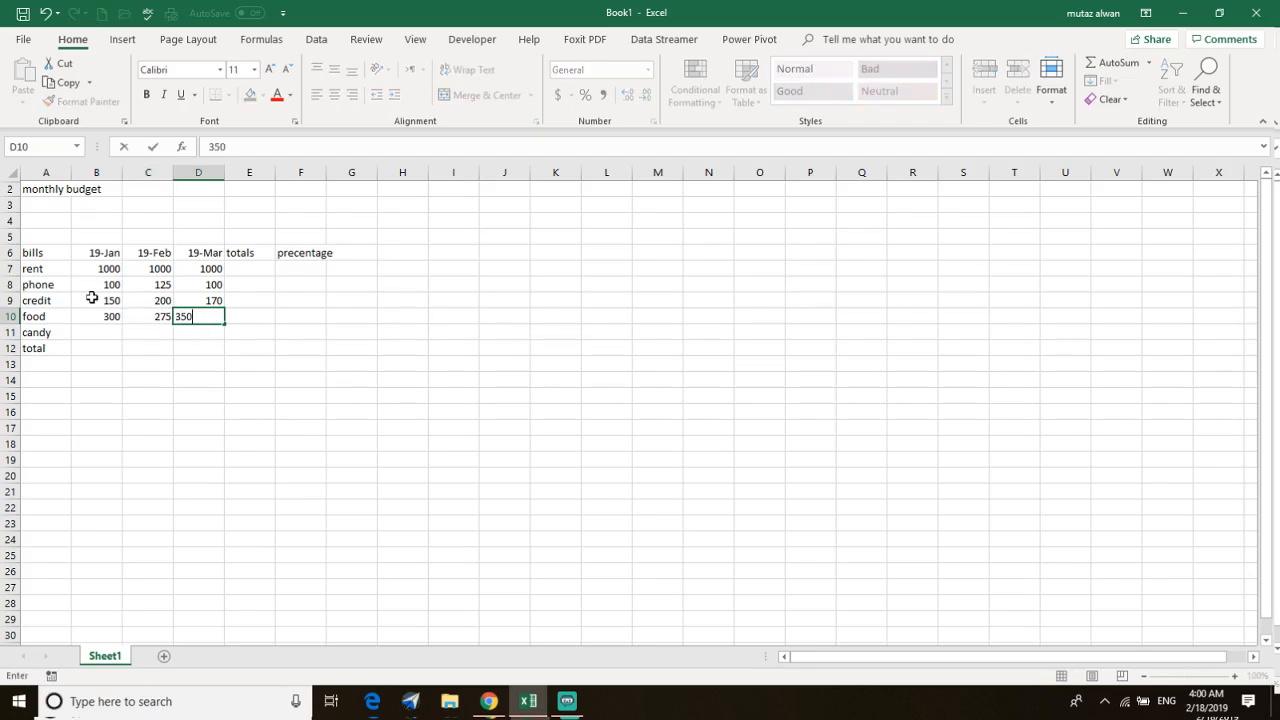
{"action": "key", "text": "Tab"}
{"action": "key", "text": "Return"}
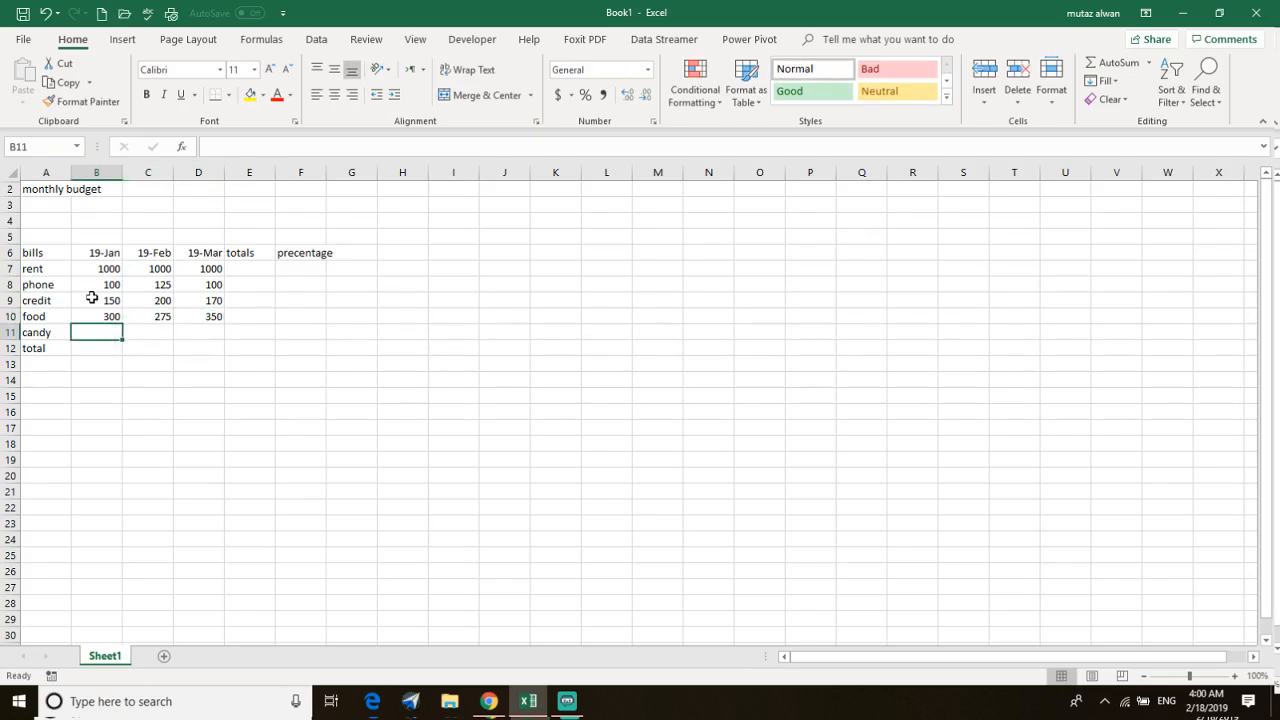
Fill in the candy amounts 100, 100 and 125 for the three months in B11 to D11
{"action": "type", "text": "100"}
{"action": "key", "text": "Tab"}
{"action": "type", "text": "100"}
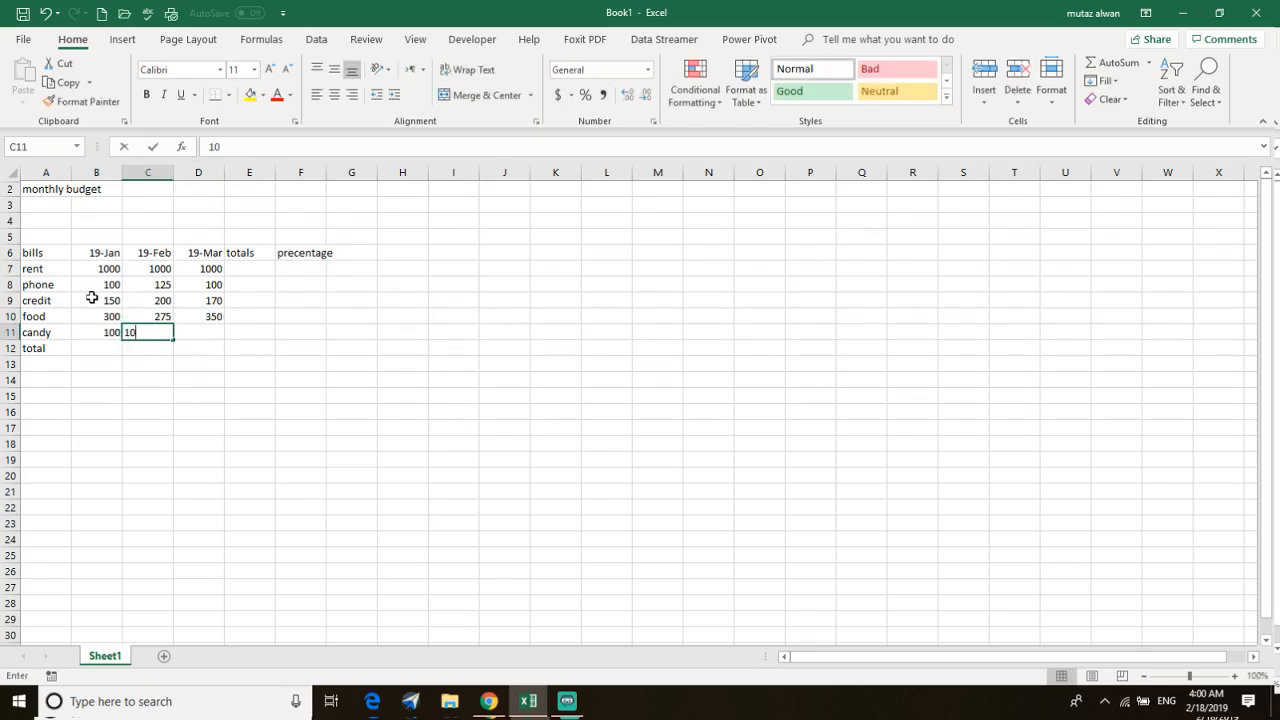
{"action": "key", "text": "Tab"}
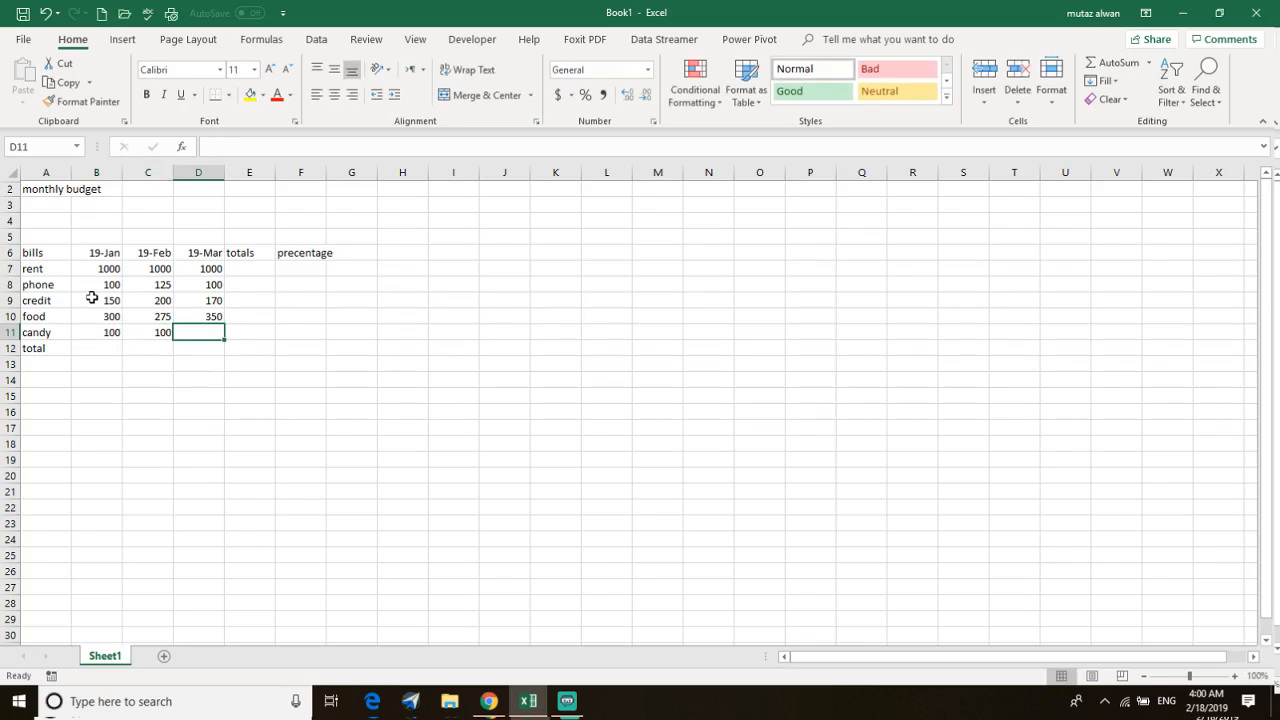
{"action": "type", "text": "125"}
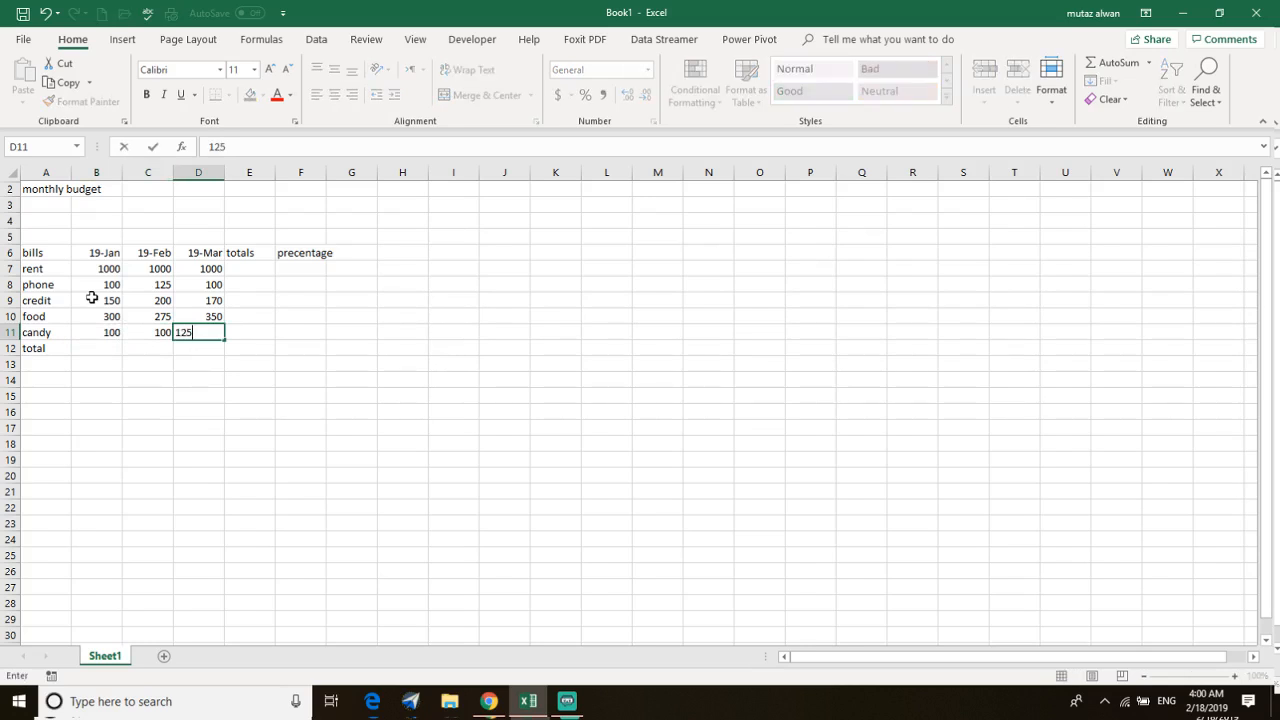
{"action": "key", "text": "Tab"}
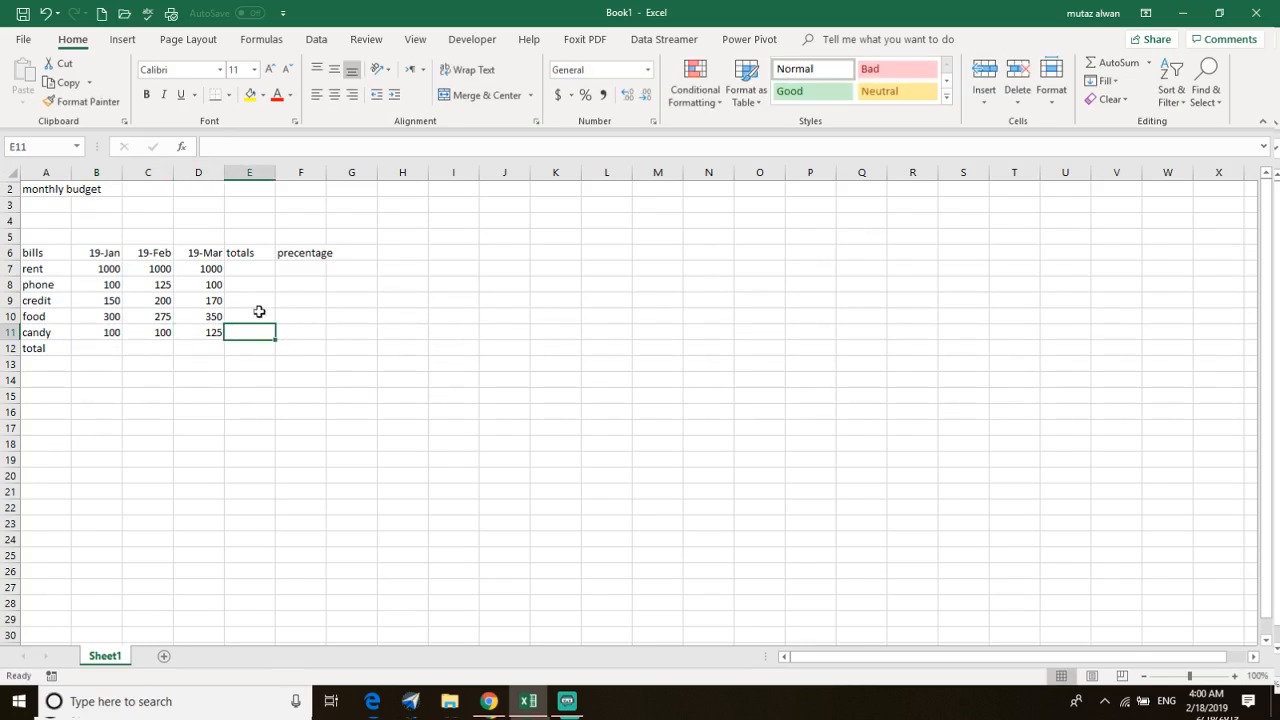
Apply the custom number format mmm-yyyy to the January heading in B6 and copy that formatting to the February heading in C6
{"action": "left_click", "coordinate": [107, 256]}
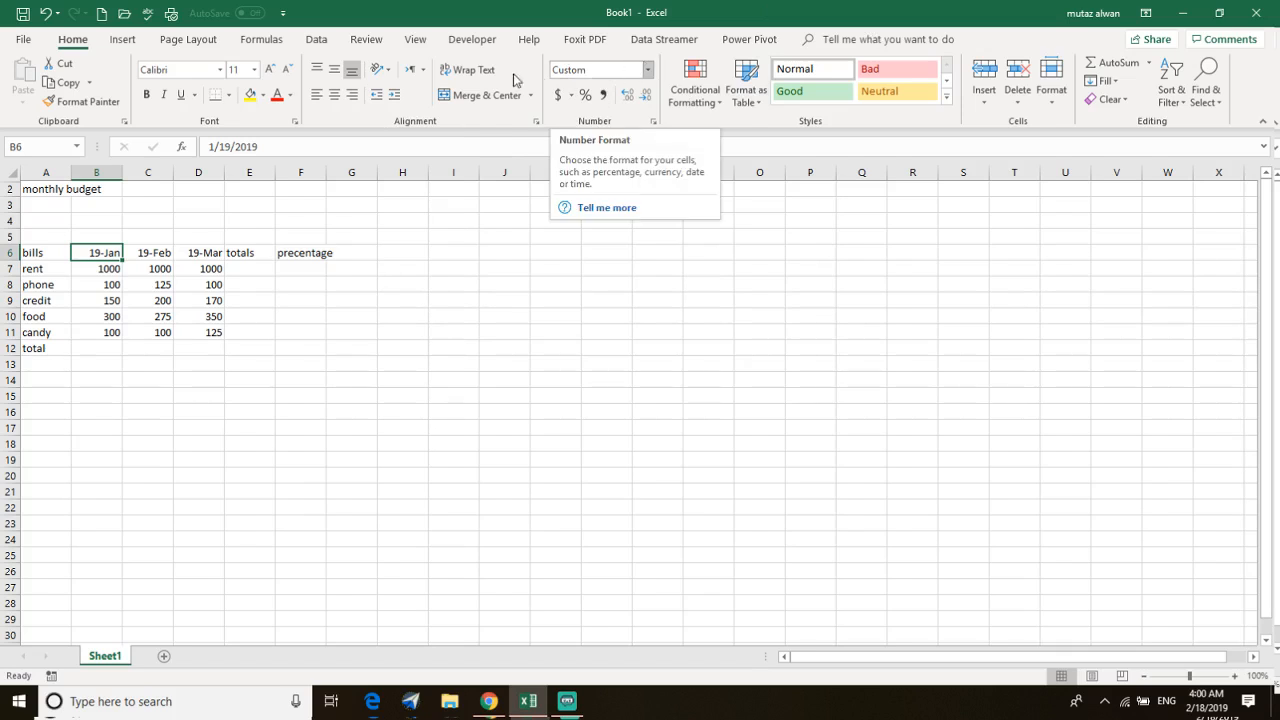
{"action": "left_click", "coordinate": [648, 70]}
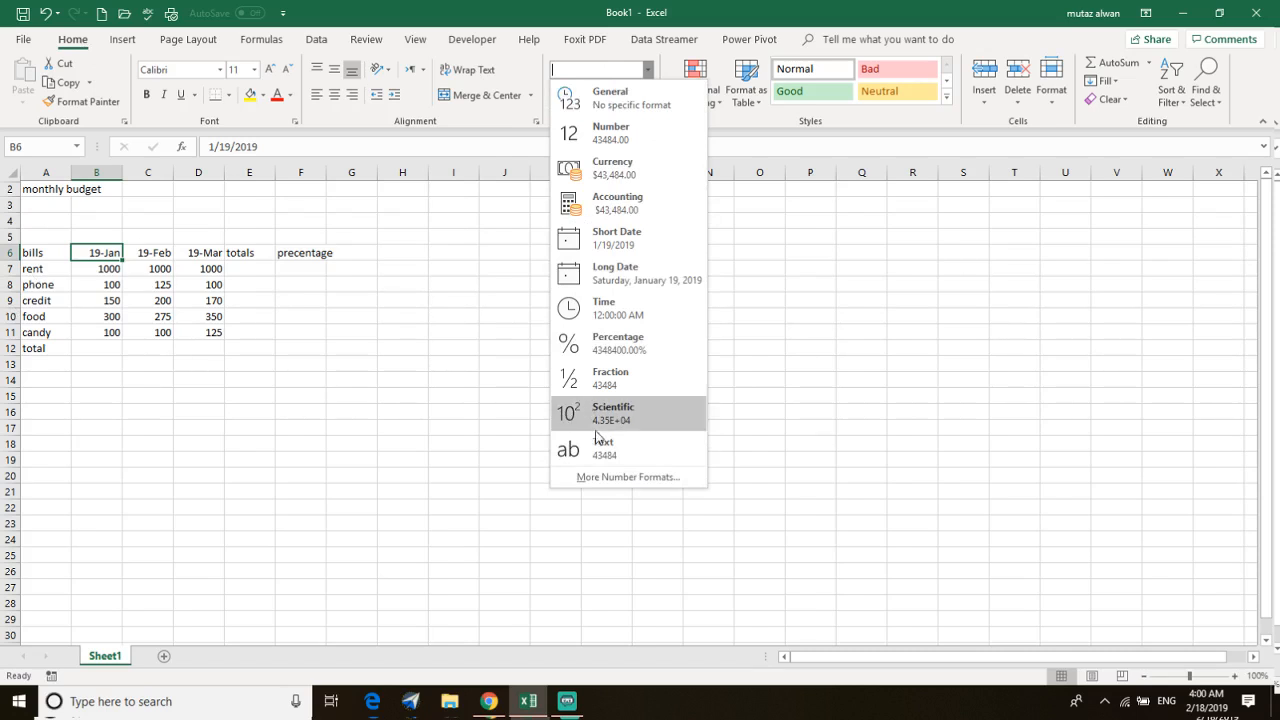
{"action": "left_click", "coordinate": [621, 478]}
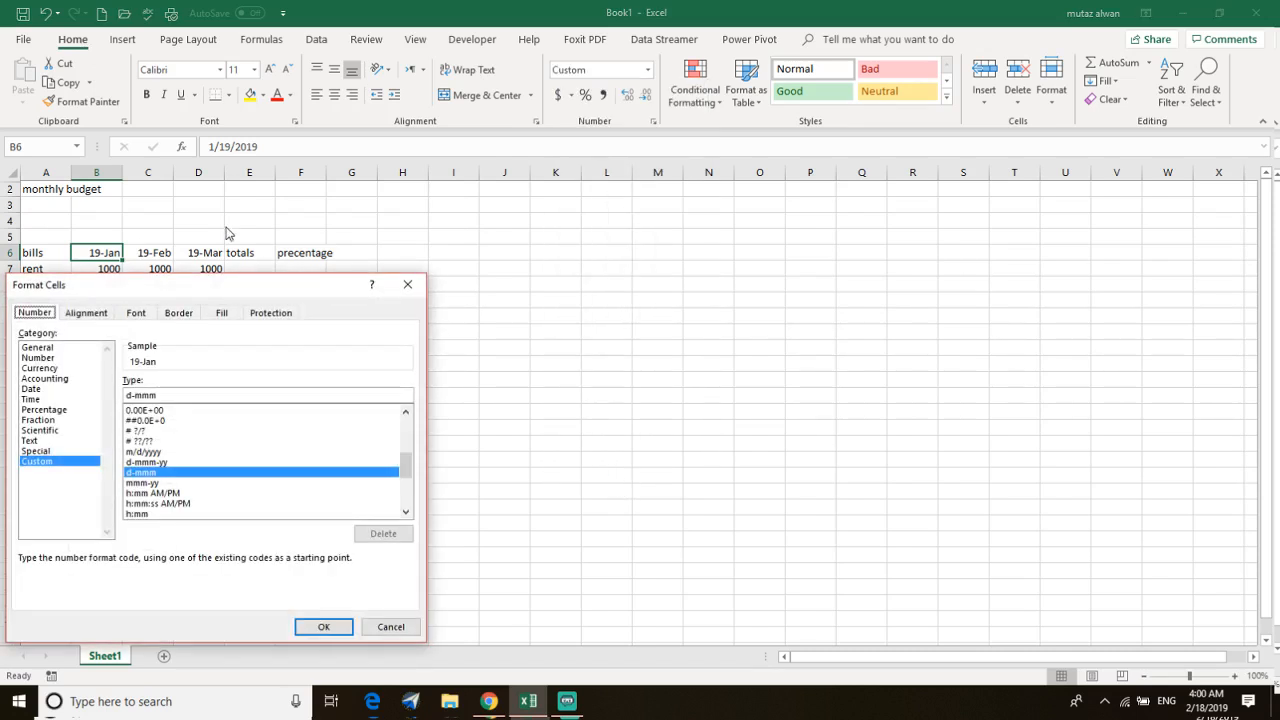
{"action": "left_click_drag", "start_coordinate": [216, 288], "coordinate": [641, 148]}
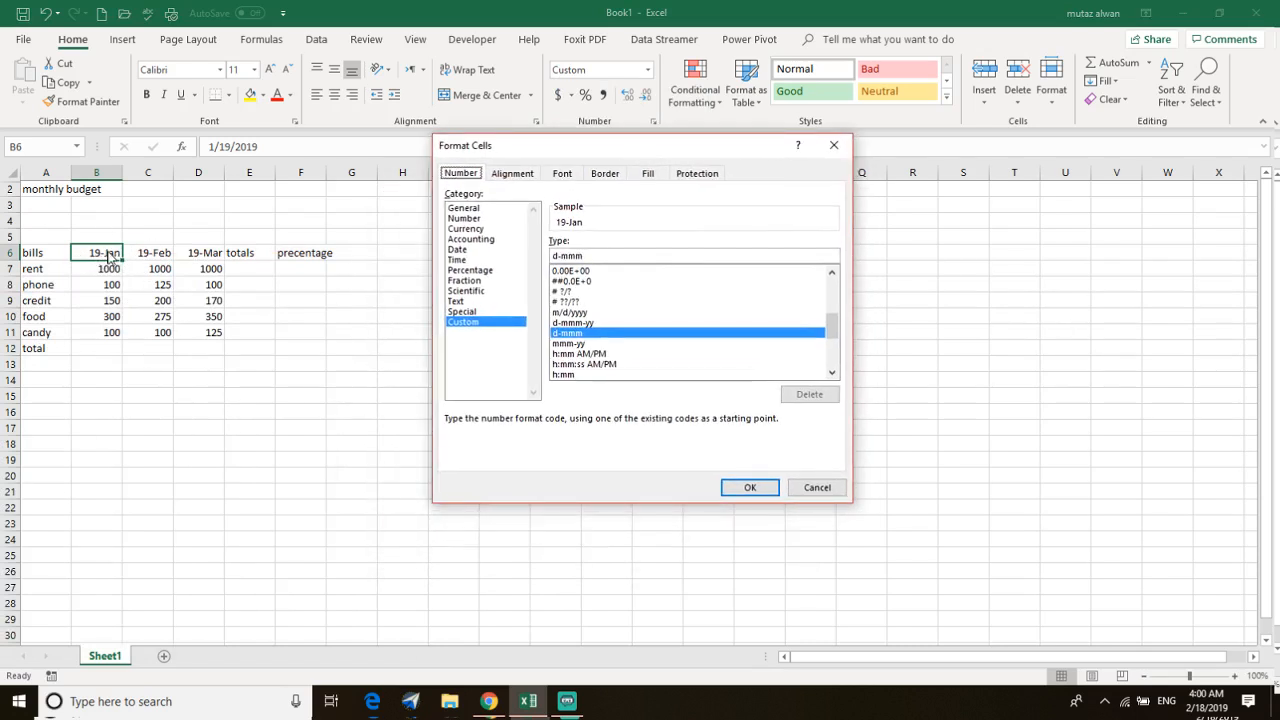
{"action": "left_click", "coordinate": [470, 326]}
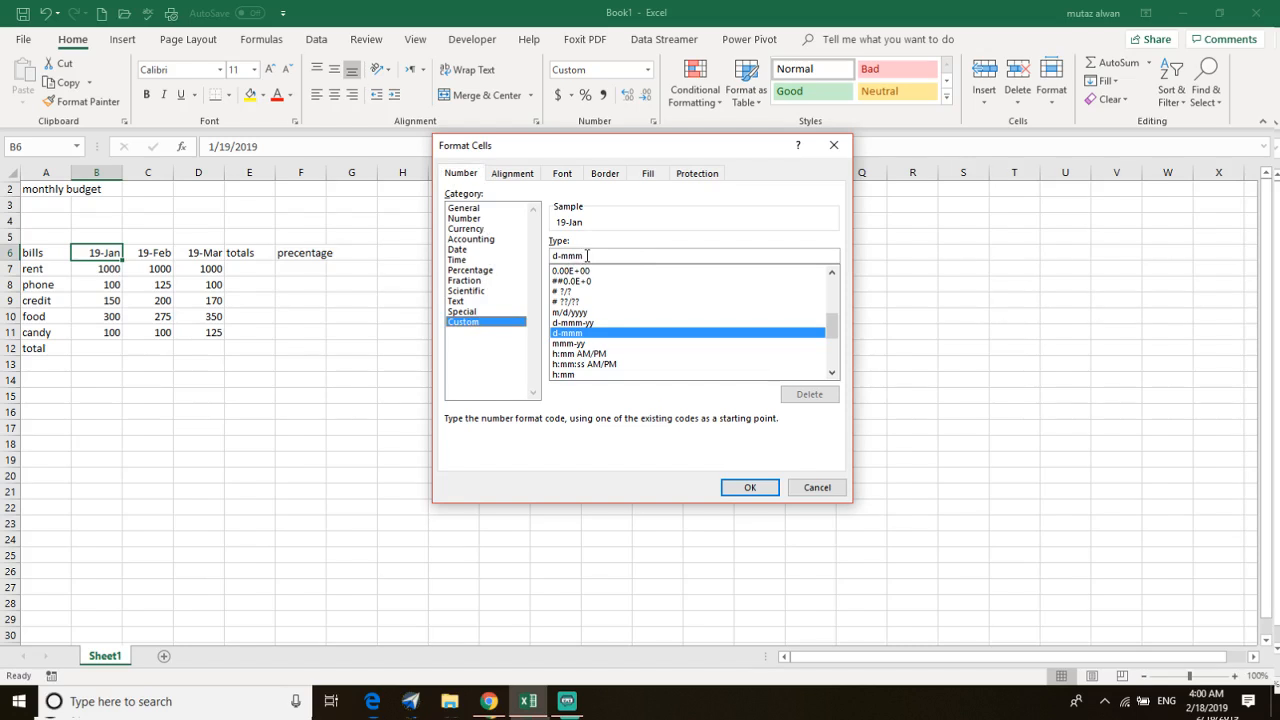
{"action": "left_click_drag", "start_coordinate": [586, 255], "coordinate": [543, 260]}
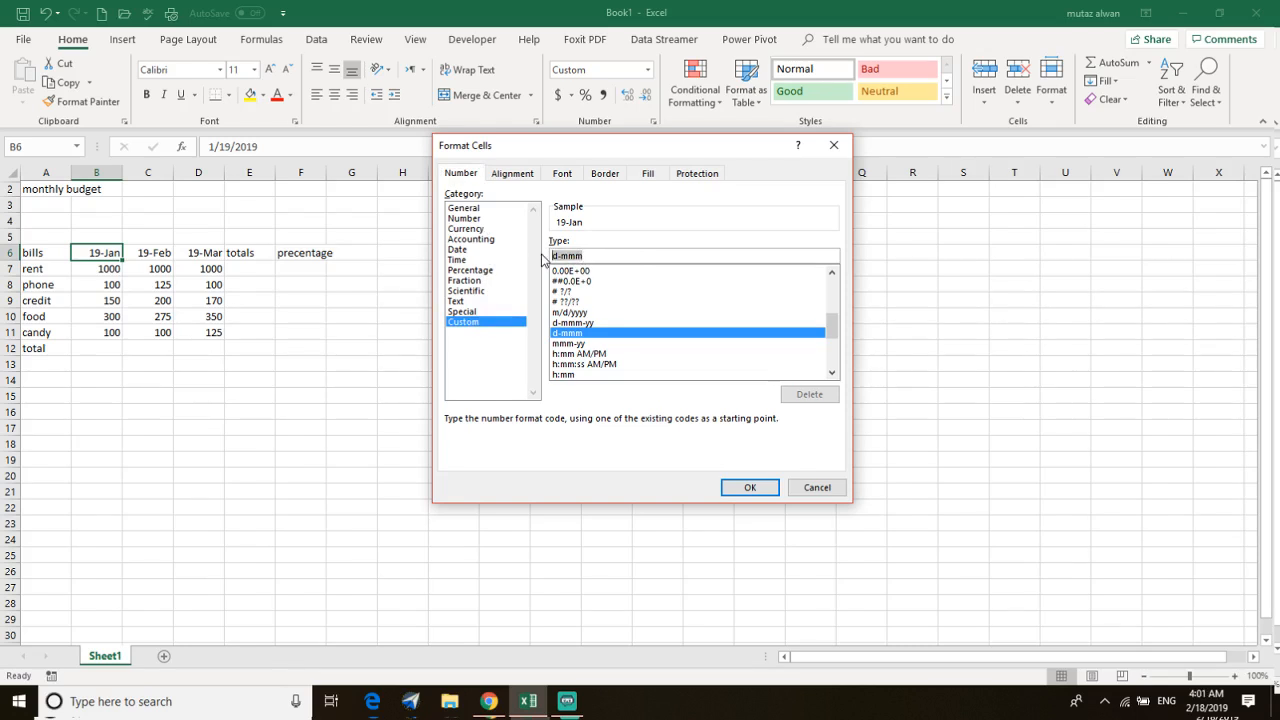
{"action": "type", "text": "mmmm"}
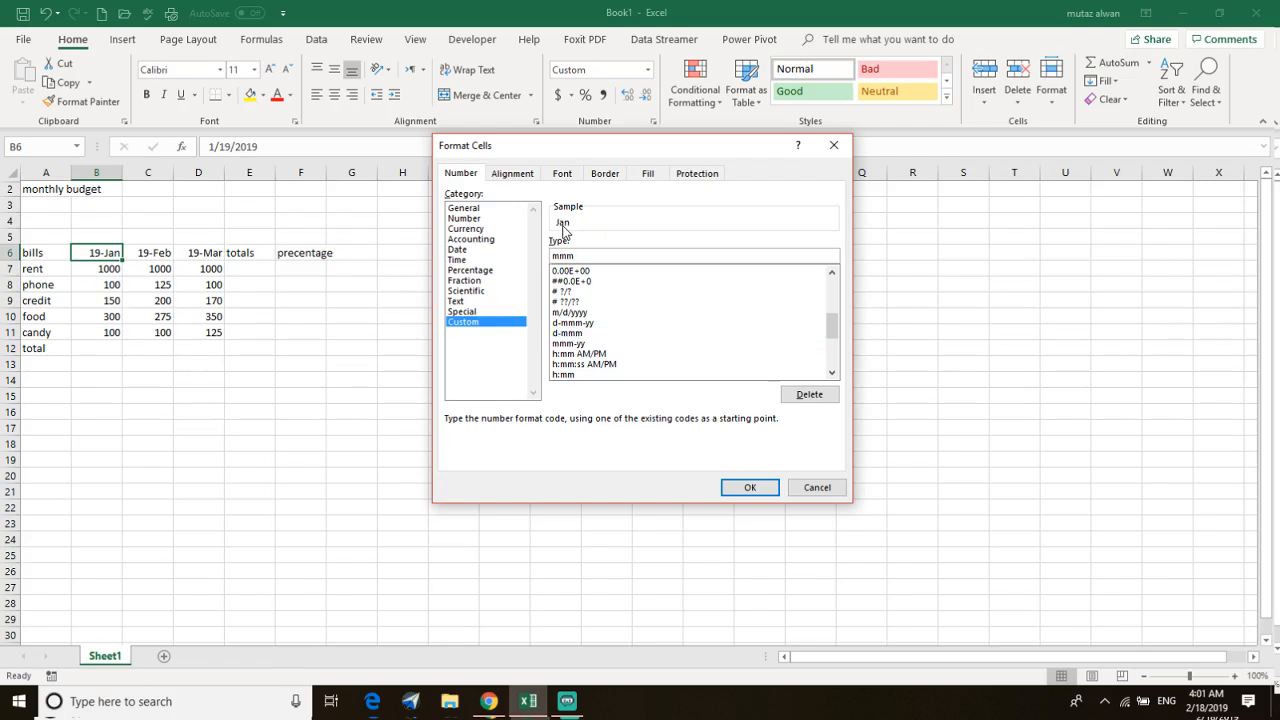
{"action": "type", "text": "yyyy"}
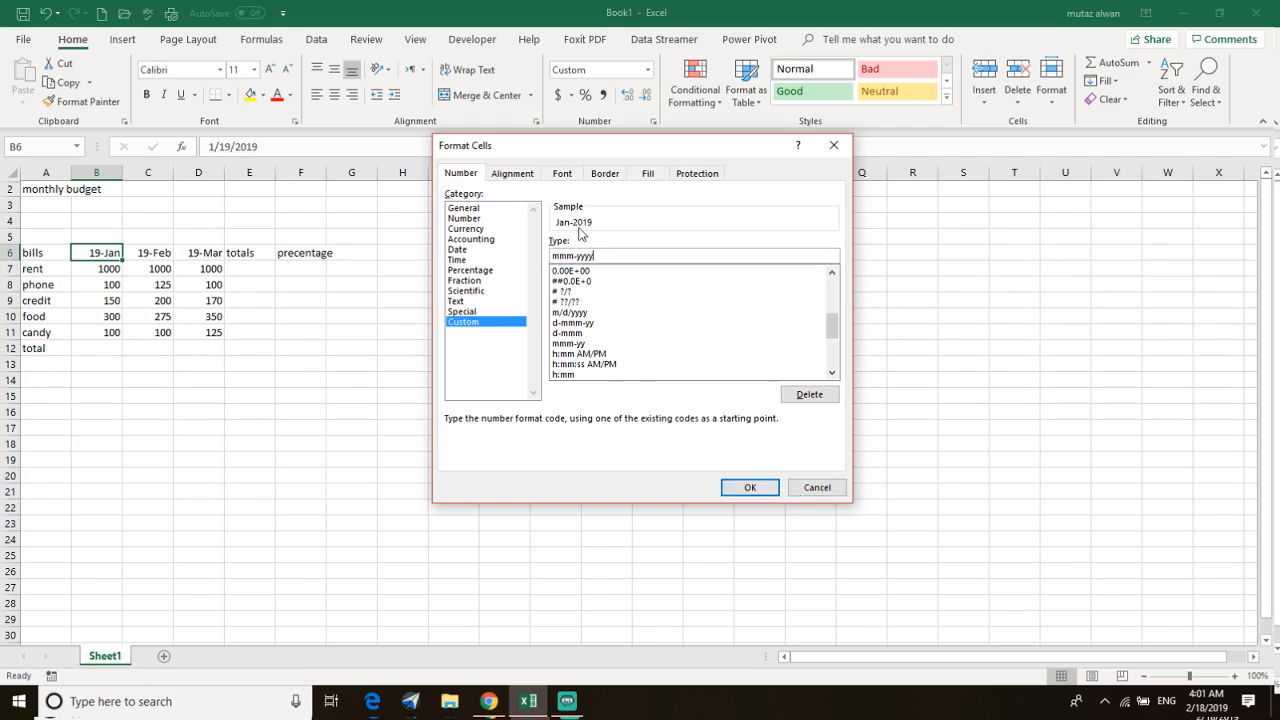
{"action": "left_click", "coordinate": [750, 490]}
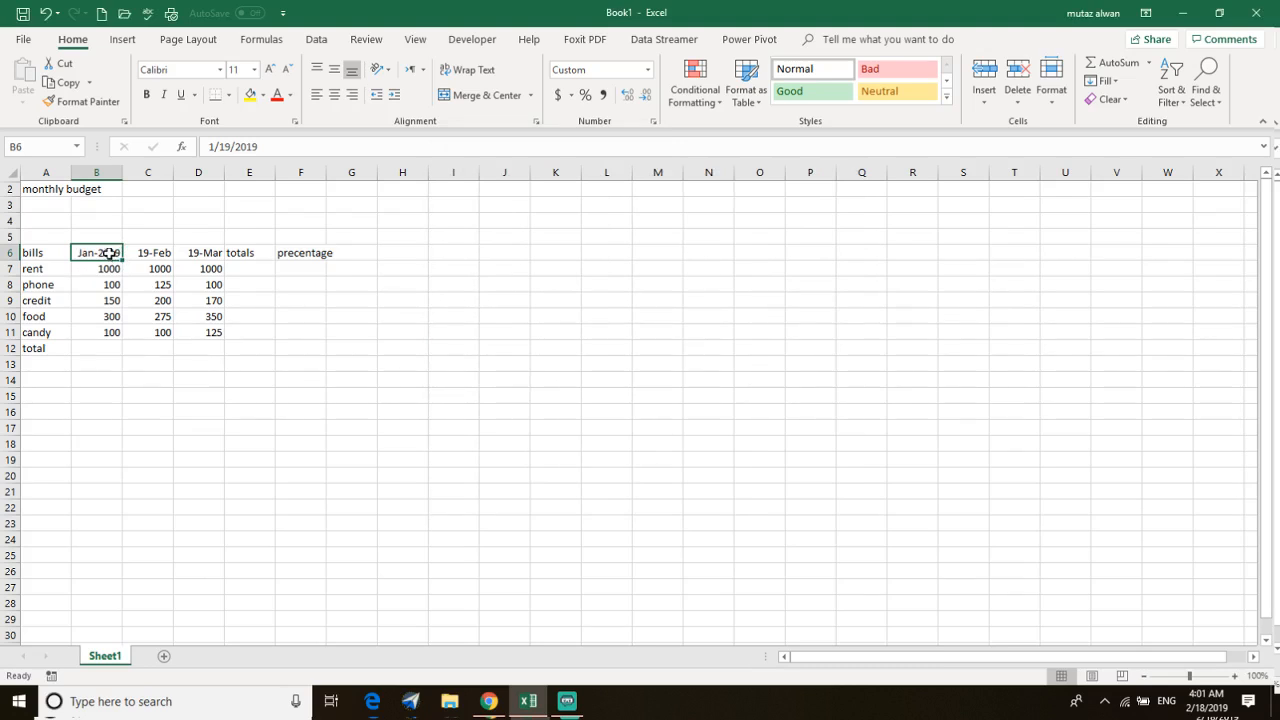
{"action": "left_click", "coordinate": [85, 102]}
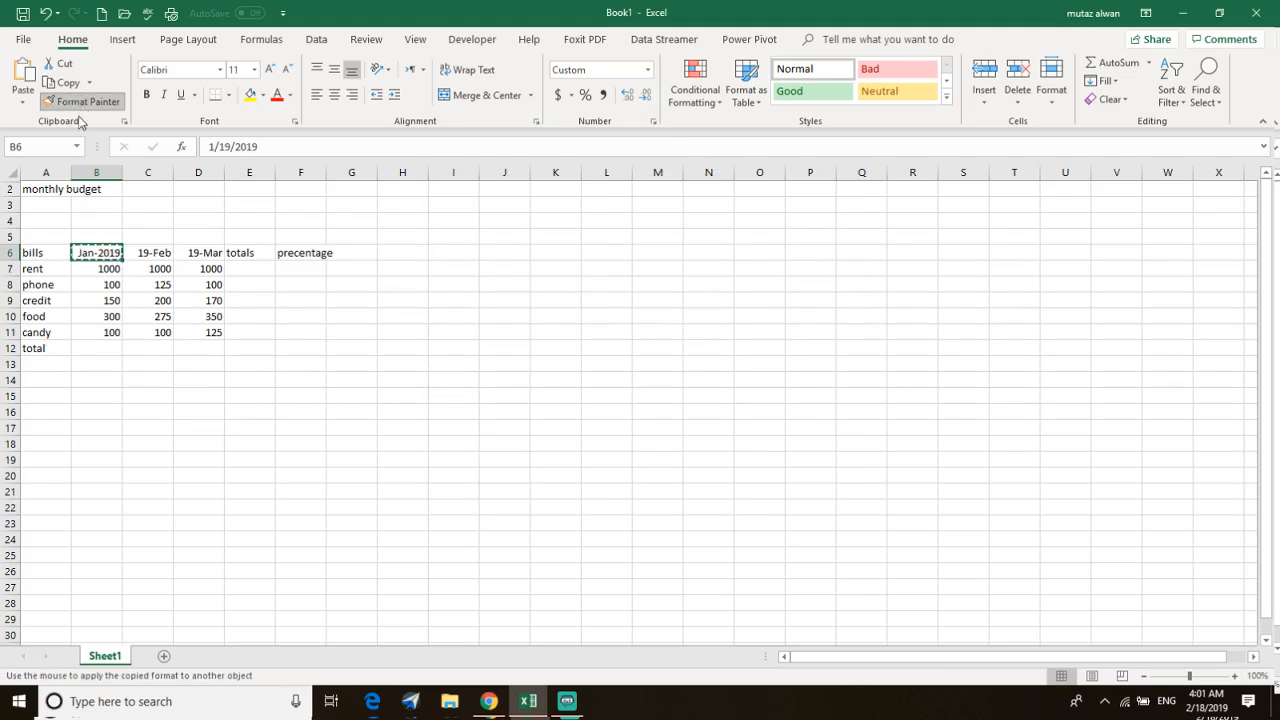
{"action": "left_click", "coordinate": [146, 253]}
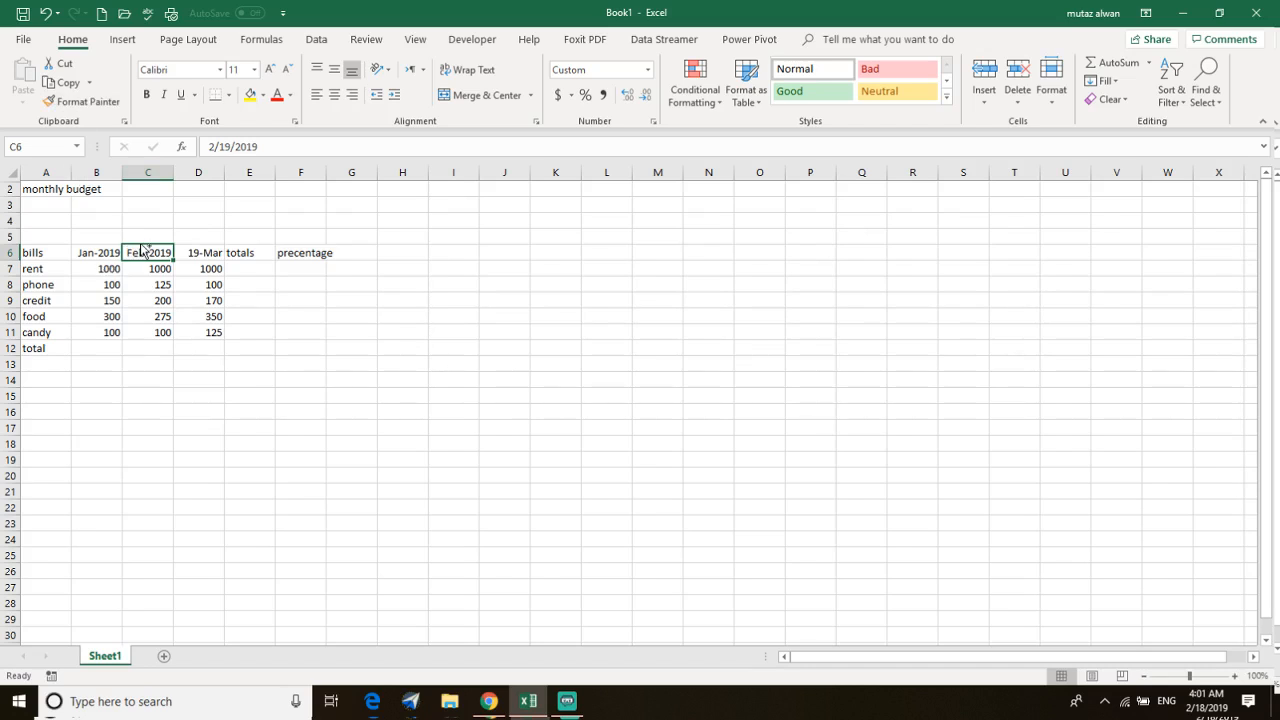
{"action": "key", "text": "ctrl+c"}
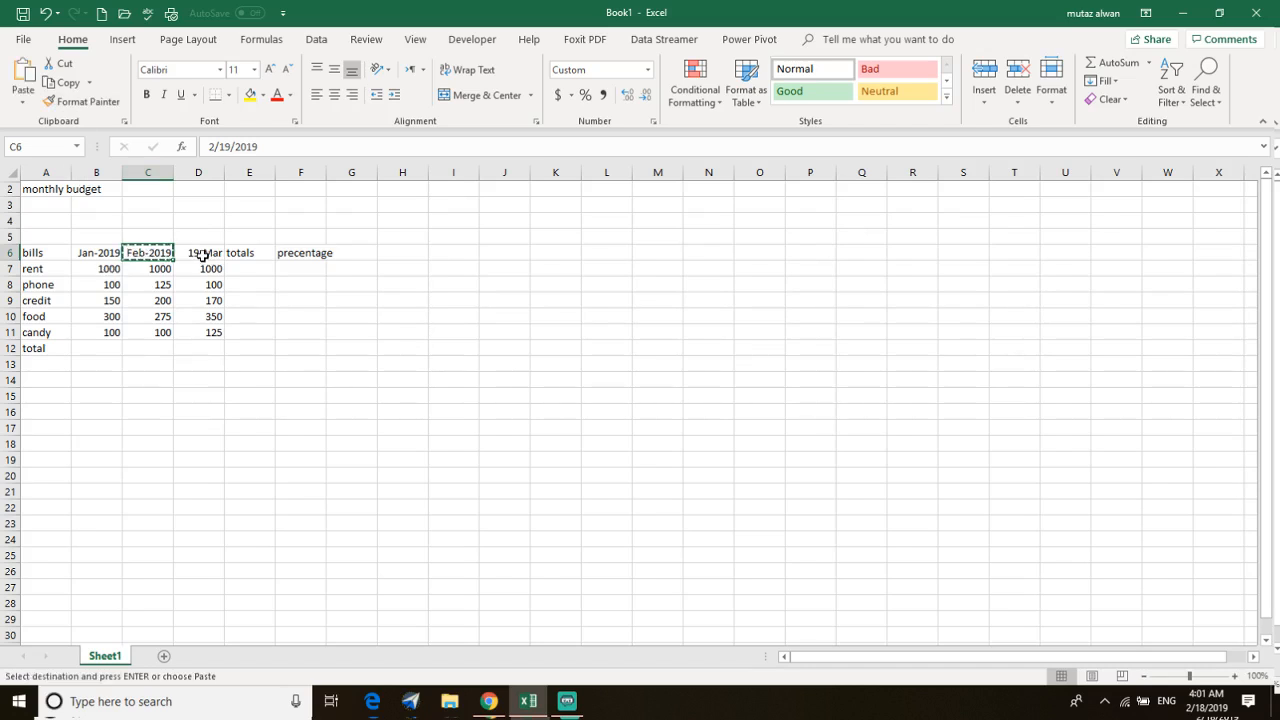
{"action": "left_click", "coordinate": [202, 255]}
{"action": "key", "text": "ctrl+v"}
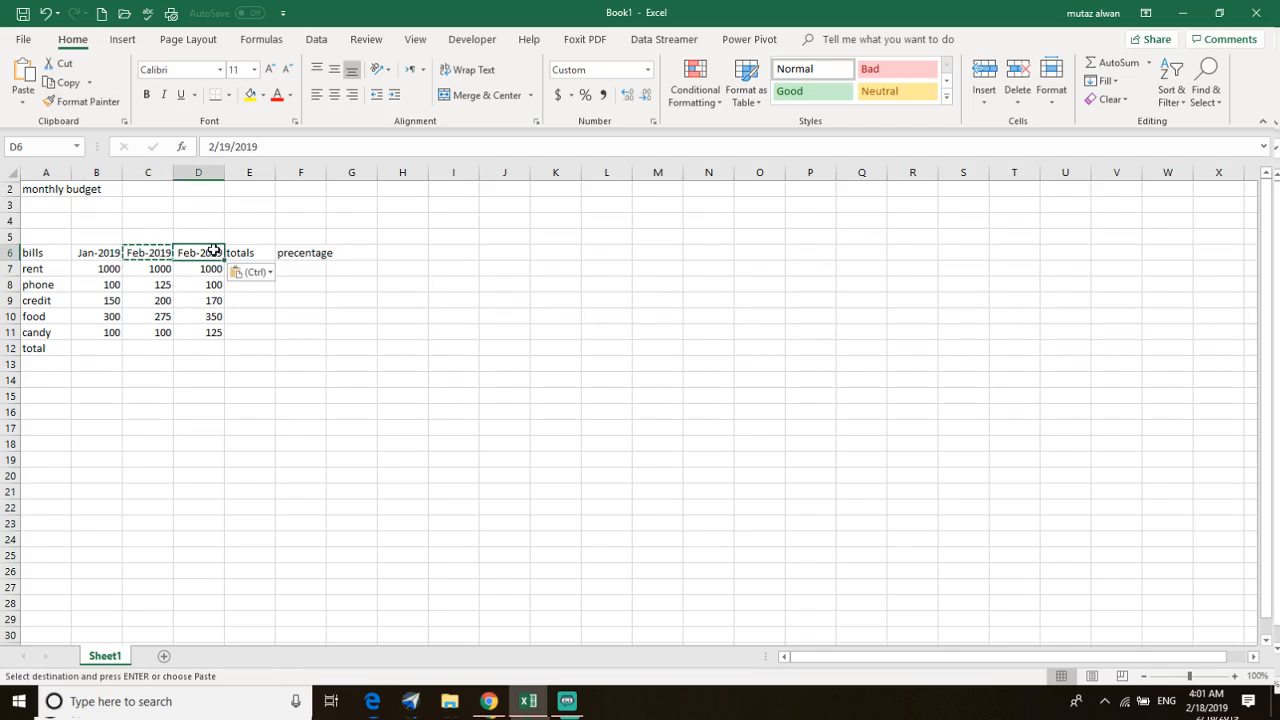
{"action": "left_click", "coordinate": [214, 251]}
{"action": "key", "text": "ctrl+z"}
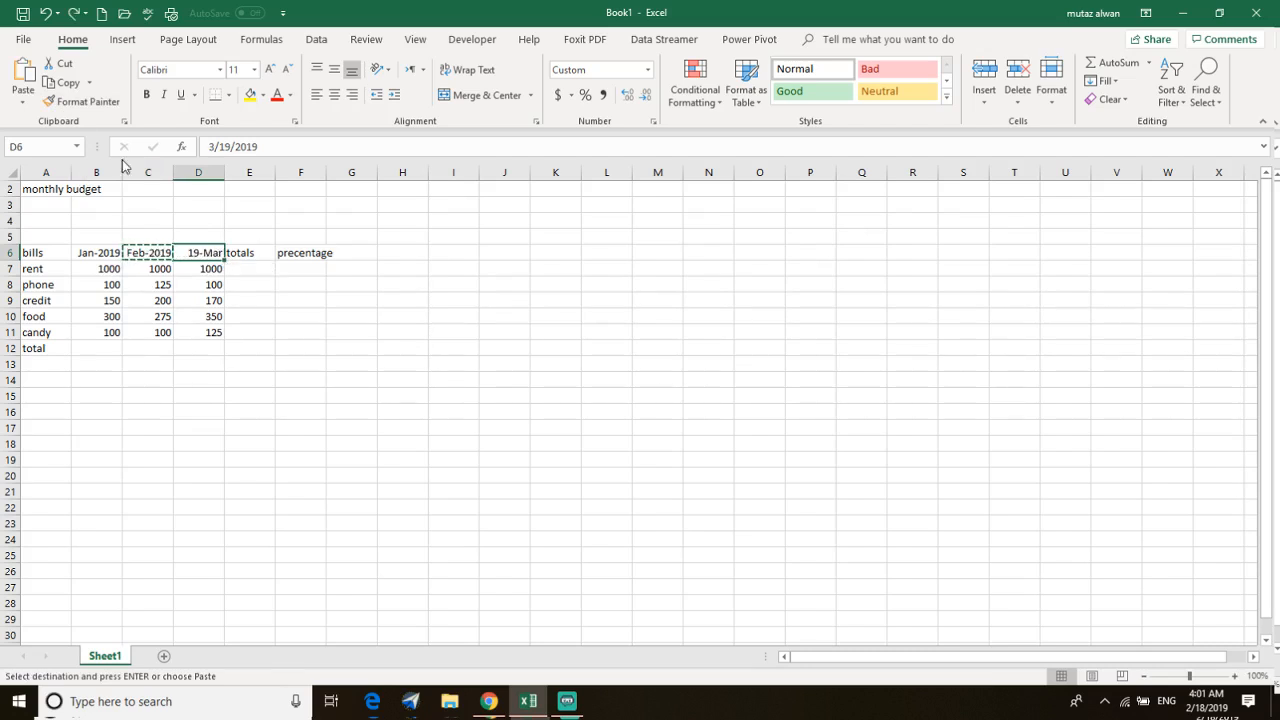
{"action": "left_click", "coordinate": [100, 103]}
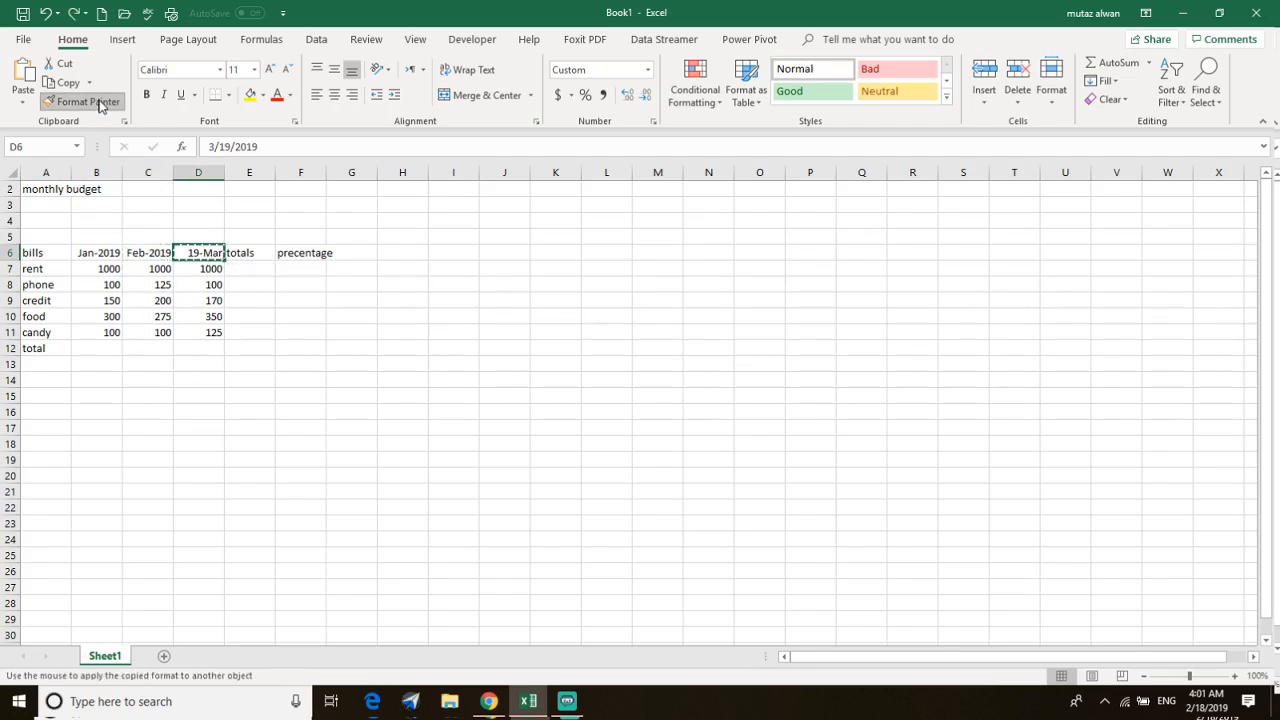
{"action": "left_click", "coordinate": [196, 253]}
Copy the date formatting of the February heading in C6 to the March heading in D6 with Format Painter
{"action": "left_click", "coordinate": [136, 252]}
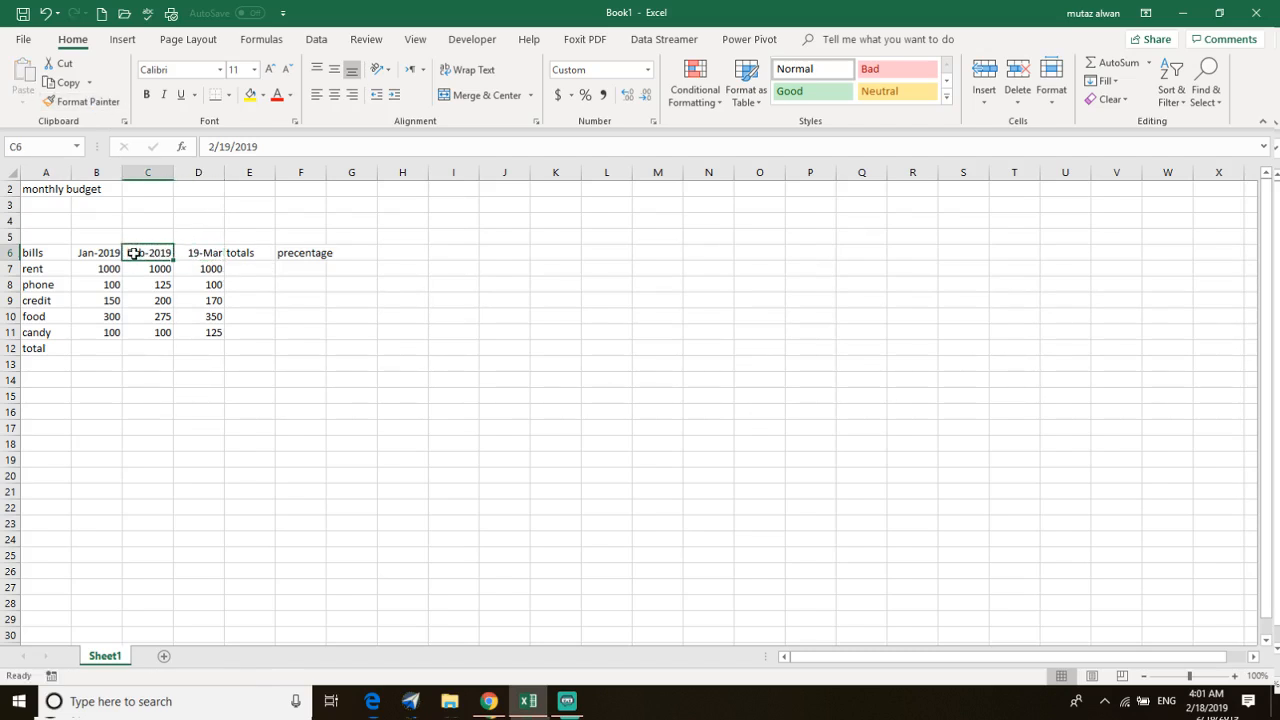
{"action": "left_click", "coordinate": [100, 103]}
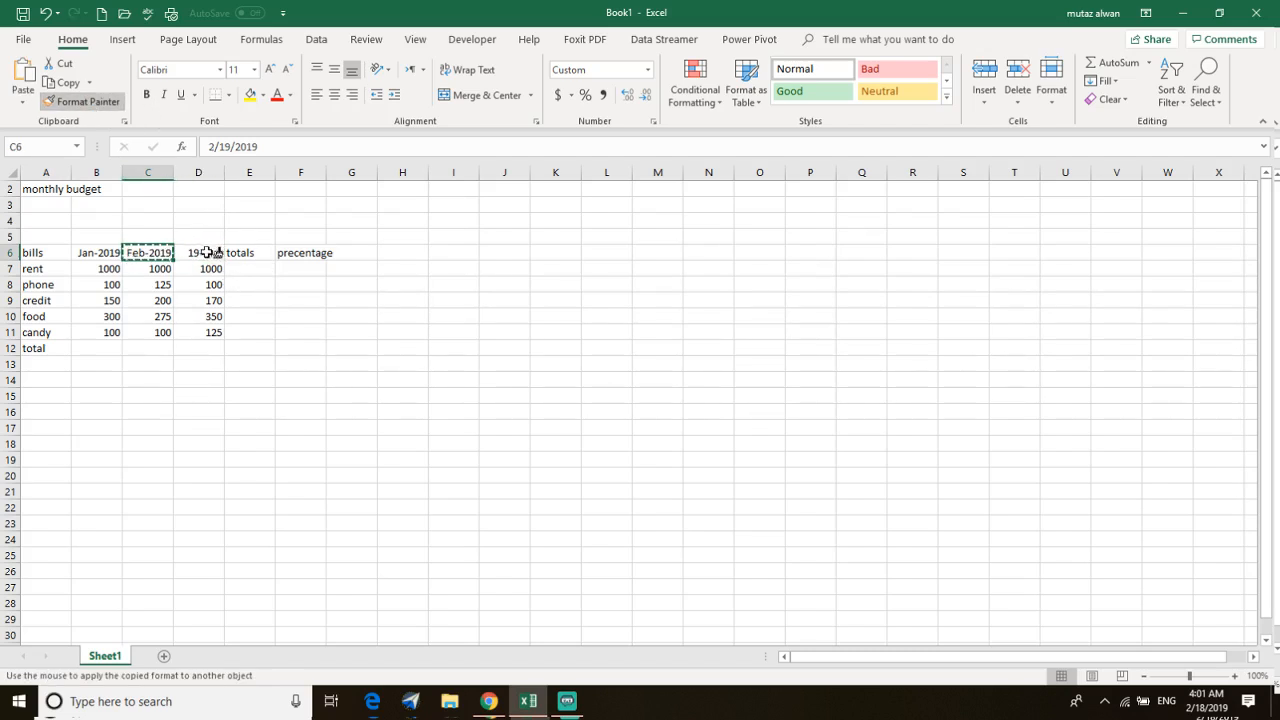
{"action": "left_click", "coordinate": [196, 253]}
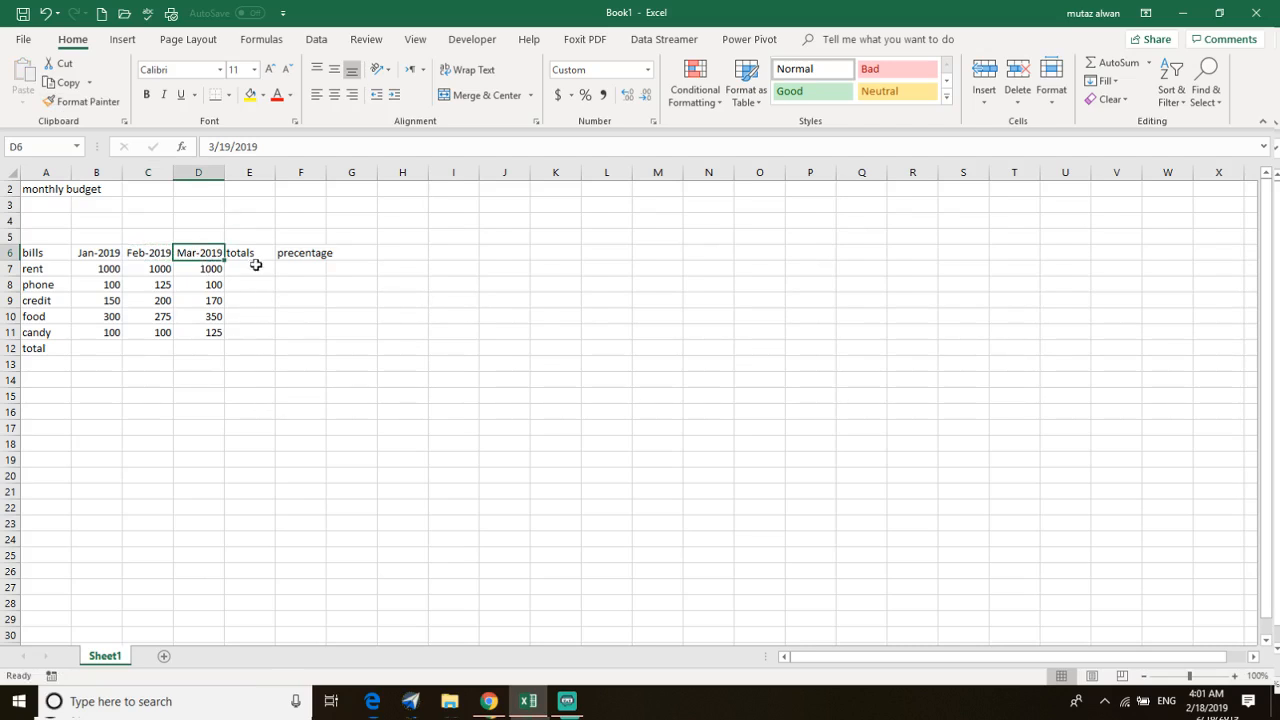
Center the totals heading in E6 and widen column F to fit the percentage heading
{"action": "left_click", "coordinate": [253, 252]}
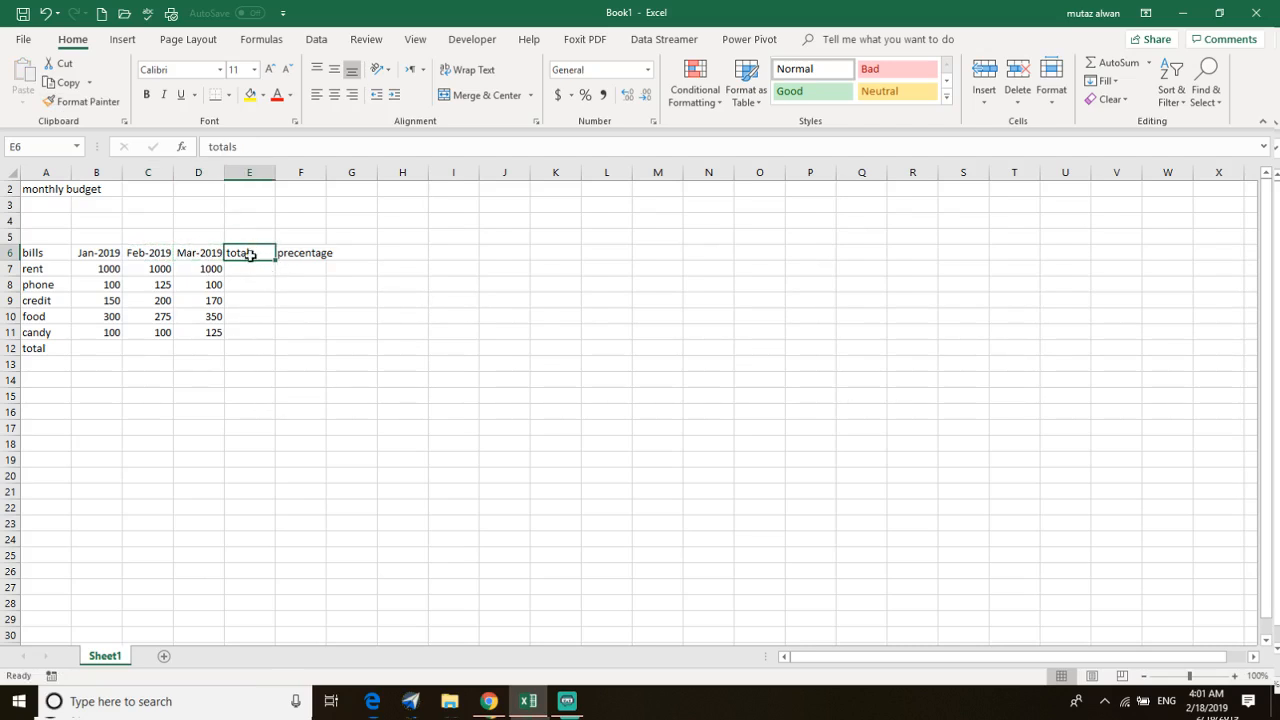
{"action": "left_click", "coordinate": [334, 94]}
{"action": "left_click", "coordinate": [303, 257]}
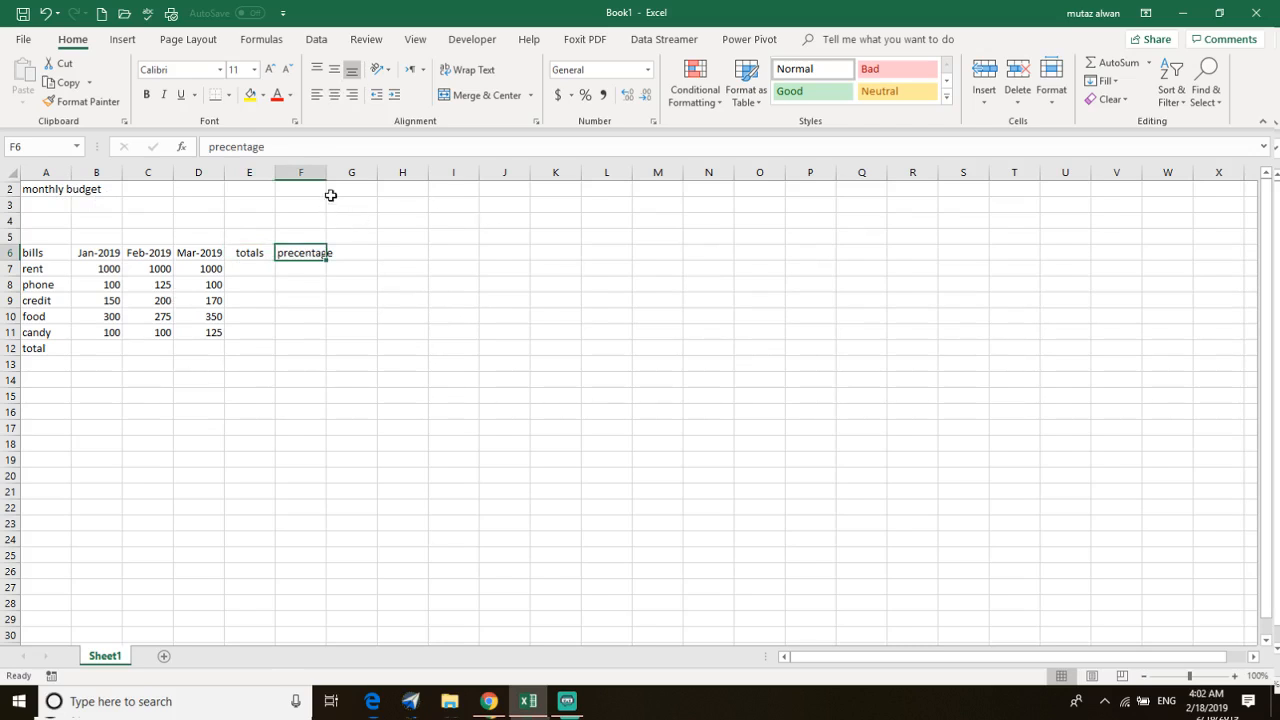
{"action": "left_click_drag", "start_coordinate": [326, 176], "coordinate": [346, 174]}
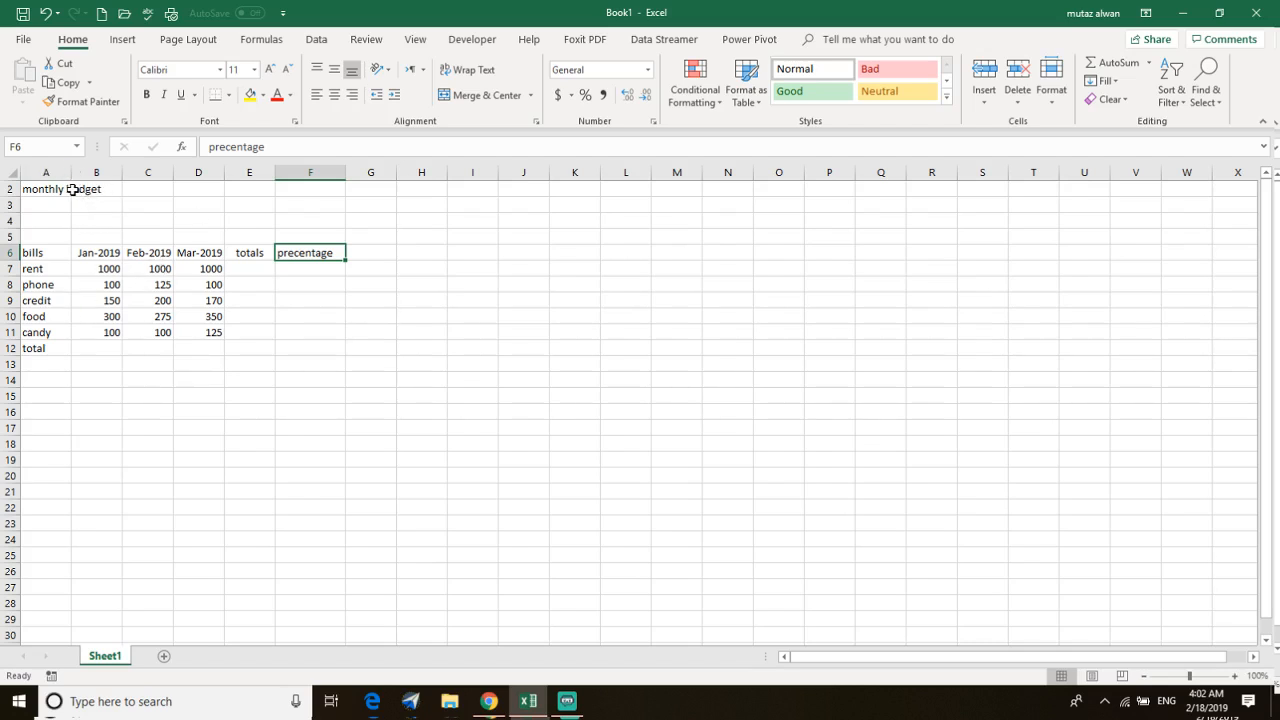
{"action": "left_click", "coordinate": [68, 190]}
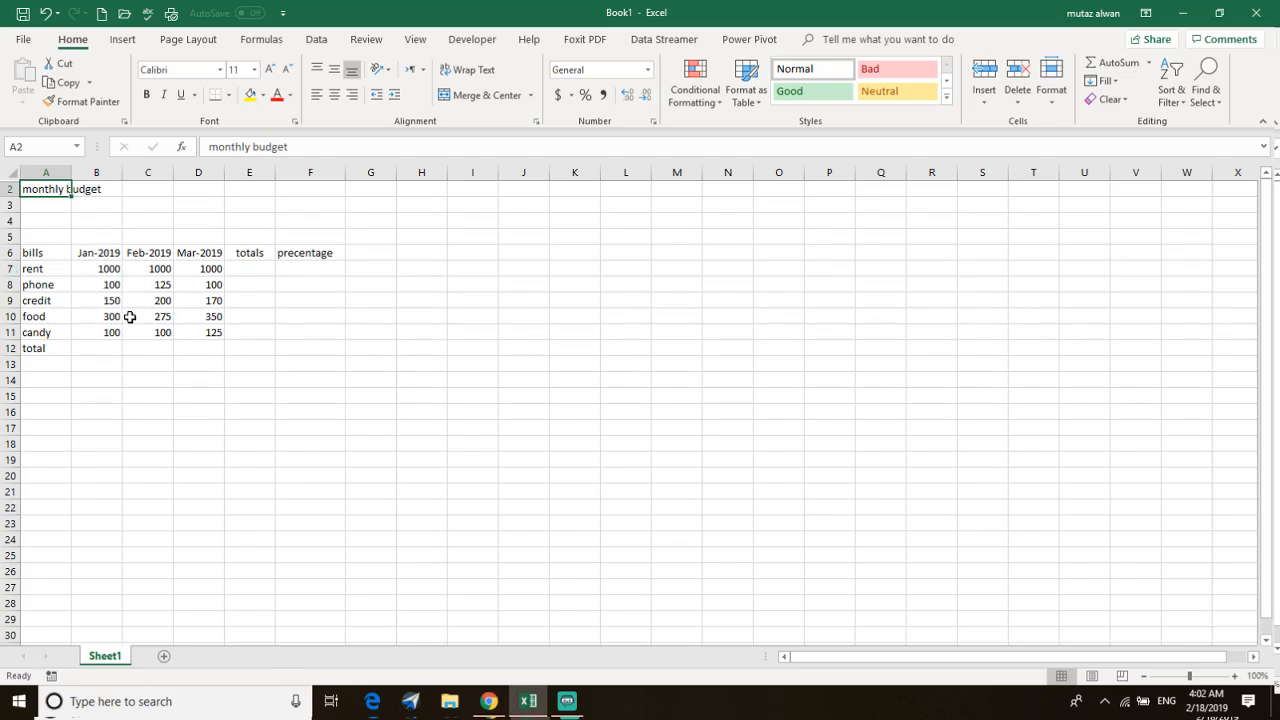
{"action": "mouse_move", "coordinate": [73, 176]}
{"action": "left_mouse_down"}
{"action": "mouse_move", "coordinate": [114, 178]}
{"action": "mouse_move", "coordinate": [71, 168]}
{"action": "left_mouse_up"}
{"action": "key", "text": "ctrl+z"}
{"action": "key", "text": "ctrl+z"}
{"action": "left_click", "coordinate": [130, 285]}
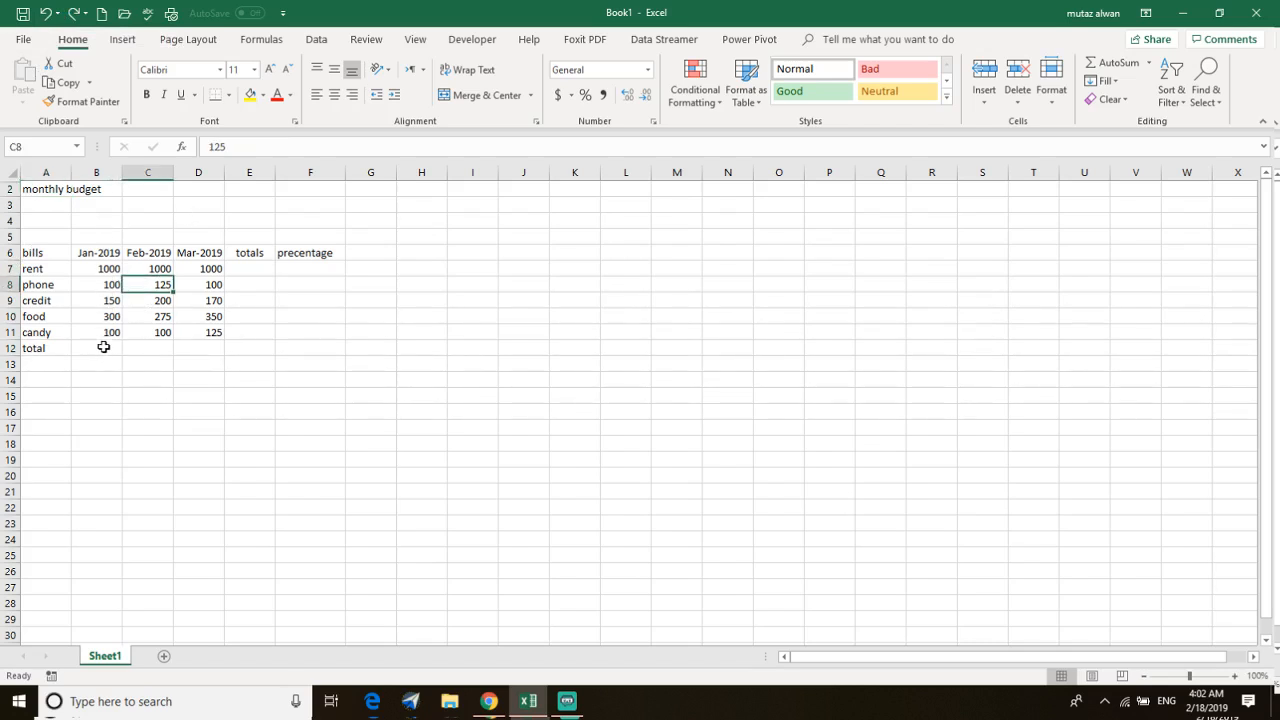
Enter the formula =1000+100+150+300+100 in B12 to total the January bills
{"action": "left_click", "coordinate": [97, 352]}
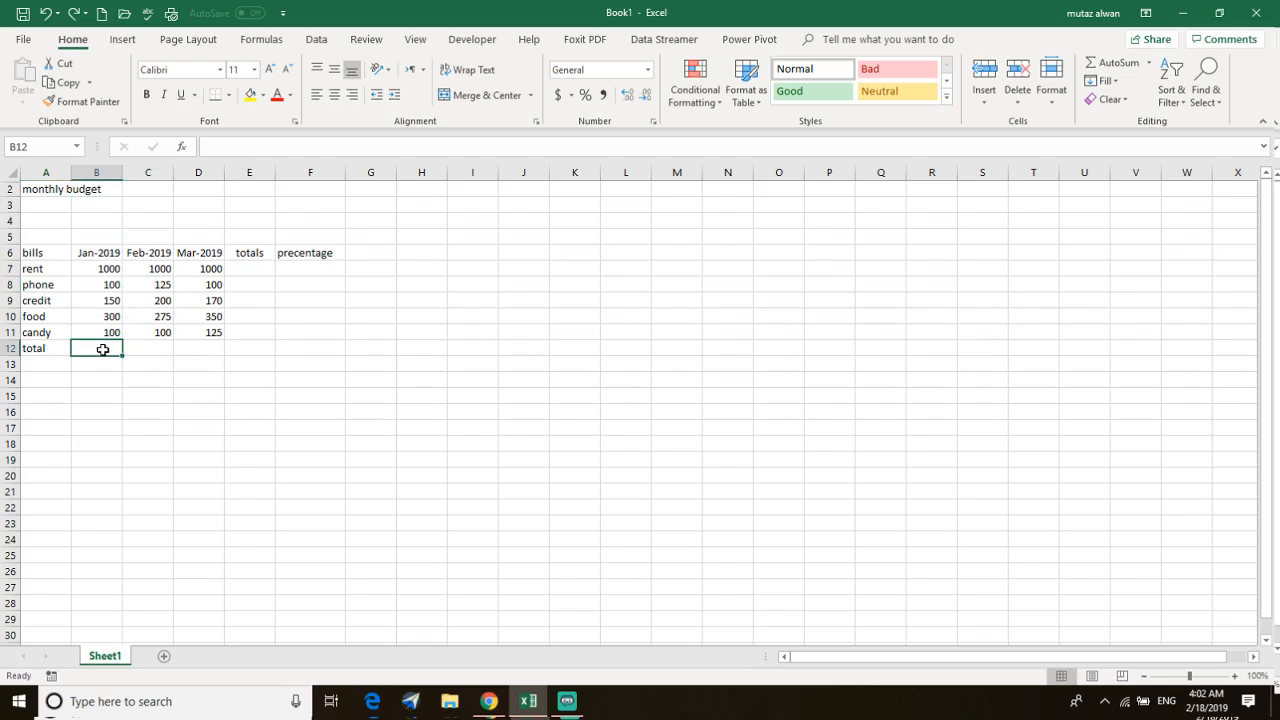
{"action": "type", "text": "="}
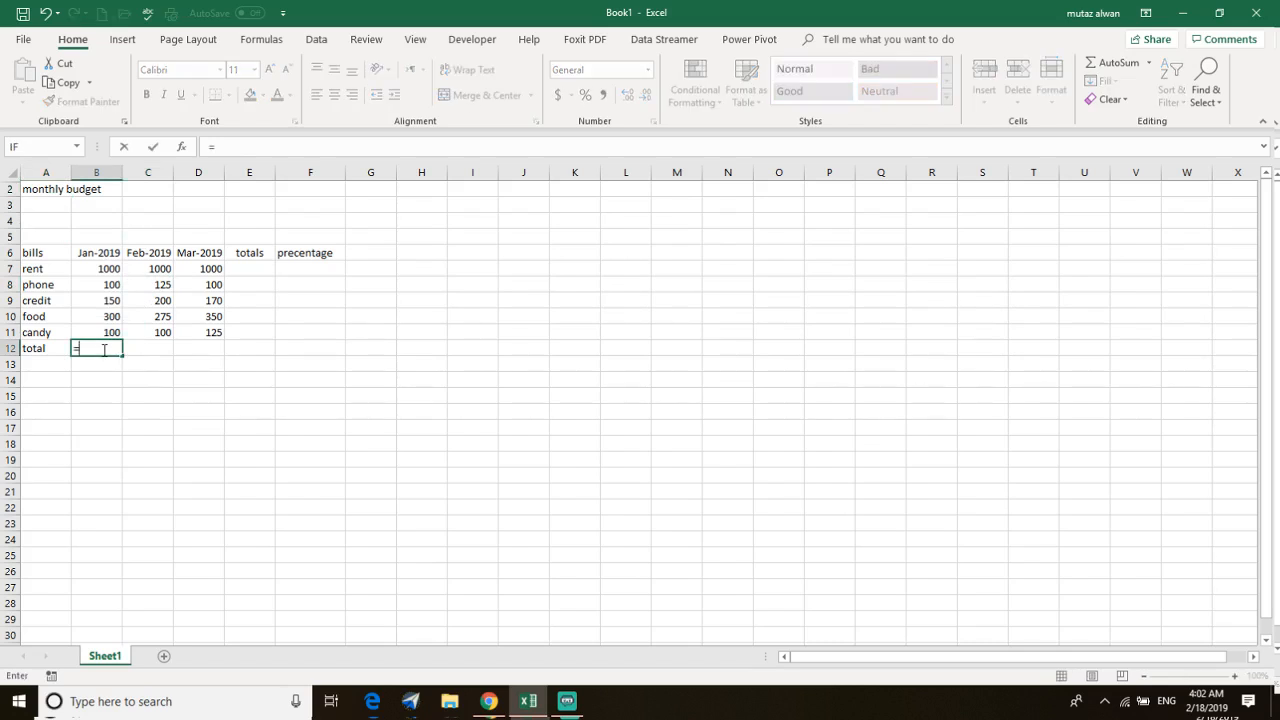
{"action": "type", "text": "1000+100+150+3"}
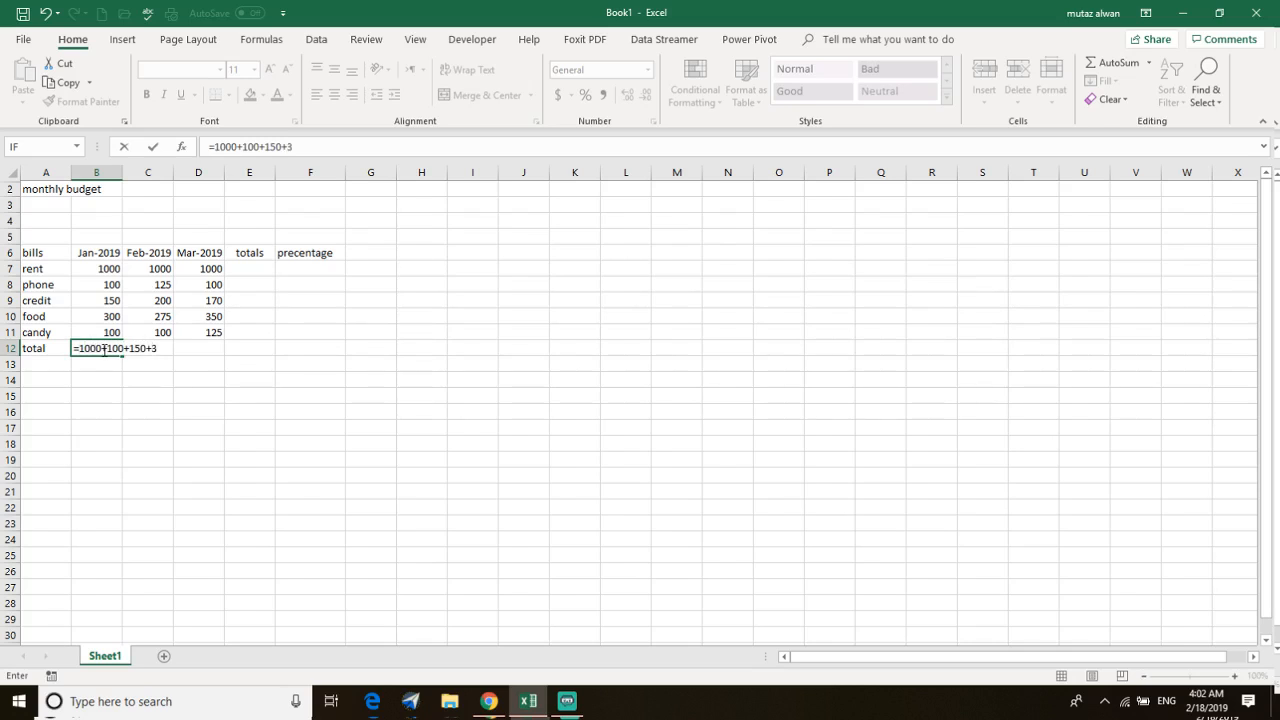
{"action": "type", "text": "00+100"}
{"action": "key", "text": "Return"}
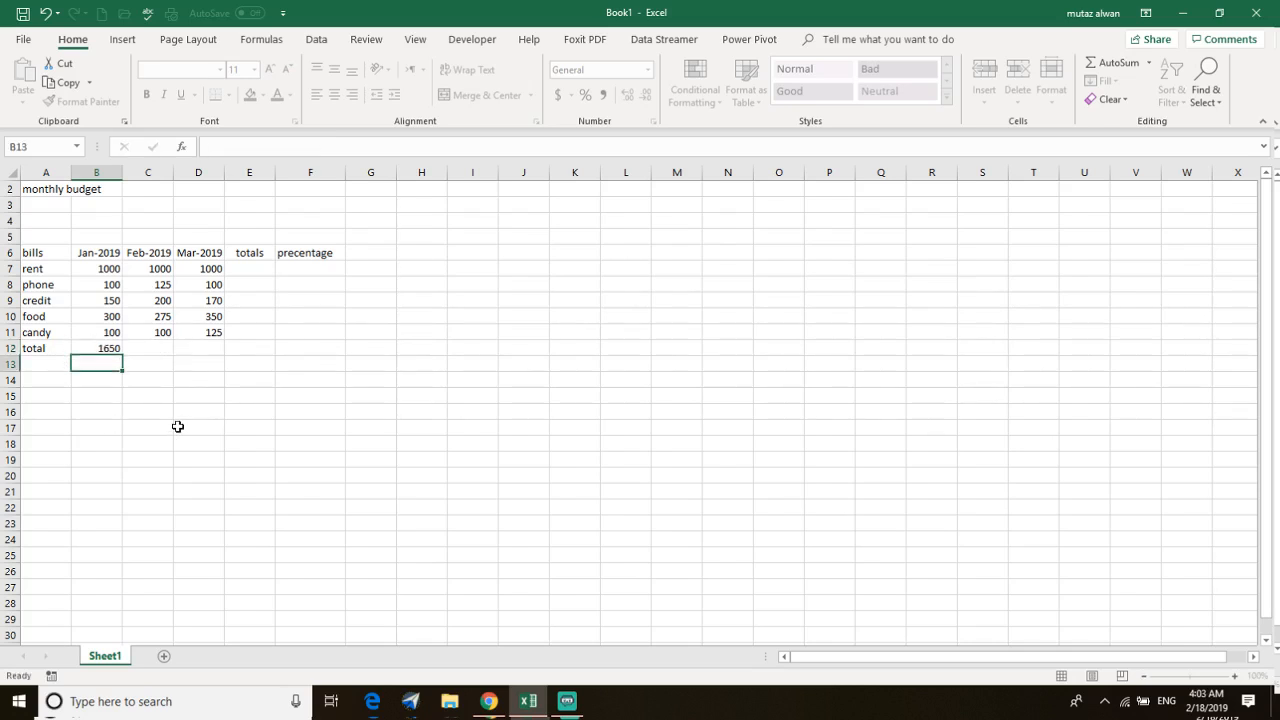
{"action": "left_click", "coordinate": [104, 347]}
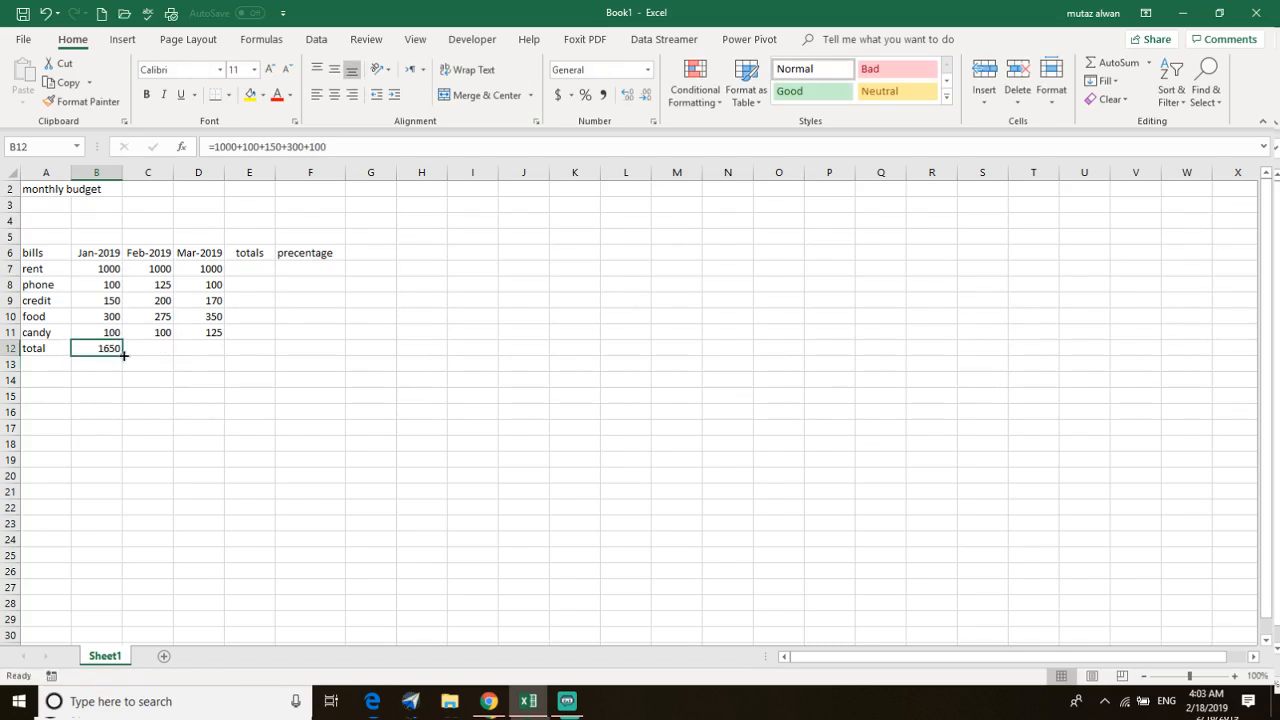
Set the January credit amount in B9 to 100 and check the formula in total cell B12
{"action": "left_click", "coordinate": [108, 302]}
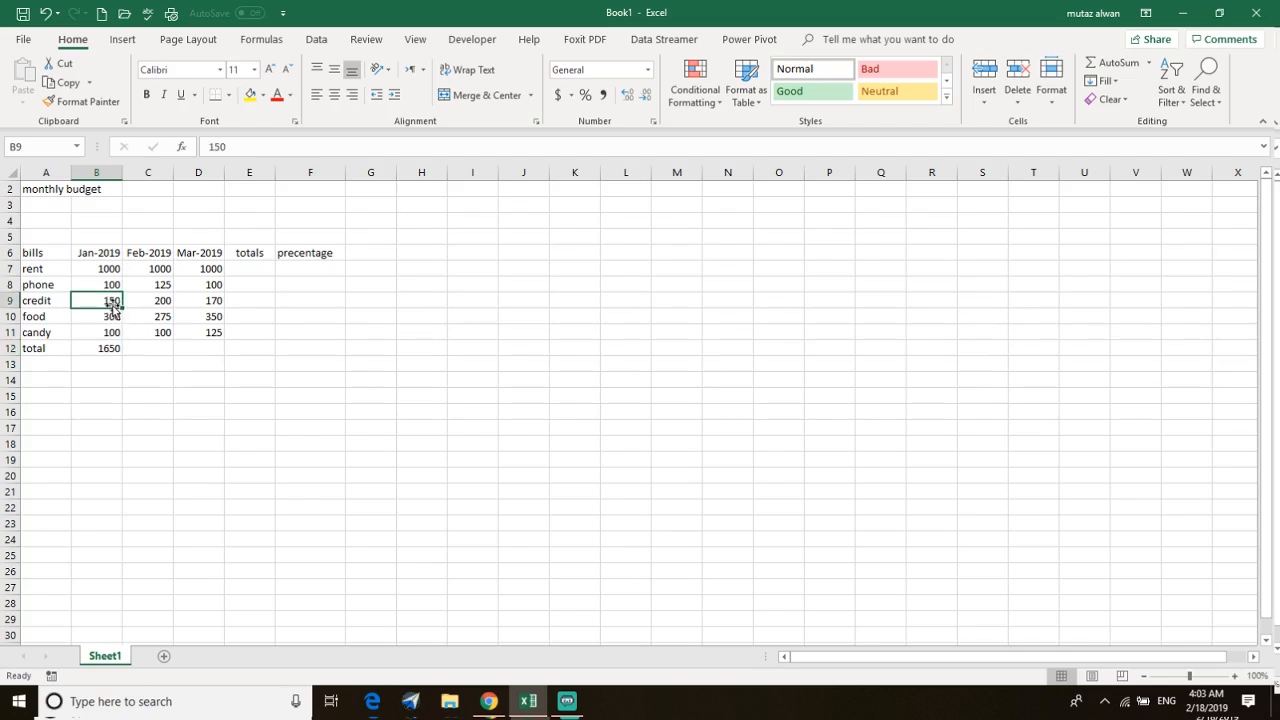
{"action": "double_click", "coordinate": [114, 300]}
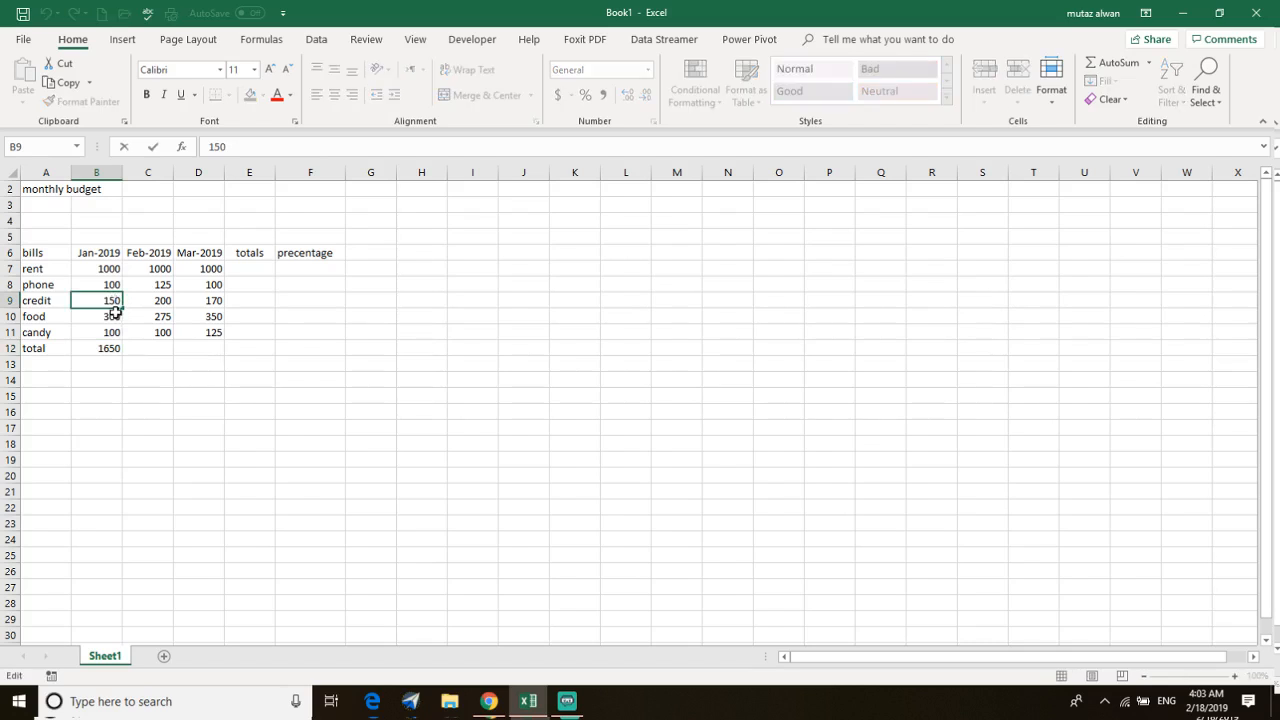
{"action": "key", "text": "BackSpace"}
{"action": "left_click", "coordinate": [89, 380]}
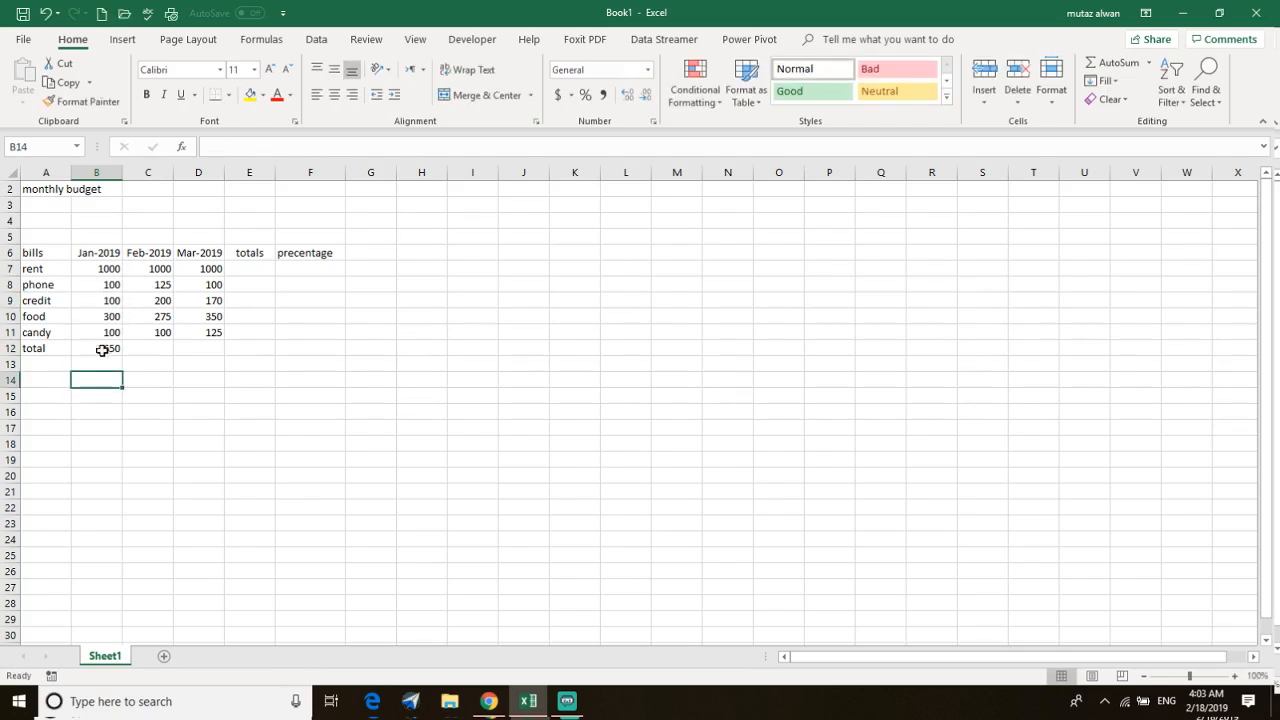
{"action": "left_click", "coordinate": [104, 348]}
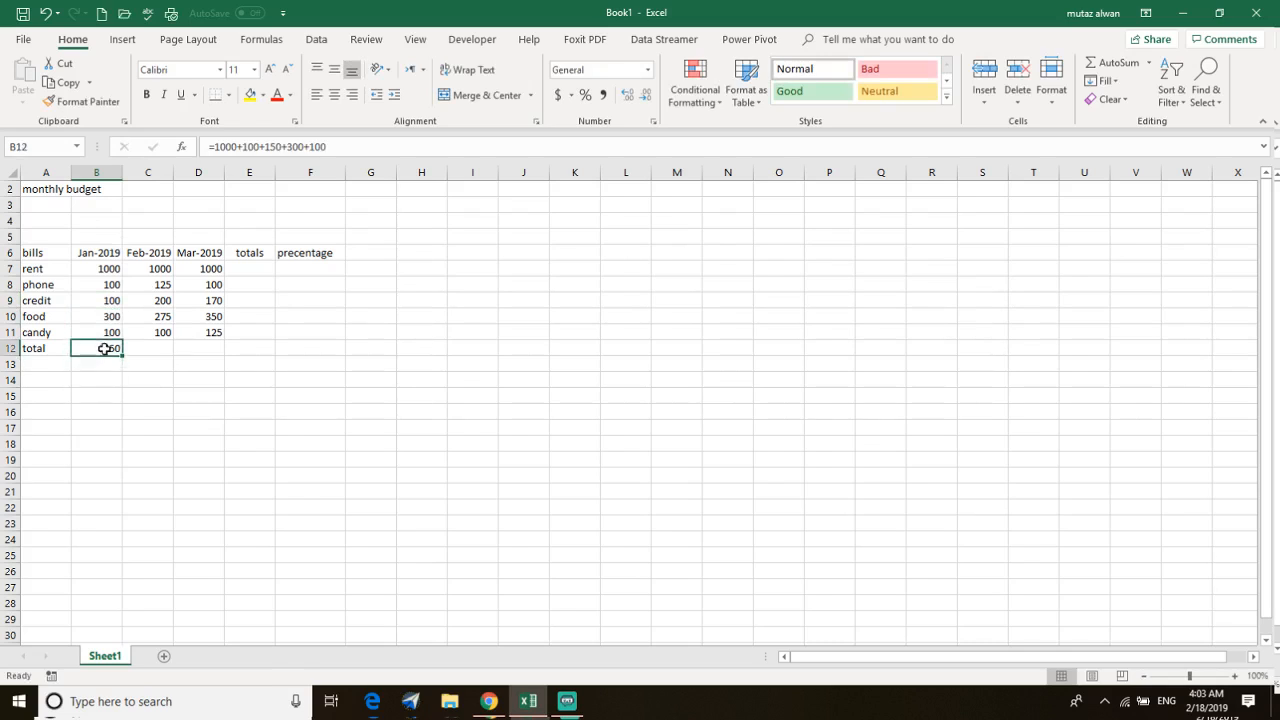
Set the January credit amount in B9 back to 150
{"action": "left_click", "coordinate": [107, 304]}
{"action": "double_click", "coordinate": [112, 303]}
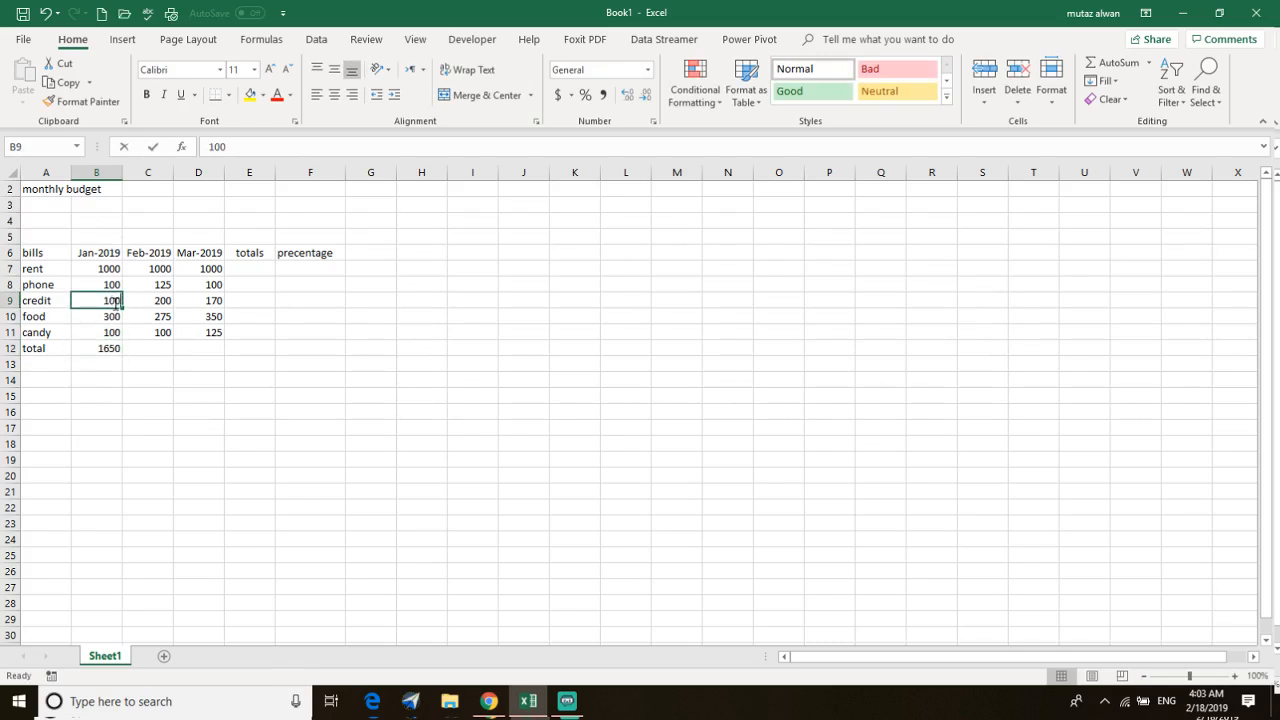
{"action": "key", "text": "BackSpace"}
{"action": "key", "text": "BackSpace"}
{"action": "type", "text": "50"}
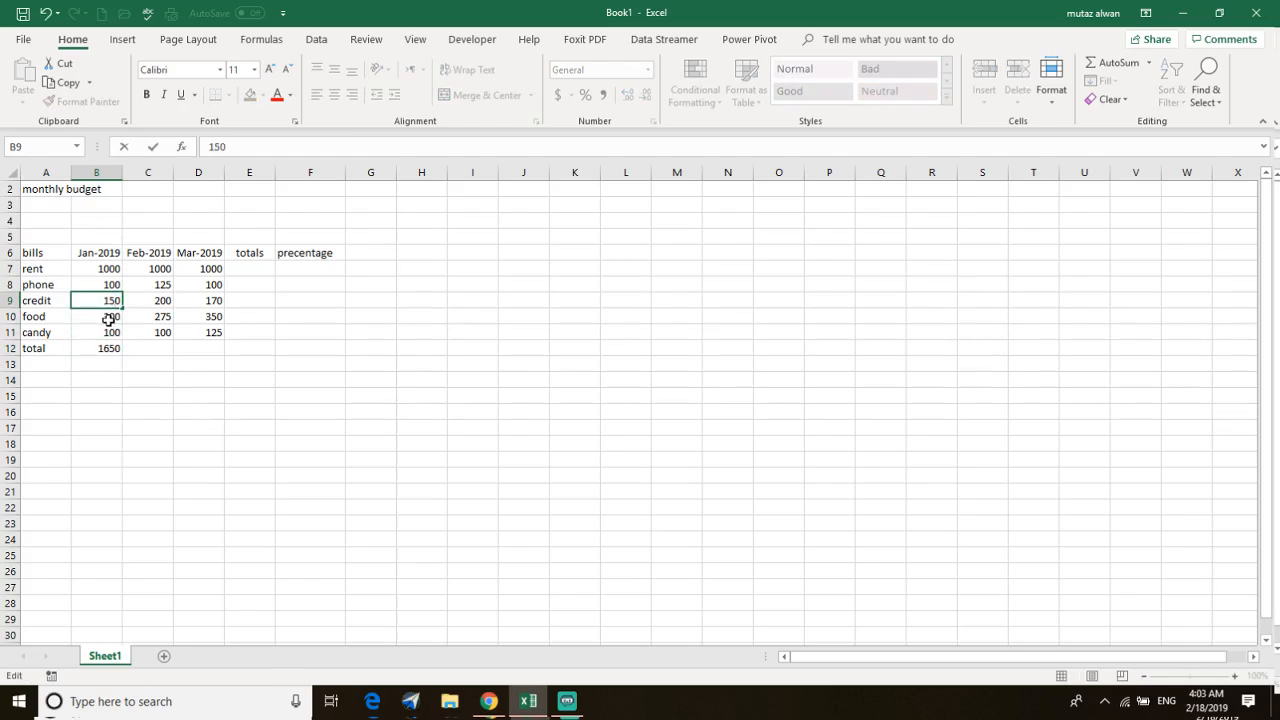
{"action": "left_click", "coordinate": [128, 376]}
Clear the typed-number formula from the January total cell B12
{"action": "left_click", "coordinate": [107, 348]}
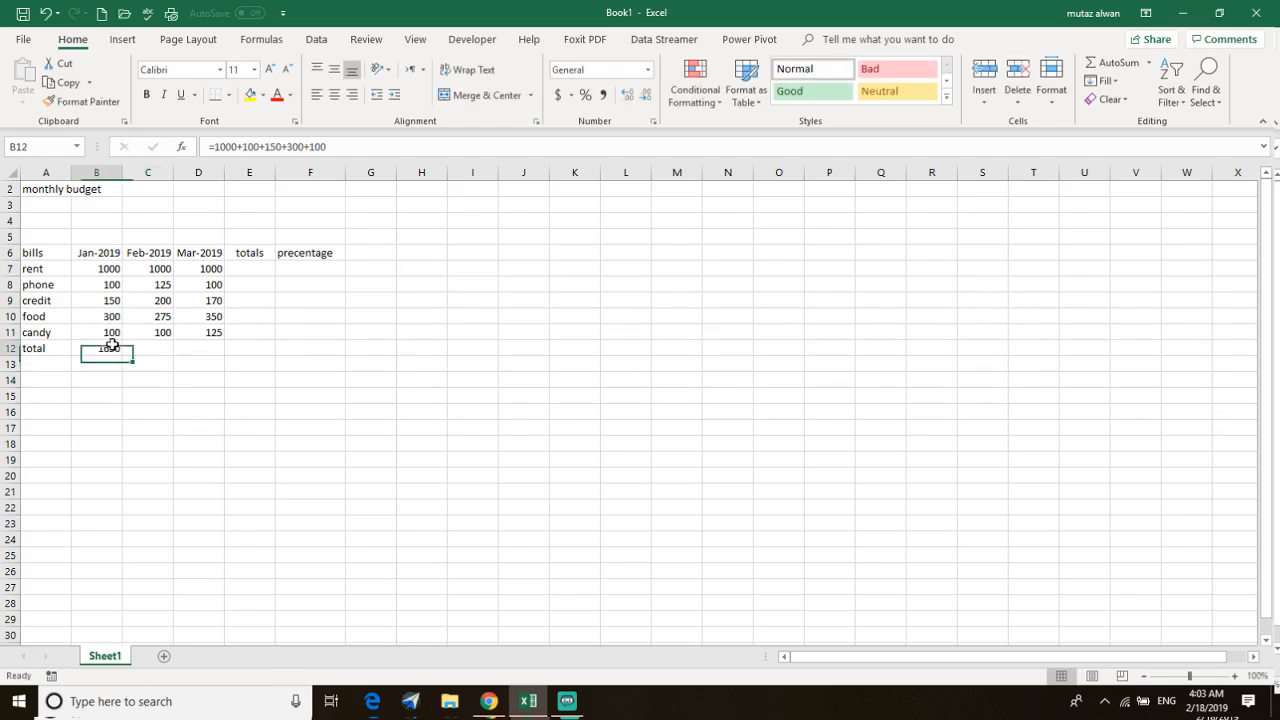
{"action": "double_click", "coordinate": [107, 348]}
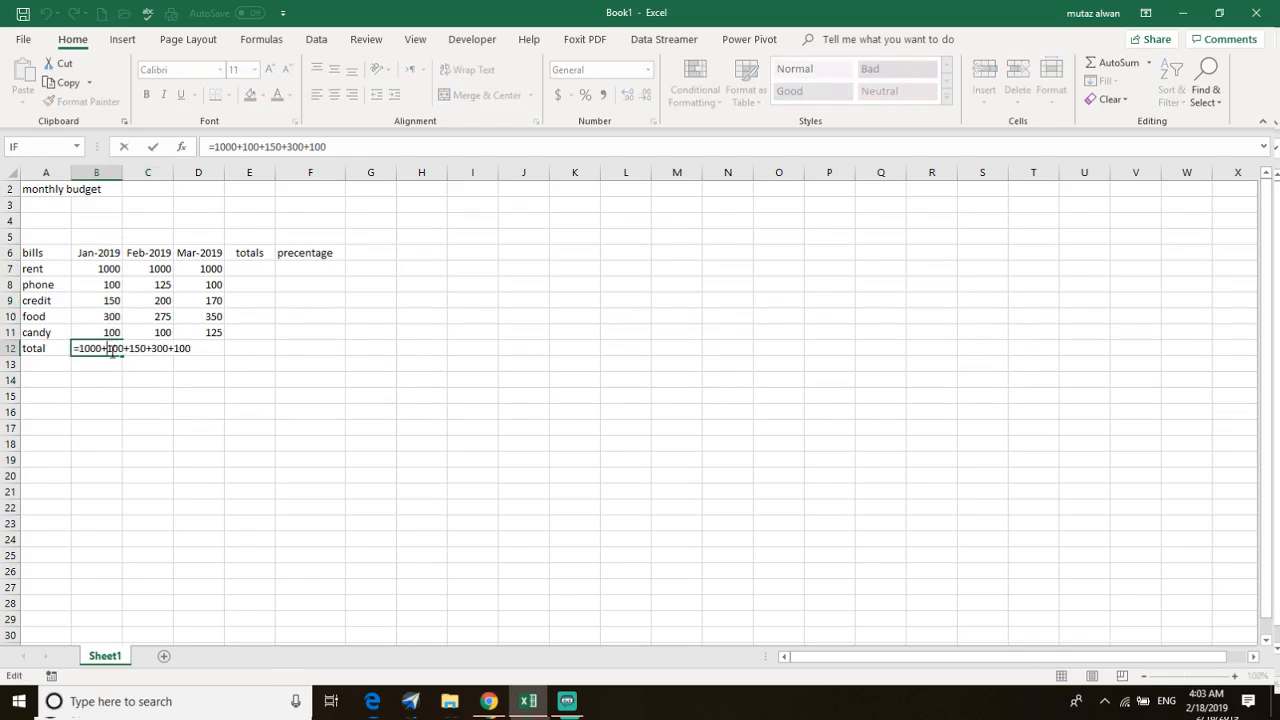
{"action": "triple_click", "coordinate": [113, 350]}
{"action": "key", "text": "BackSpace"}
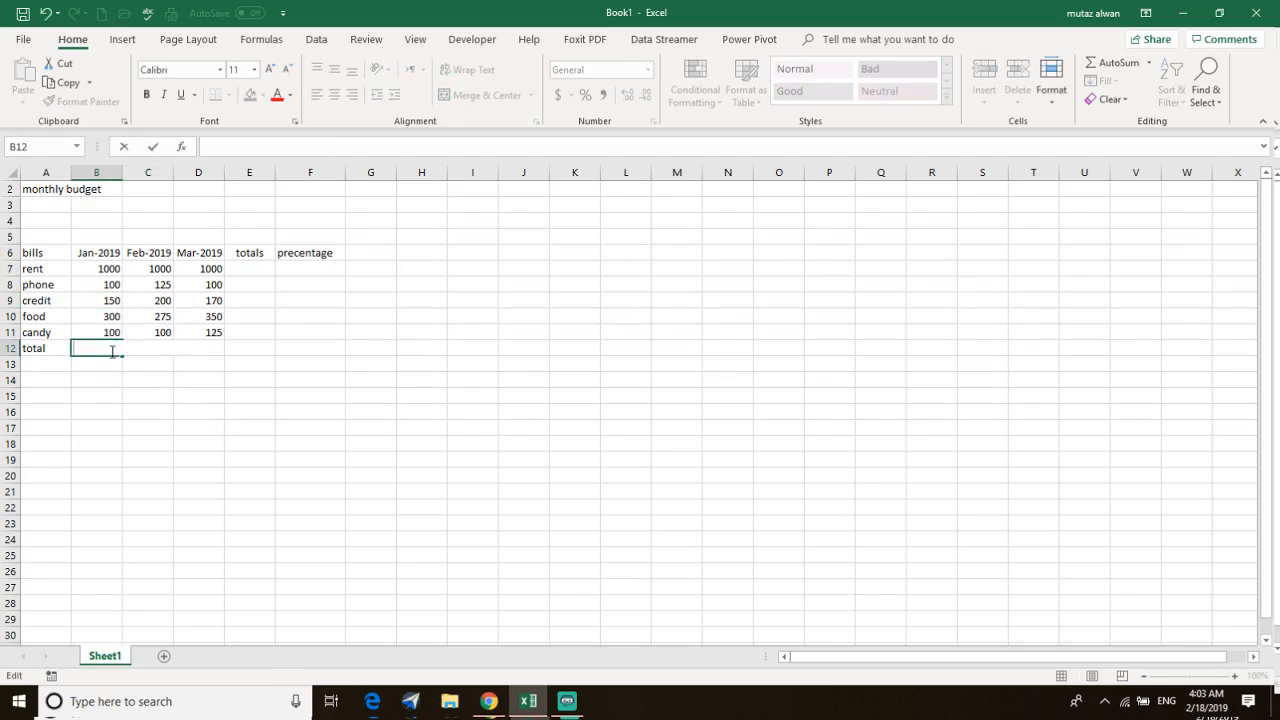
{"action": "left_click", "coordinate": [114, 374]}
Try to total the January amounts B7 to B11 with =sum in B12, then clear the cell
{"action": "left_click", "coordinate": [105, 349]}
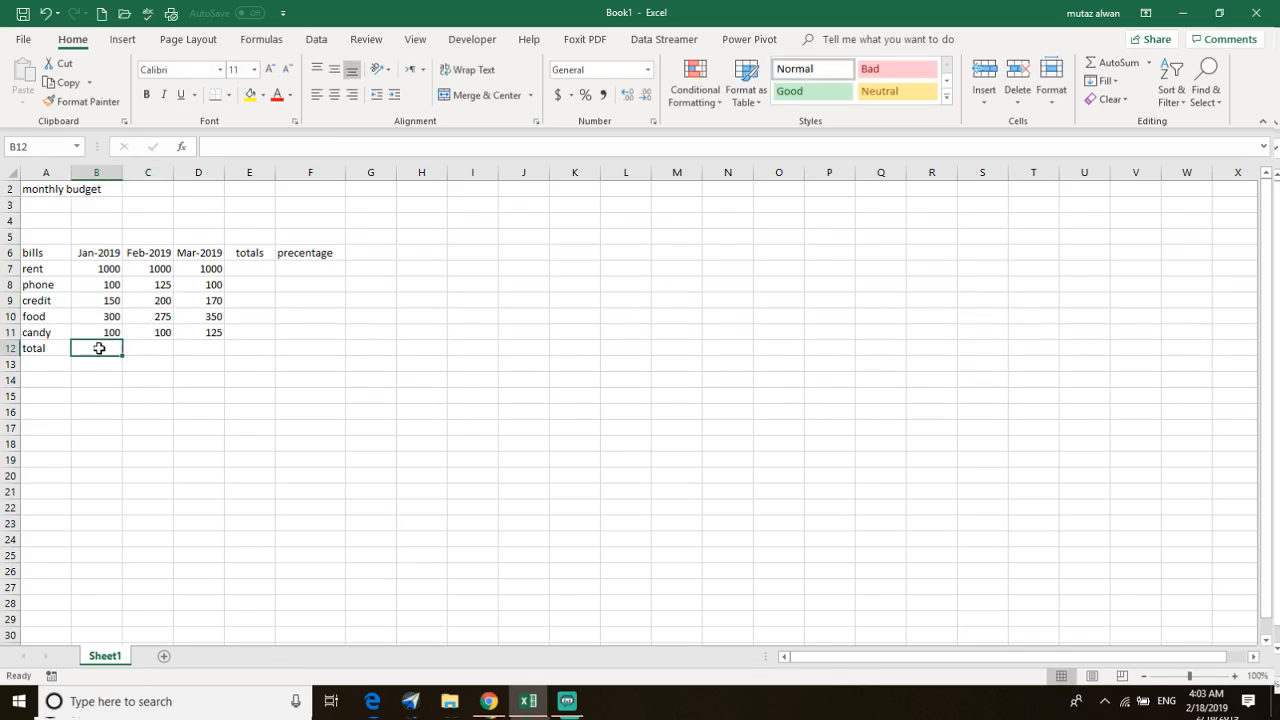
{"action": "double_click", "coordinate": [99, 348]}
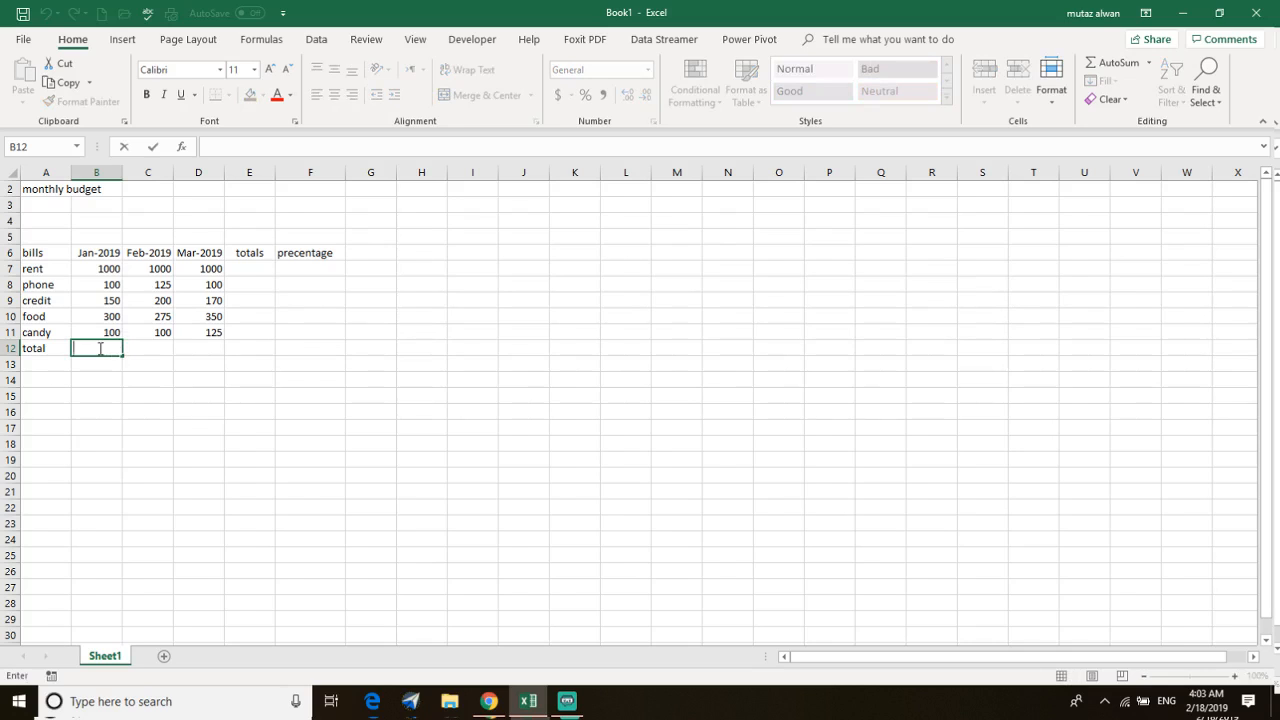
{"action": "type", "text": "="}
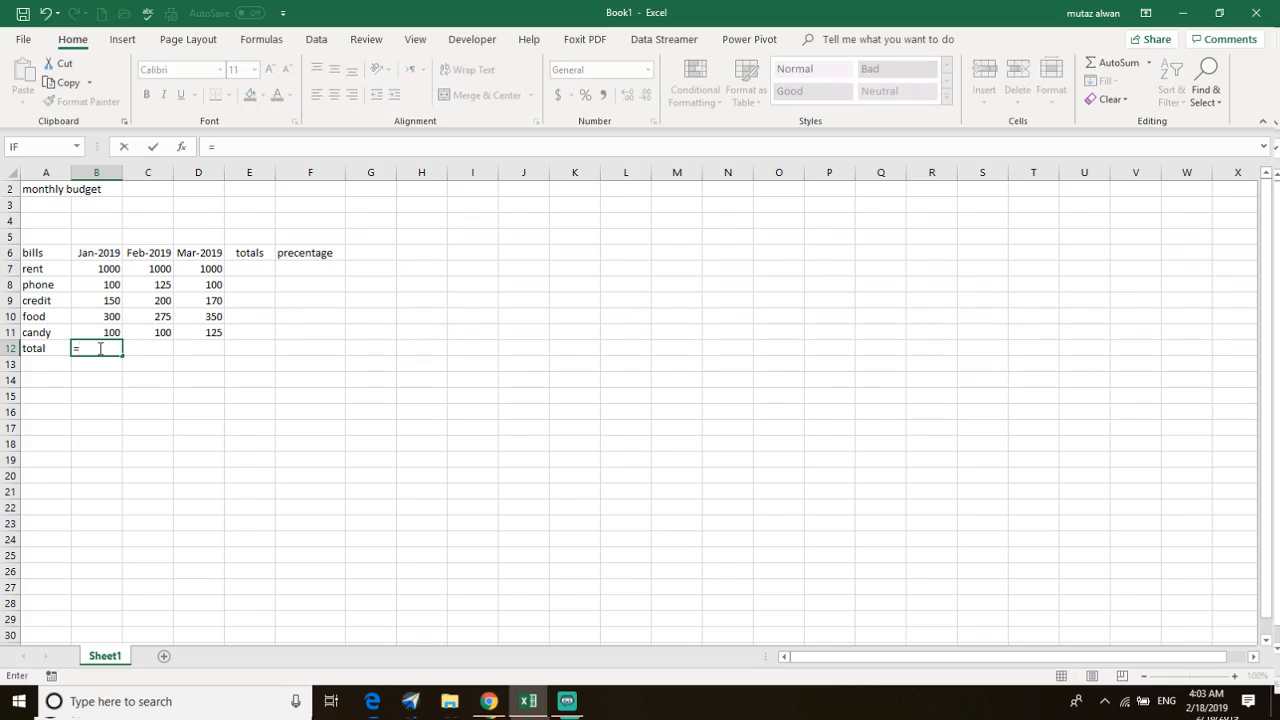
{"action": "type", "text": "sum"}
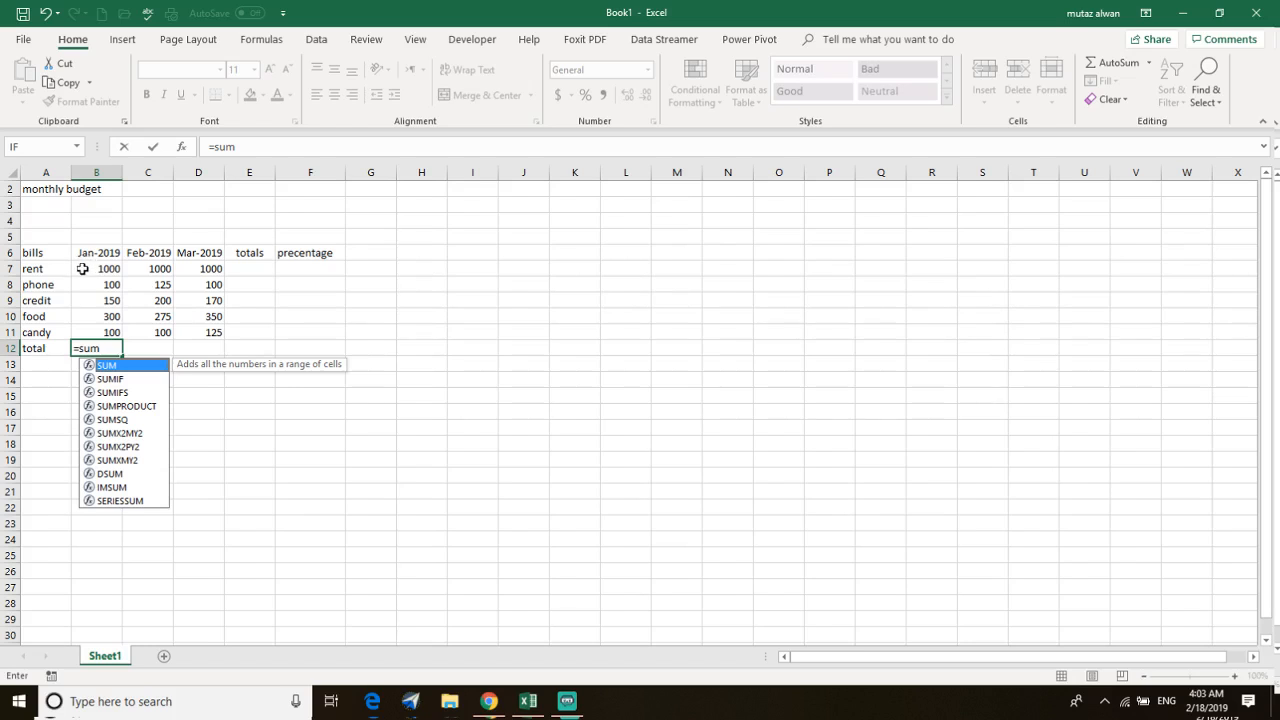
{"action": "left_click_drag", "start_coordinate": [83, 268], "coordinate": [91, 327]}
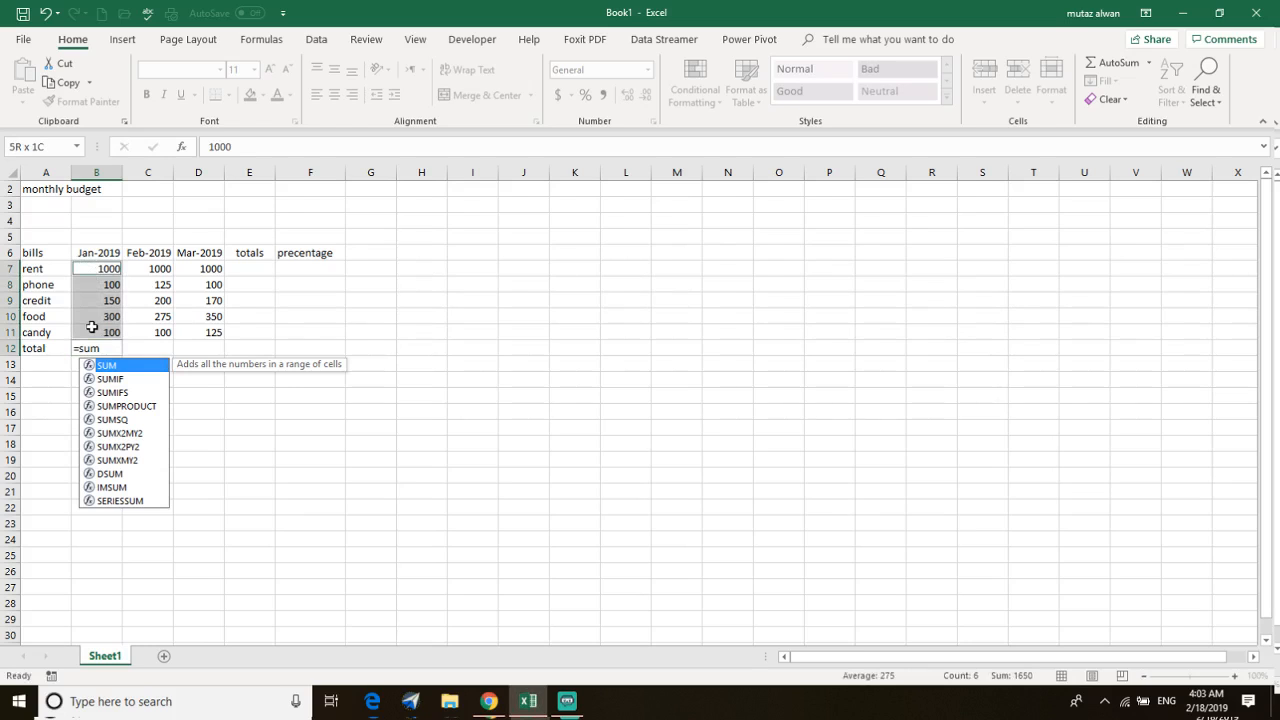
{"action": "left_click_drag", "start_coordinate": [91, 327], "coordinate": [91, 327]}
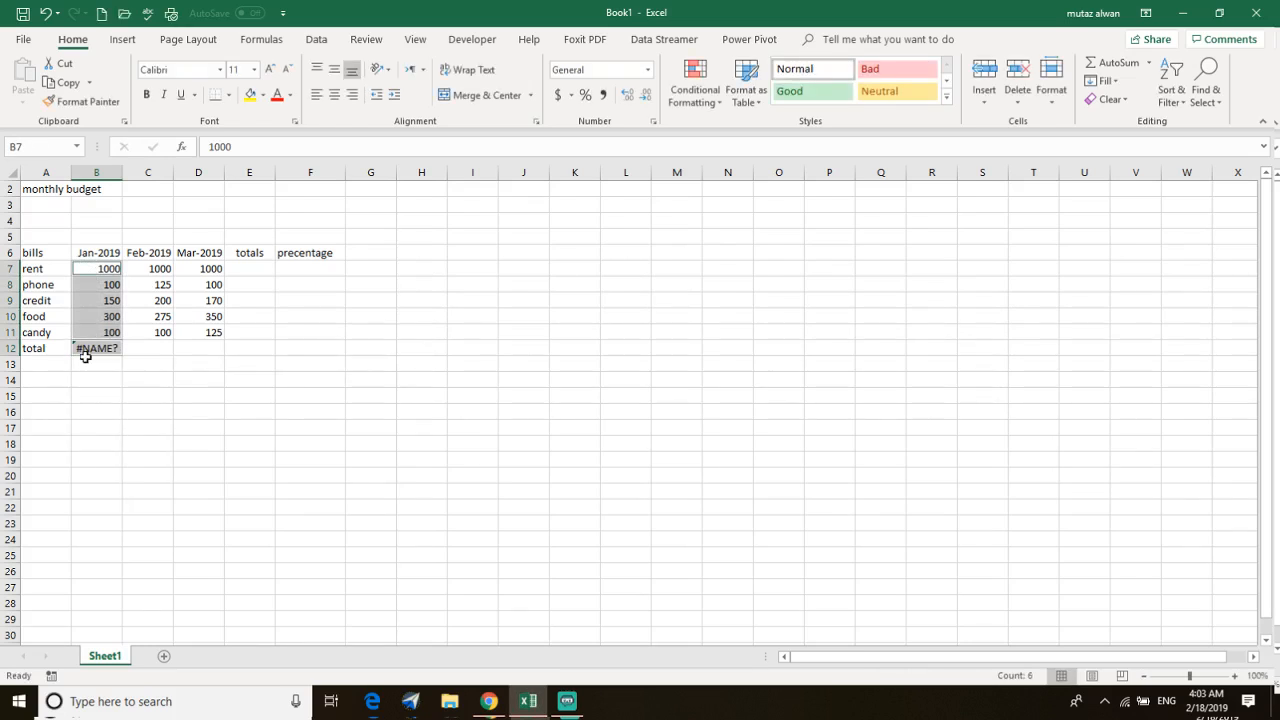
{"action": "left_click", "coordinate": [84, 358]}
{"action": "left_click", "coordinate": [89, 349]}
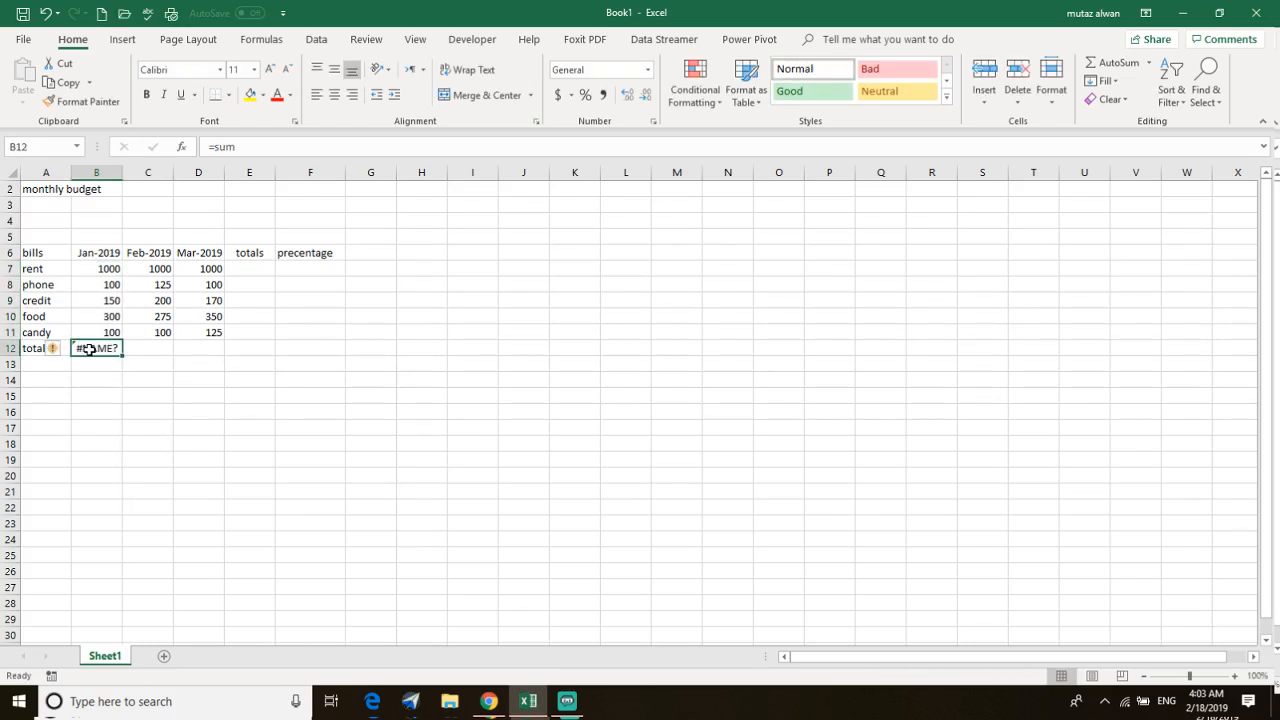
{"action": "key", "text": "Delete"}
Total the January bills in B12 with the formula =SUM(B7,B8,B9,B10,B11)
{"action": "type", "text": "=sum"}
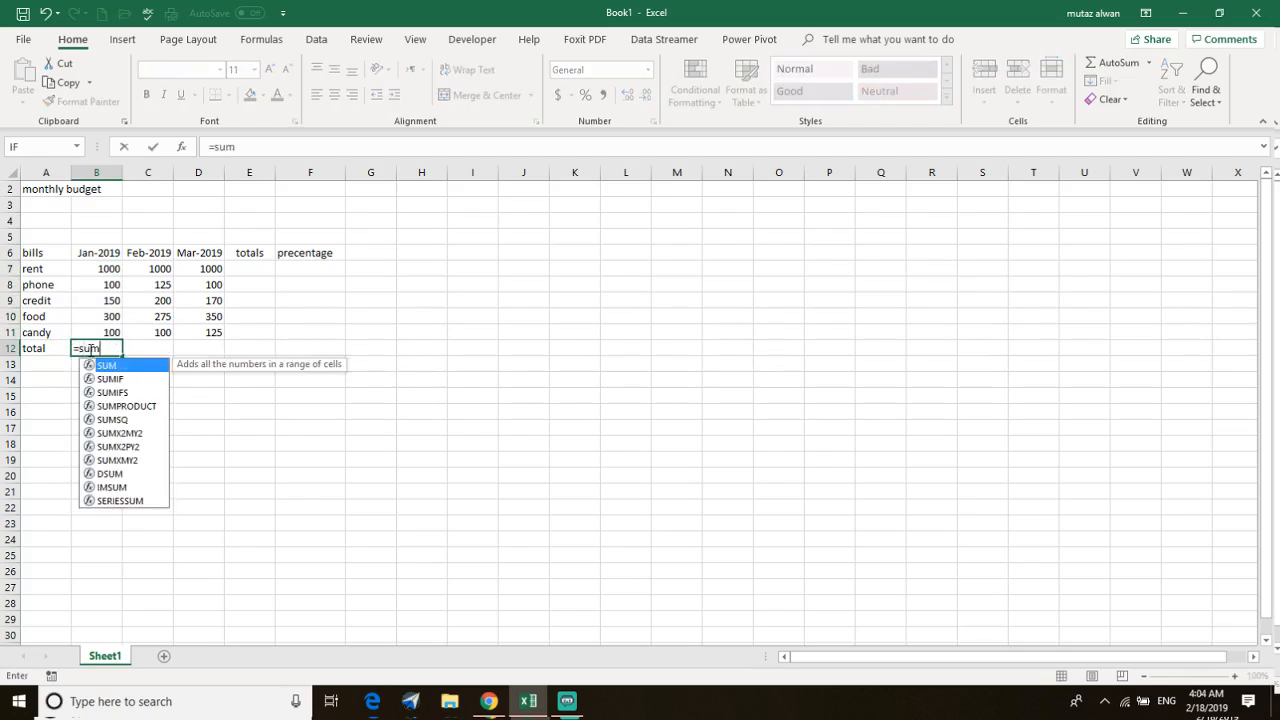
{"action": "type", "text": "("}
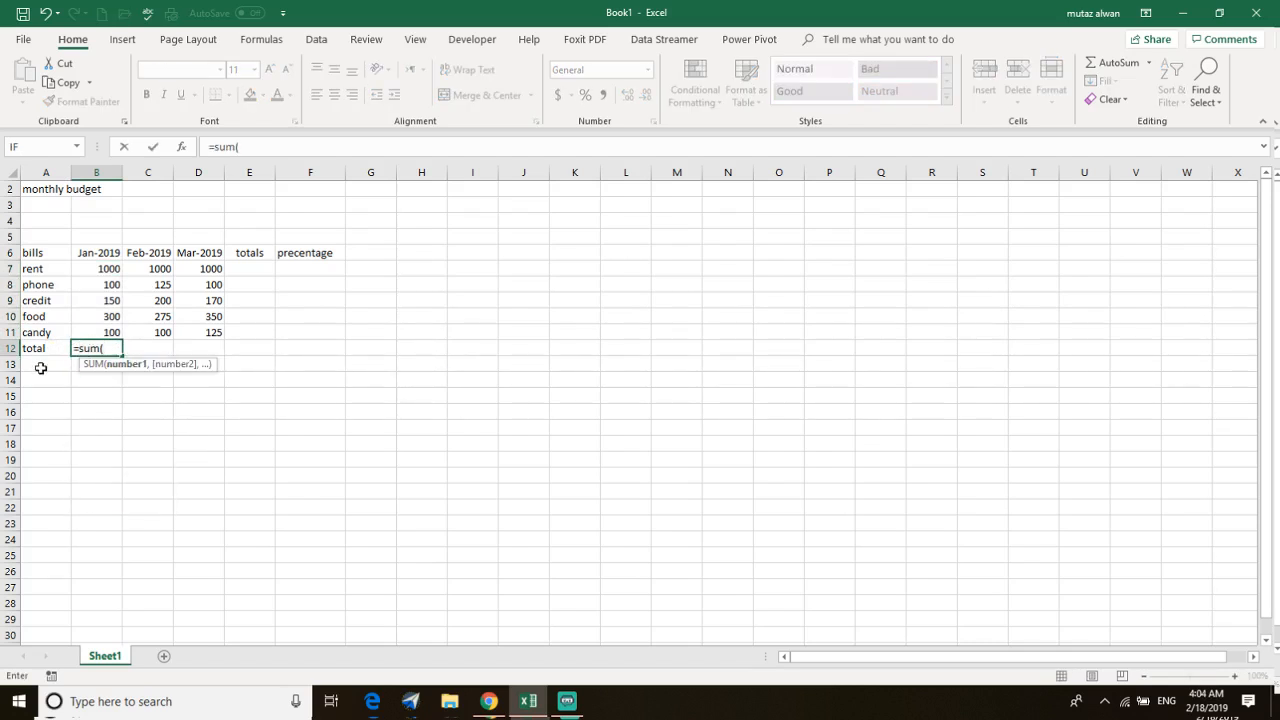
{"action": "left_click", "coordinate": [105, 271]}
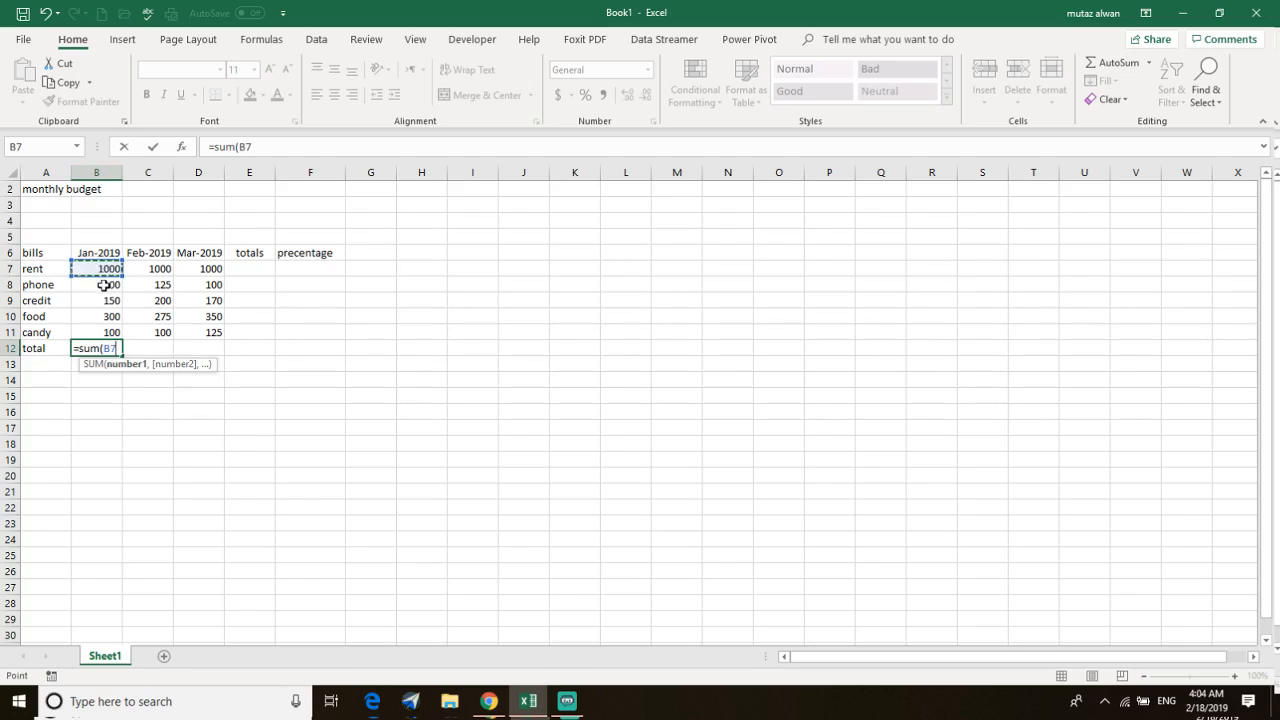
{"action": "left_click", "coordinate": [104, 289]}
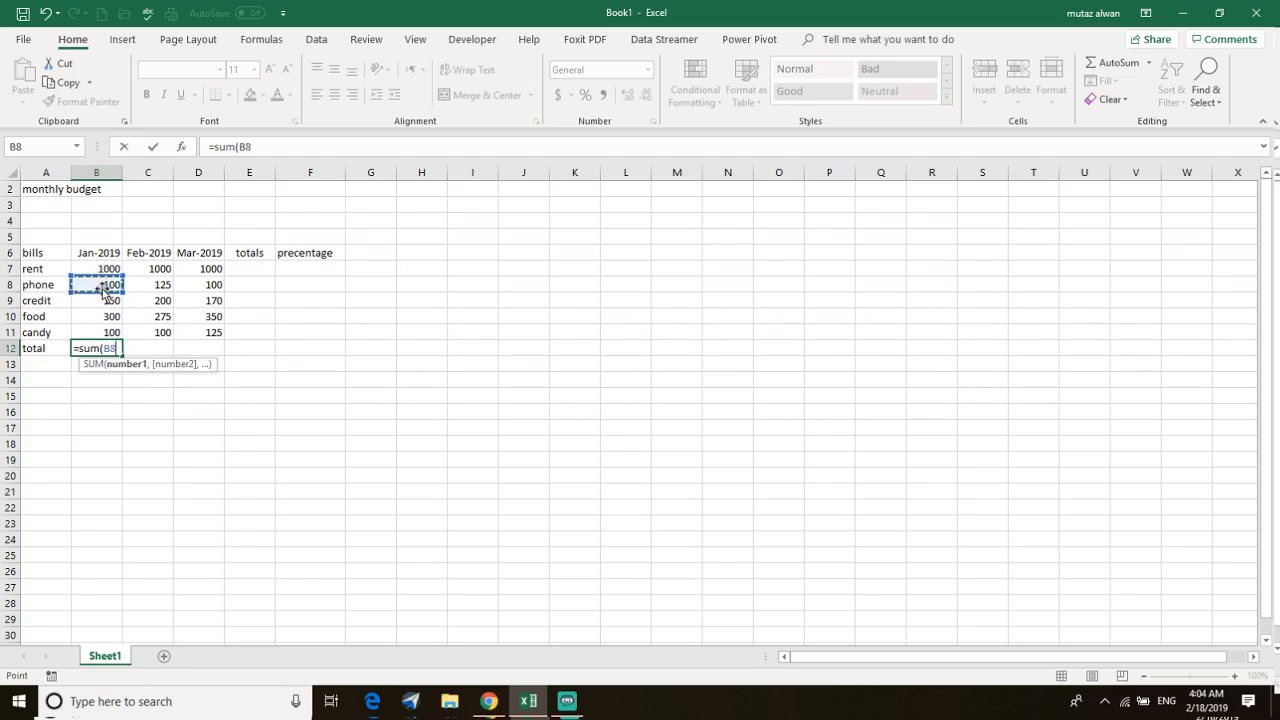
{"action": "left_click", "coordinate": [107, 271]}
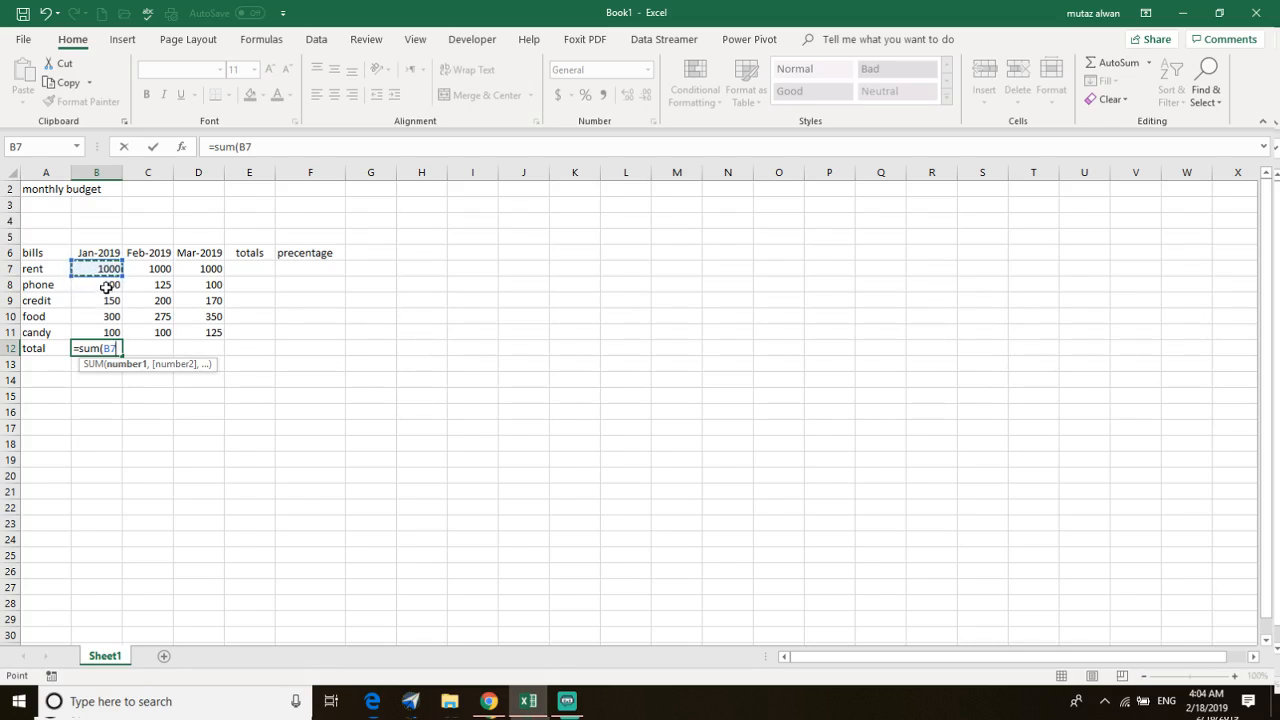
{"action": "type", "text": ","}
{"action": "left_click", "coordinate": [106, 288]}
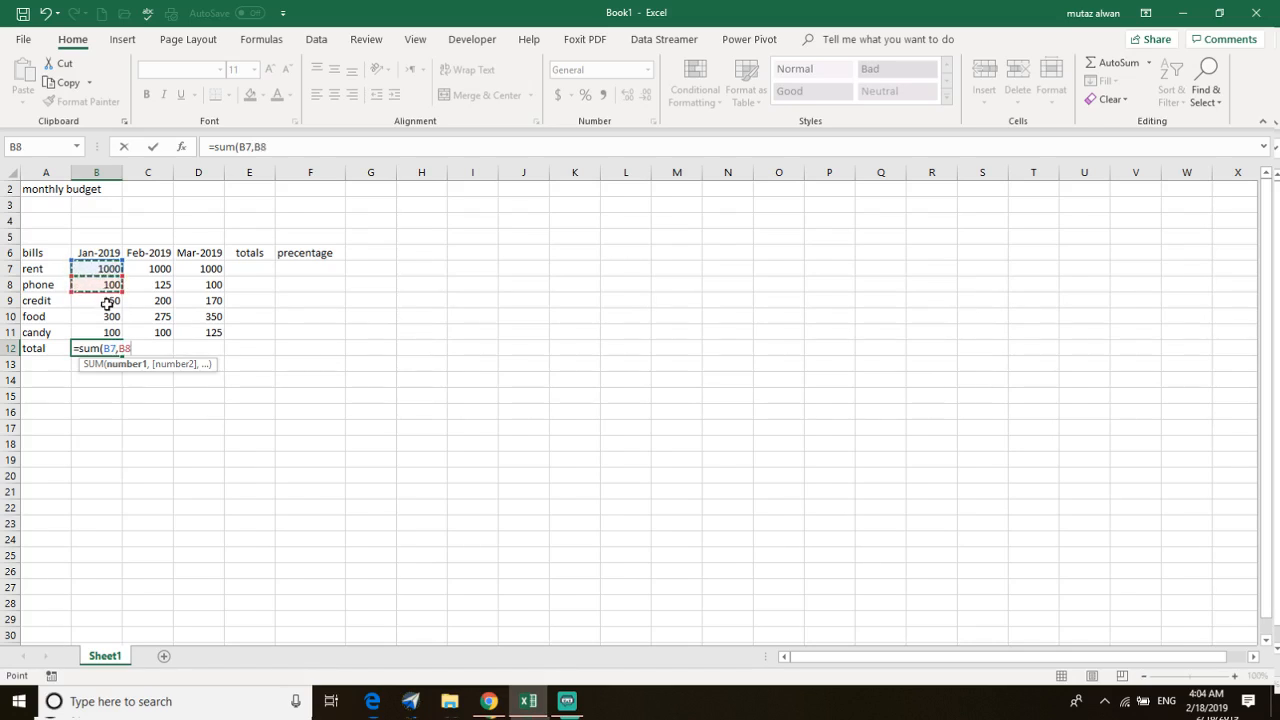
{"action": "type", "text": ","}
{"action": "left_click", "coordinate": [105, 302]}
{"action": "type", "text": ","}
{"action": "left_click", "coordinate": [103, 316]}
{"action": "type", "text": ","}
{"action": "left_click", "coordinate": [103, 332]}
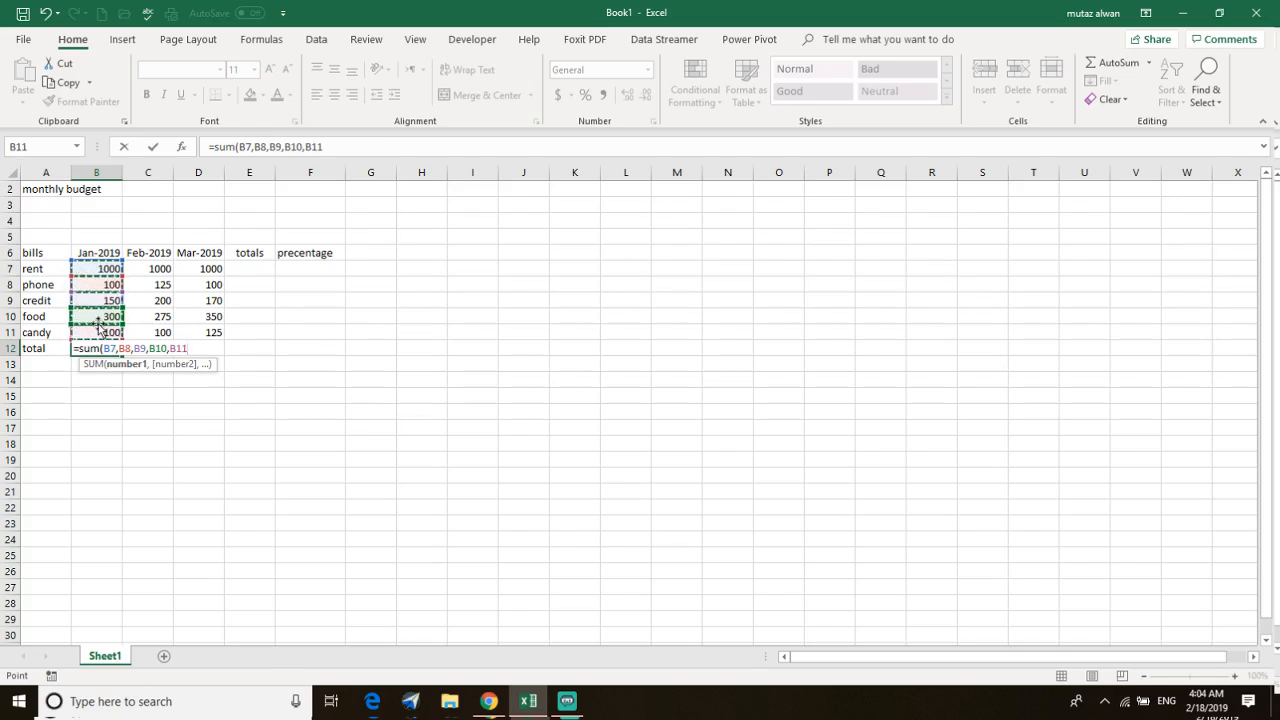
{"action": "key", "text": "Return"}
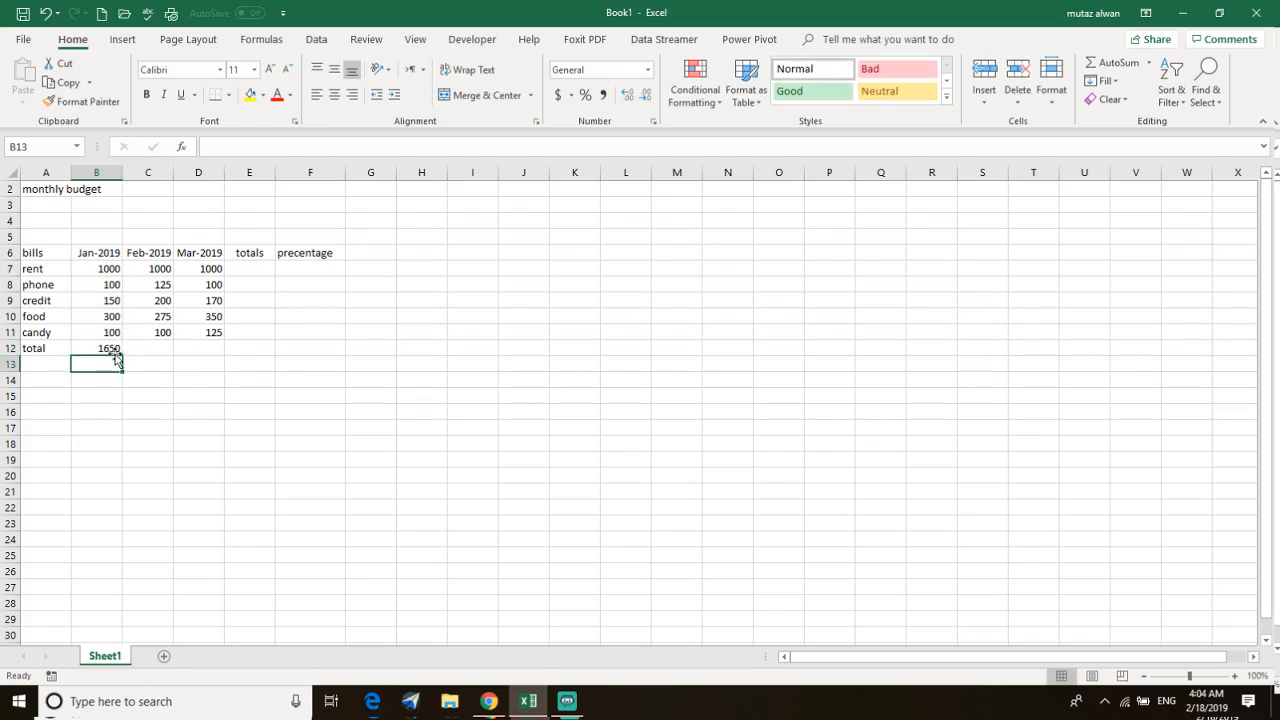
Set the January phone amount in B8 to 180 to test the SUM formula in B12
{"action": "left_click", "coordinate": [114, 285]}
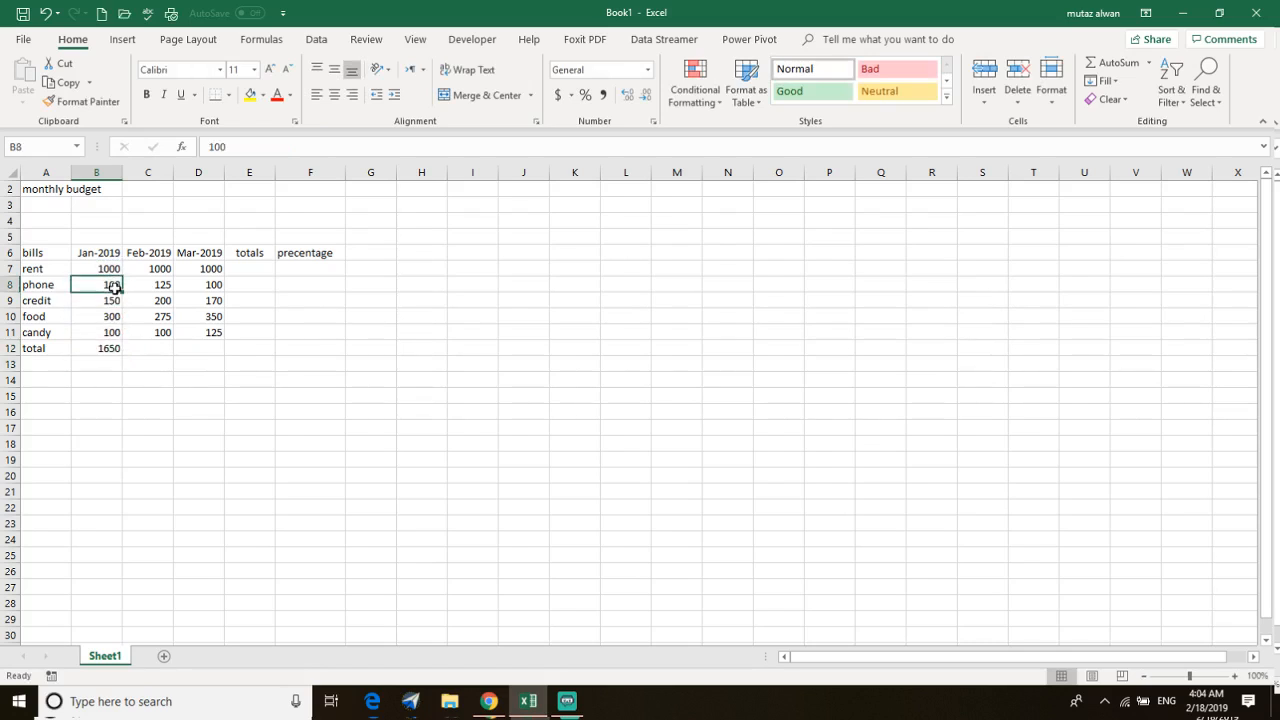
{"action": "double_click", "coordinate": [112, 285]}
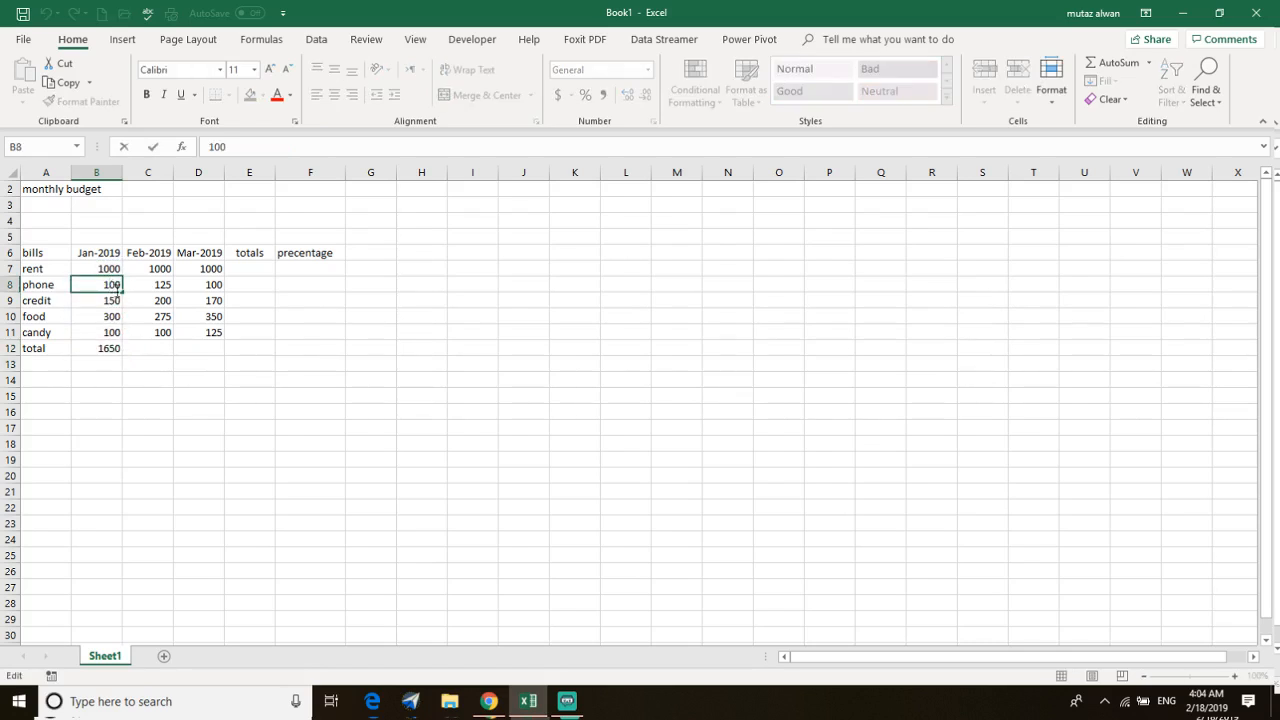
{"action": "key", "text": "BackSpace"}
{"action": "key", "text": "BackSpace"}
{"action": "key", "text": "Return"}
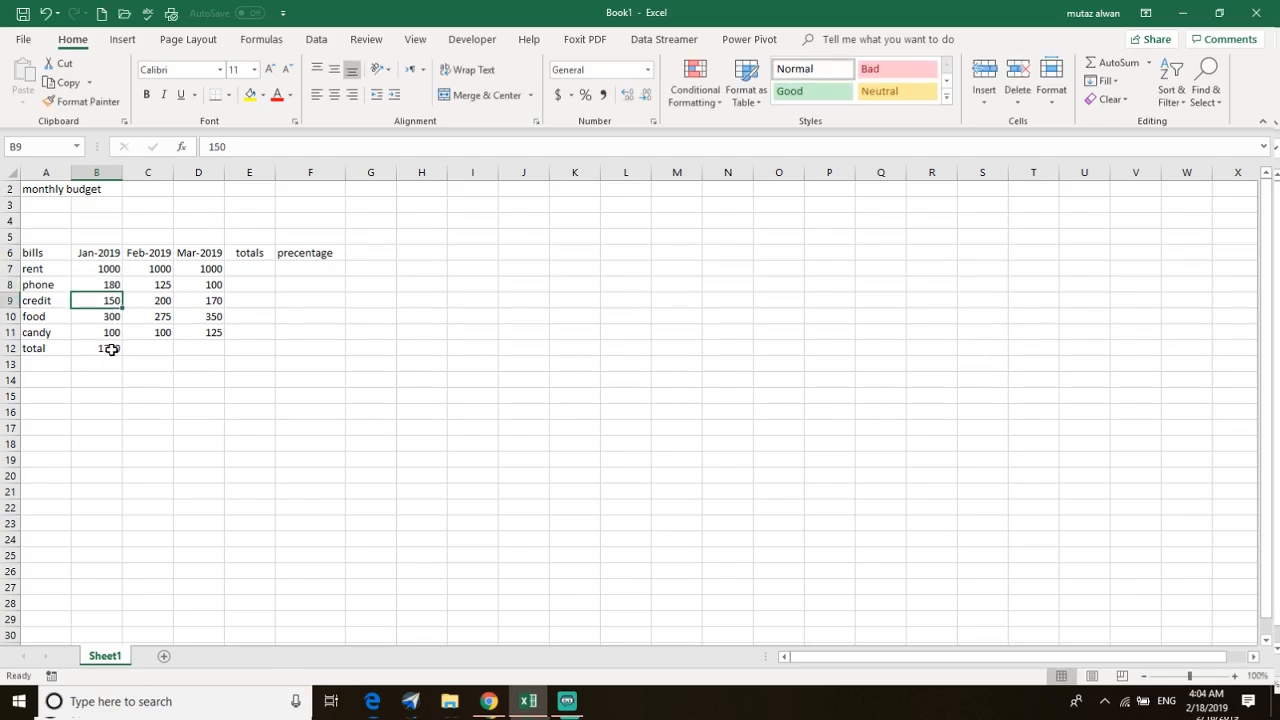
Check the formula in B12 and set the January phone amount in B8 back to 100
{"action": "left_click", "coordinate": [112, 286]}
{"action": "double_click", "coordinate": [112, 289]}
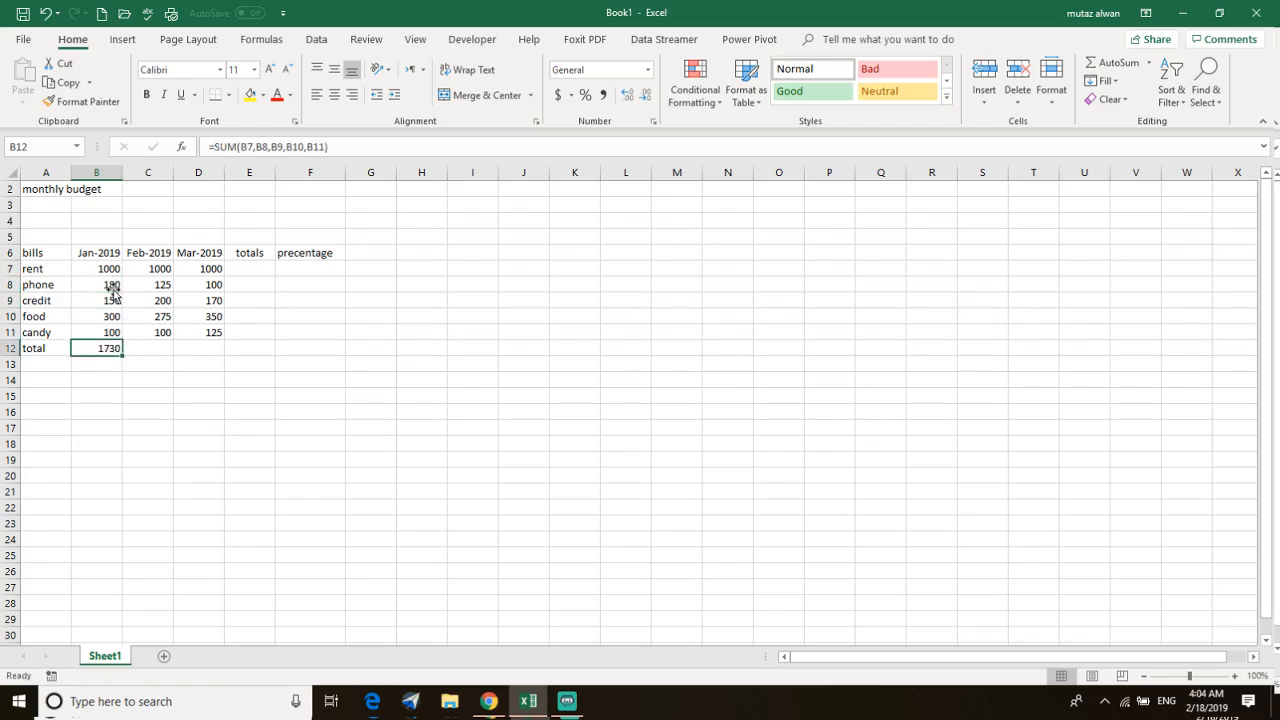
{"action": "double_click", "coordinate": [115, 286]}
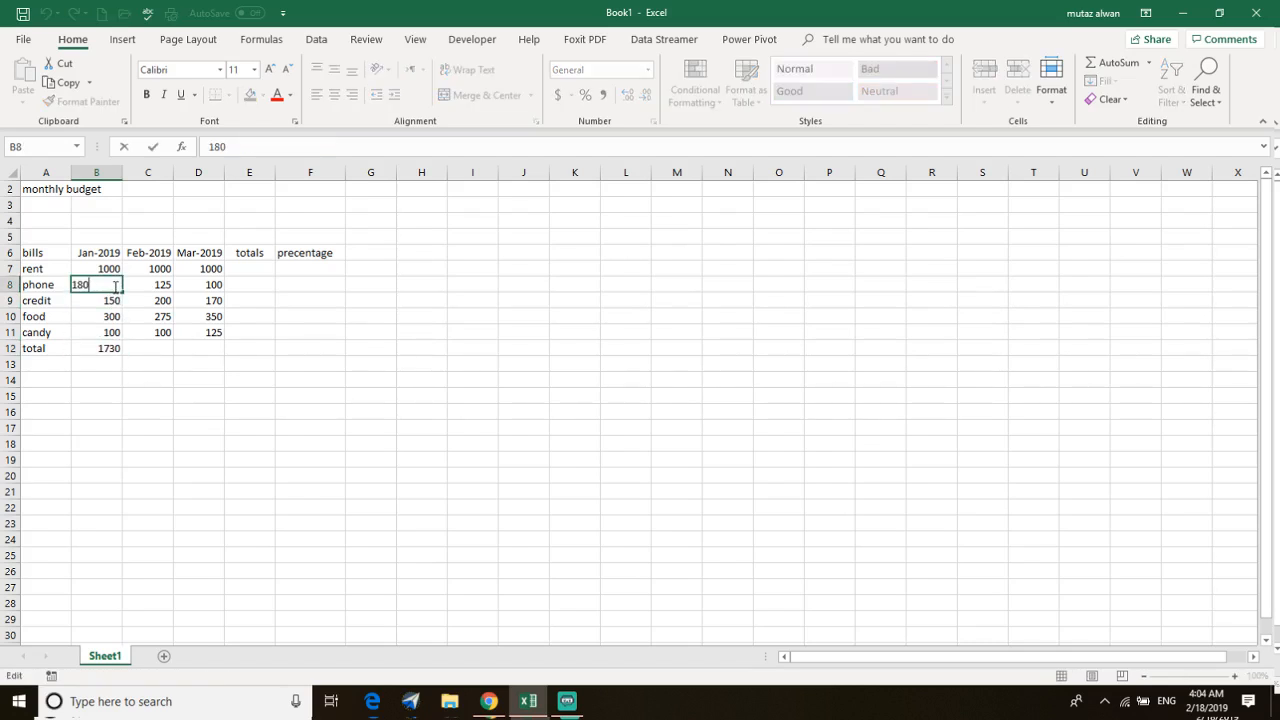
{"action": "key", "text": "BackSpace"}
{"action": "key", "text": "BackSpace"}
{"action": "type", "text": "00"}
{"action": "key", "text": "Return"}
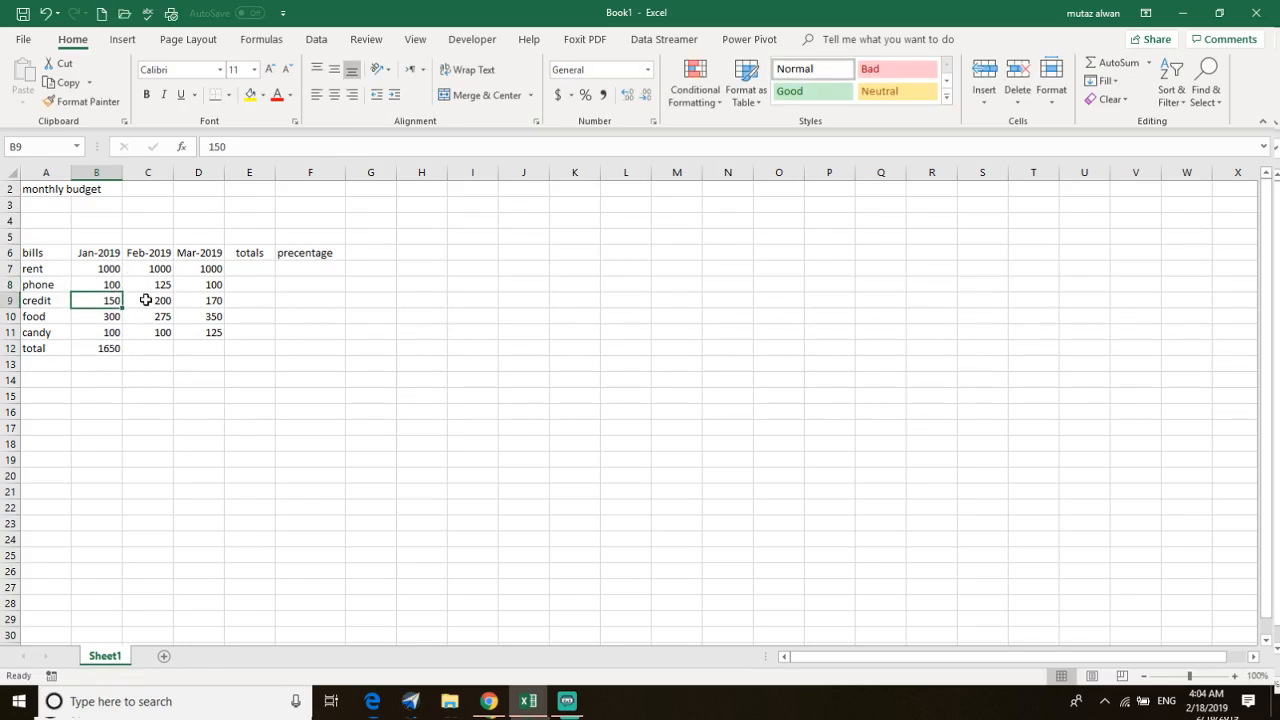
Total the February bills in C12 with the formula =SUM(C7:C11)
{"action": "left_click", "coordinate": [157, 347]}
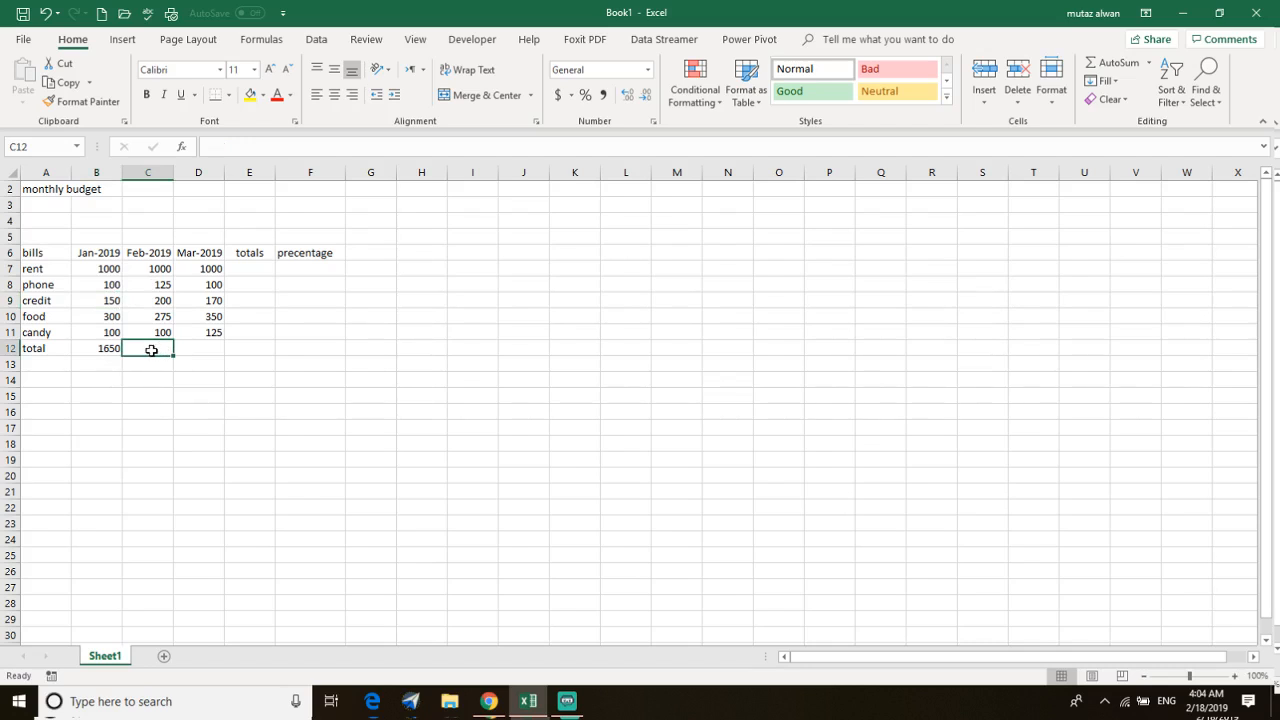
{"action": "double_click", "coordinate": [153, 348]}
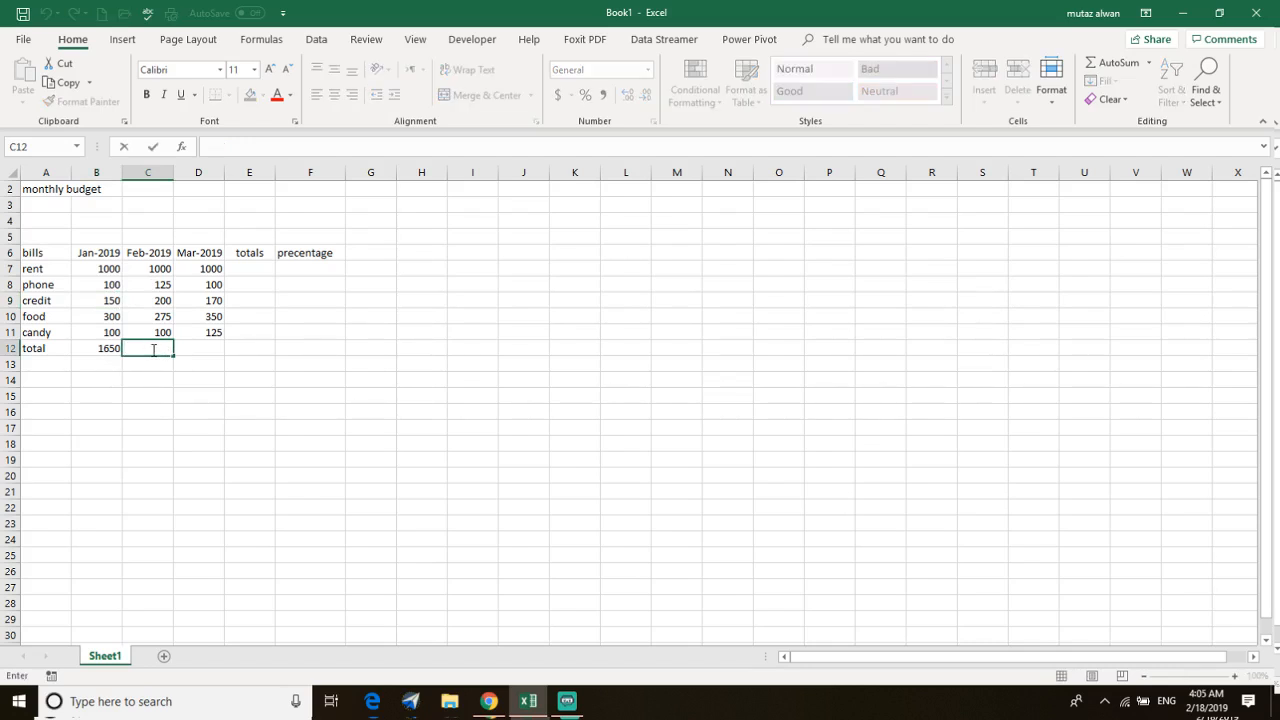
{"action": "type", "text": "+"}
{"action": "key", "text": "BackSpace"}
{"action": "type", "text": "=s"}
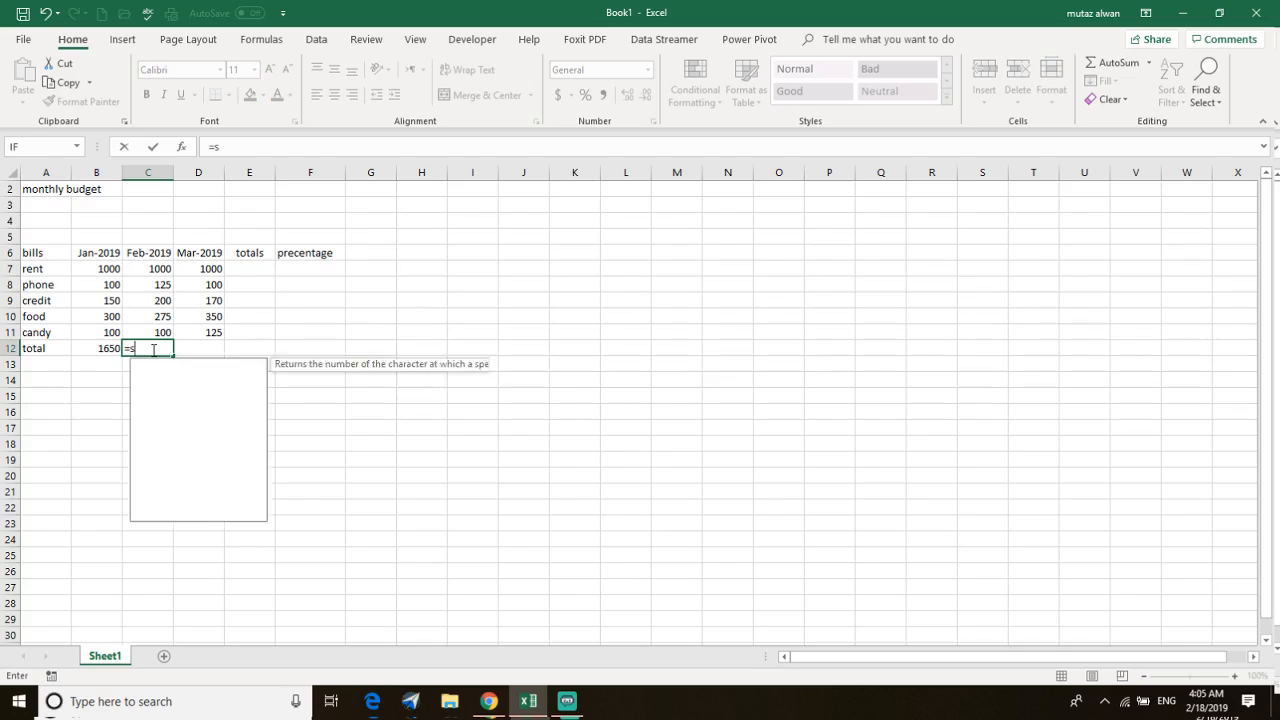
{"action": "type", "text": "um("}
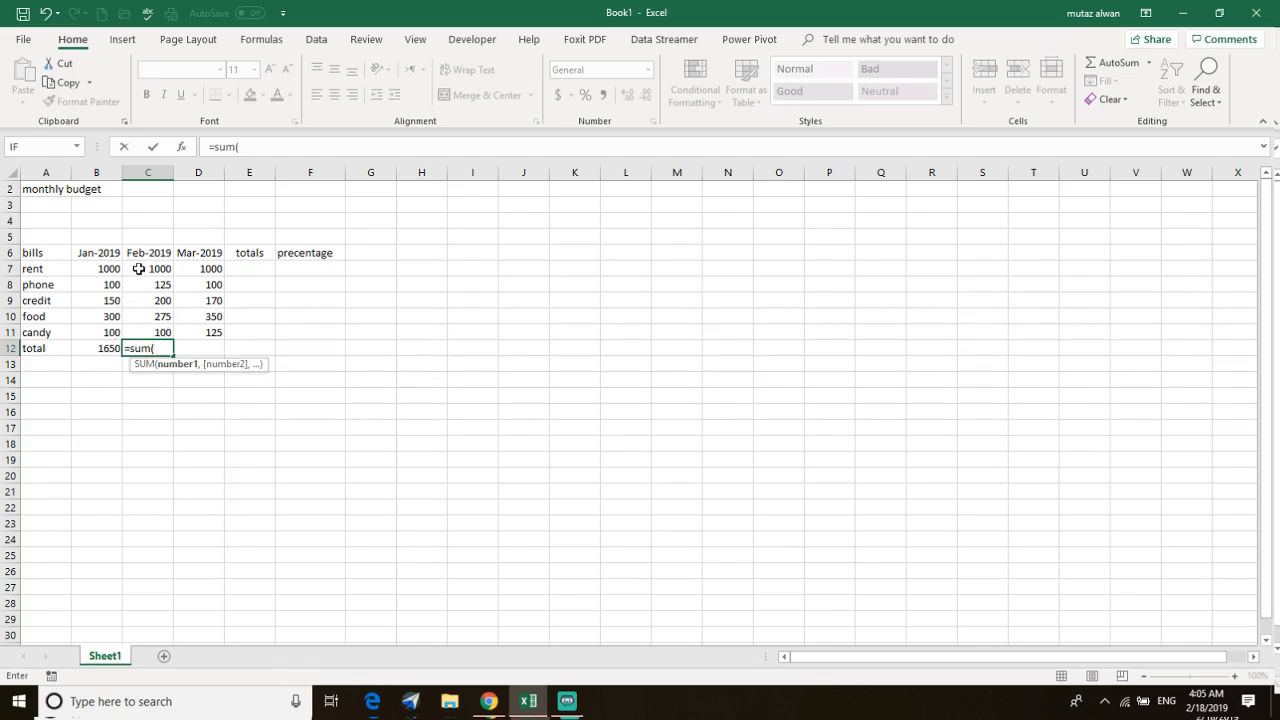
{"action": "left_click_drag", "start_coordinate": [137, 272], "coordinate": [155, 330]}
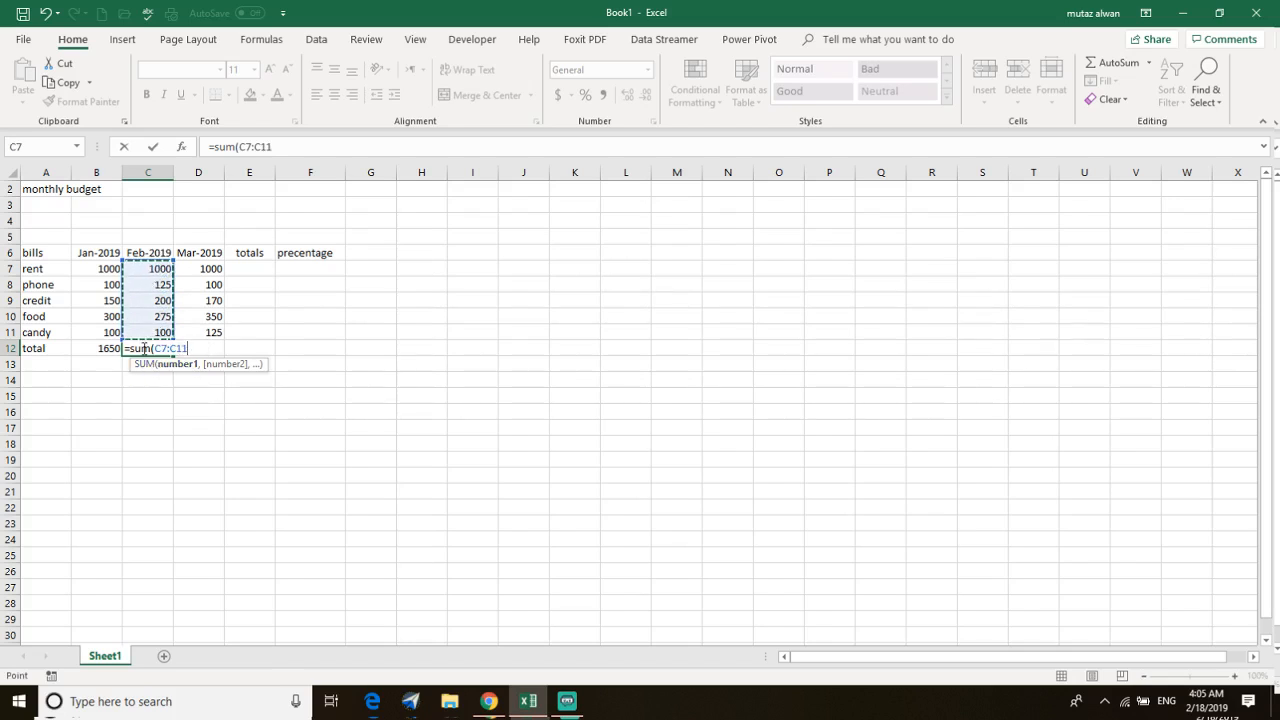
{"action": "key", "text": "Return"}
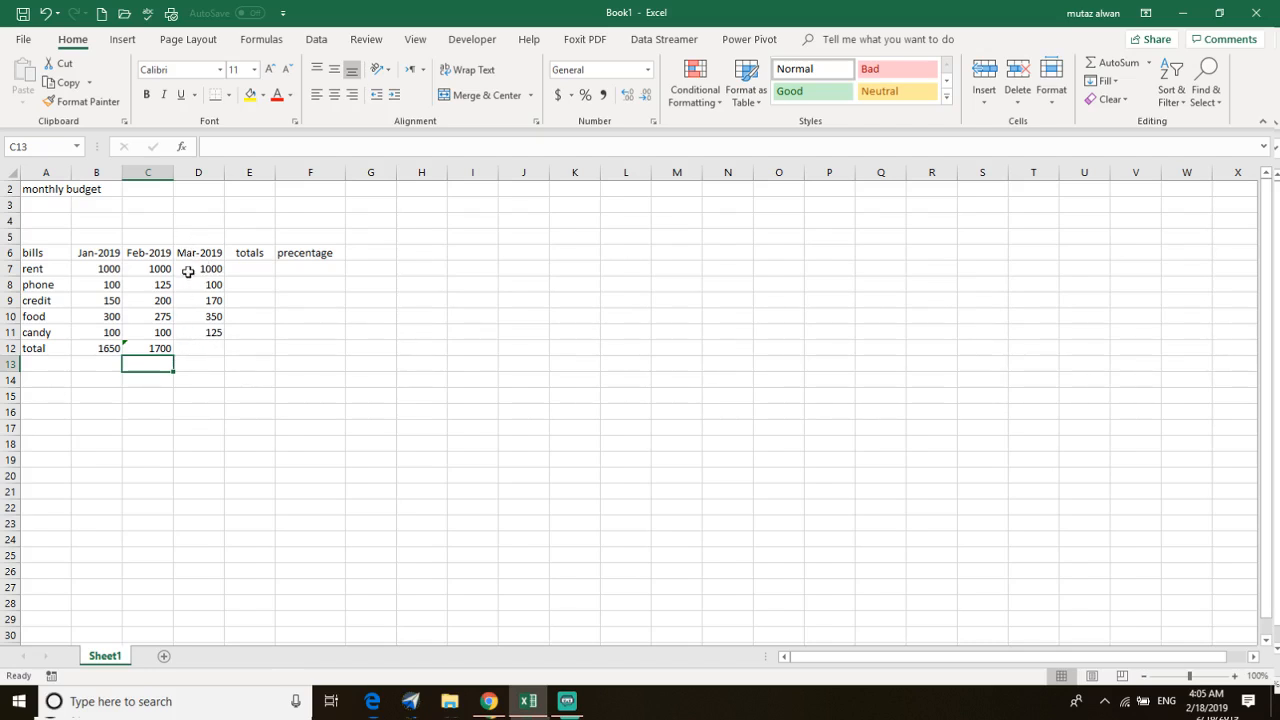
Enter the formula =SUM(D7:D12) in D12 for the March total and dismiss the circular reference warning
{"action": "left_click", "coordinate": [206, 350]}
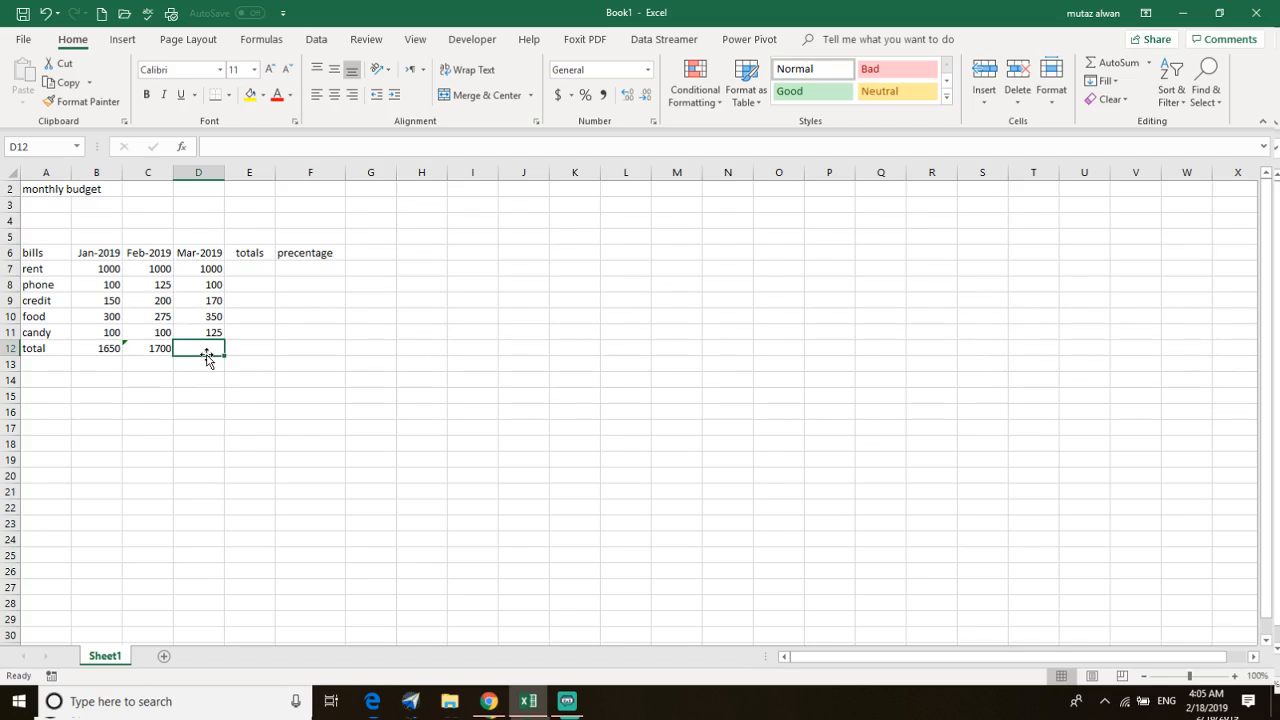
{"action": "type", "text": "="}
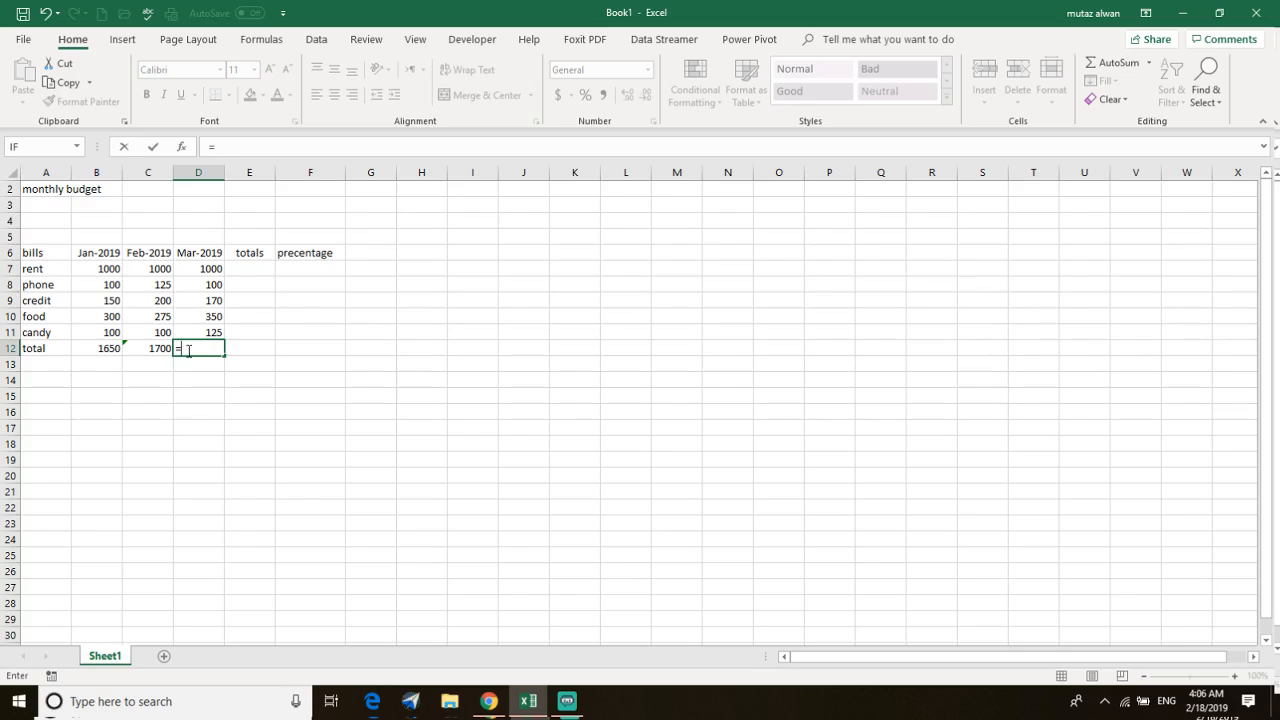
{"action": "type", "text": "sum"}
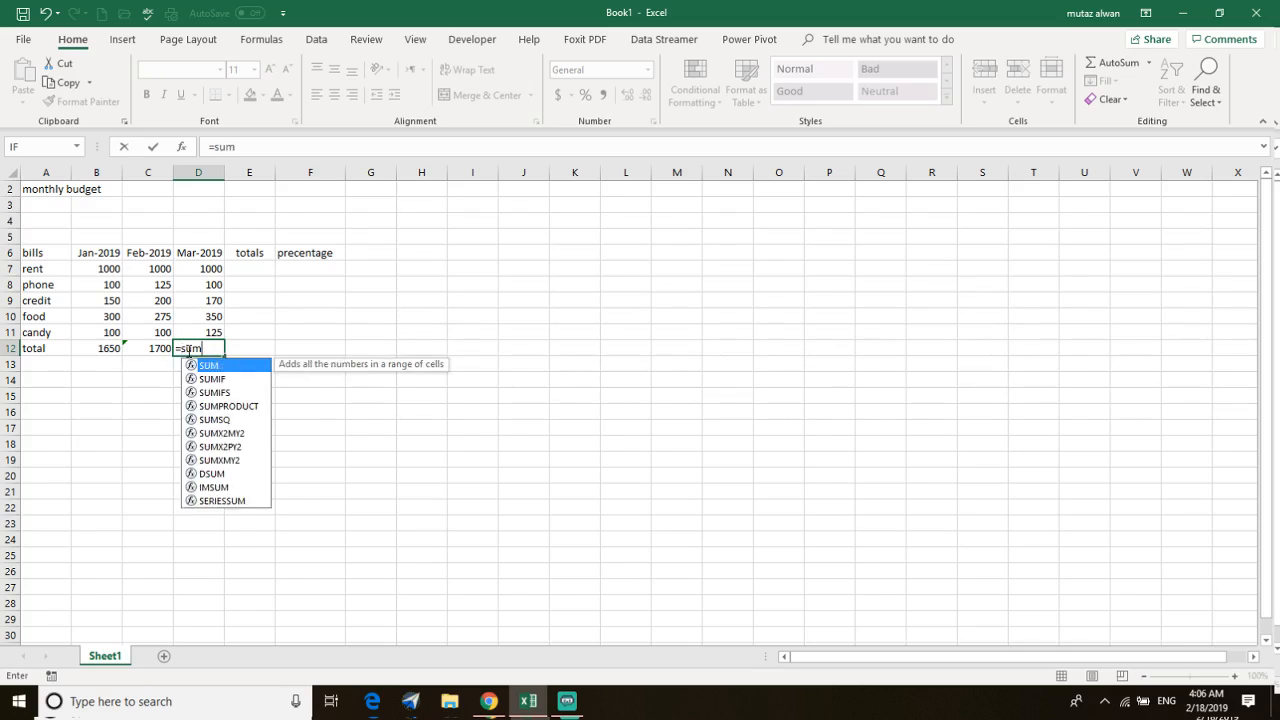
{"action": "type", "text": "("}
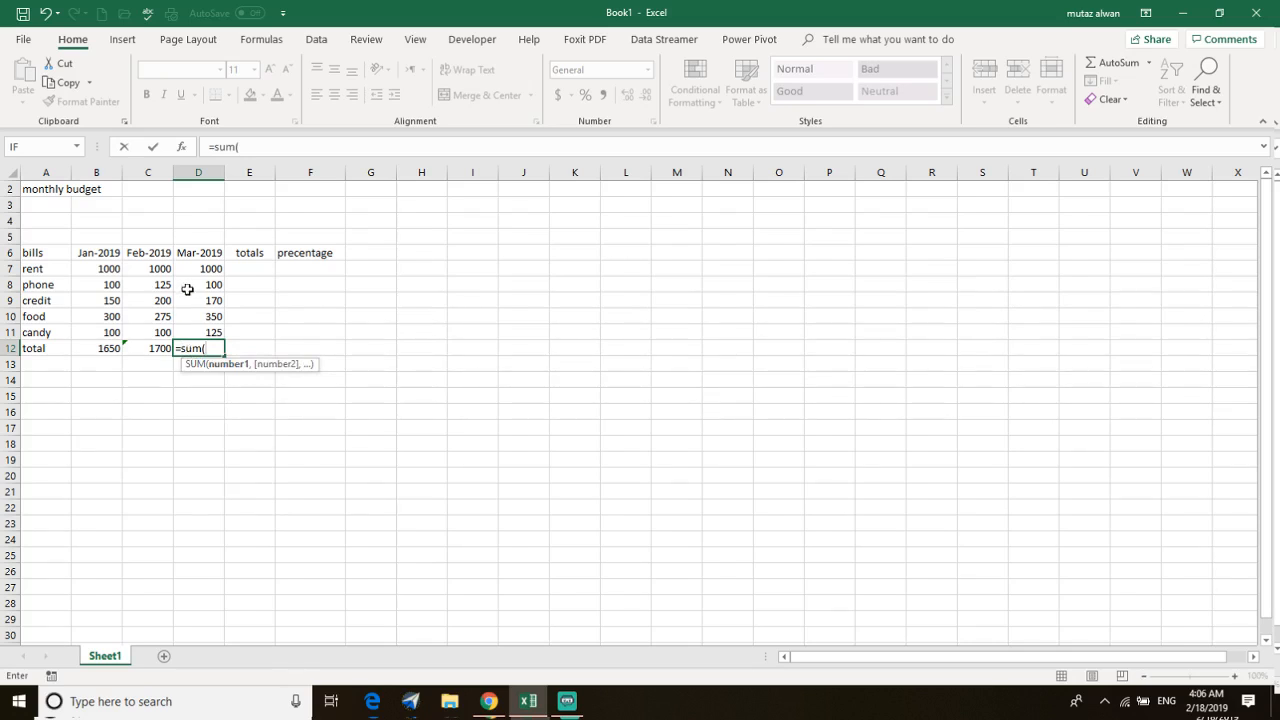
{"action": "left_click_drag", "start_coordinate": [191, 263], "coordinate": [205, 349]}
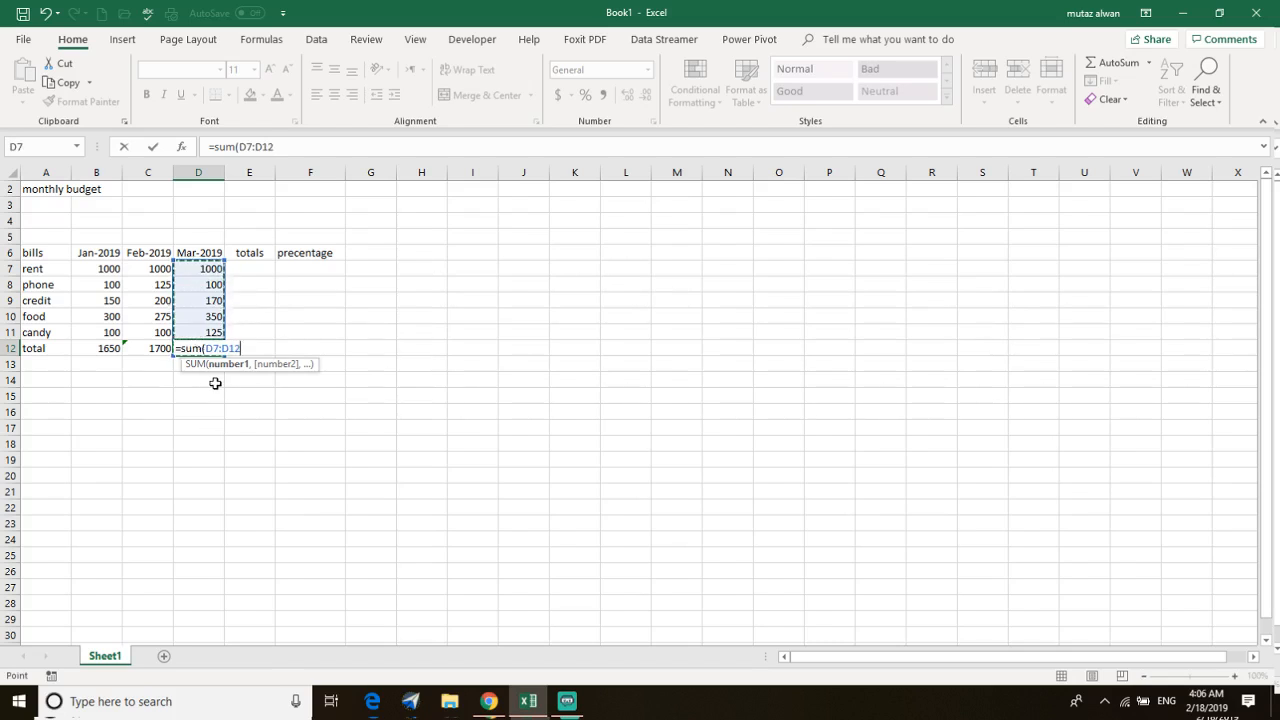
{"action": "key", "text": "Return"}
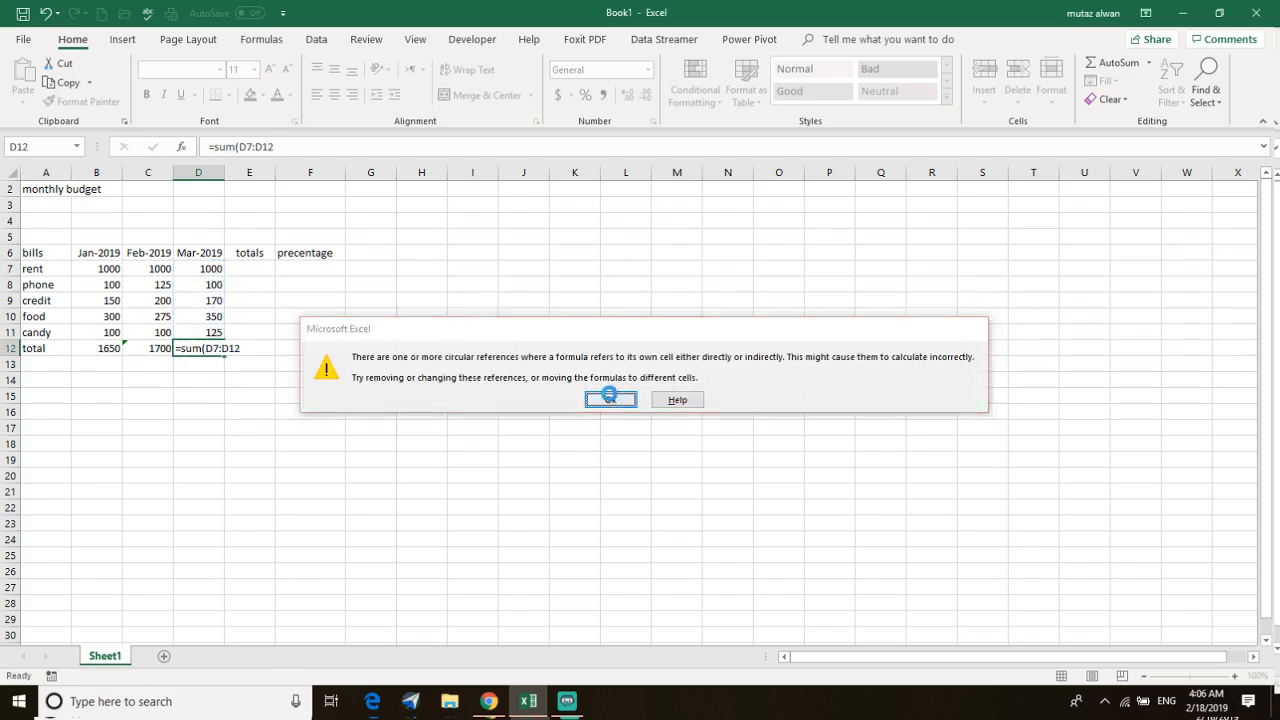
{"action": "left_click", "coordinate": [609, 399]}
Correct the March total formula in D12 to =SUM(D7:D11)
{"action": "left_click", "coordinate": [211, 346]}
{"action": "double_click", "coordinate": [214, 350]}
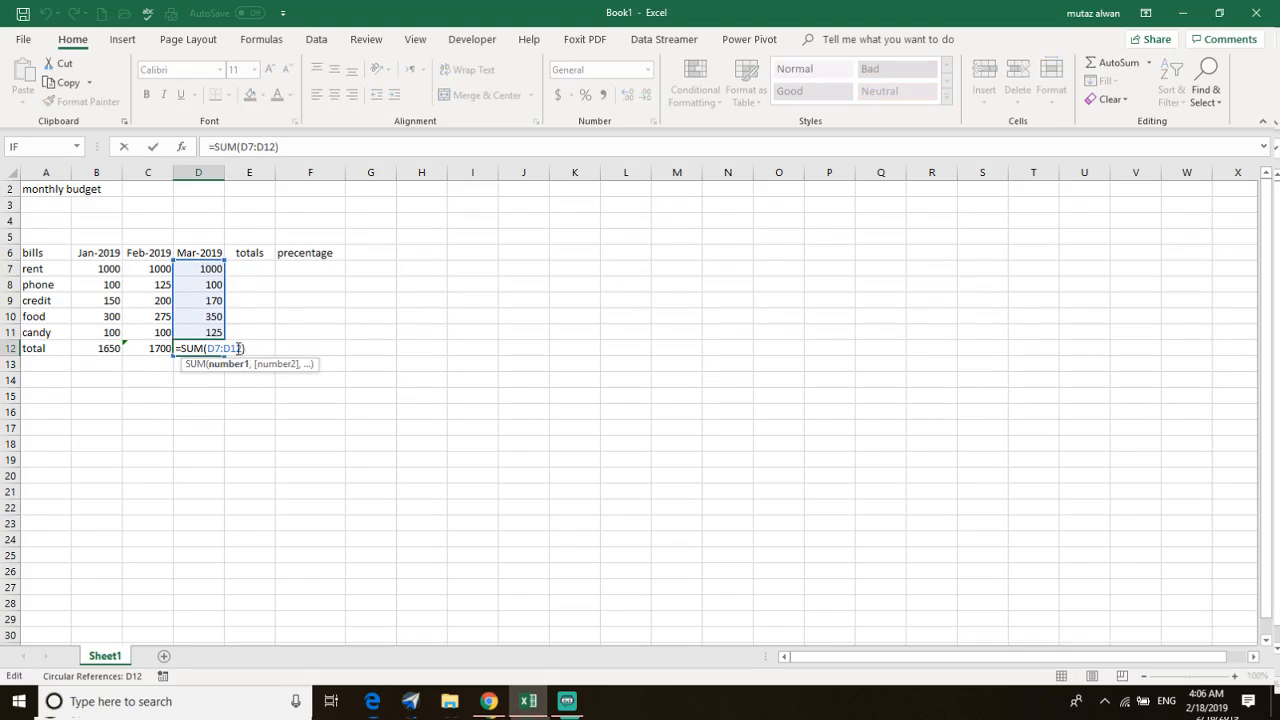
{"action": "left_click_drag", "start_coordinate": [248, 350], "coordinate": [241, 355]}
{"action": "key", "text": "BackSpace"}
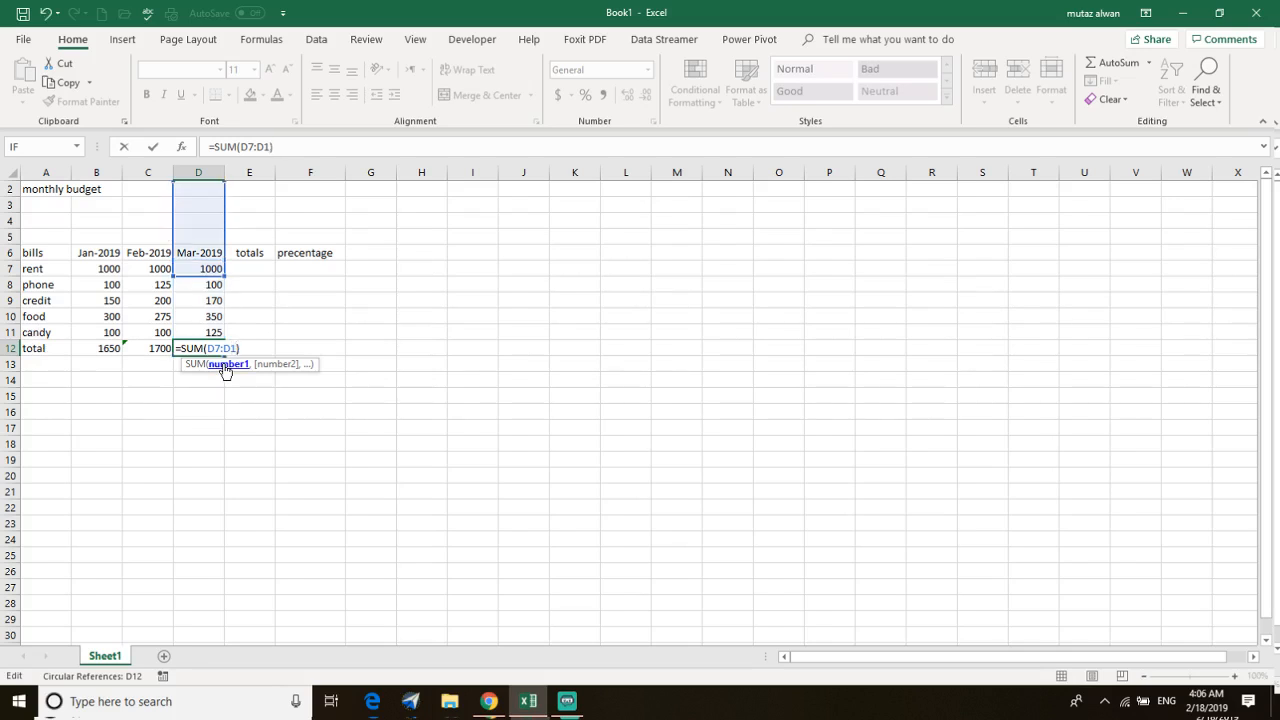
{"action": "type", "text": "1"}
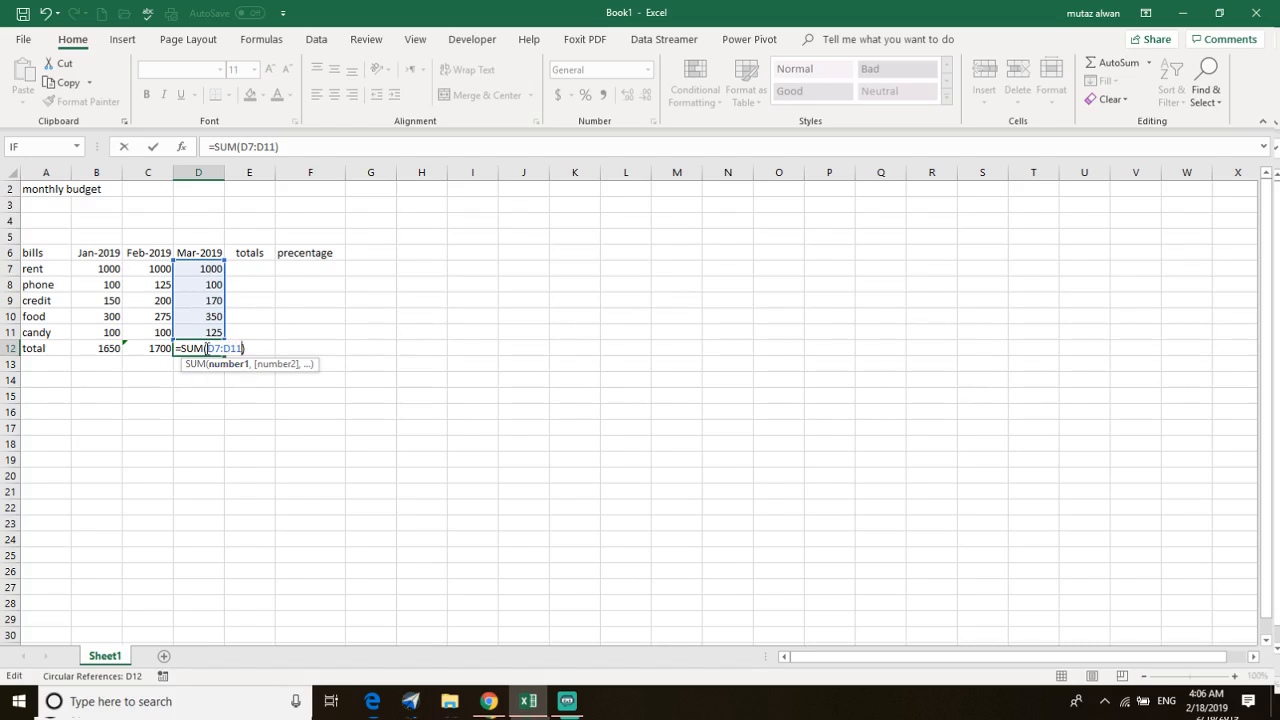
{"action": "key", "text": "Return"}
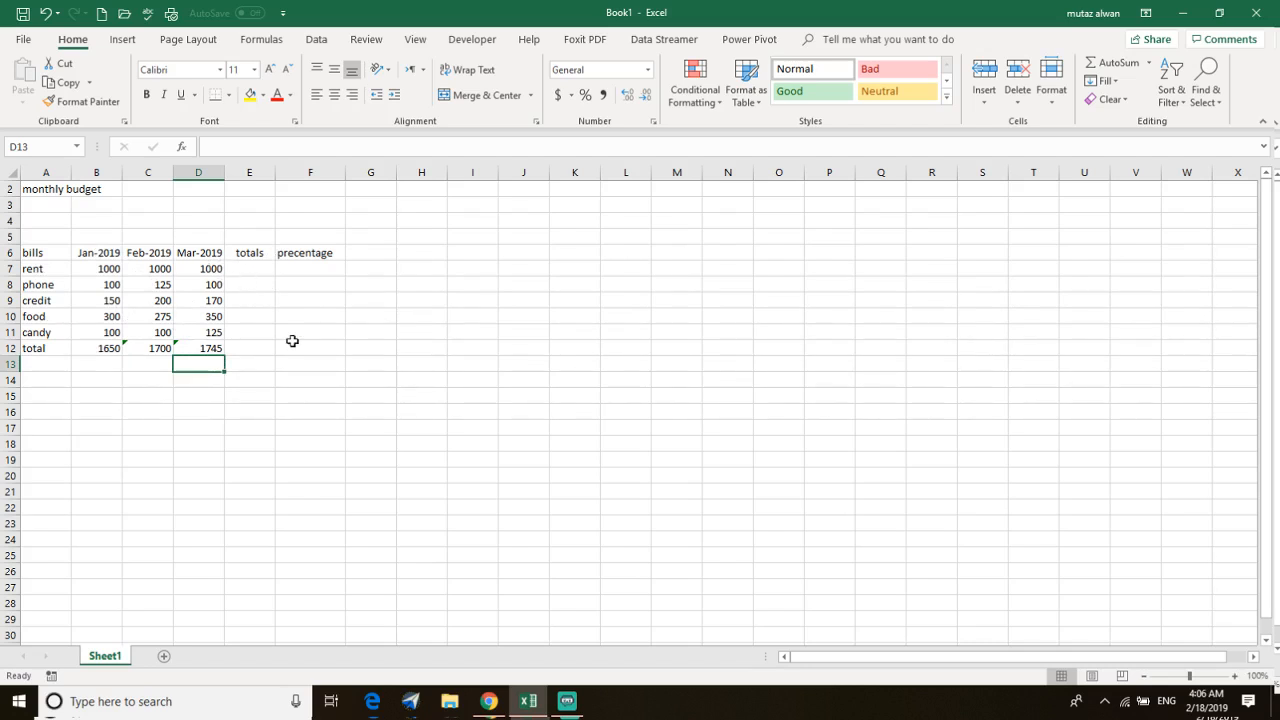
Review the error-checking options and the SUM formula of the February total in C12
{"action": "left_click", "coordinate": [127, 344]}
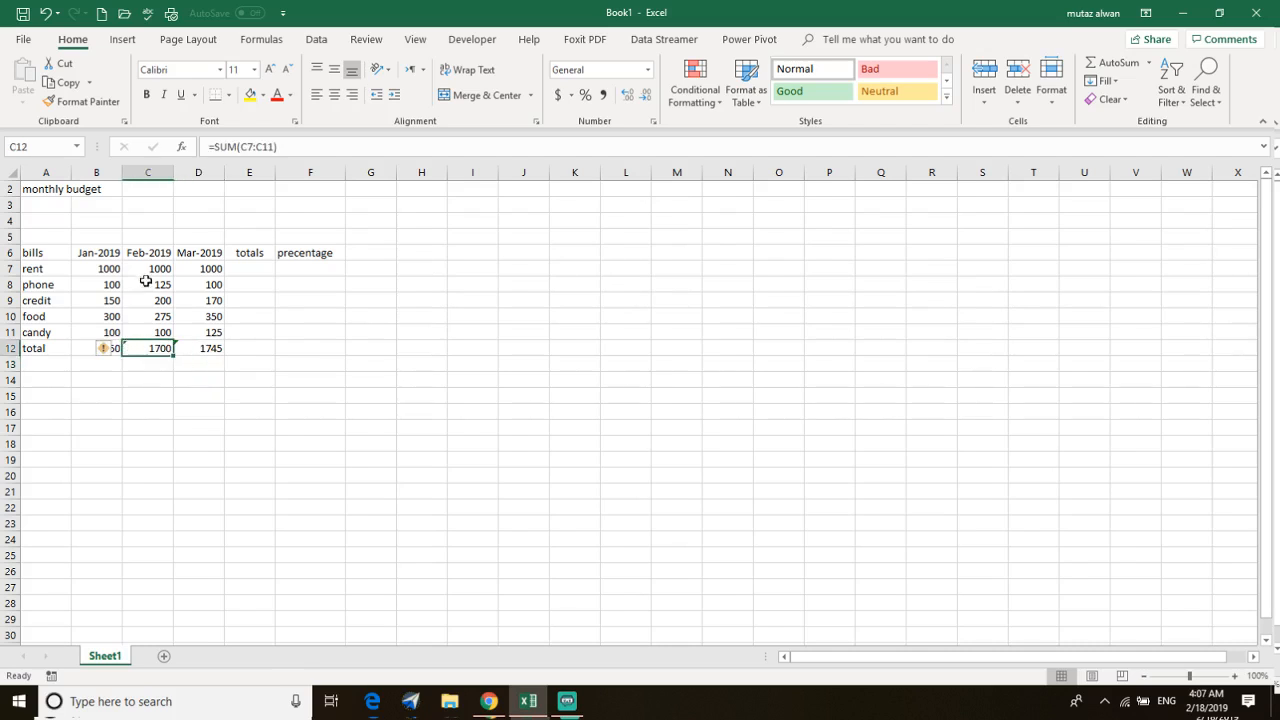
{"action": "left_click", "coordinate": [104, 350]}
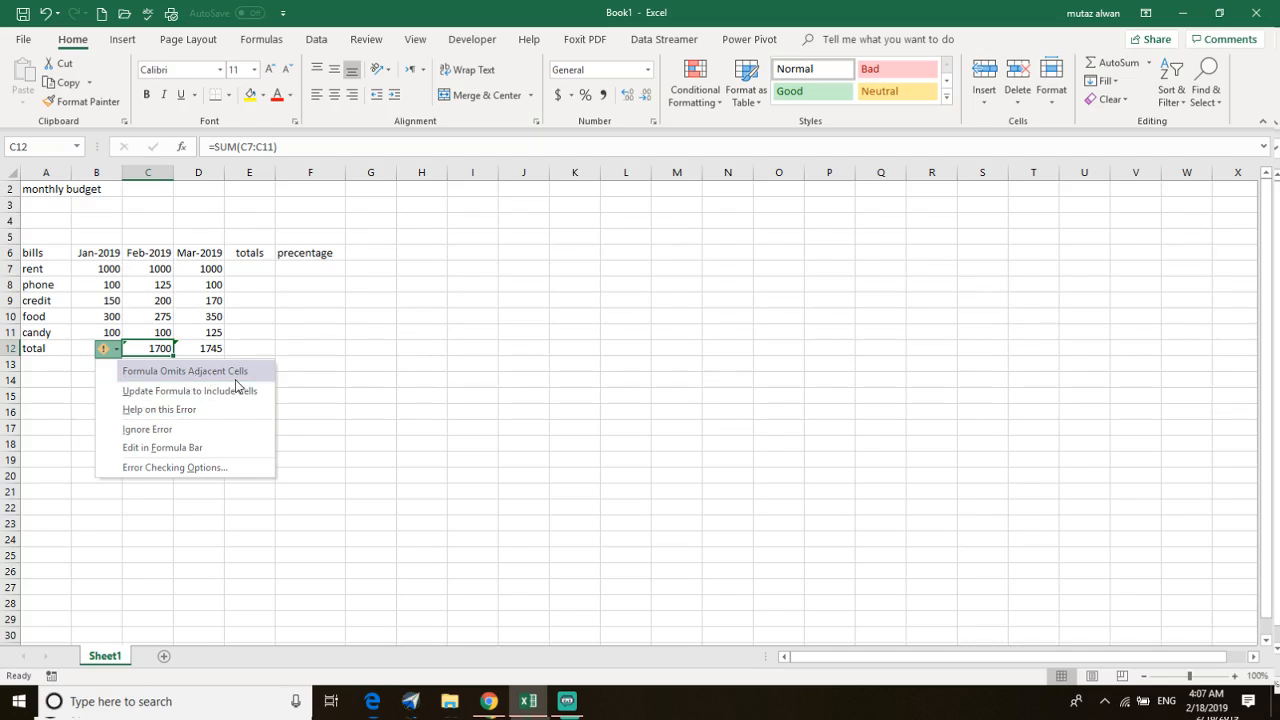
{"action": "left_click", "coordinate": [163, 348]}
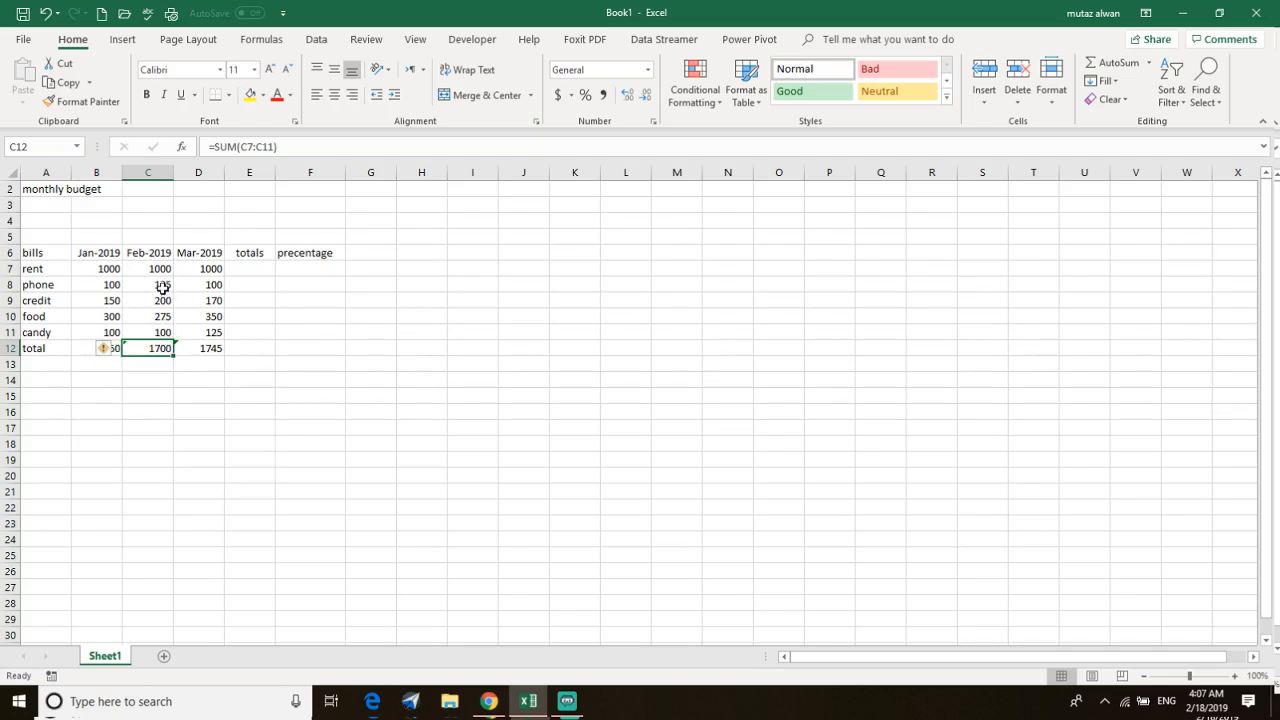
{"action": "double_click", "coordinate": [146, 349]}
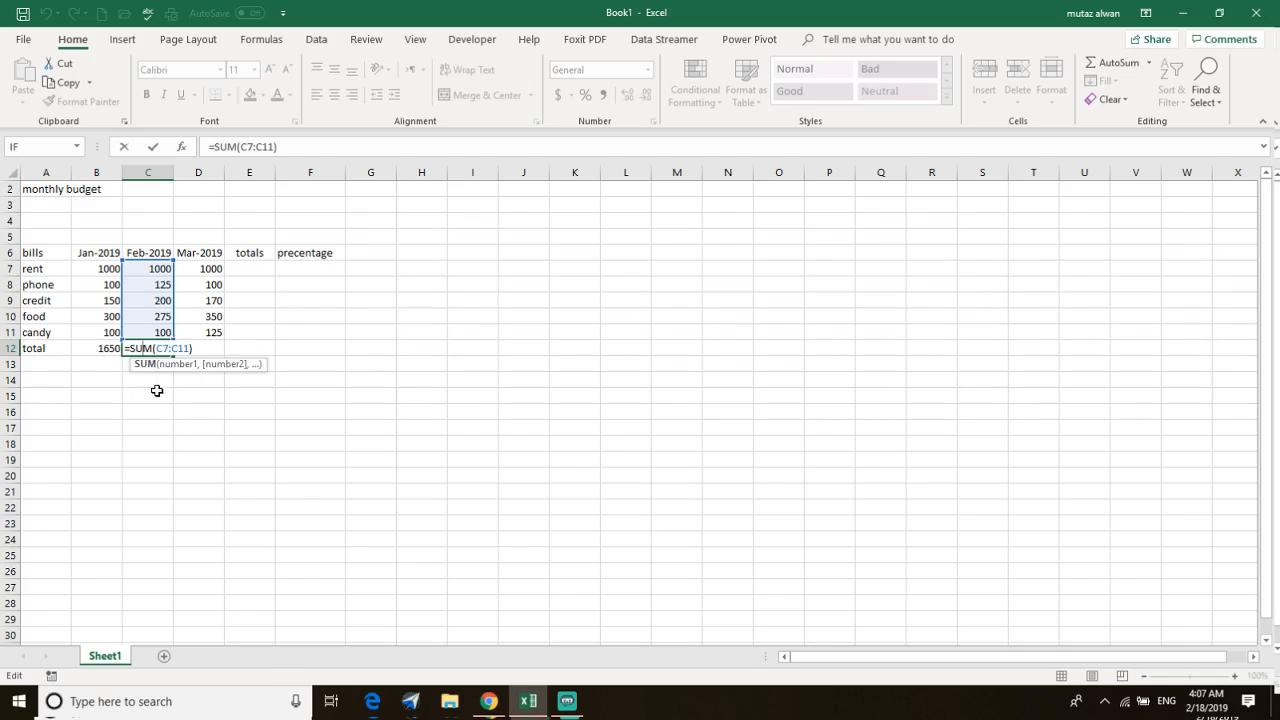
{"action": "key", "text": "Return"}
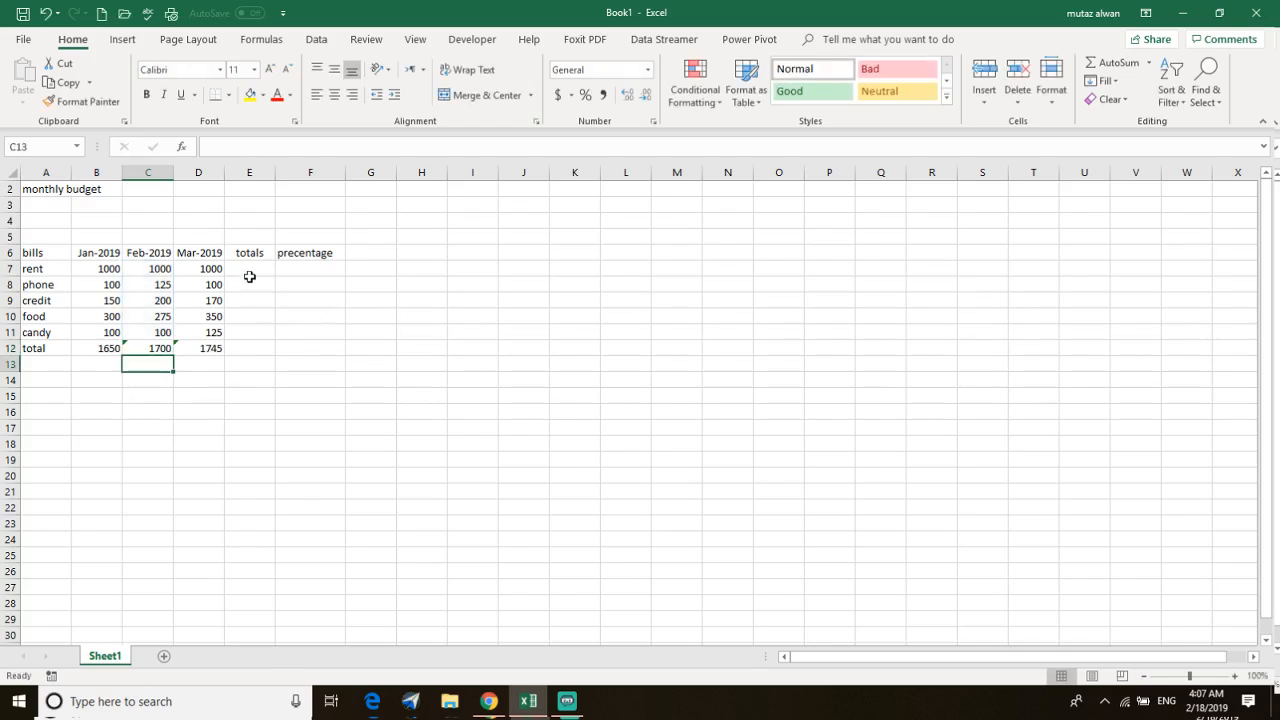
Total the rent for the three months in E7 with the formula =SUM(B7:D7)
{"action": "left_click", "coordinate": [249, 280]}
{"action": "left_click", "coordinate": [250, 269]}
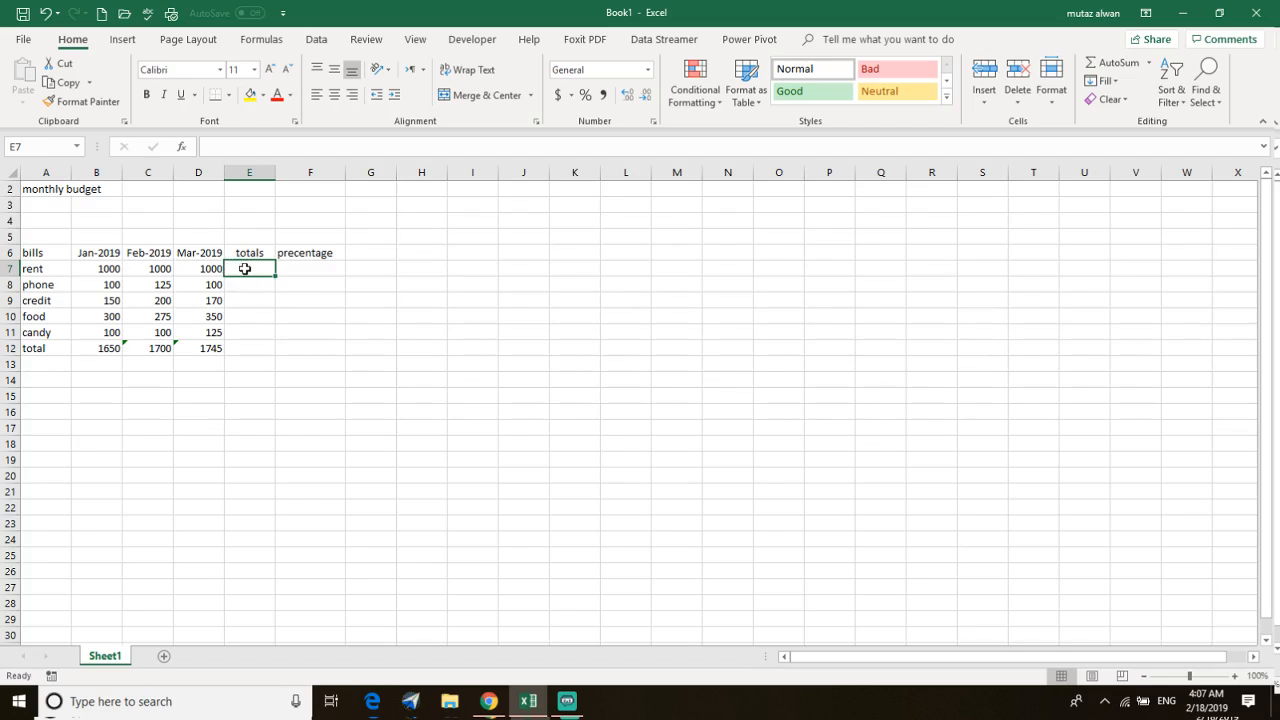
{"action": "type", "text": "=sum"}
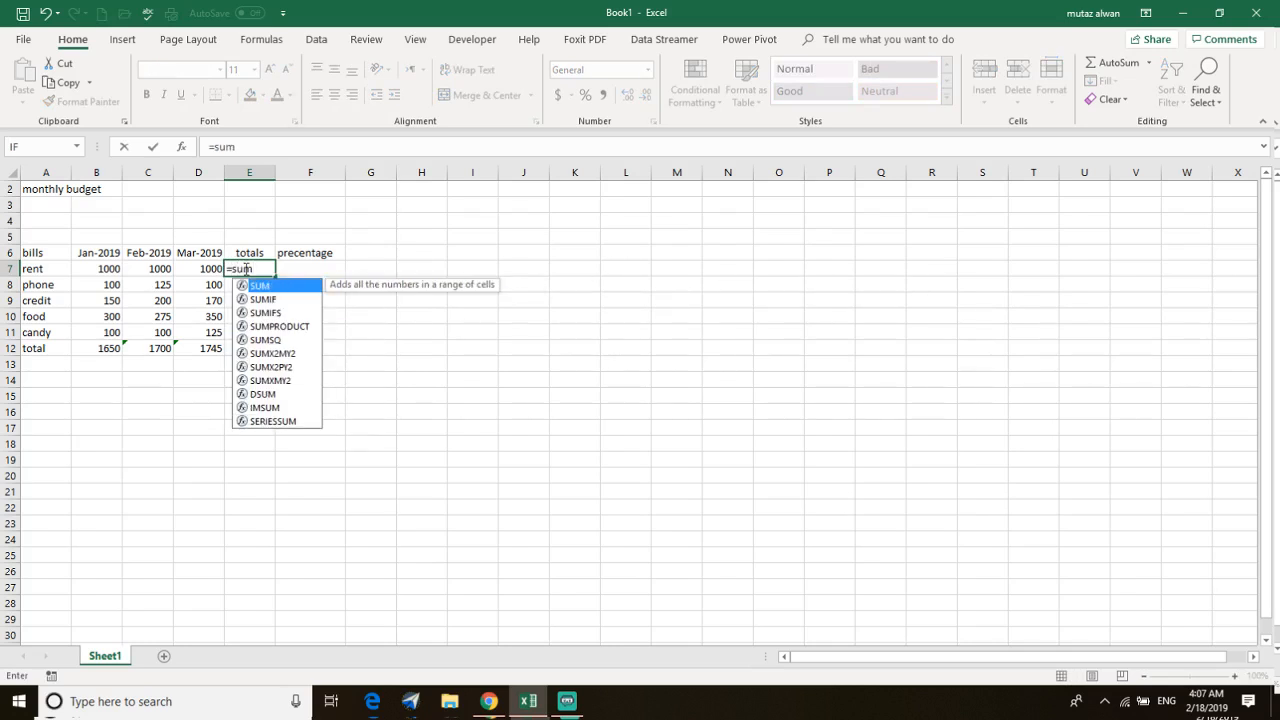
{"action": "type", "text": "("}
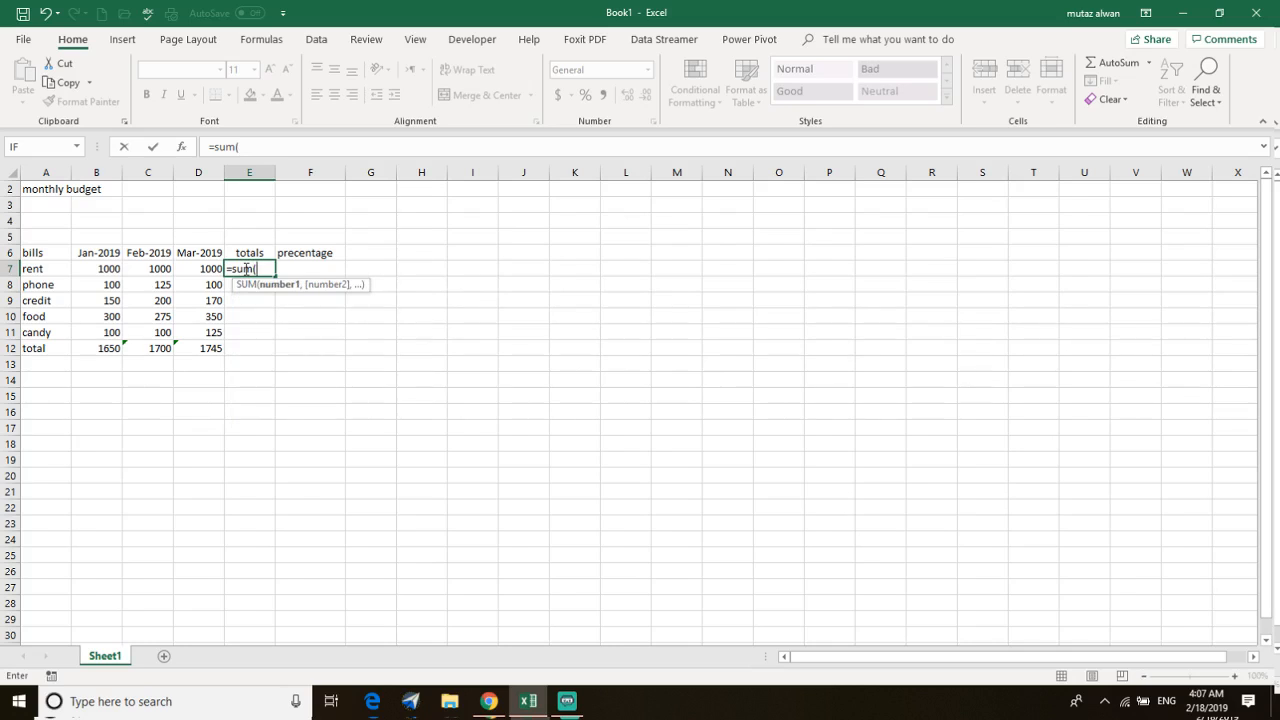
{"action": "left_click", "coordinate": [105, 271]}
{"action": "left_click_drag", "start_coordinate": [105, 271], "coordinate": [208, 270]}
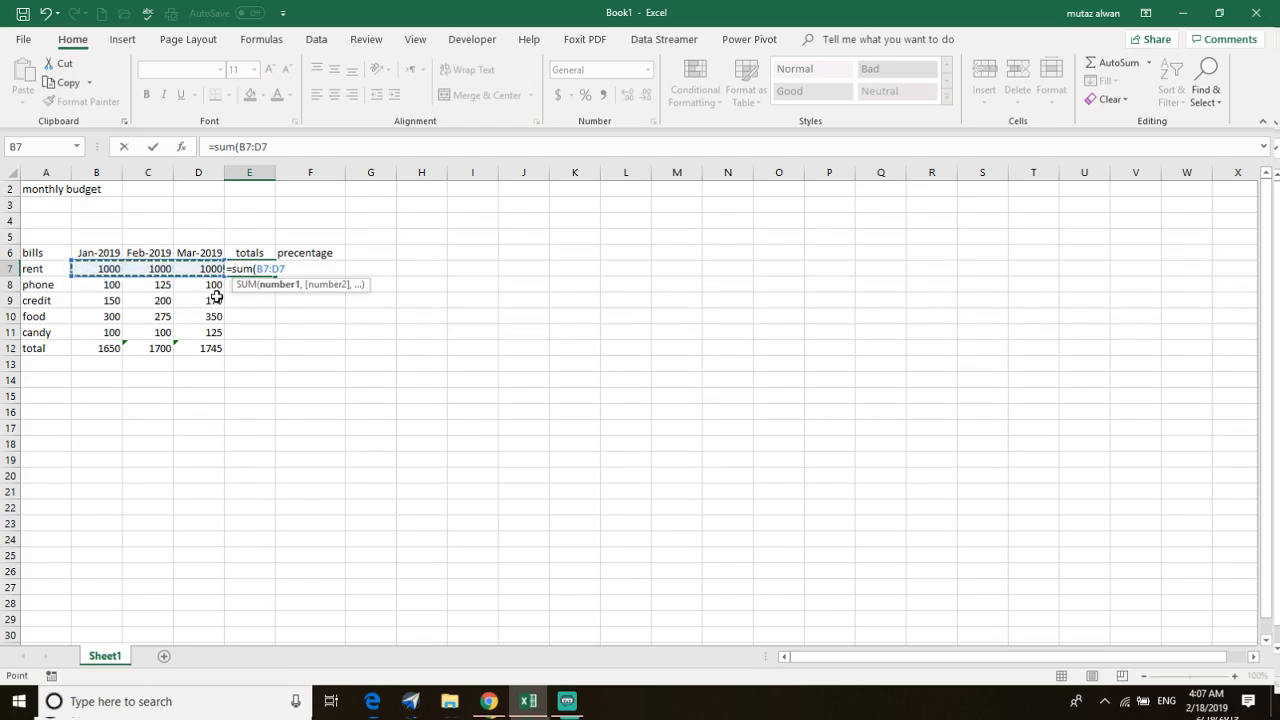
{"action": "key", "text": "Return"}
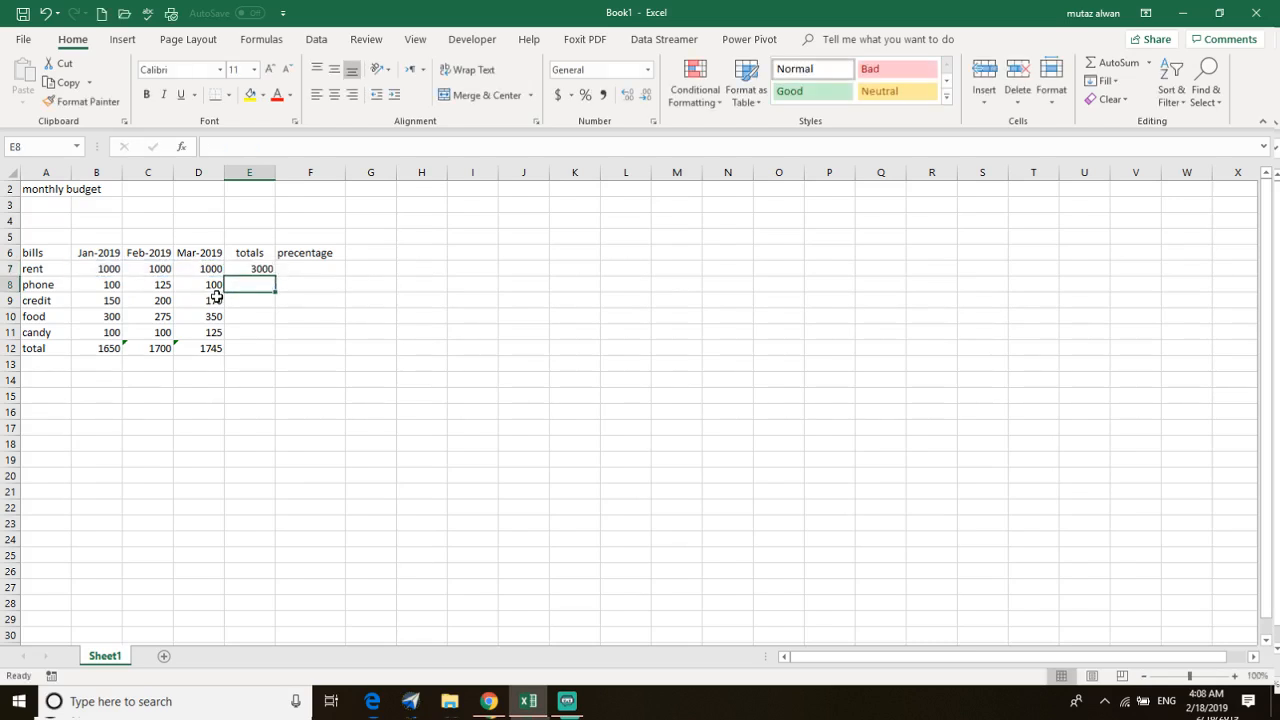
Check the cell range used by the rent total formula in E7
{"action": "left_click", "coordinate": [252, 268]}
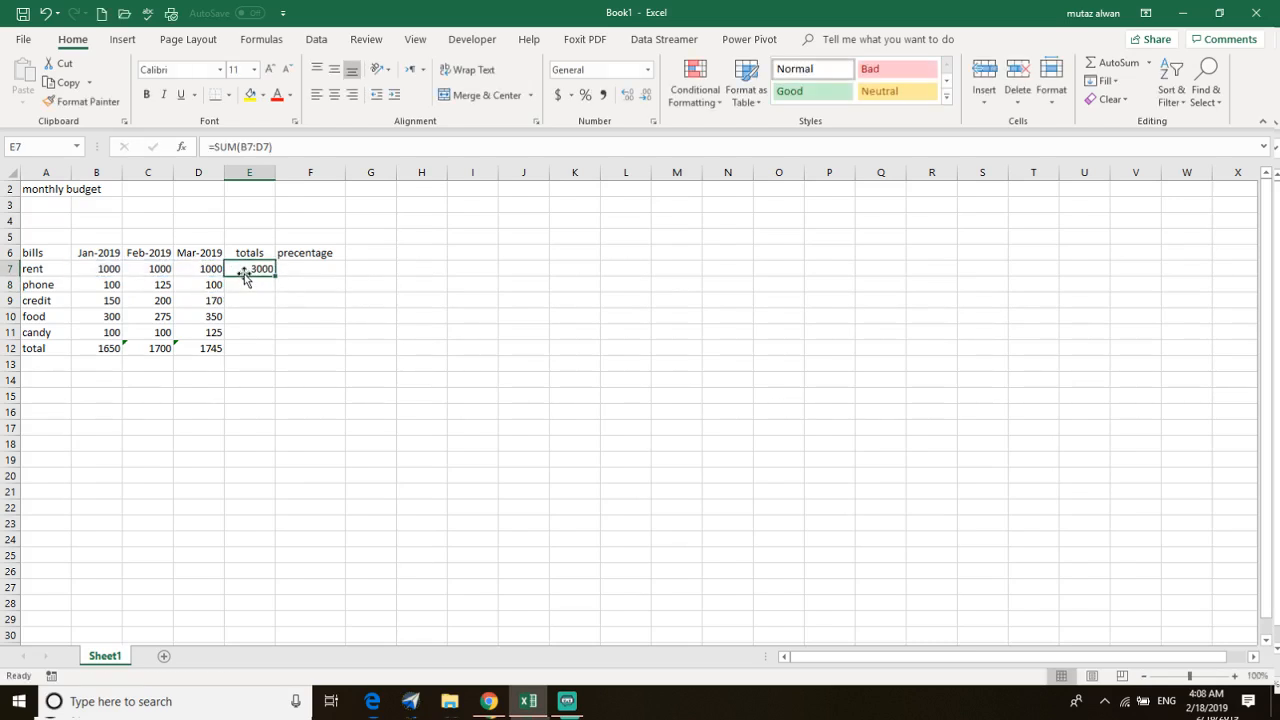
{"action": "double_click", "coordinate": [244, 268]}
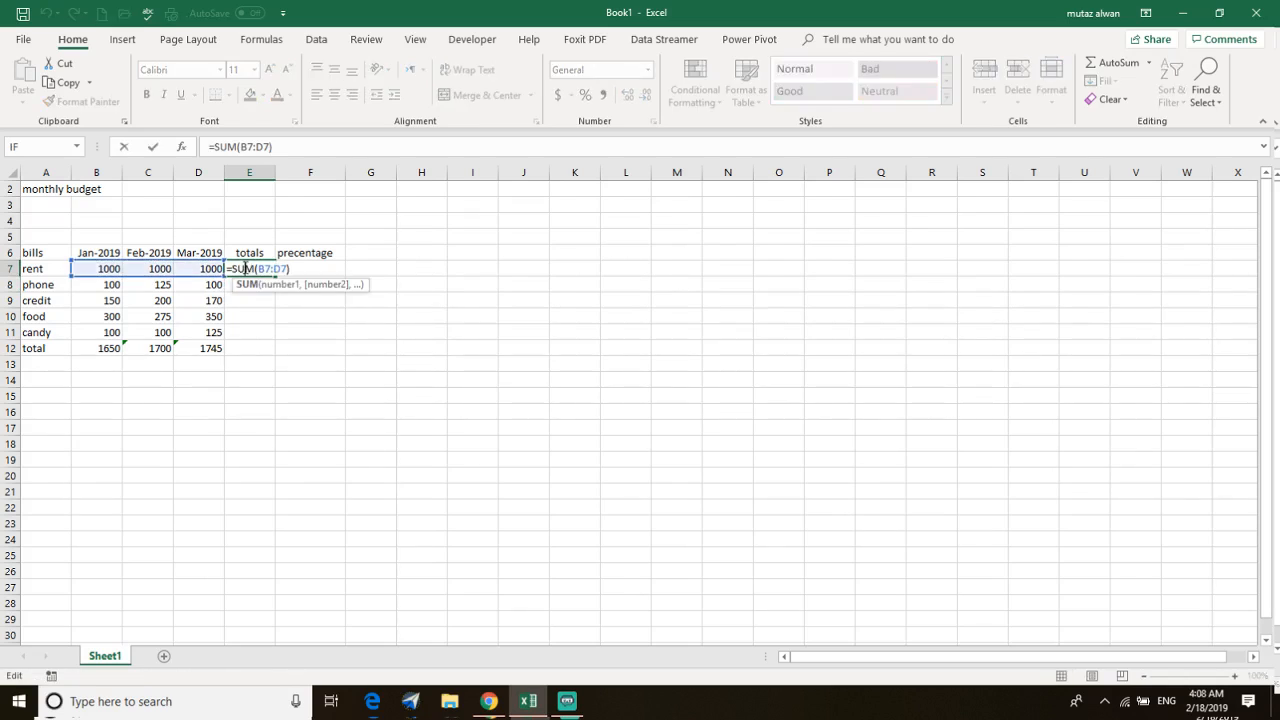
{"action": "left_click", "coordinate": [245, 294]}
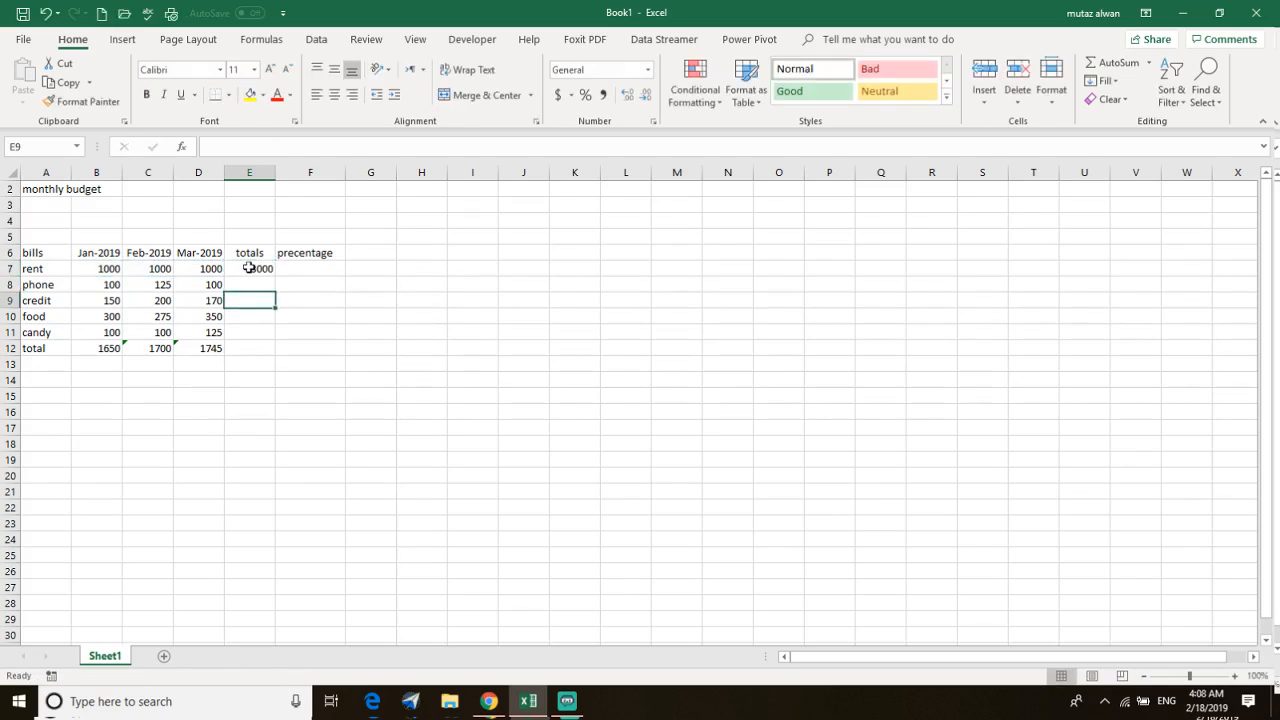
Copy the rent total formula from E7 to E8:E11 for the phone, credit, food and candy rows
{"action": "left_click", "coordinate": [251, 269]}
{"action": "key", "text": "ctrl+c"}
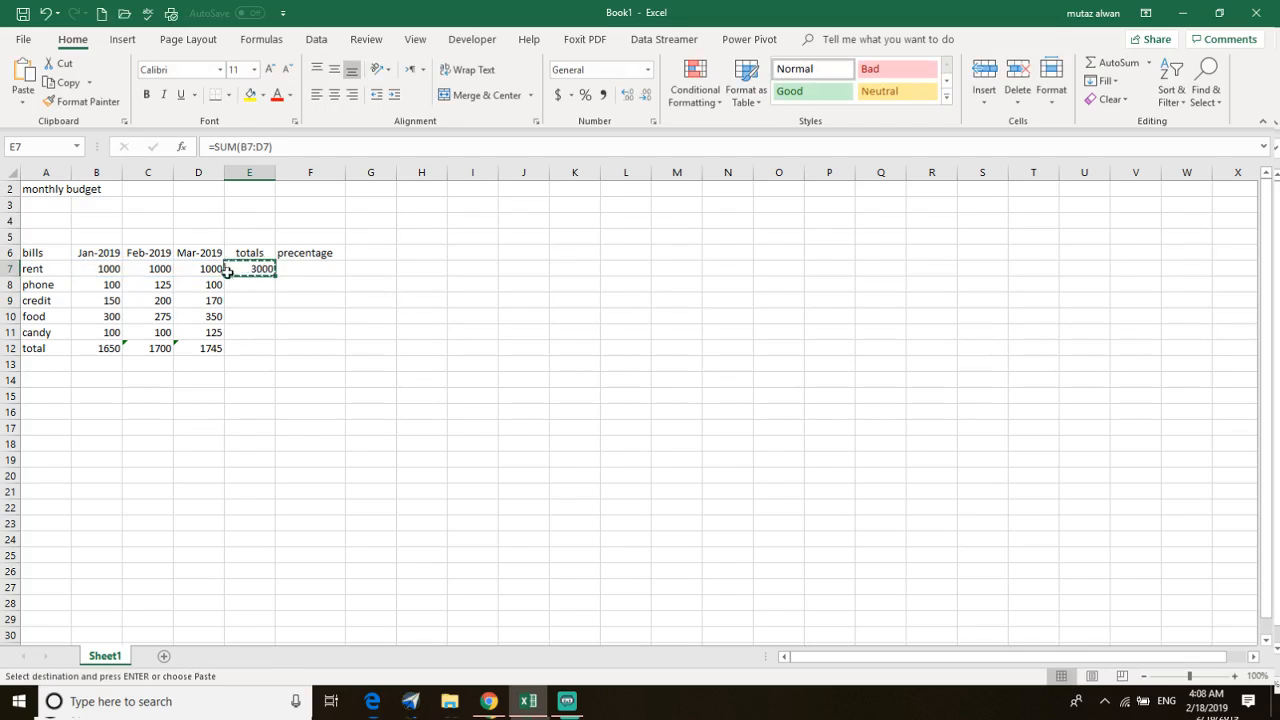
{"action": "left_click_drag", "start_coordinate": [234, 284], "coordinate": [255, 325]}
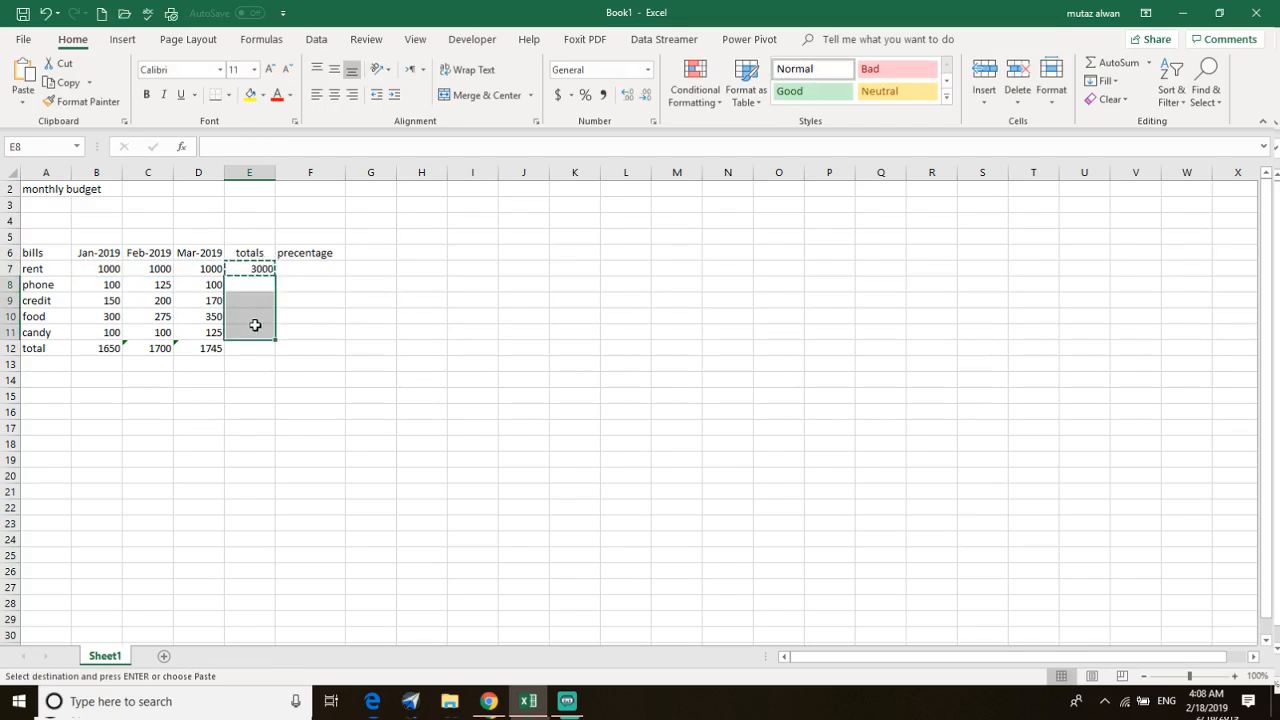
{"action": "key", "text": "ctrl+v"}
{"action": "left_click", "coordinate": [330, 299]}
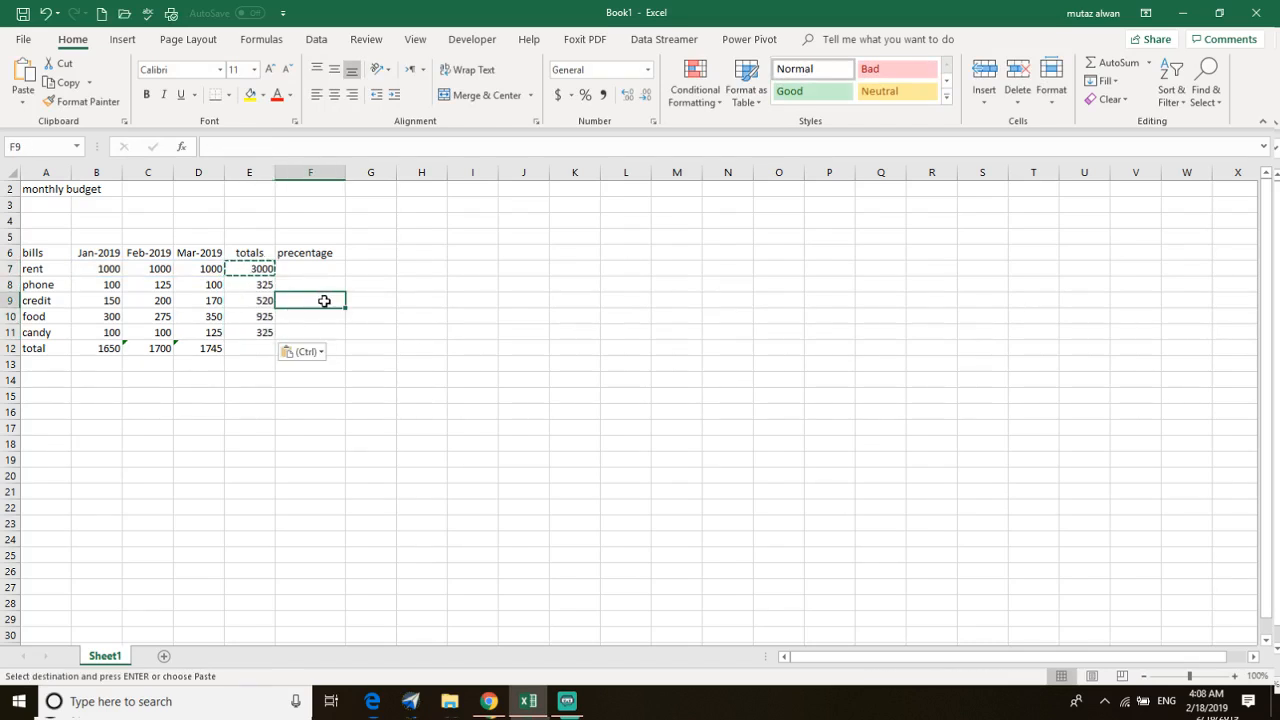
Review the bill totals in E7:E11 that make up the overall total
{"action": "left_click", "coordinate": [303, 268]}
{"action": "left_click", "coordinate": [243, 350]}
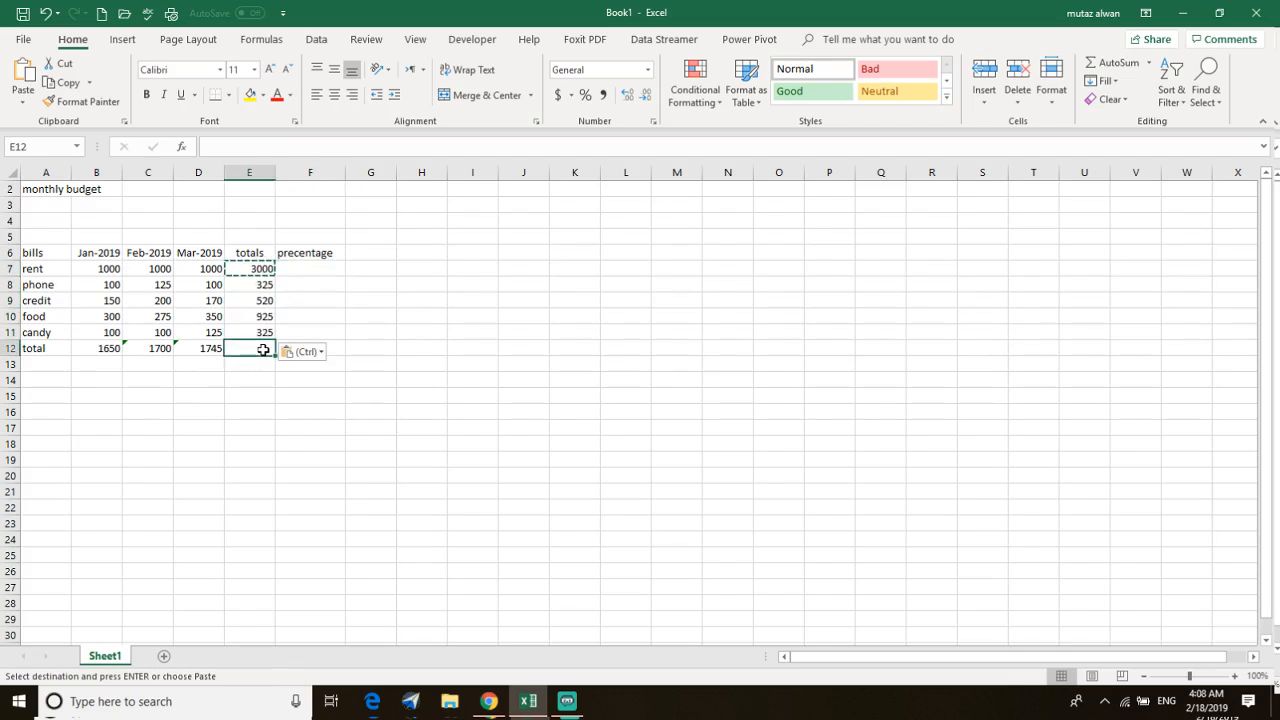
{"action": "left_click", "coordinate": [252, 268]}
{"action": "left_click", "coordinate": [255, 347]}
{"action": "left_click_drag", "start_coordinate": [252, 268], "coordinate": [262, 336]}
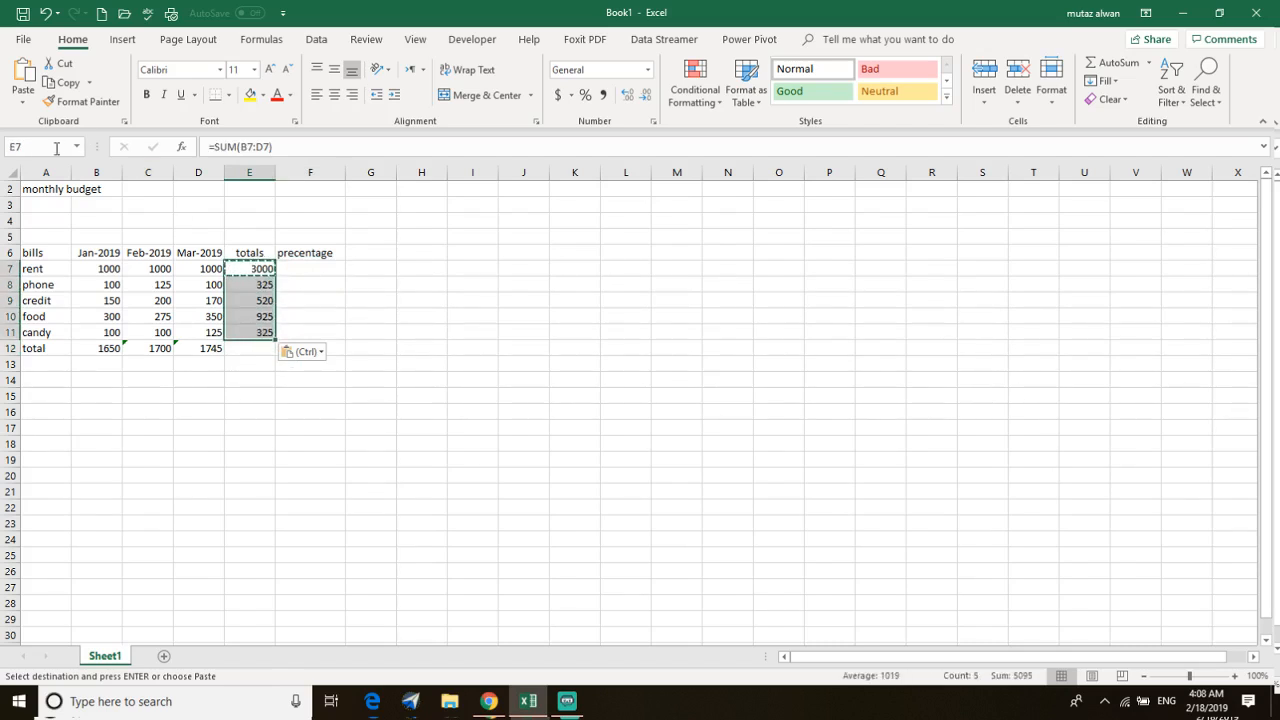
Sum the bill totals in E12 with the formula =SUM(E7:E11)
{"action": "double_click", "coordinate": [254, 347]}
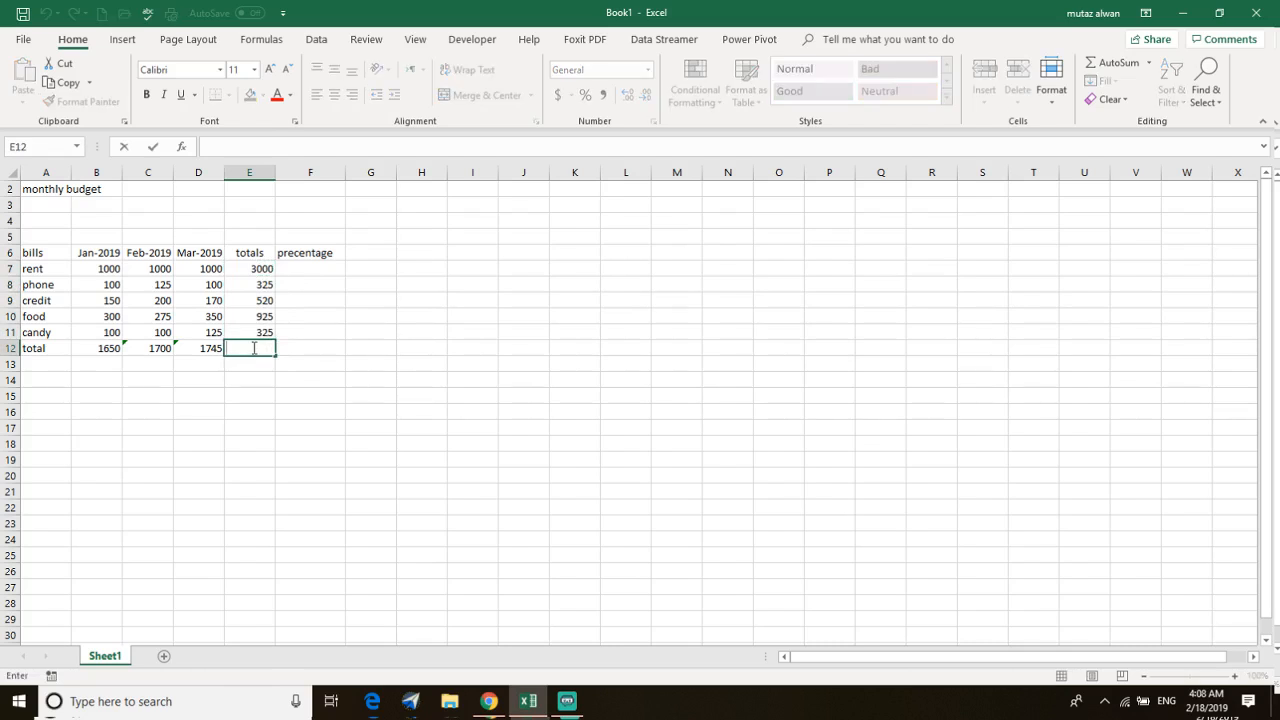
{"action": "type", "text": "=s"}
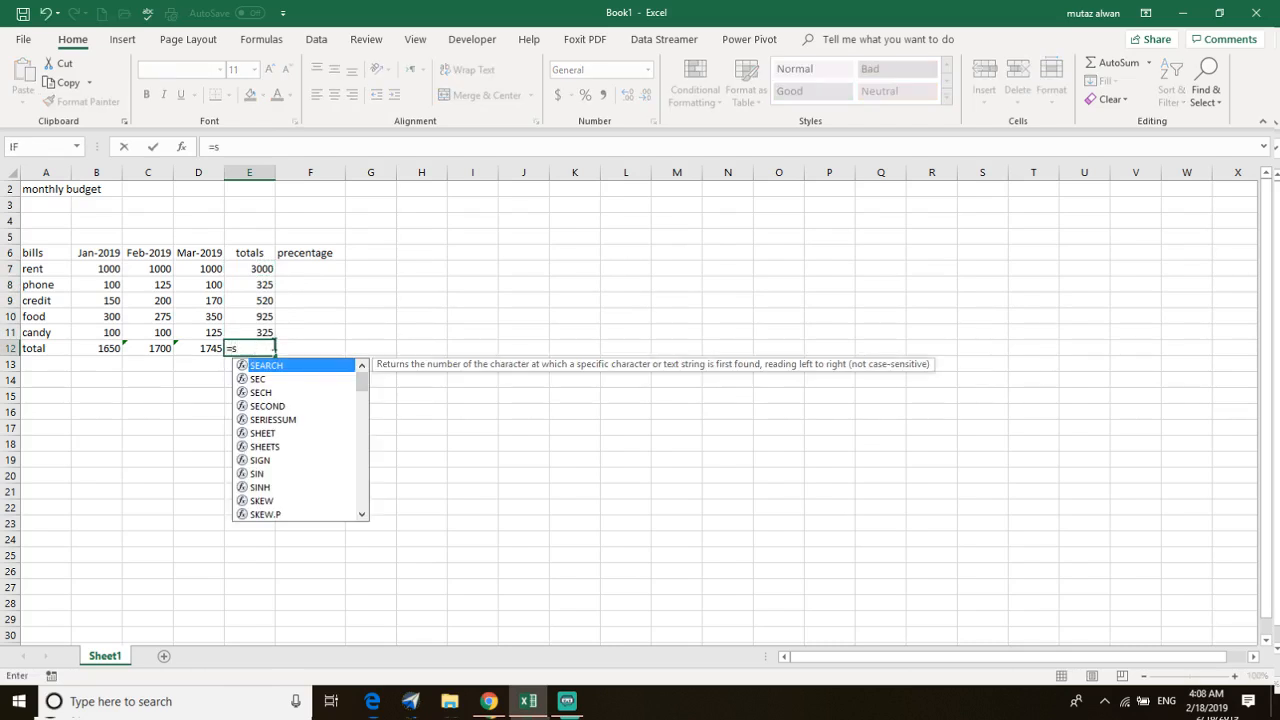
{"action": "type", "text": "um"}
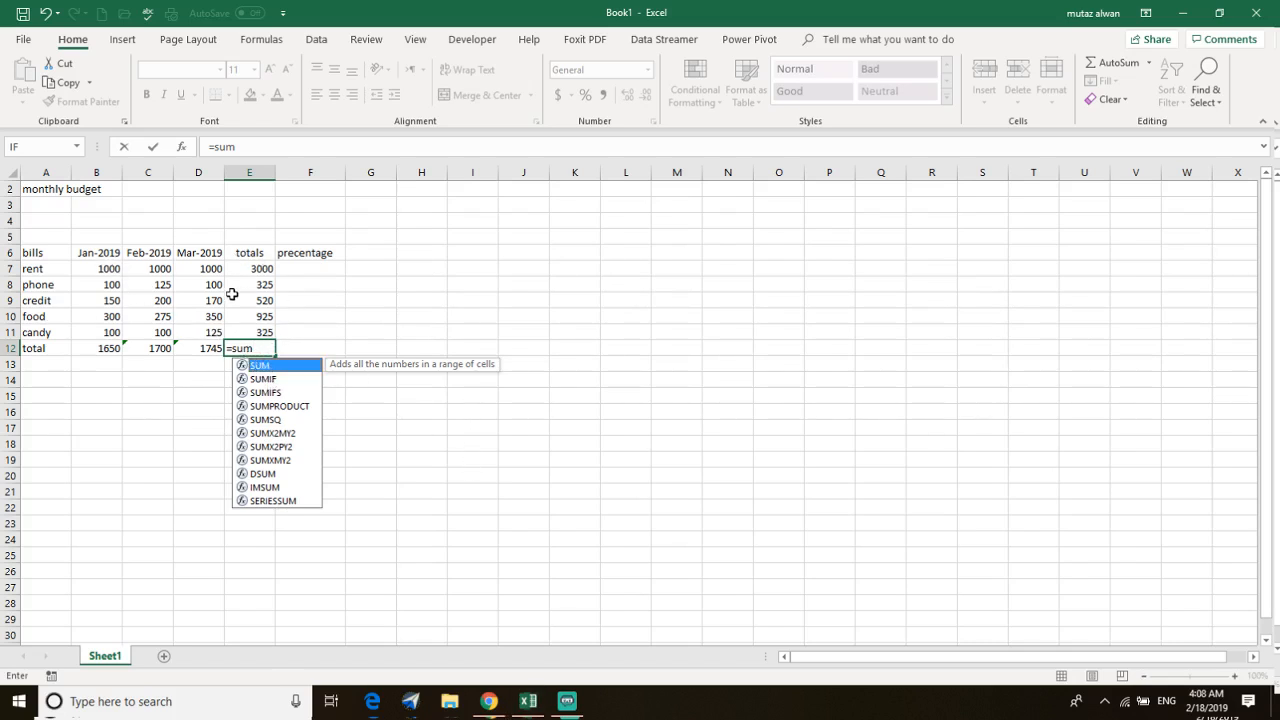
{"action": "key", "text": "F2"}
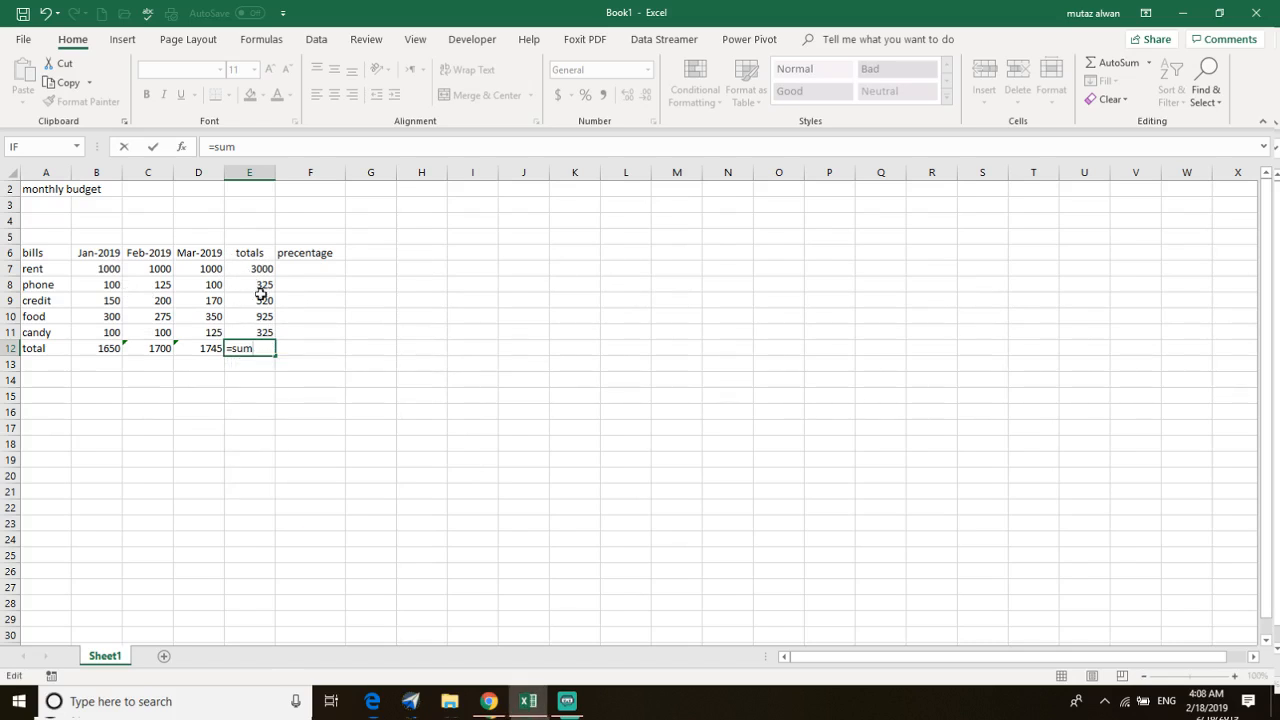
{"action": "left_click_drag", "start_coordinate": [248, 269], "coordinate": [262, 350]}
{"action": "left_click", "coordinate": [258, 349]}
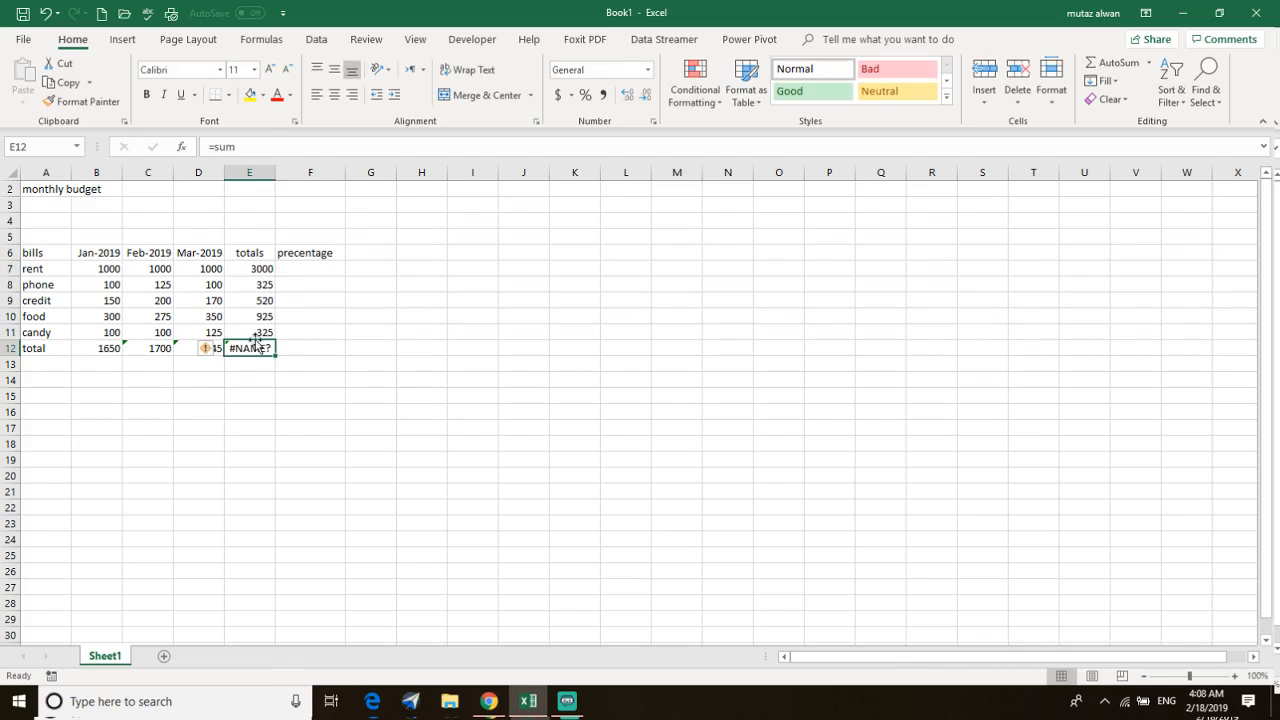
{"action": "double_click", "coordinate": [255, 347]}
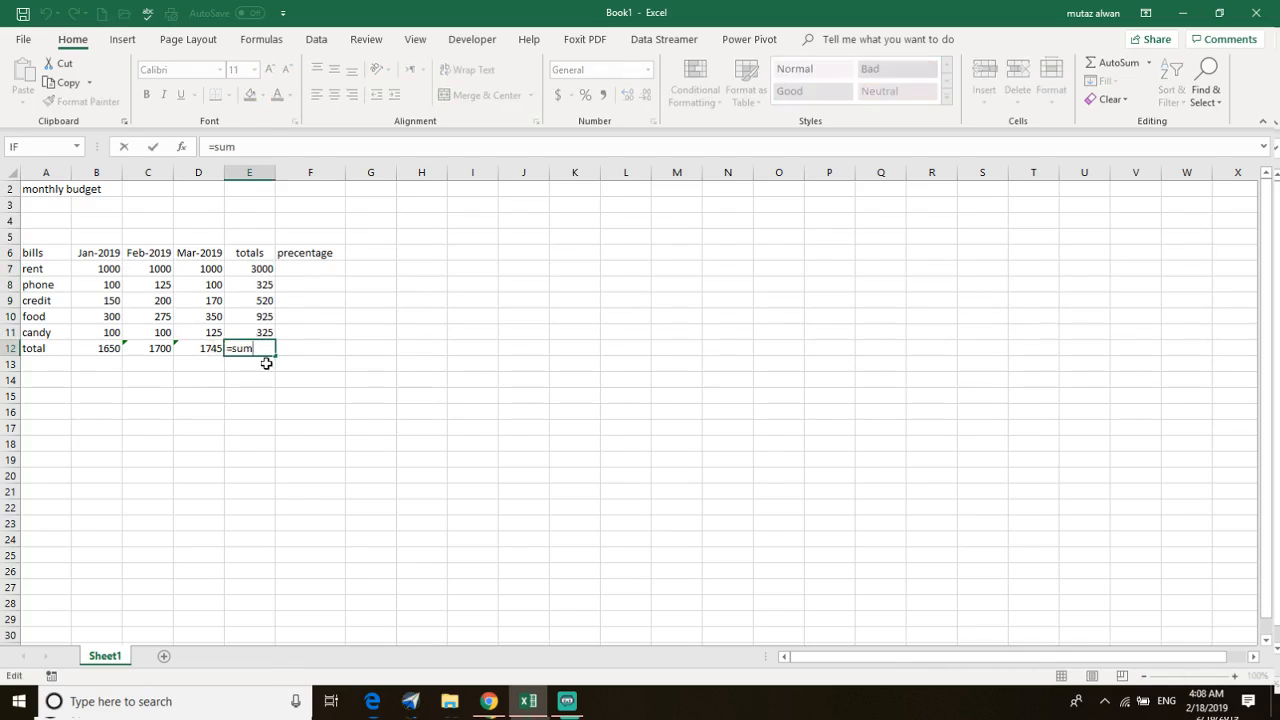
{"action": "type", "text": "("}
{"action": "left_click_drag", "start_coordinate": [252, 268], "coordinate": [263, 332]}
{"action": "key", "text": "Return"}
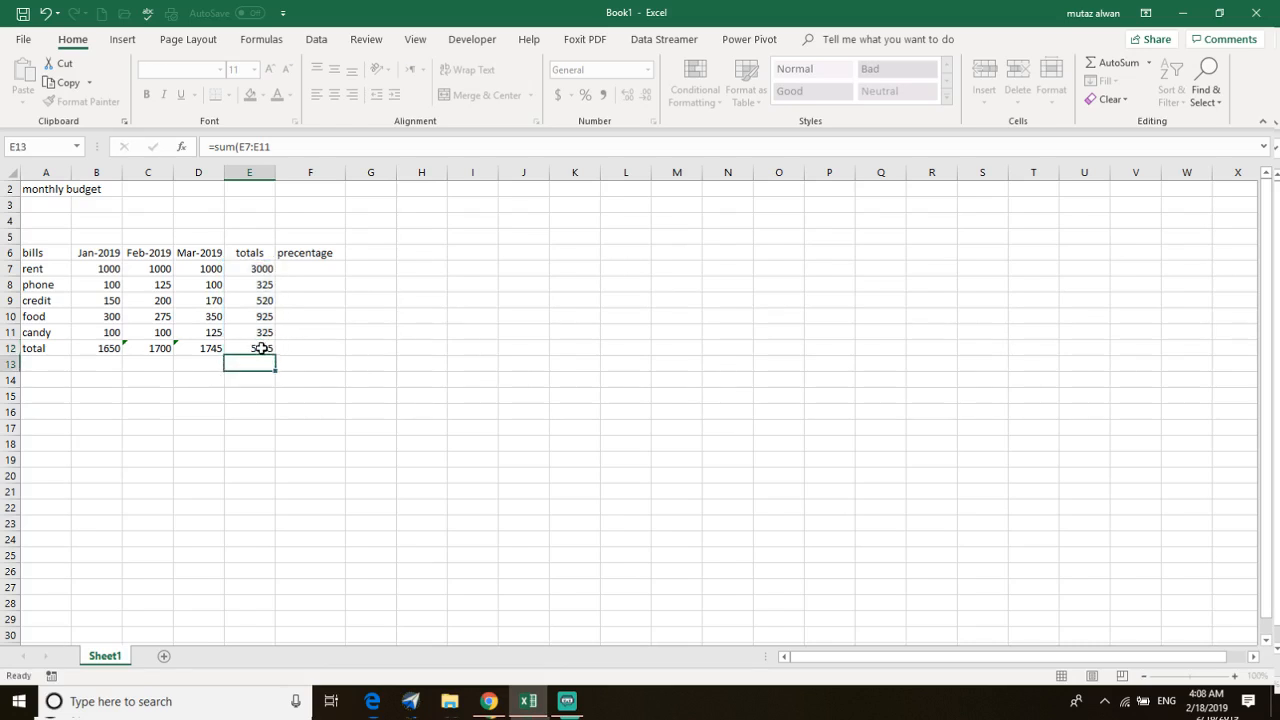
Check the percentage column's first cells and the formula of the overall total in E12
{"action": "left_click", "coordinate": [314, 252]}
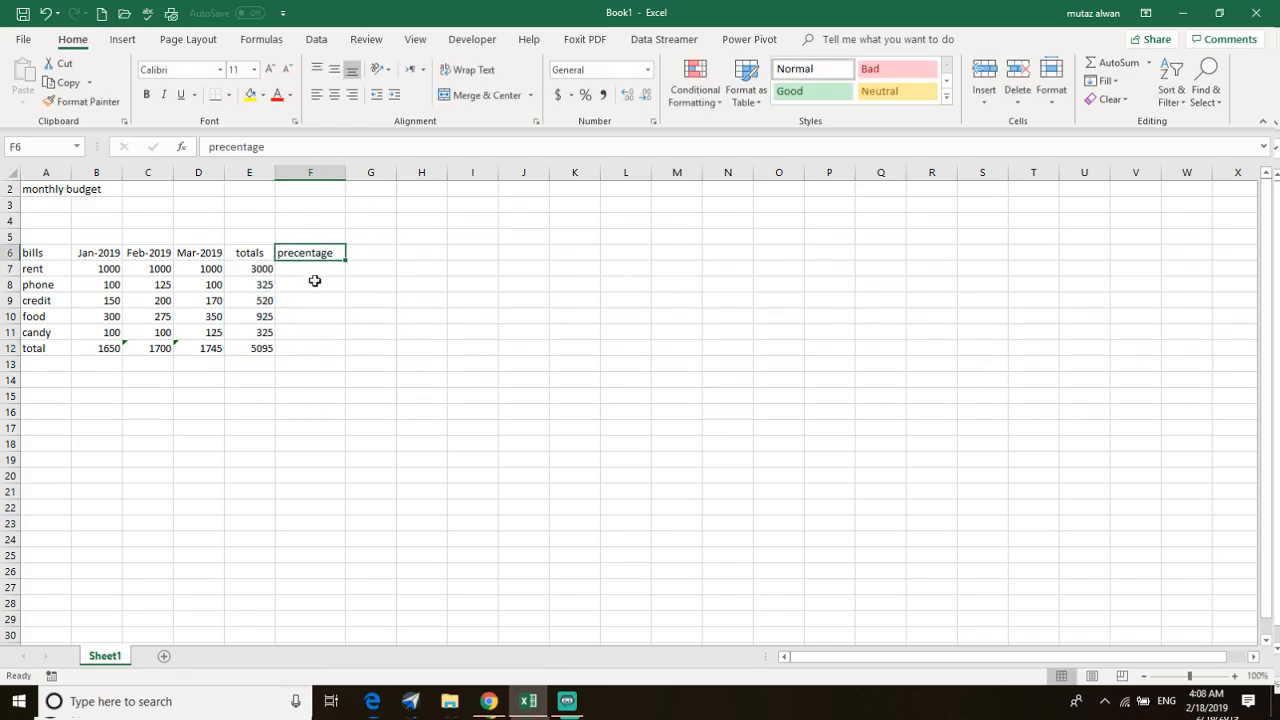
{"action": "left_click", "coordinate": [322, 270]}
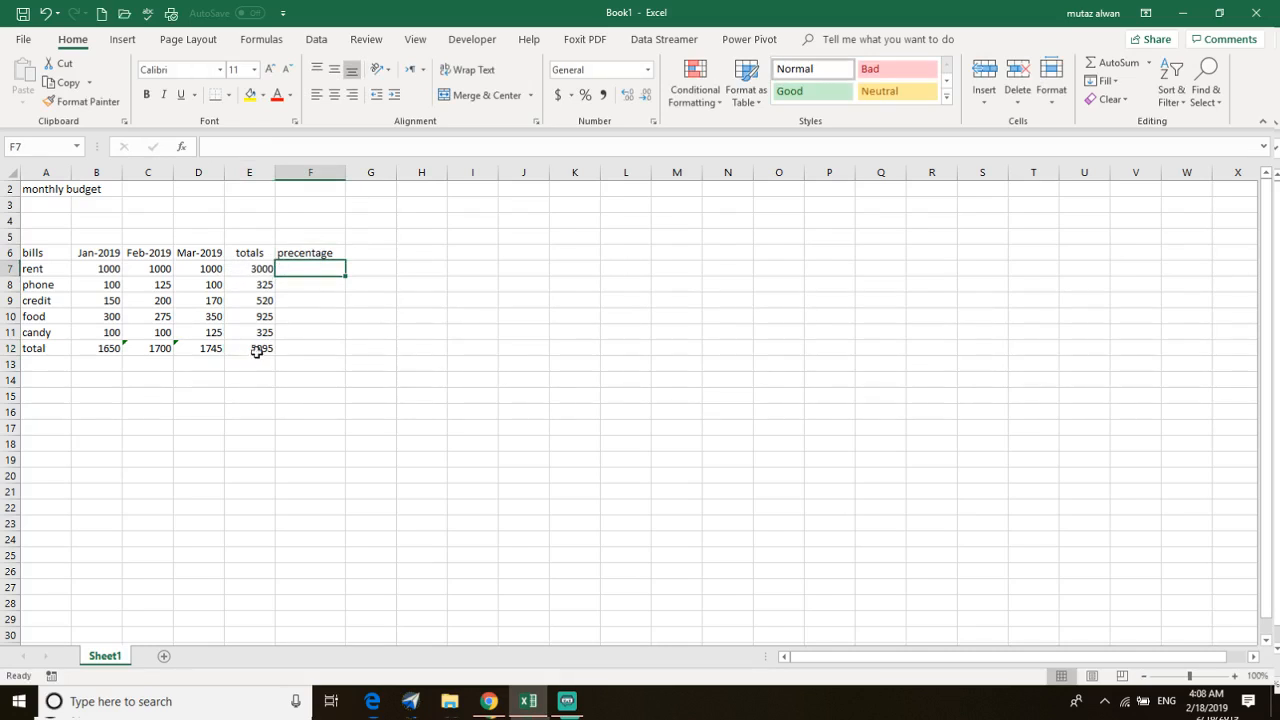
{"action": "mouse_move", "coordinate": [250, 350]}
{"action": "left_mouse_down"}
{"action": "mouse_move", "coordinate": [277, 350]}
{"action": "mouse_move", "coordinate": [243, 351]}
{"action": "left_mouse_up"}
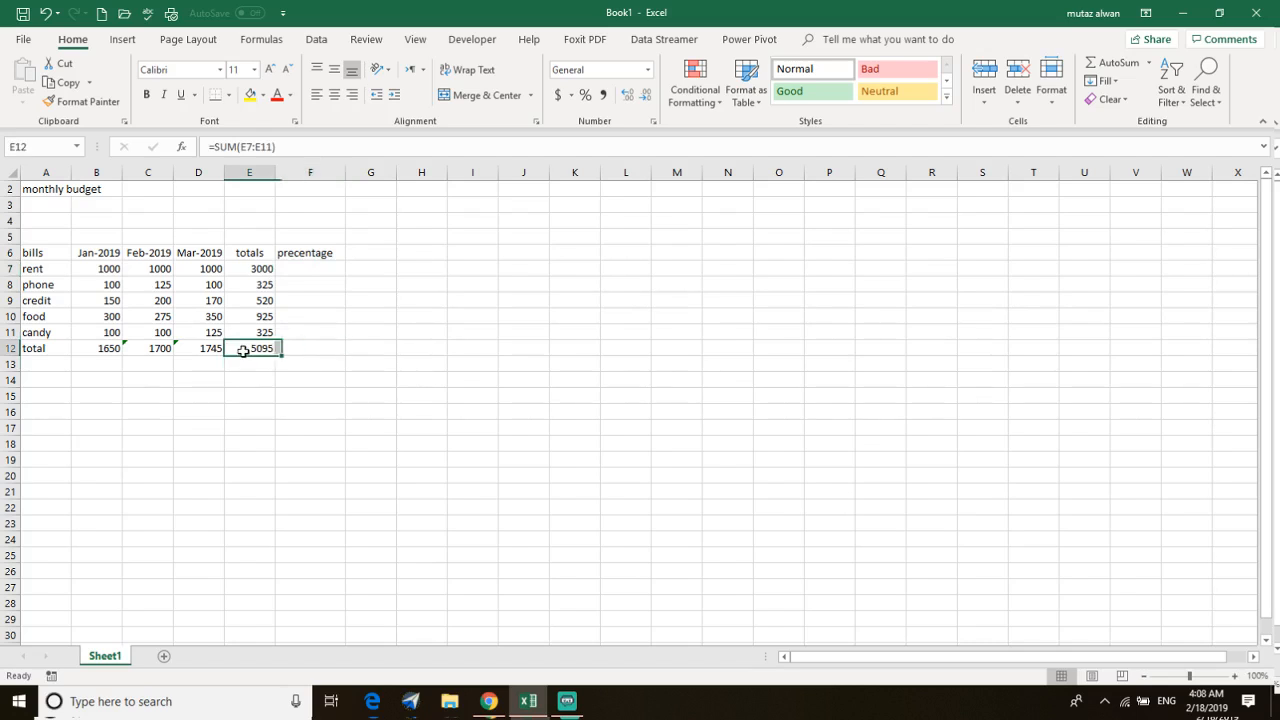
{"action": "double_click", "coordinate": [248, 348]}
{"action": "left_click", "coordinate": [243, 397]}
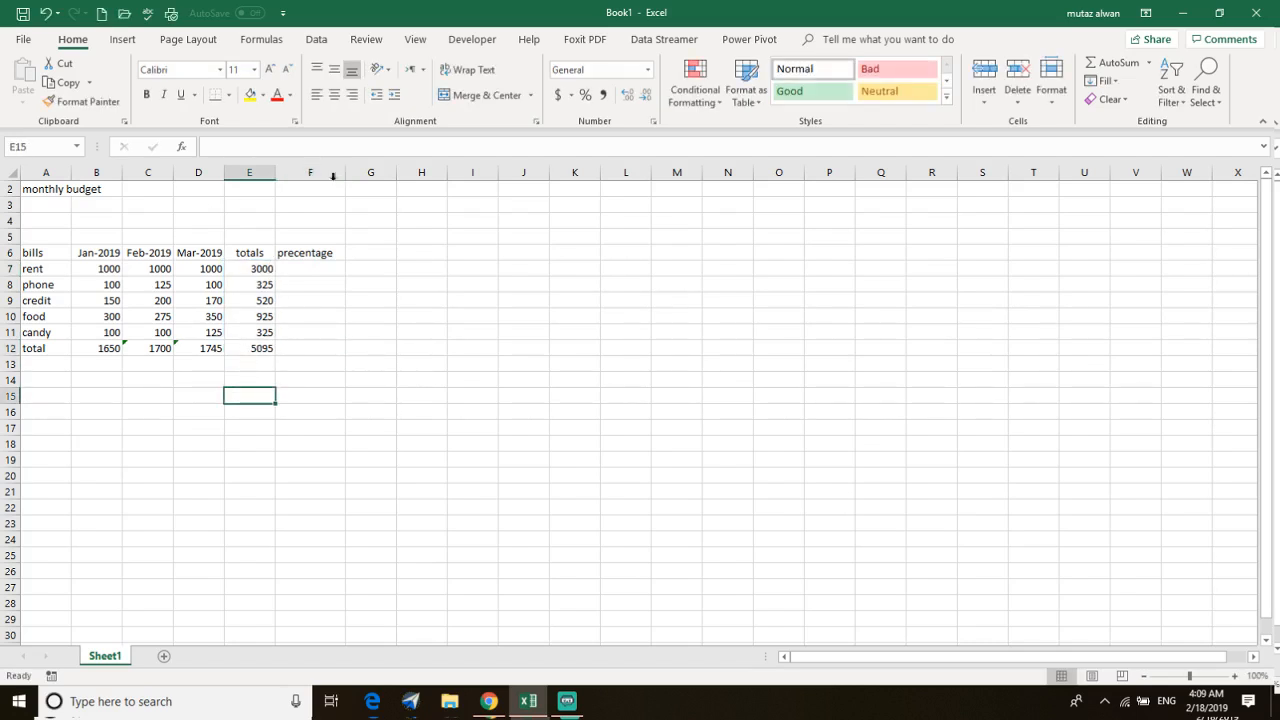
Format F7 as a percentage and calculate the rent's share of the overall total with the formula =E7/E12
{"action": "left_click", "coordinate": [304, 268]}
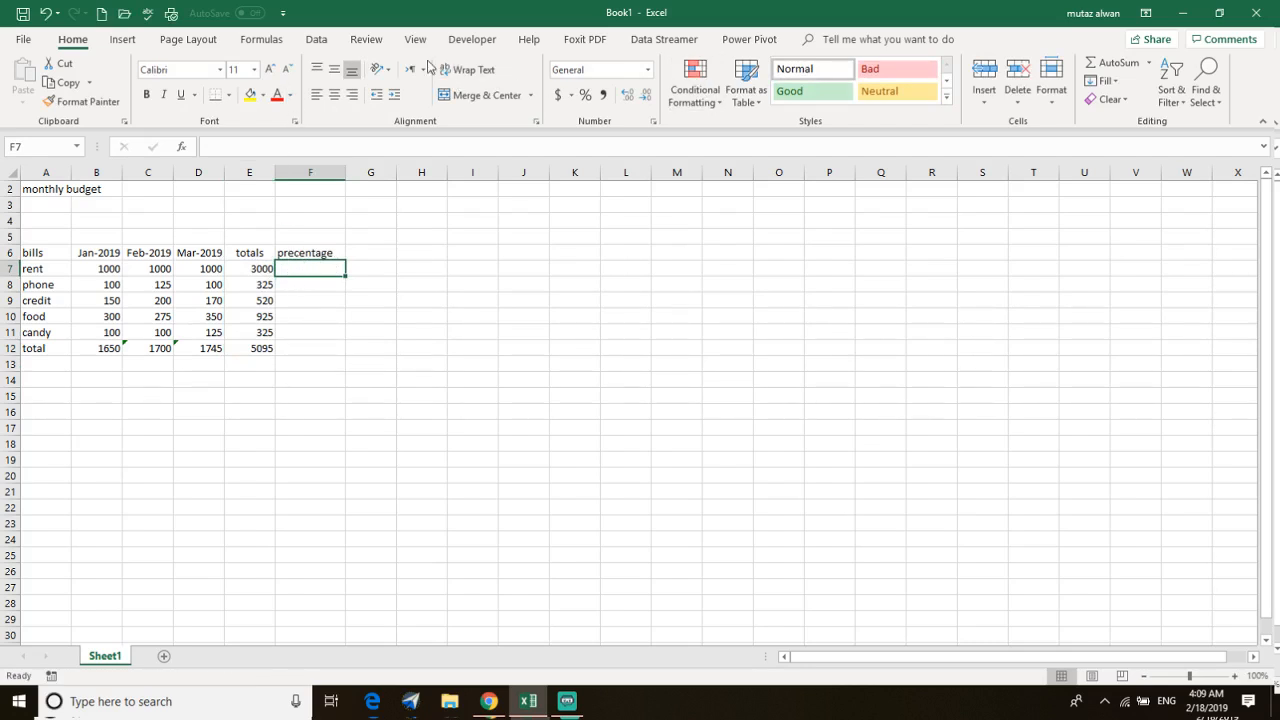
{"action": "left_click", "coordinate": [586, 96]}
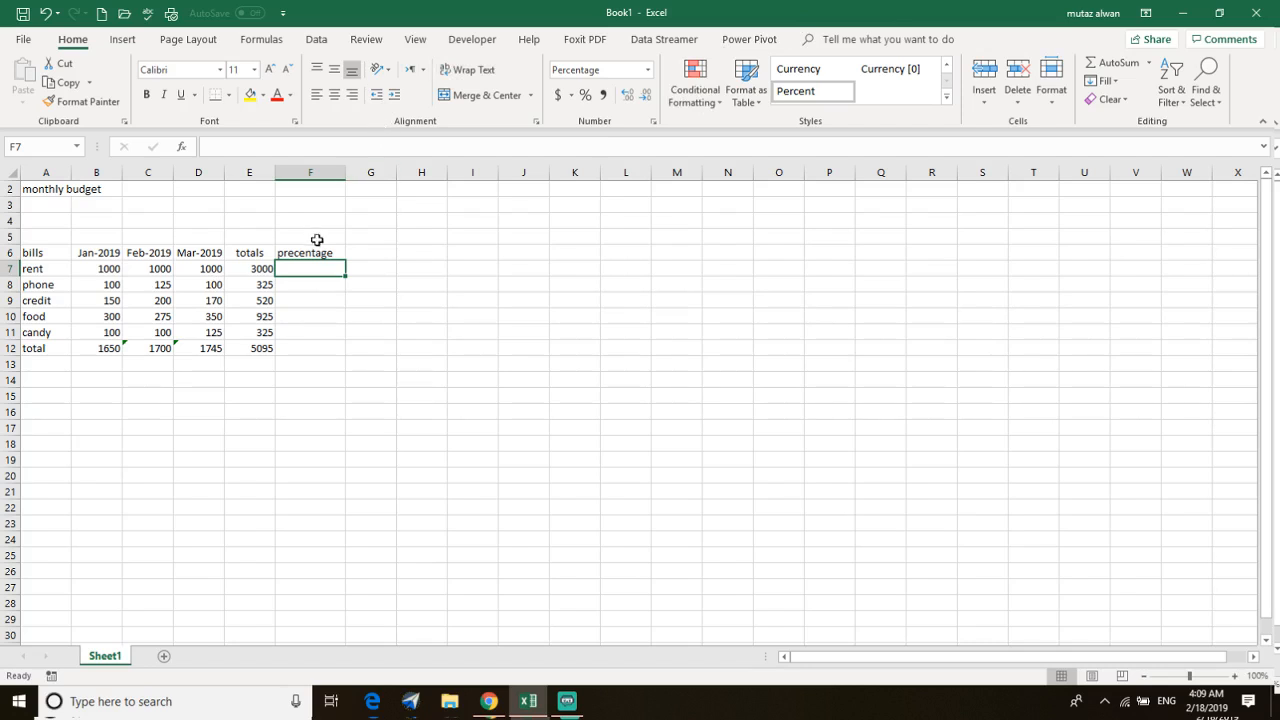
{"action": "double_click", "coordinate": [310, 270]}
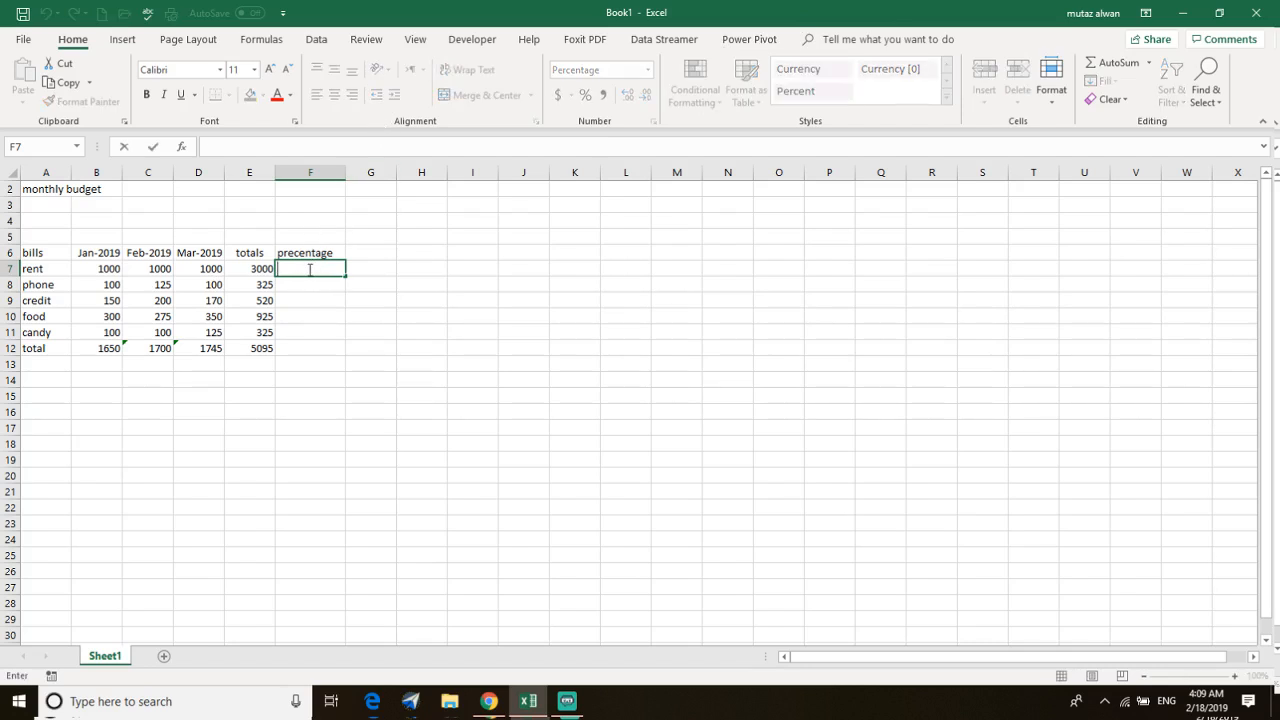
{"action": "type", "text": "=div"}
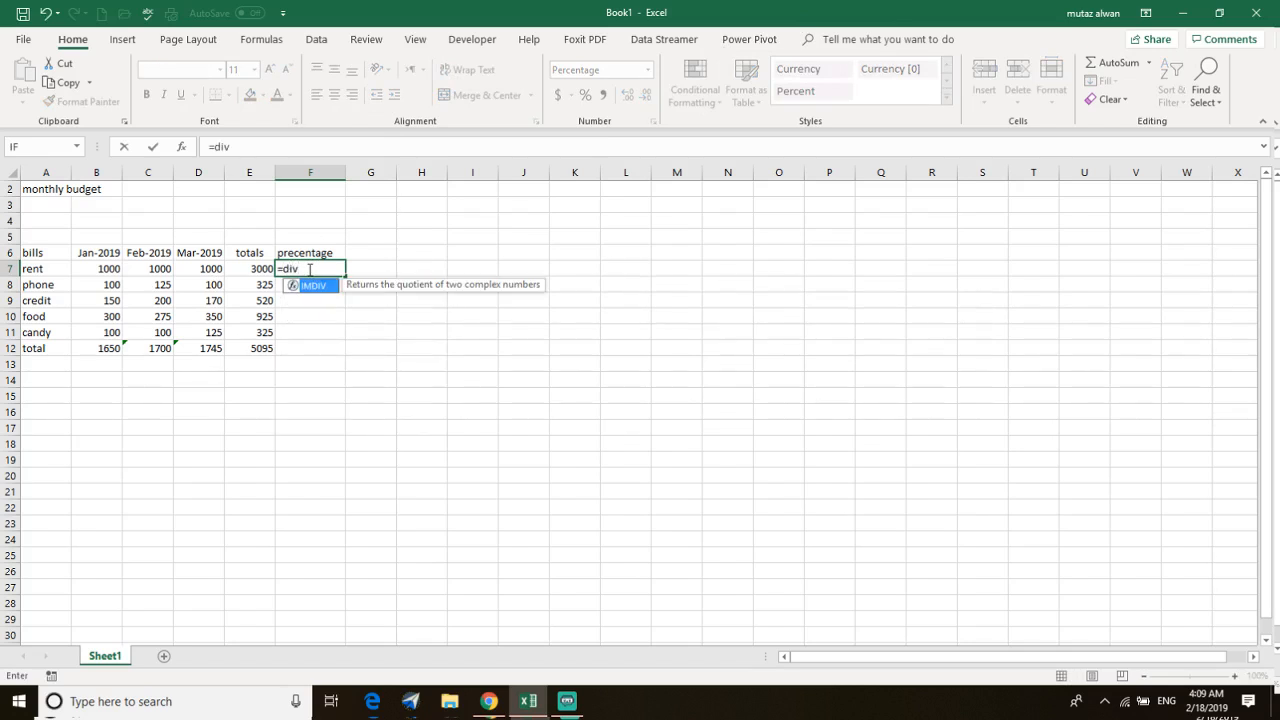
{"action": "key", "text": "BackSpace"}
{"action": "key", "text": "BackSpace"}
{"action": "key", "text": "BackSpace"}
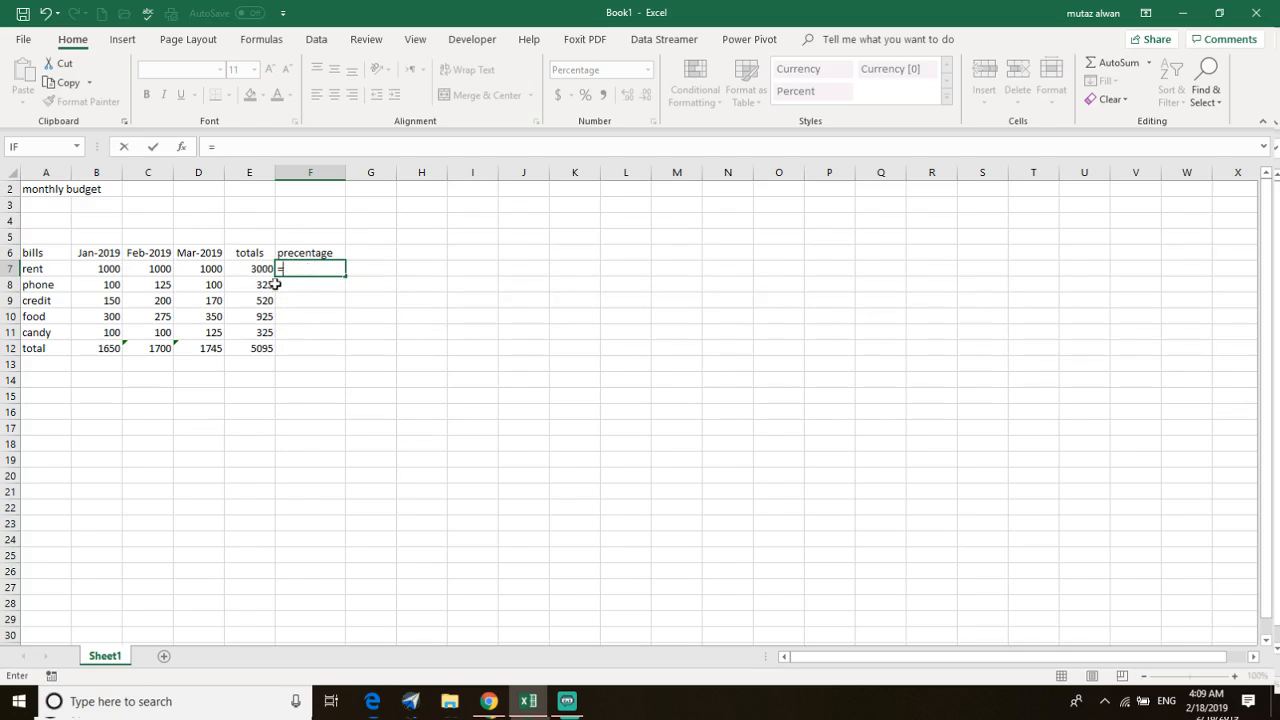
{"action": "left_click", "coordinate": [261, 269]}
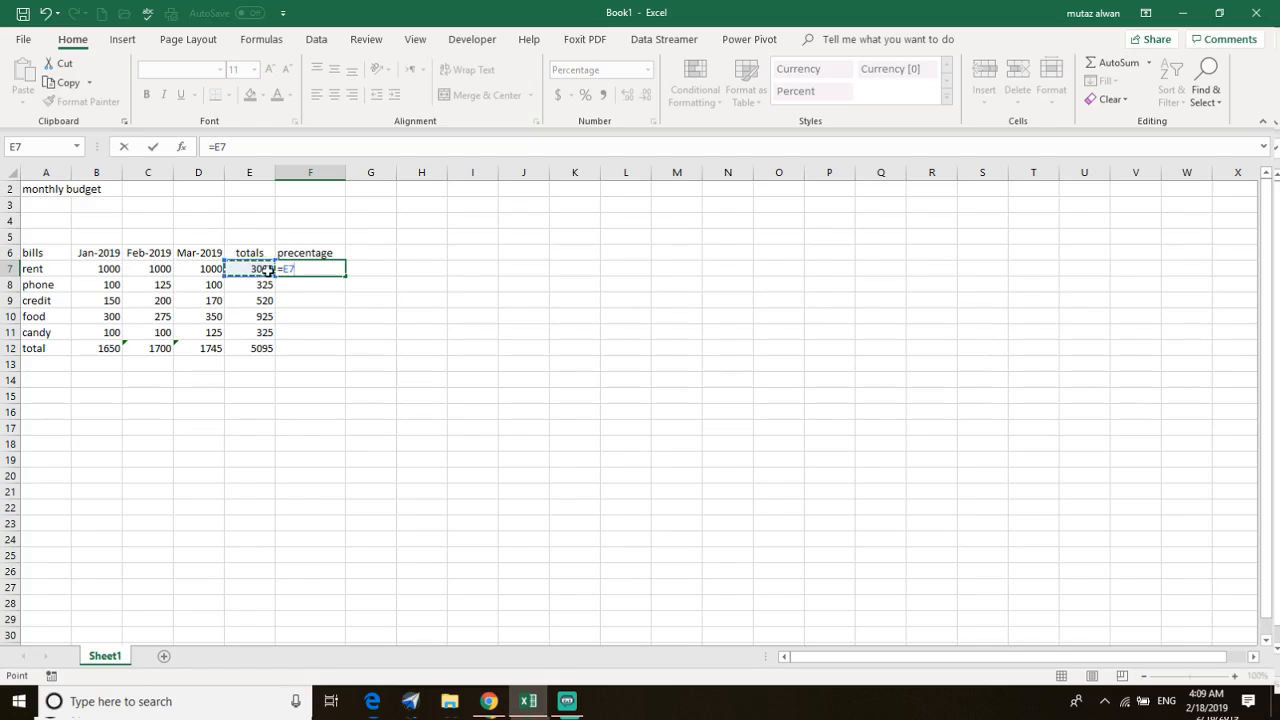
{"action": "type", "text": "/"}
{"action": "left_click", "coordinate": [262, 347]}
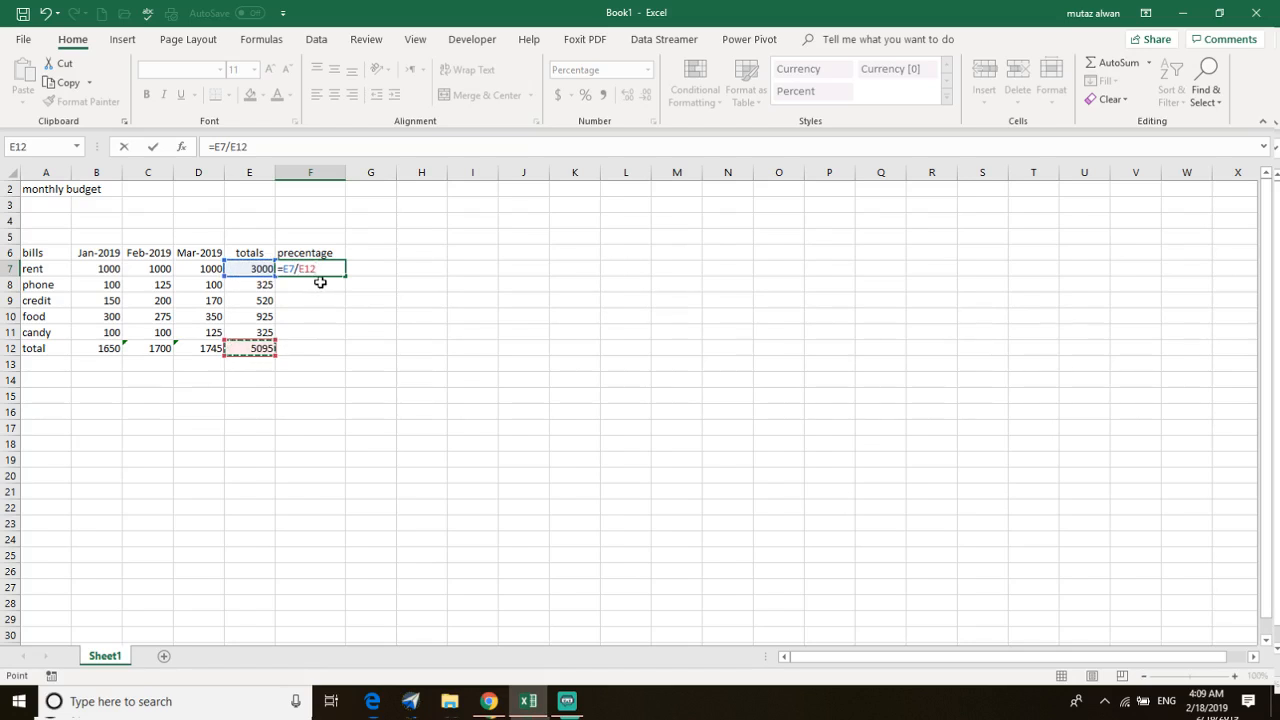
{"action": "key", "text": "Return"}
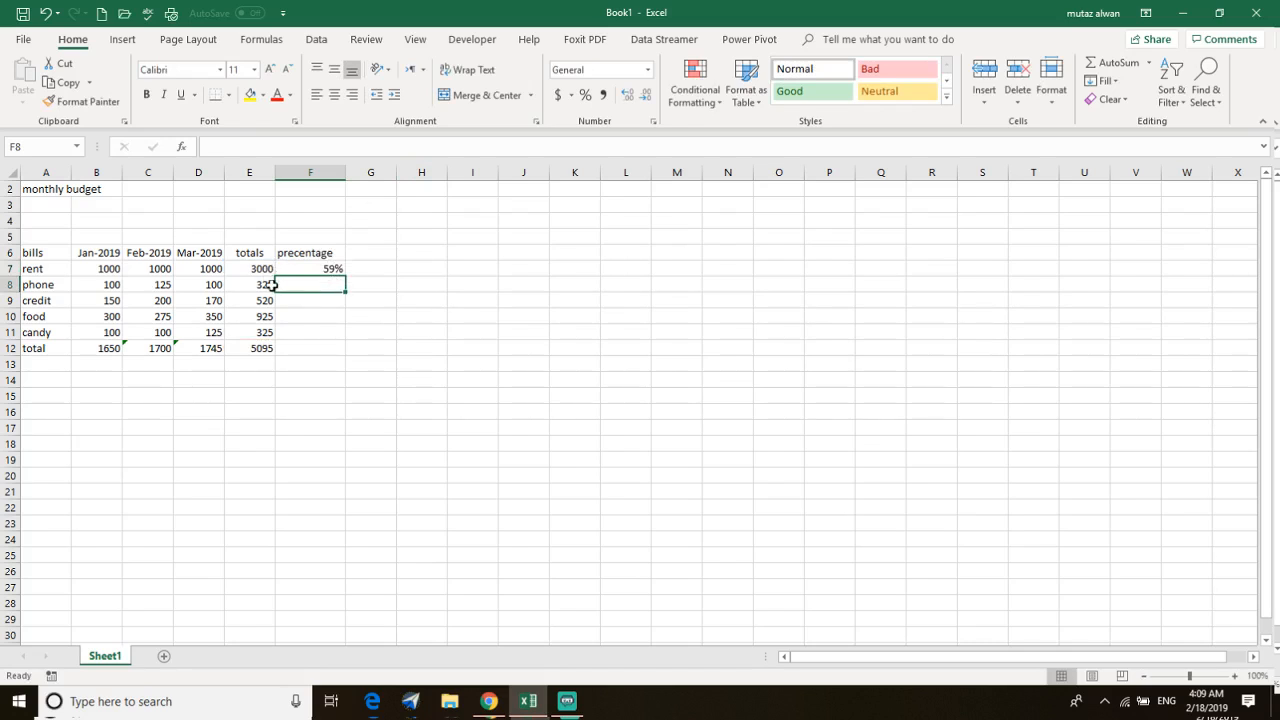
Copy the rent percentage formula from F7 to F8:F12 for the remaining bills and the total row
{"action": "left_click", "coordinate": [299, 267]}
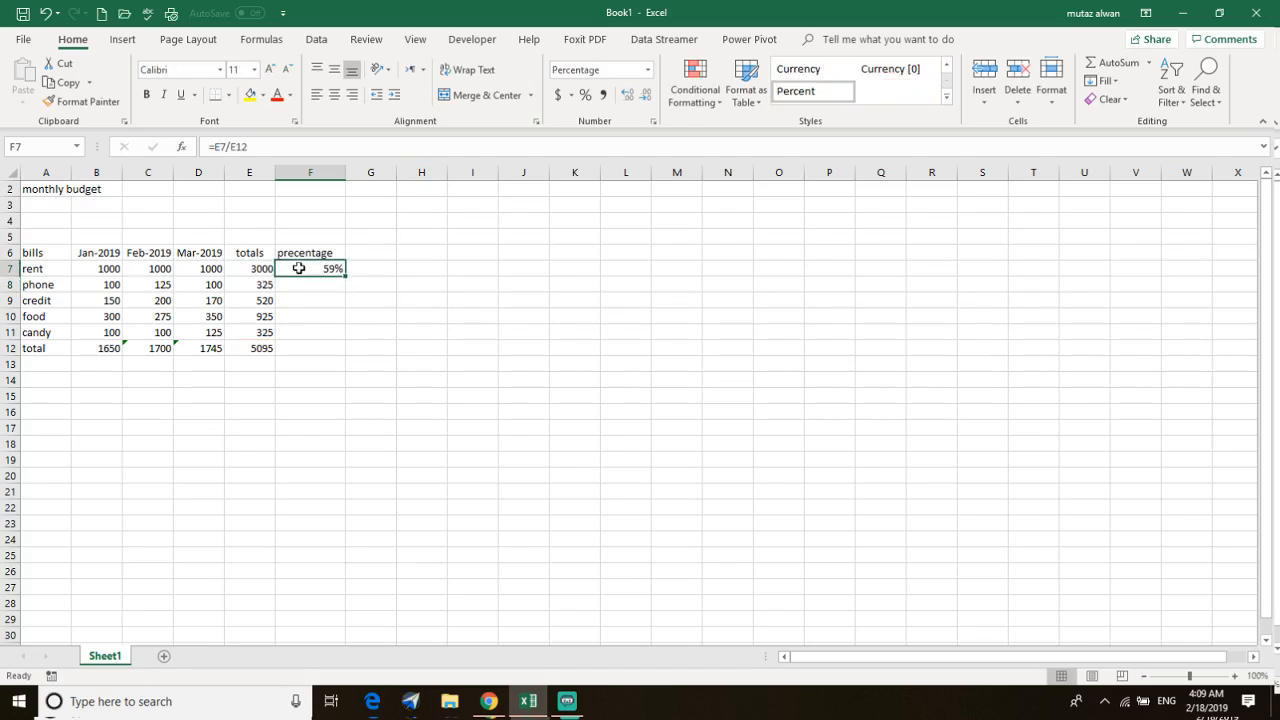
{"action": "key", "text": "ctrl+c"}
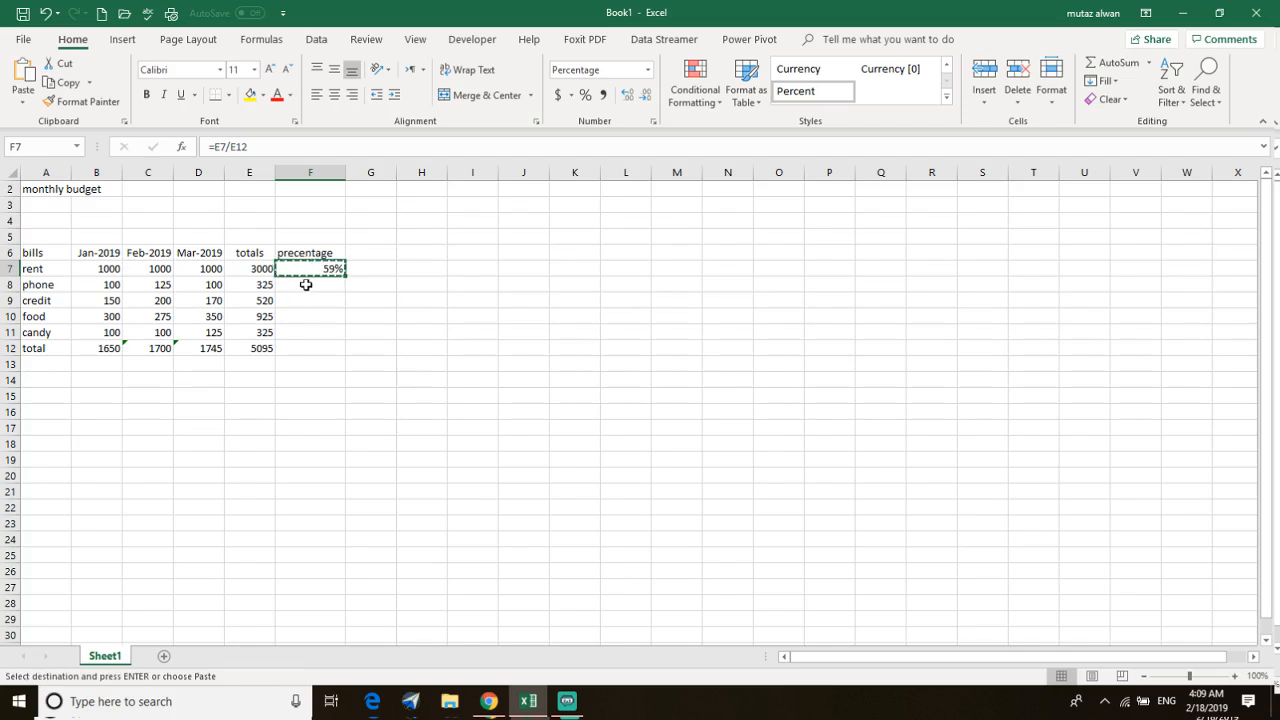
{"action": "left_click_drag", "start_coordinate": [301, 285], "coordinate": [320, 343]}
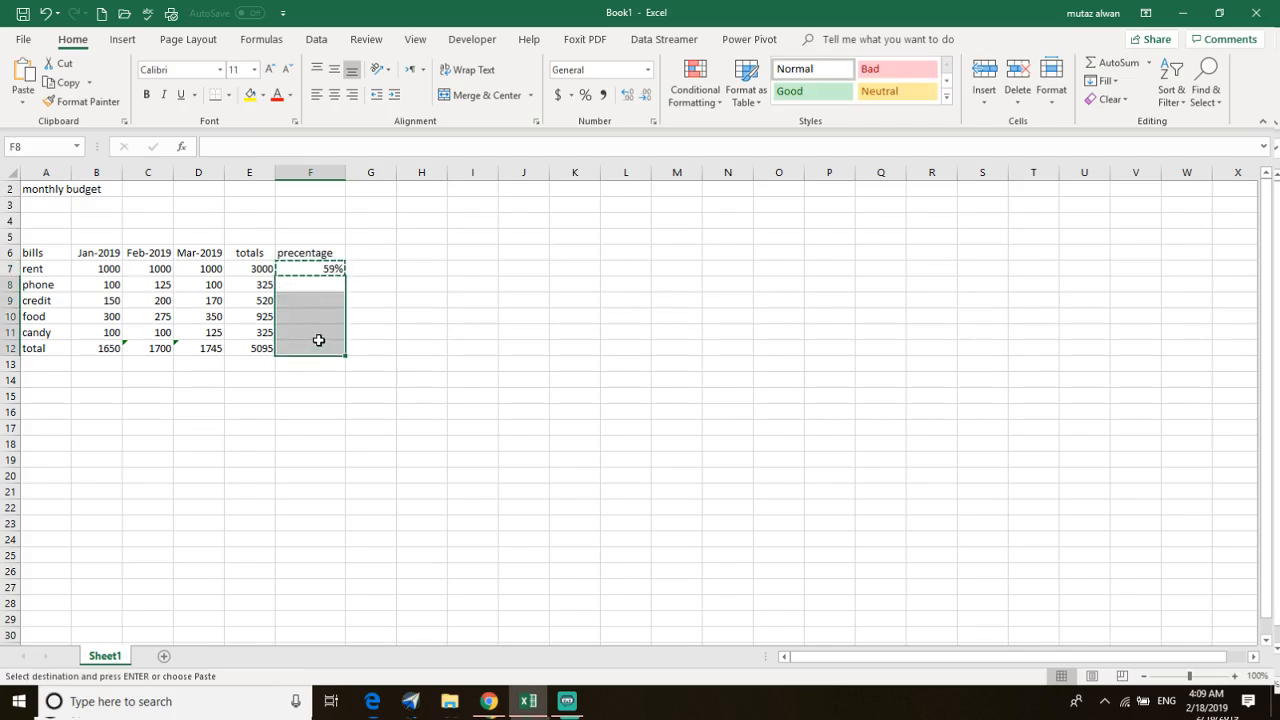
{"action": "key", "text": "ctrl+v"}
{"action": "key", "text": "Escape"}
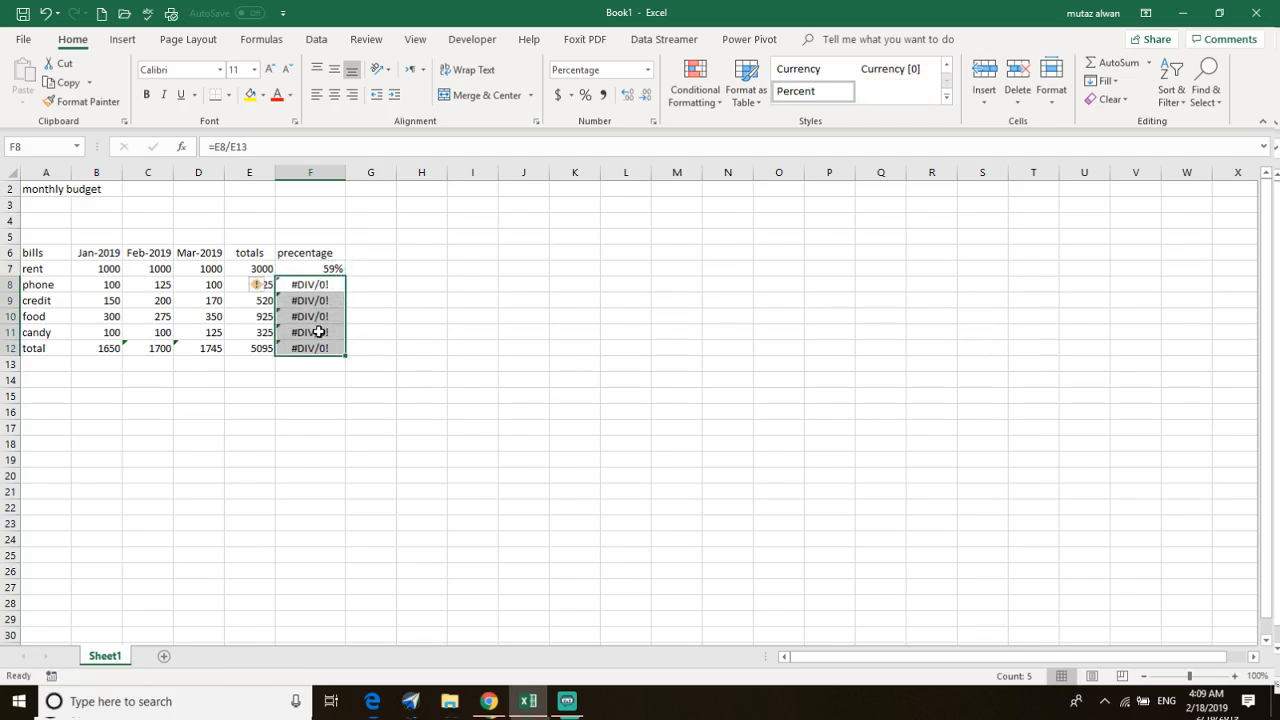
{"action": "left_click", "coordinate": [378, 316]}
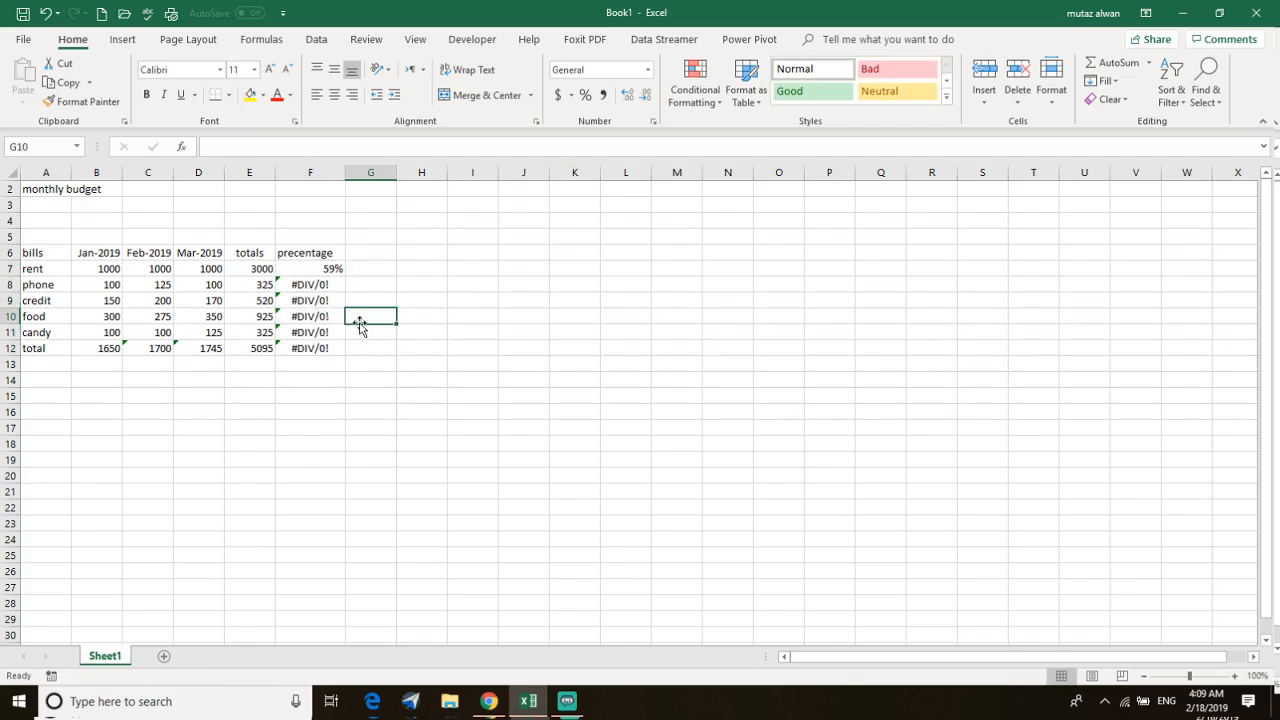
Check the references in F8's formula and fix the total's row in the rent percentage formula, making F7 =E7/E$12
{"action": "left_click", "coordinate": [300, 286]}
{"action": "double_click", "coordinate": [310, 286]}
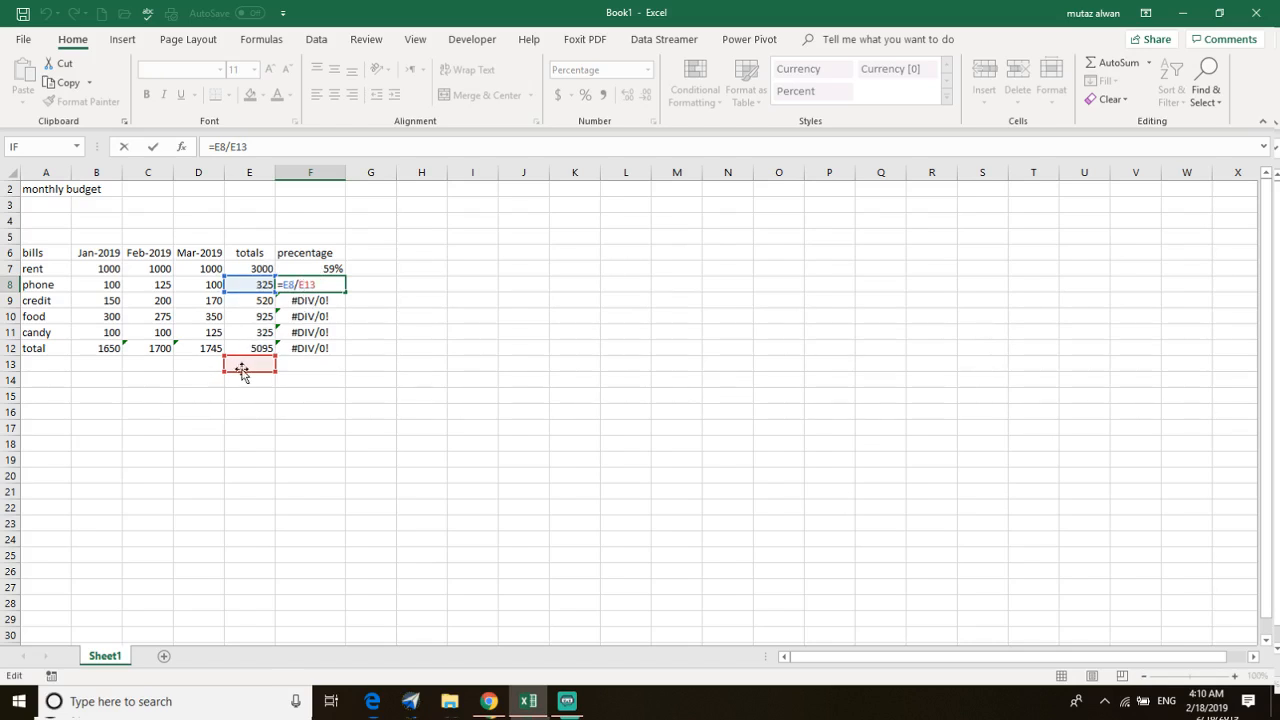
{"action": "double_click", "coordinate": [325, 268]}
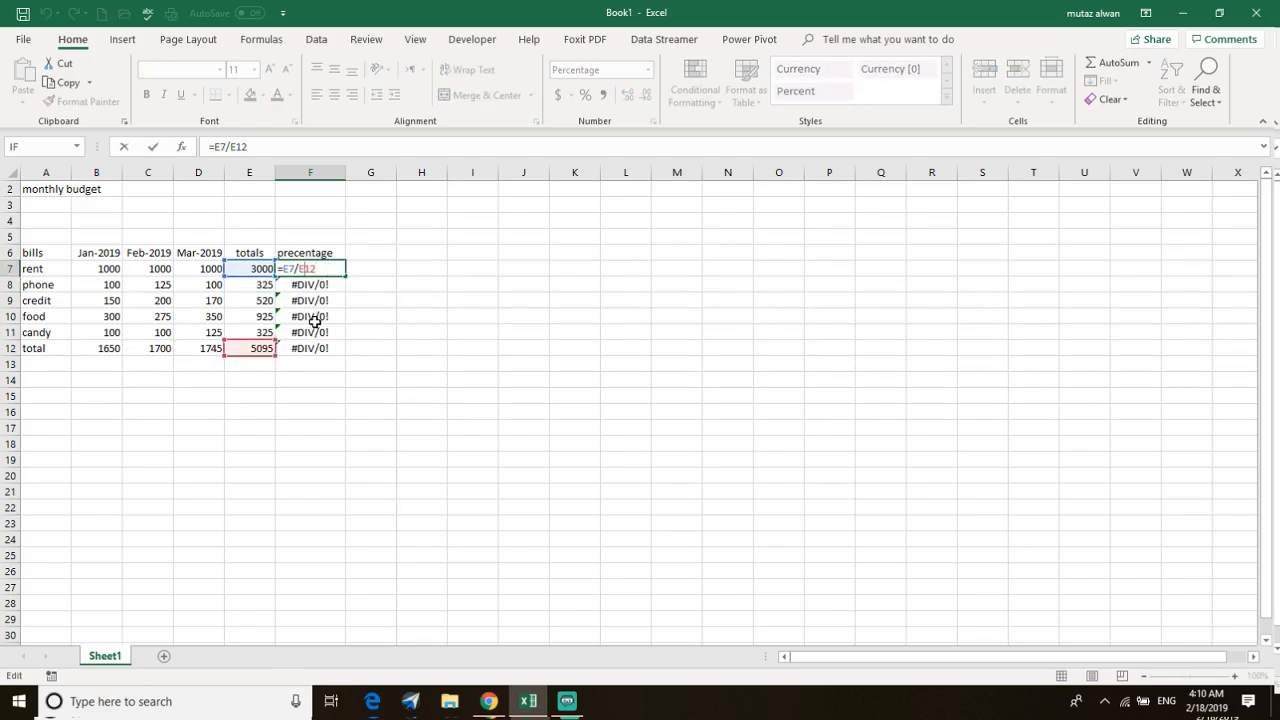
{"action": "type", "text": "$12$"}
{"action": "key", "text": "Return"}
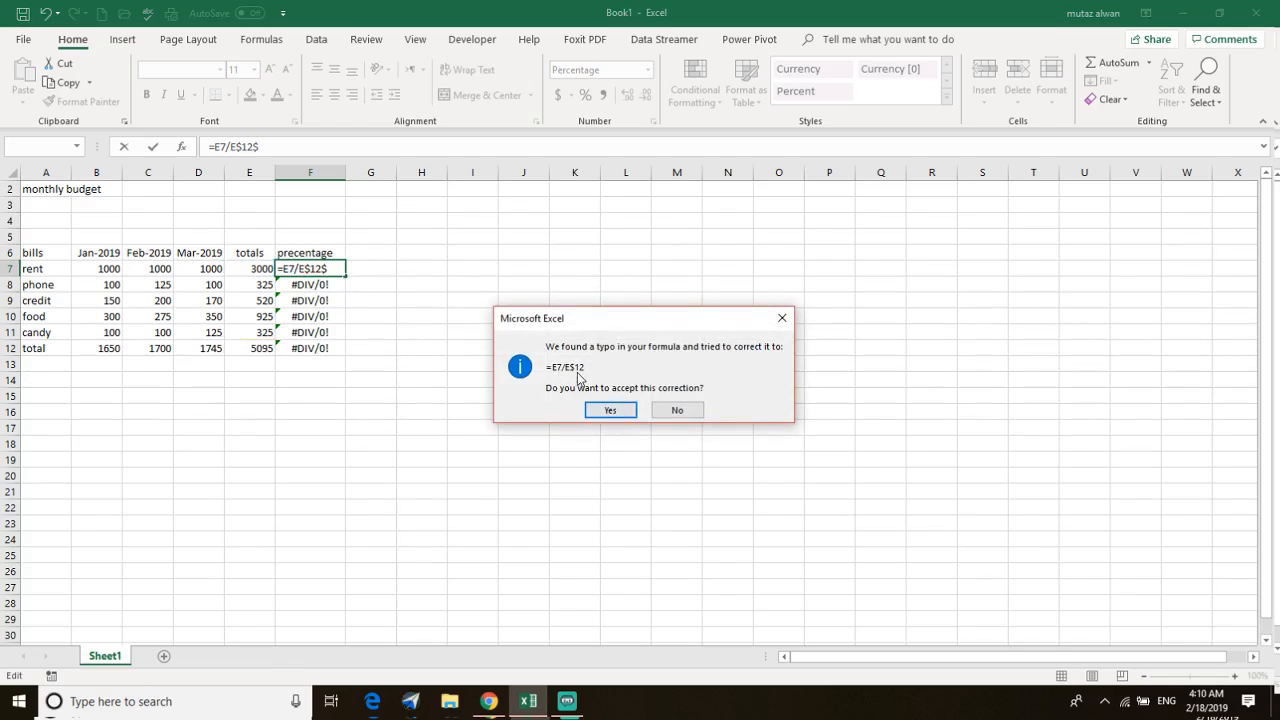
{"action": "left_click", "coordinate": [612, 408]}
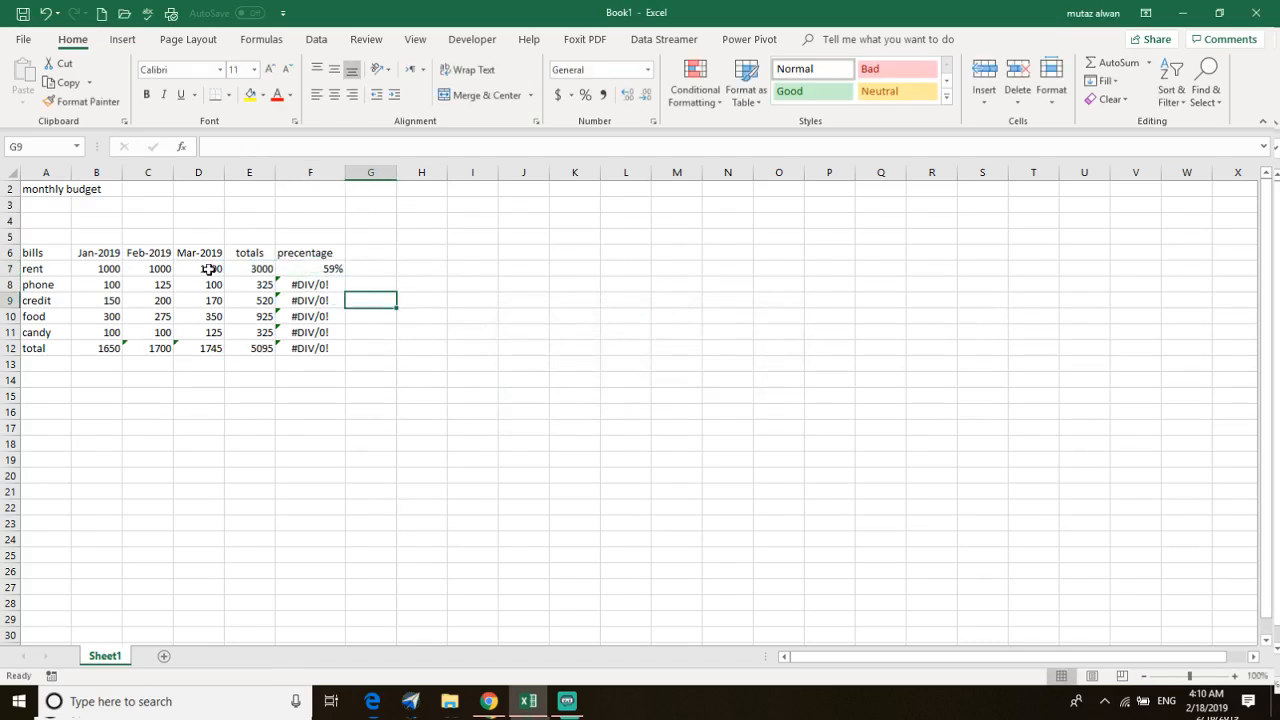
Make the total reference in F7 fully absolute so the rent percentage formula reads =E7/$E$12
{"action": "left_click", "coordinate": [320, 271]}
{"action": "double_click", "coordinate": [320, 271]}
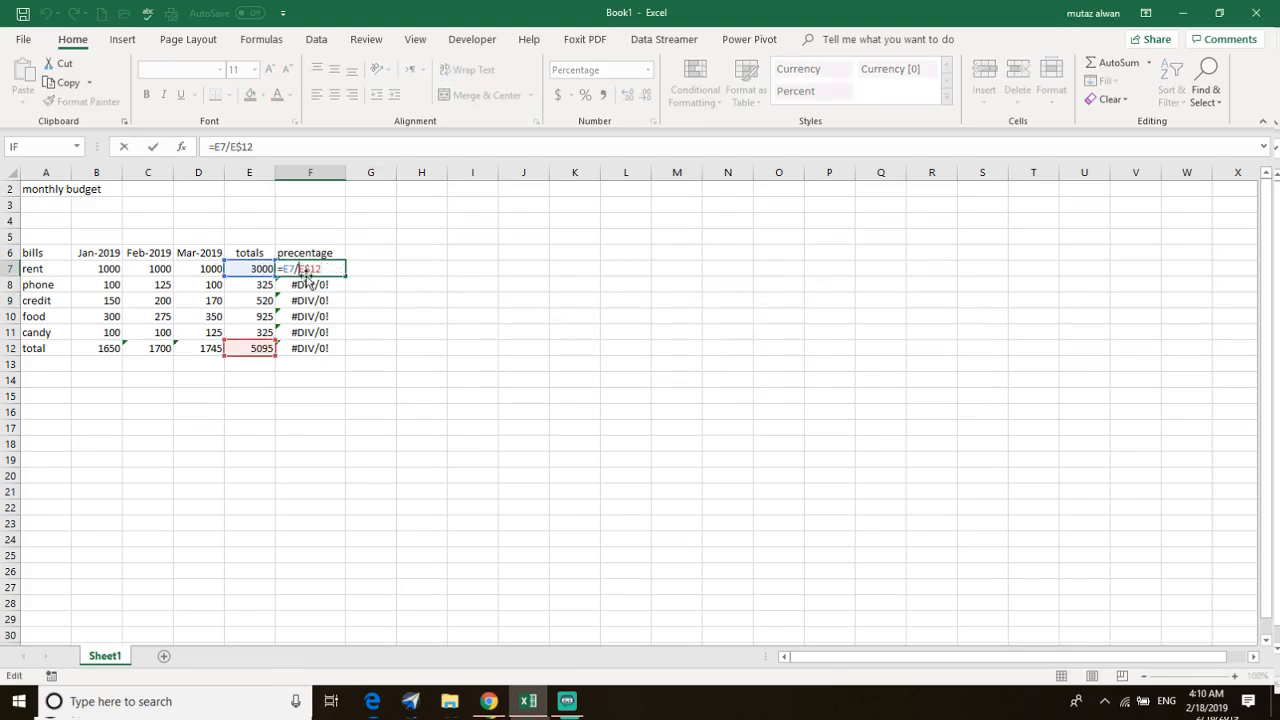
{"action": "type", "text": "$"}
{"action": "double_click", "coordinate": [334, 271]}
{"action": "left_click", "coordinate": [385, 267]}
{"action": "left_click", "coordinate": [352, 238]}
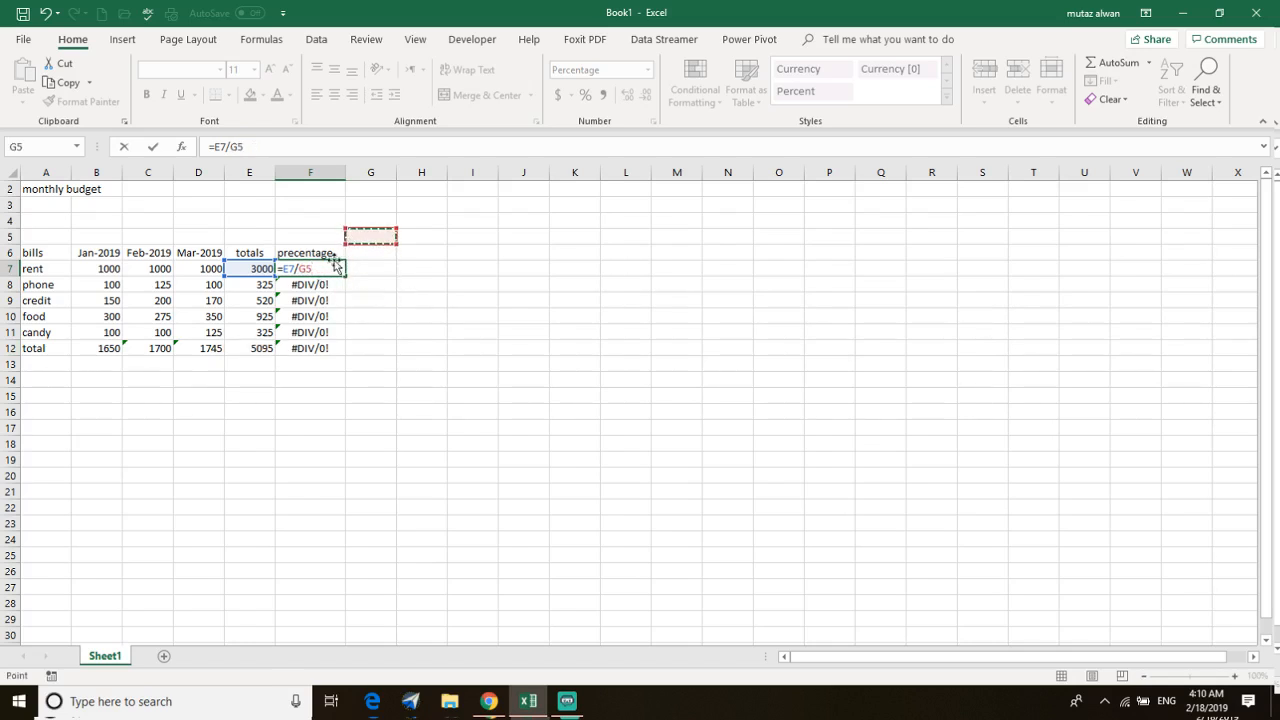
{"action": "left_click", "coordinate": [326, 271]}
{"action": "key", "text": "BackSpace"}
{"action": "key", "text": "BackSpace"}
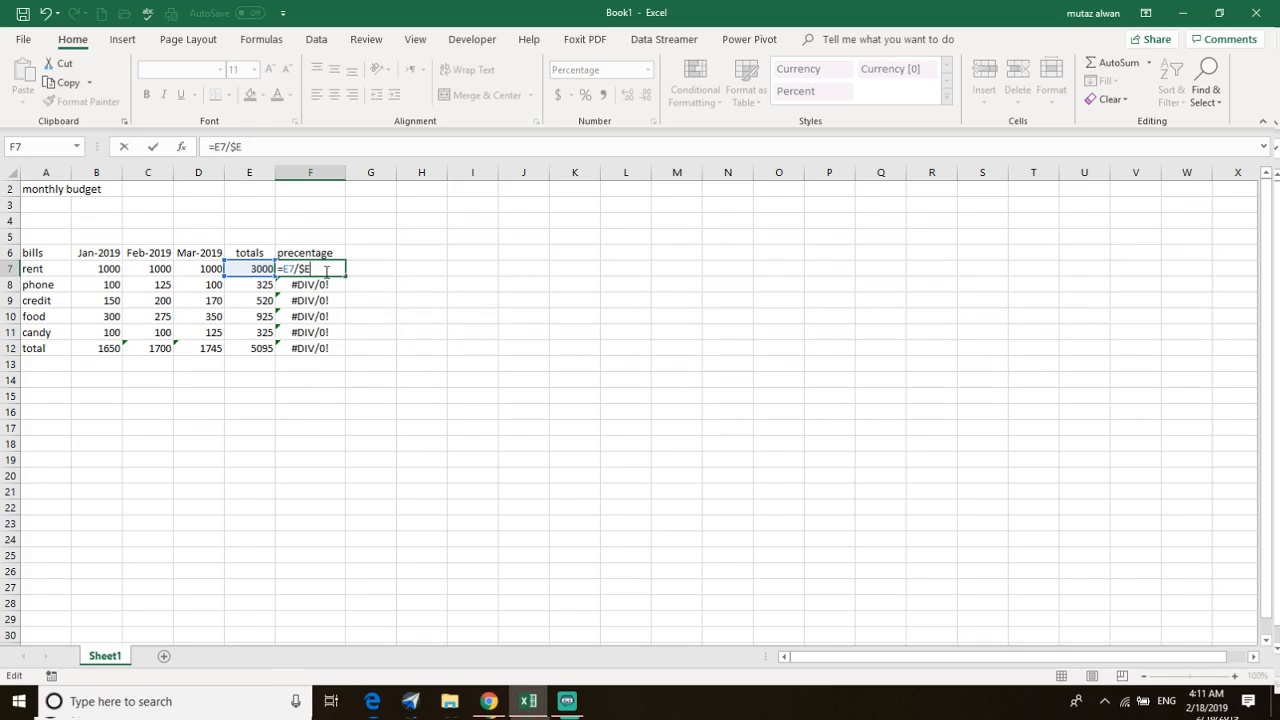
{"action": "type", "text": "12"}
{"action": "key", "text": "Return"}
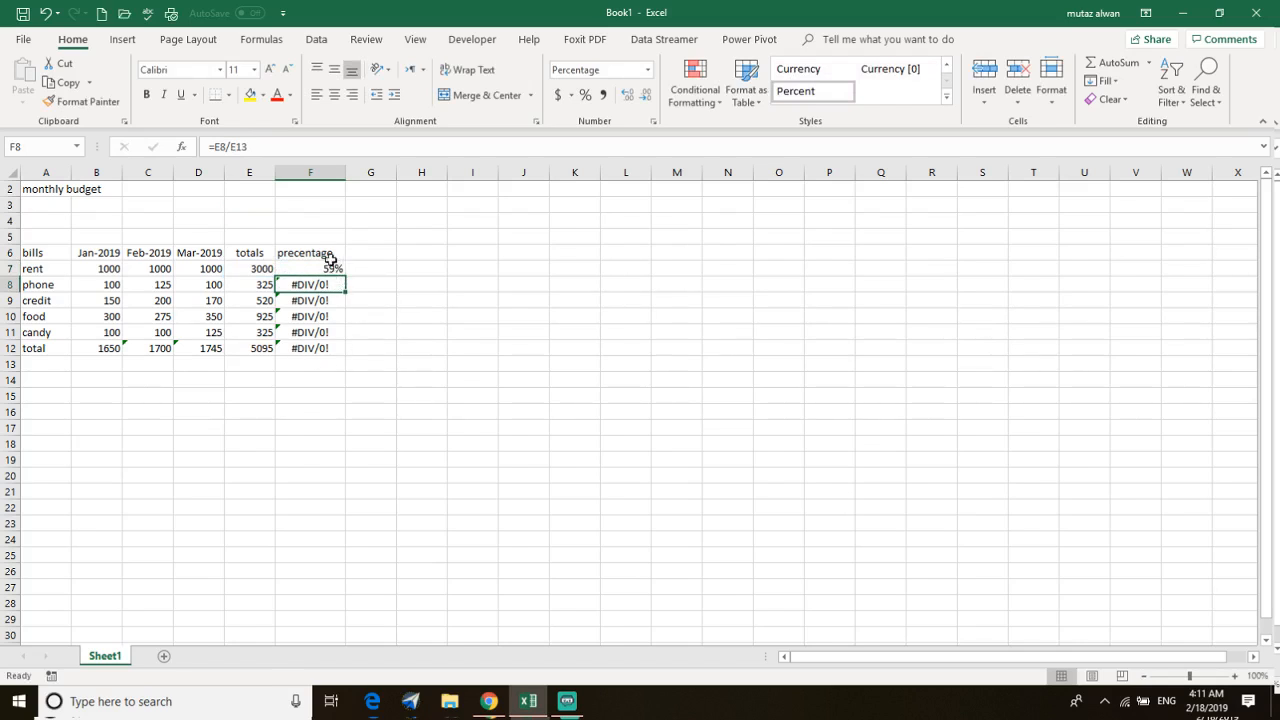
Copy the rent percentage formula from F7 to F8:F12 for the remaining bills and the total row
{"action": "left_click", "coordinate": [324, 269]}
{"action": "key", "text": "ctrl+c"}
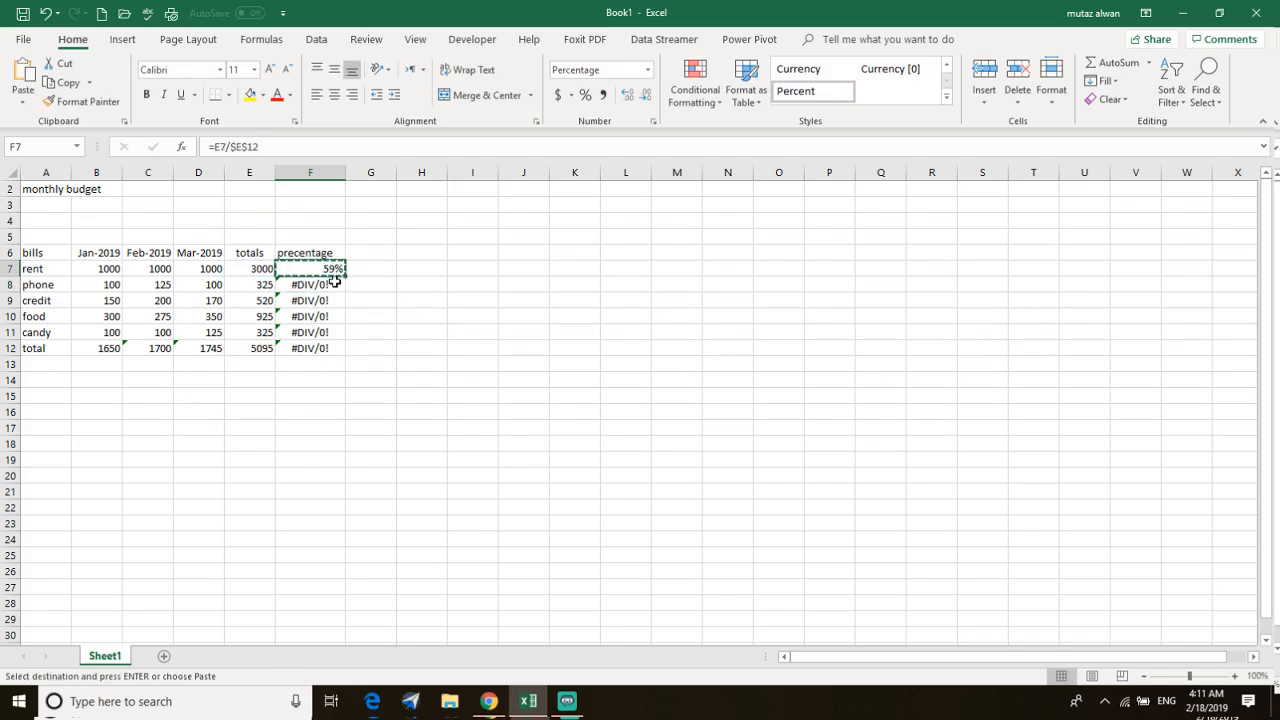
{"action": "left_click_drag", "start_coordinate": [322, 285], "coordinate": [317, 348]}
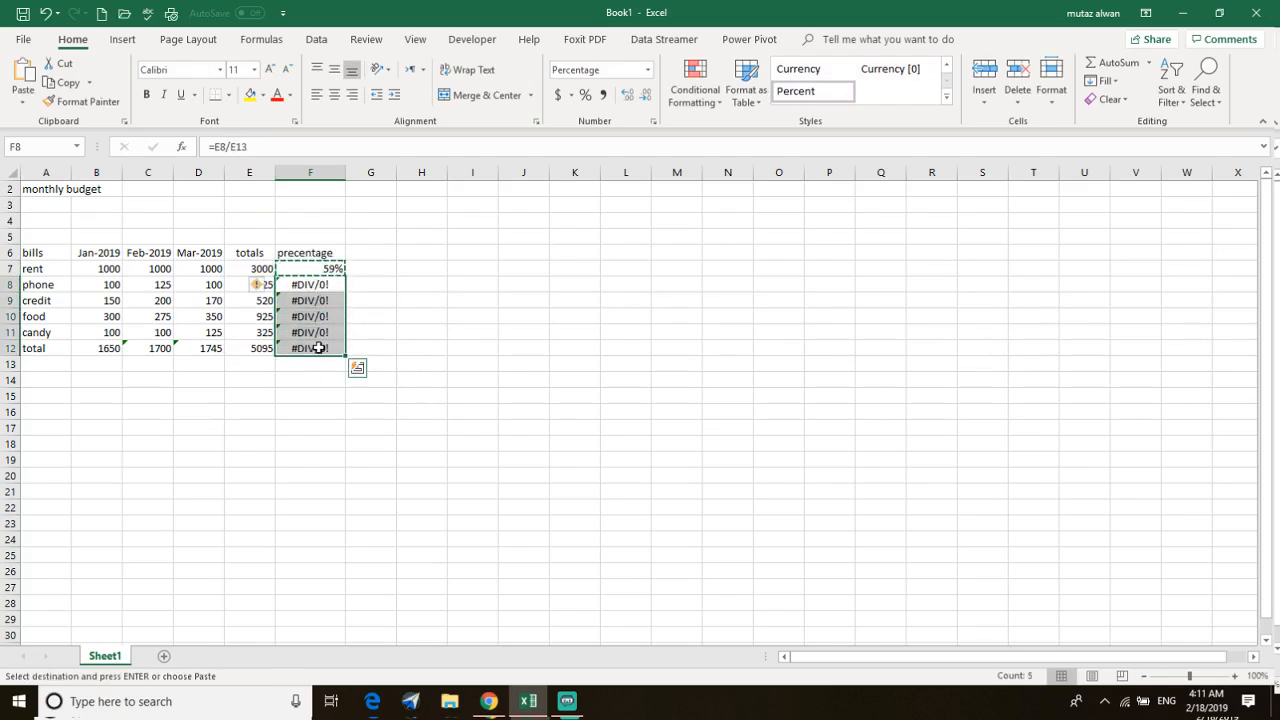
{"action": "key", "text": "ctrl+q"}
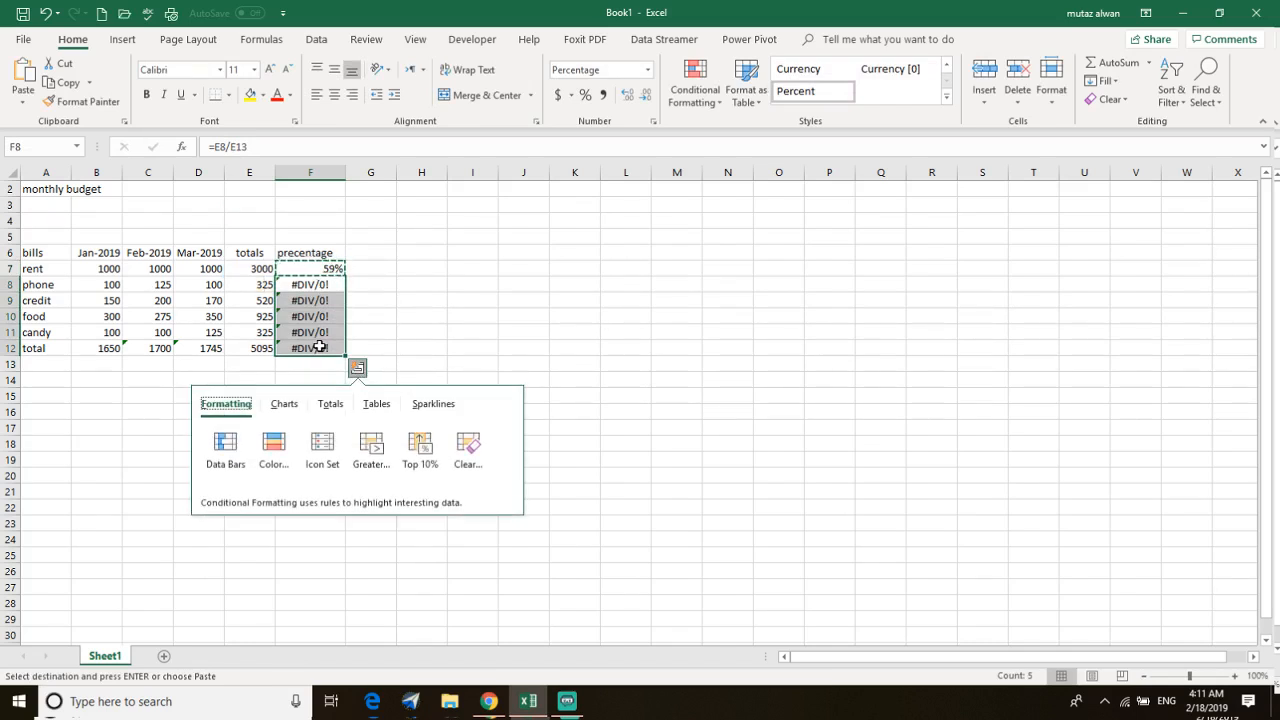
{"action": "left_click", "coordinate": [327, 285]}
{"action": "left_click_drag", "start_coordinate": [327, 285], "coordinate": [310, 347]}
{"action": "key", "text": "ctrl+v"}
{"action": "left_click", "coordinate": [402, 303]}
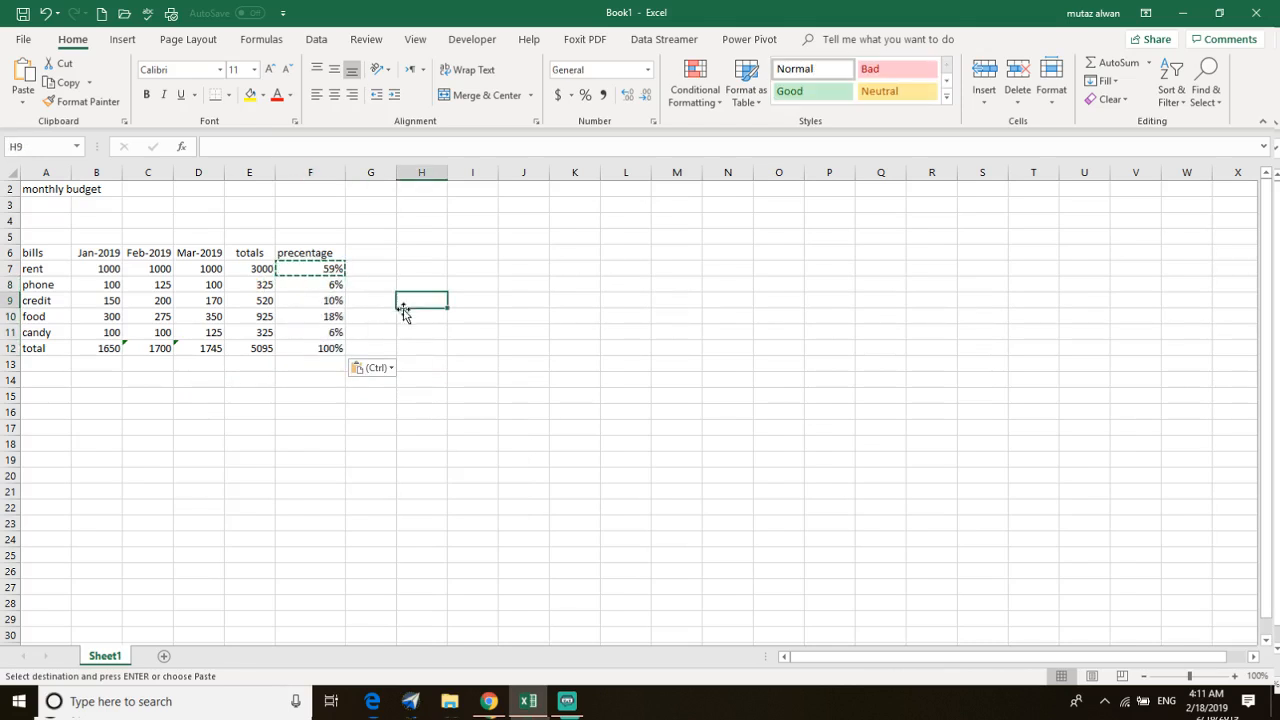
Examine the formulas in F8:F12 to check which cells each percentage refers to
{"action": "left_click", "coordinate": [302, 287]}
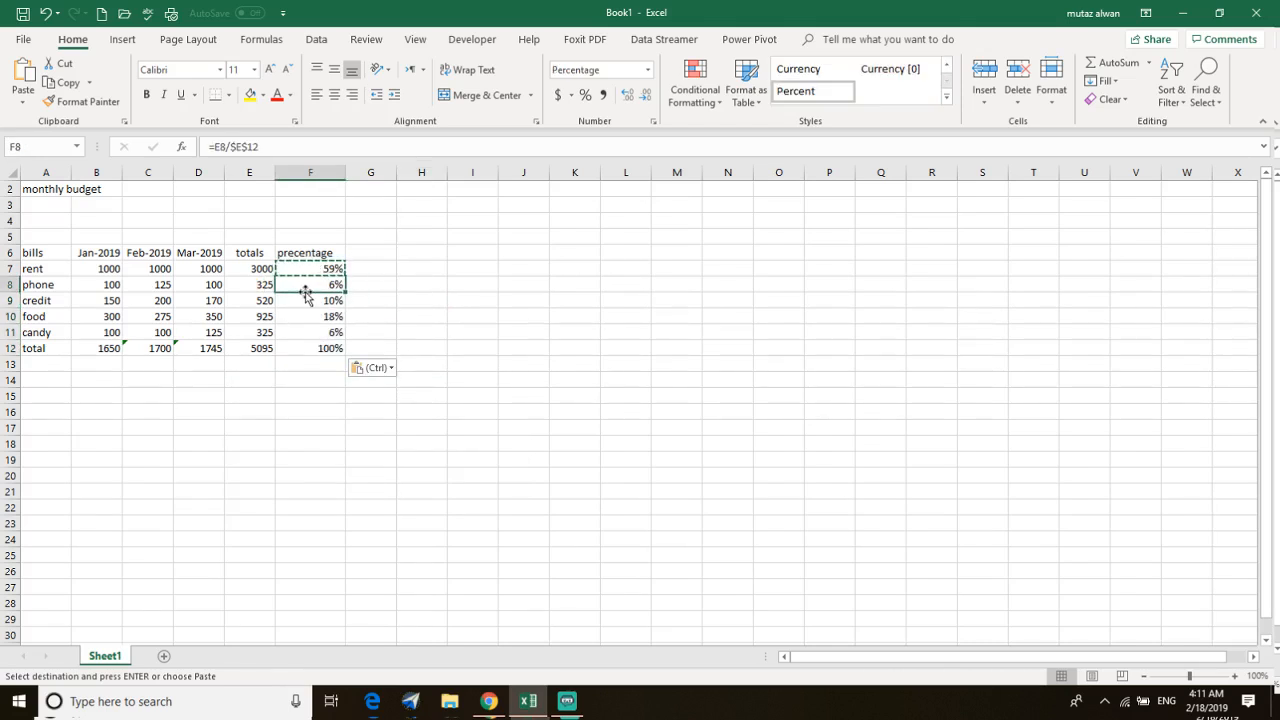
{"action": "double_click", "coordinate": [306, 287]}
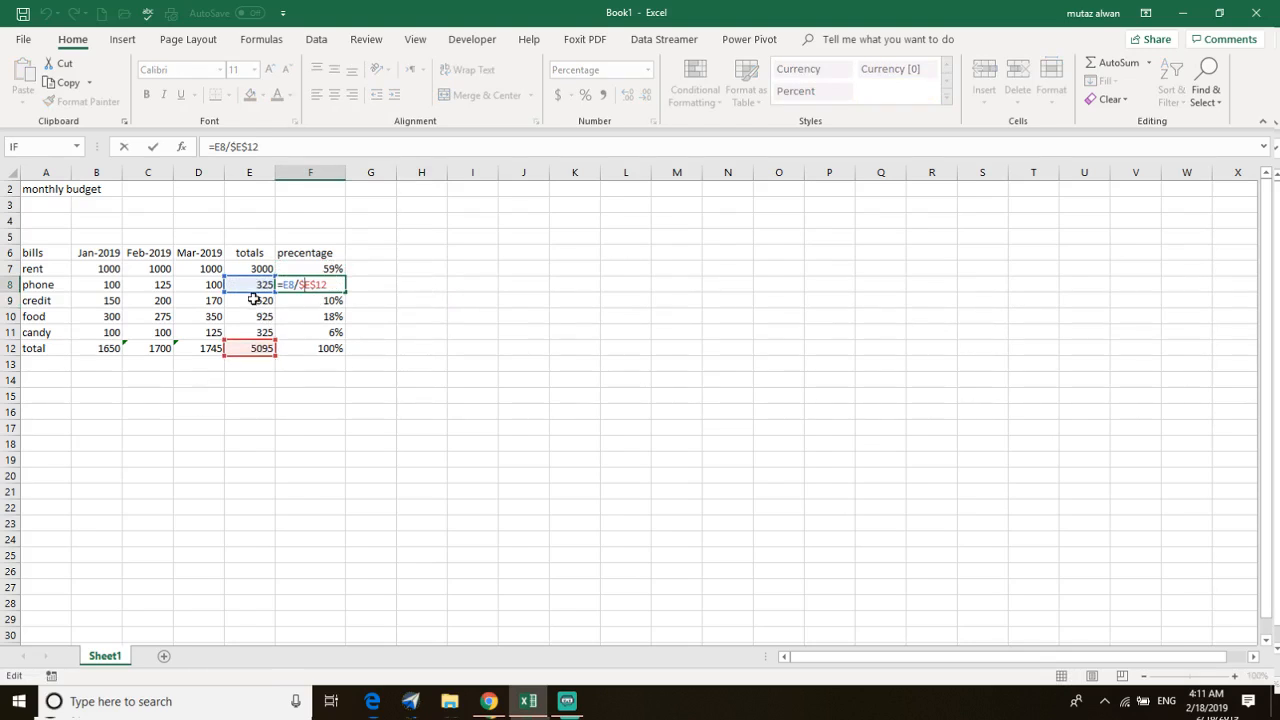
{"action": "key", "text": "Return"}
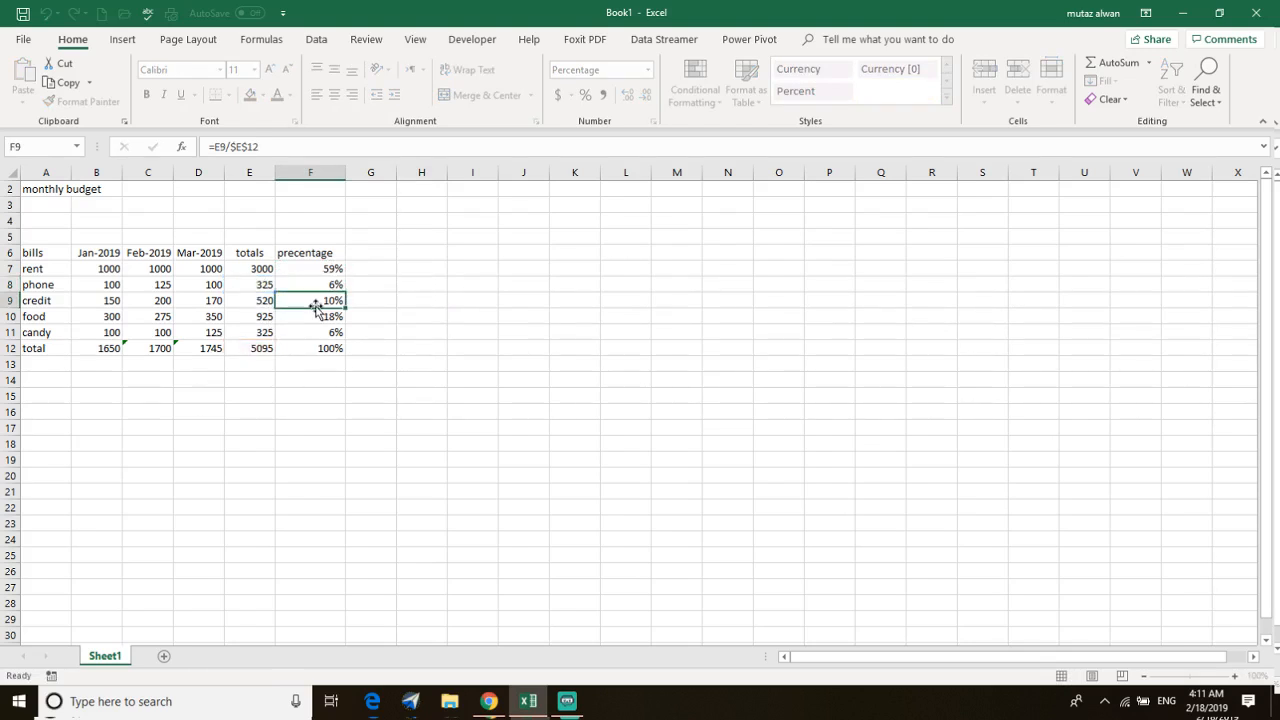
{"action": "key", "text": "ctrl+Down"}
{"action": "double_click", "coordinate": [312, 302]}
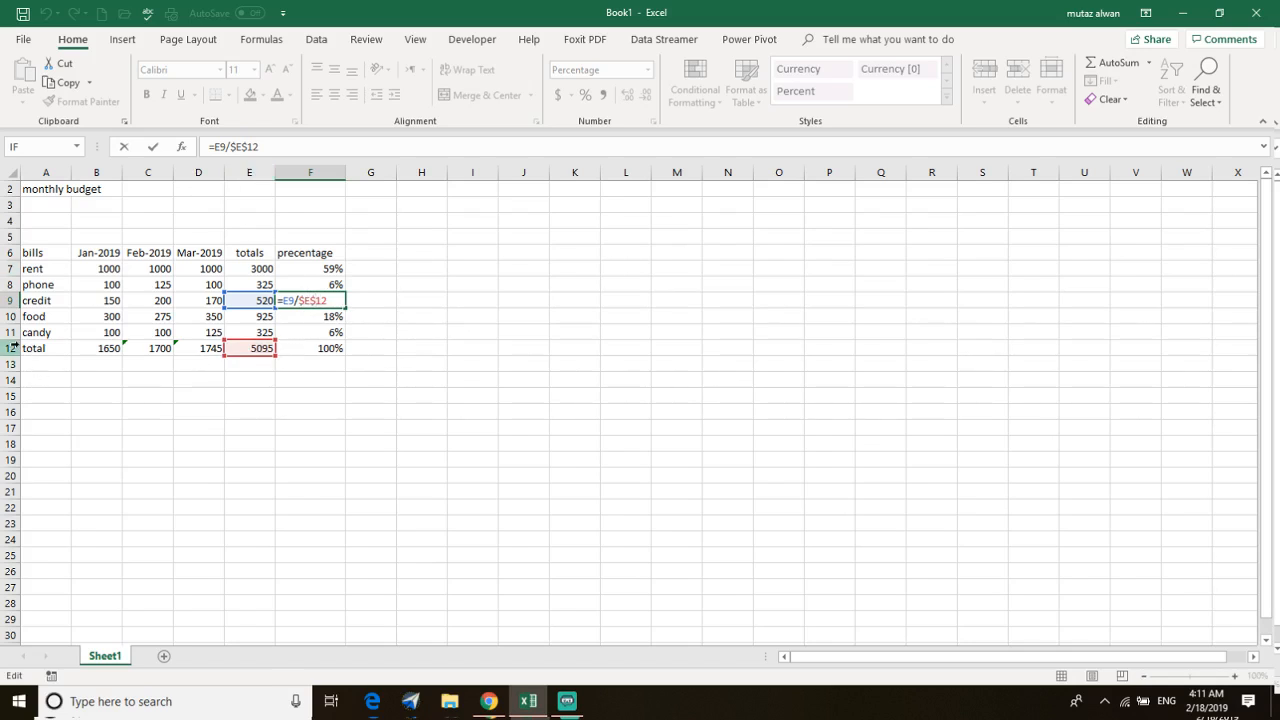
{"action": "left_click", "coordinate": [310, 329]}
{"action": "left_click", "coordinate": [316, 320]}
{"action": "left_click", "coordinate": [316, 331]}
{"action": "left_click", "coordinate": [314, 348]}
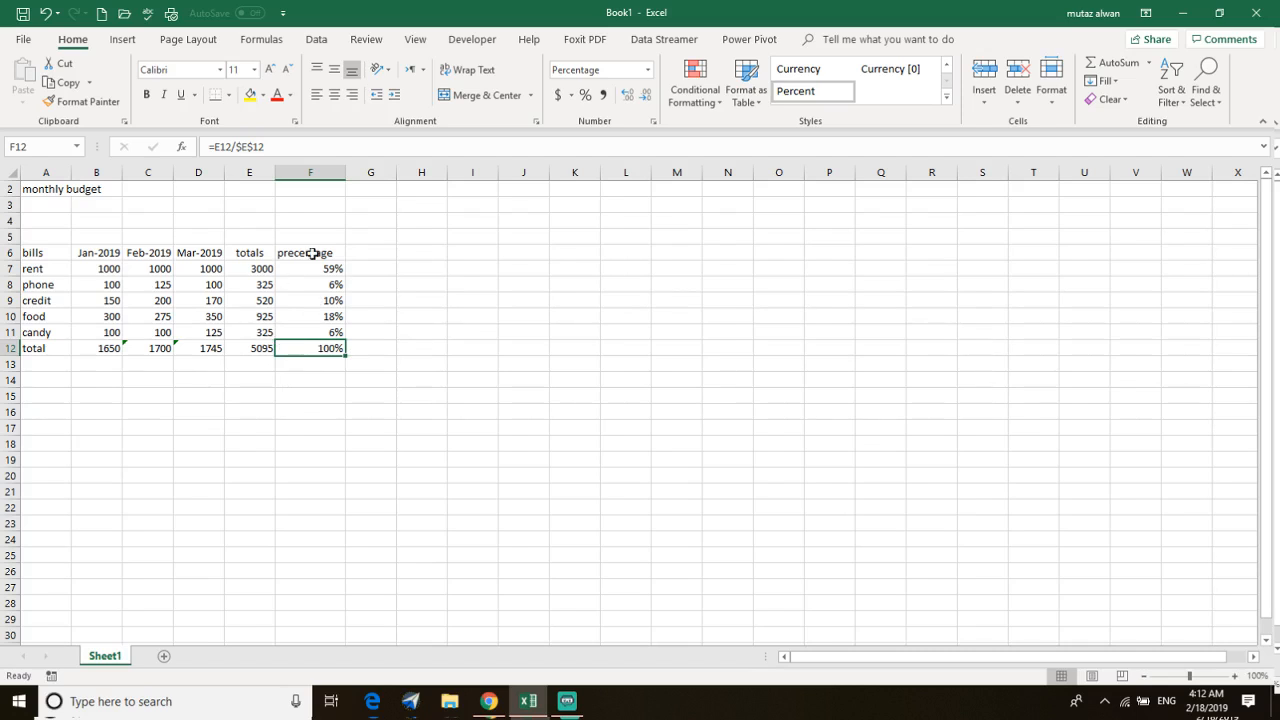
{"action": "left_click", "coordinate": [309, 285]}
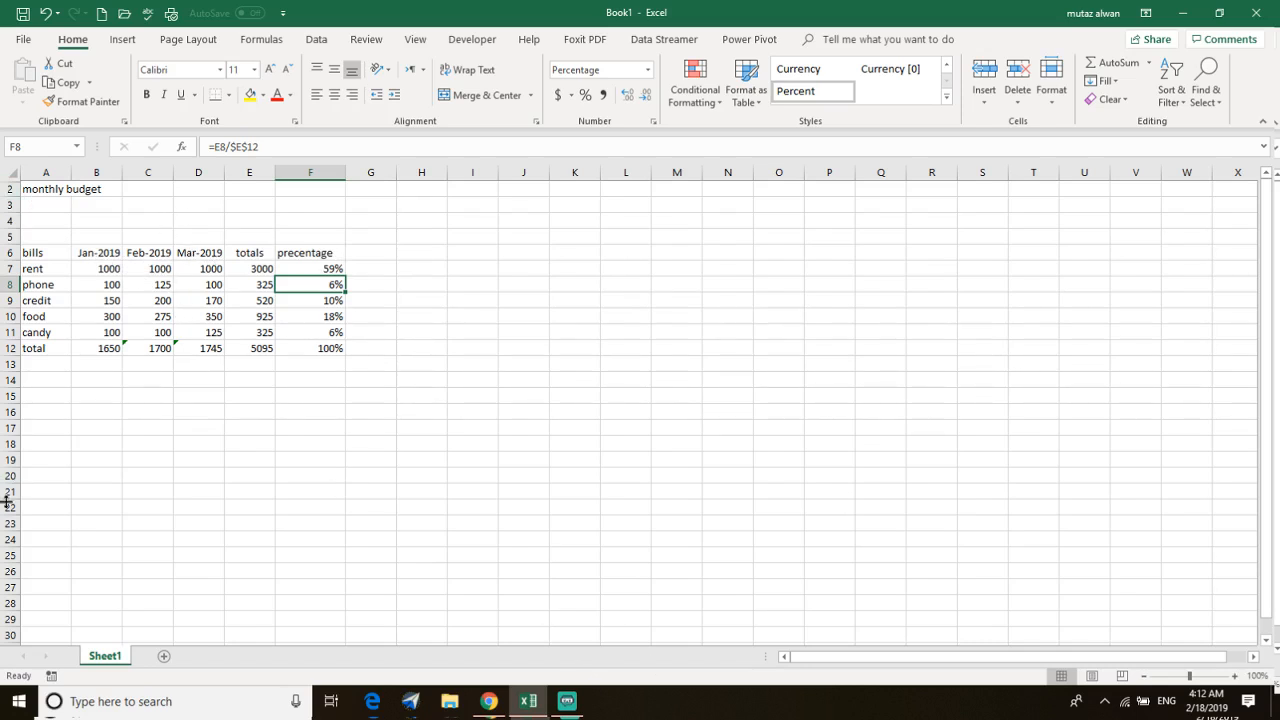
Open the recent workbook Excel102Exercises from the Downloads folder
{"action": "left_click", "coordinate": [26, 40]}
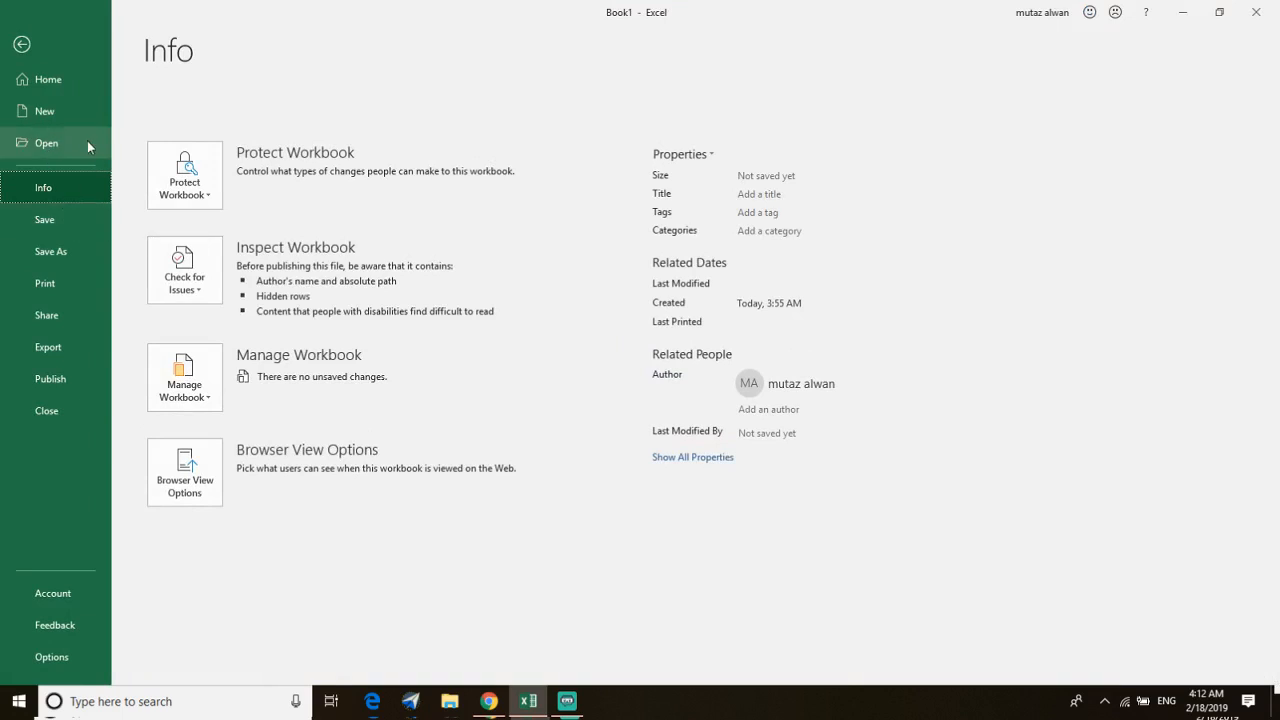
{"action": "left_click", "coordinate": [83, 113]}
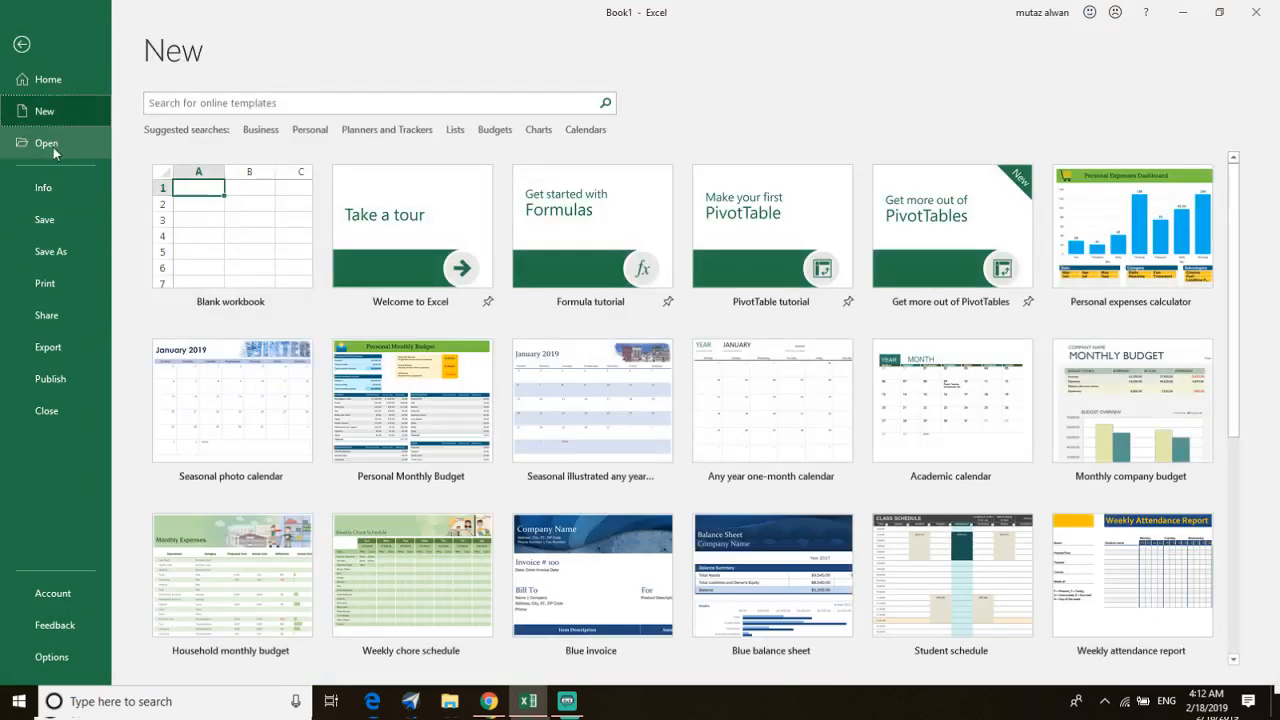
{"action": "left_click", "coordinate": [80, 226]}
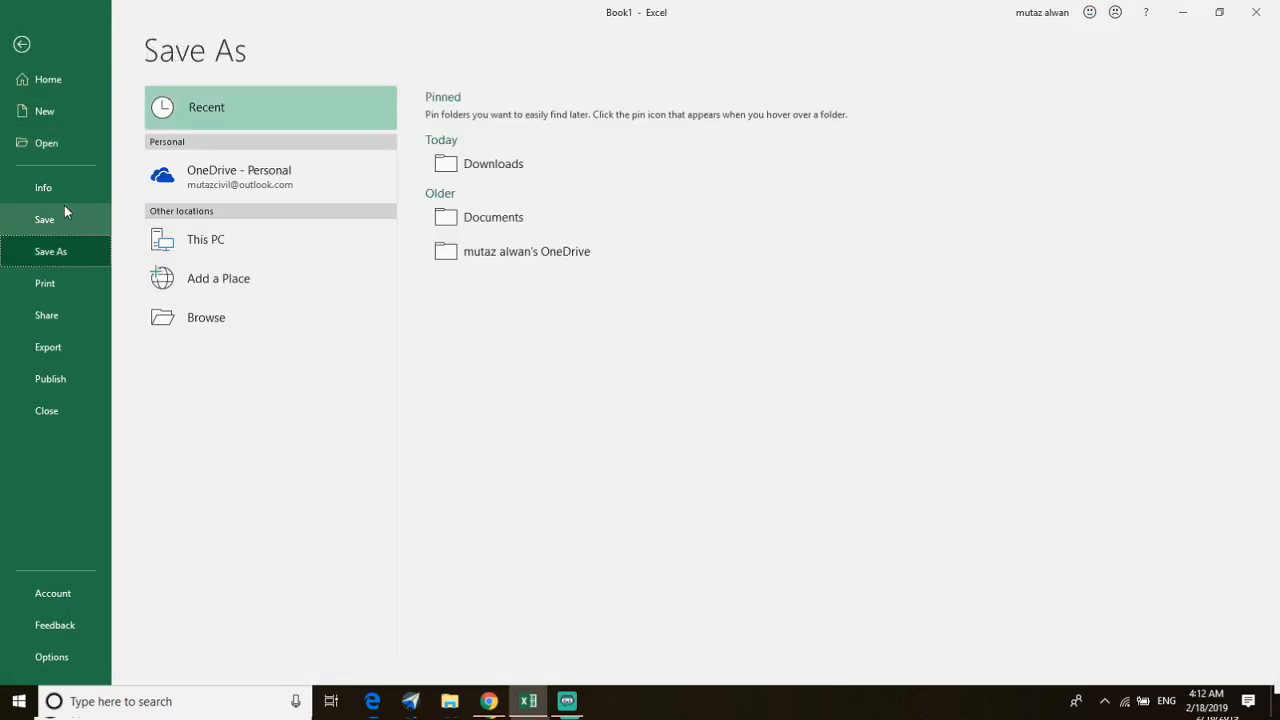
{"action": "left_click", "coordinate": [49, 137]}
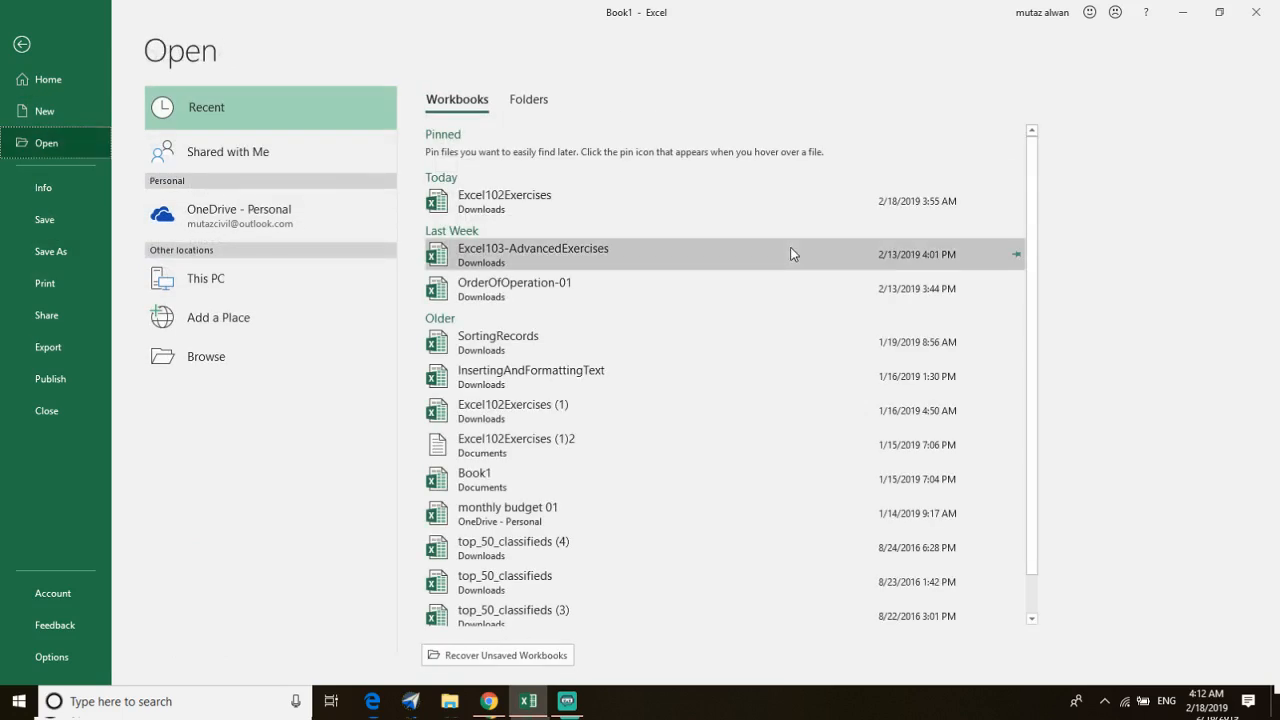
{"action": "left_click", "coordinate": [557, 198]}
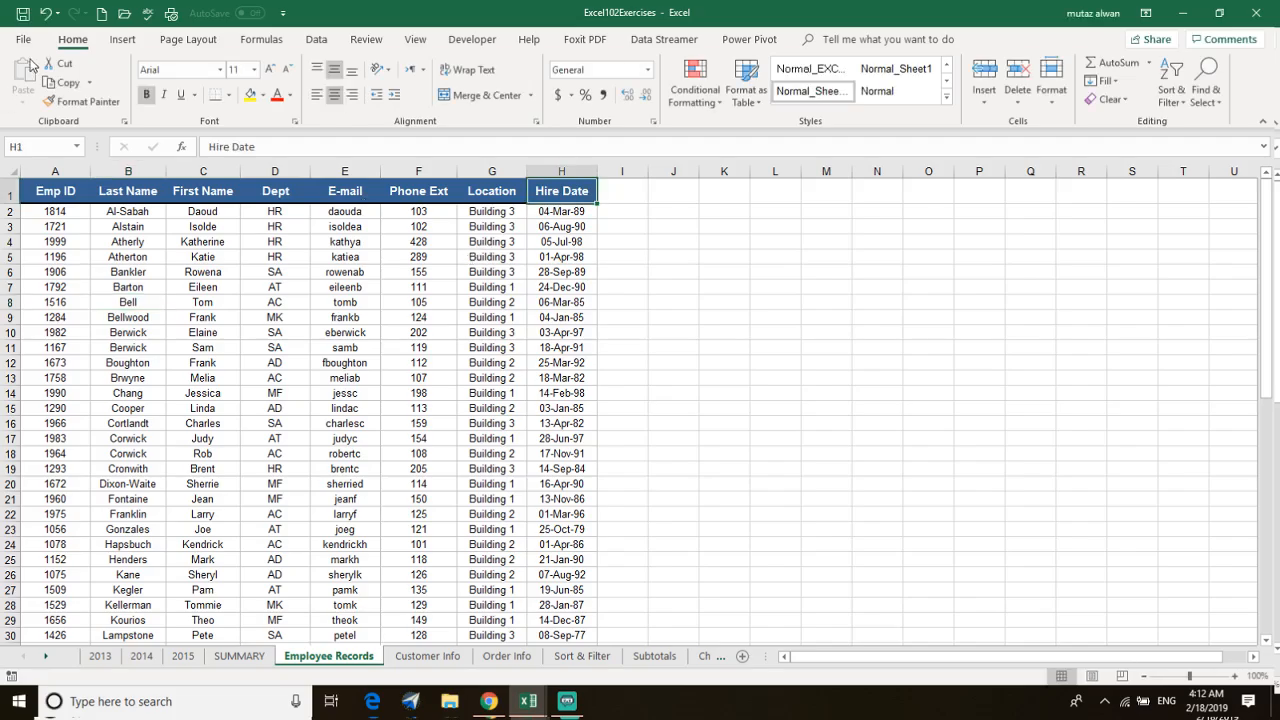
Open the recent workbook OrderOfOperation-01 from the Downloads folder
{"action": "left_click", "coordinate": [23, 39]}
{"action": "left_click", "coordinate": [45, 143]}
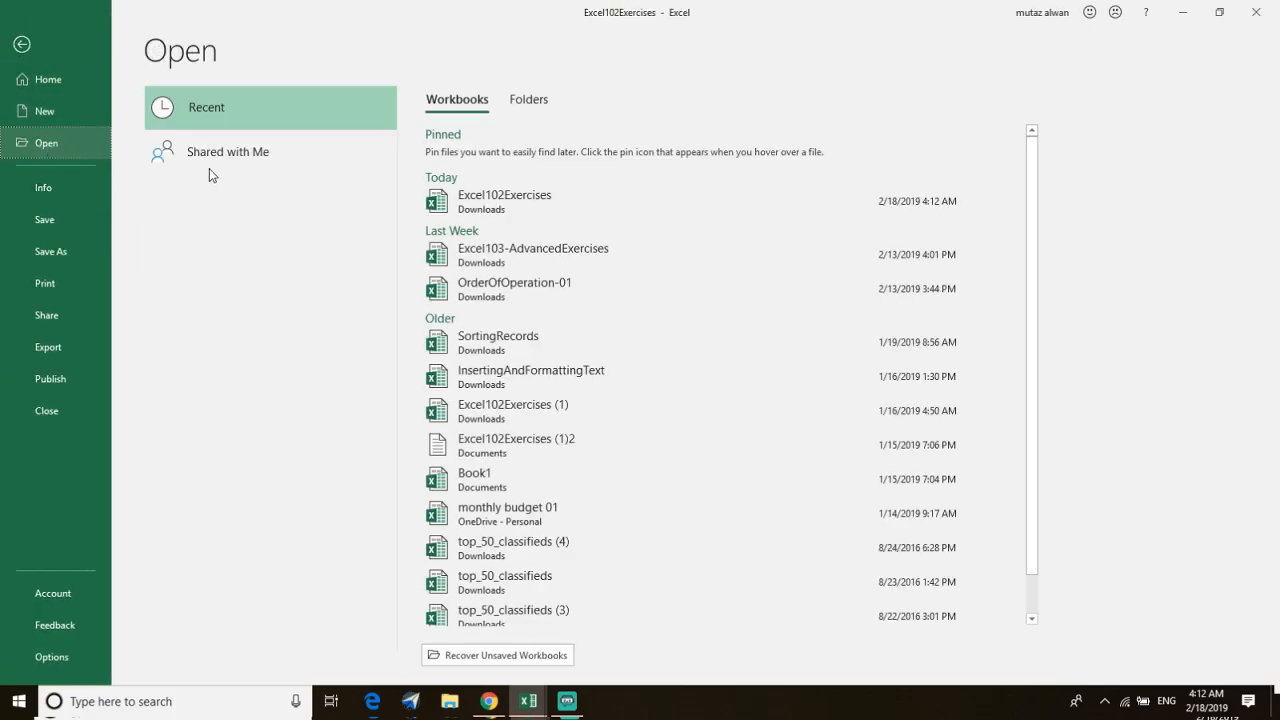
{"action": "left_click", "coordinate": [610, 296]}
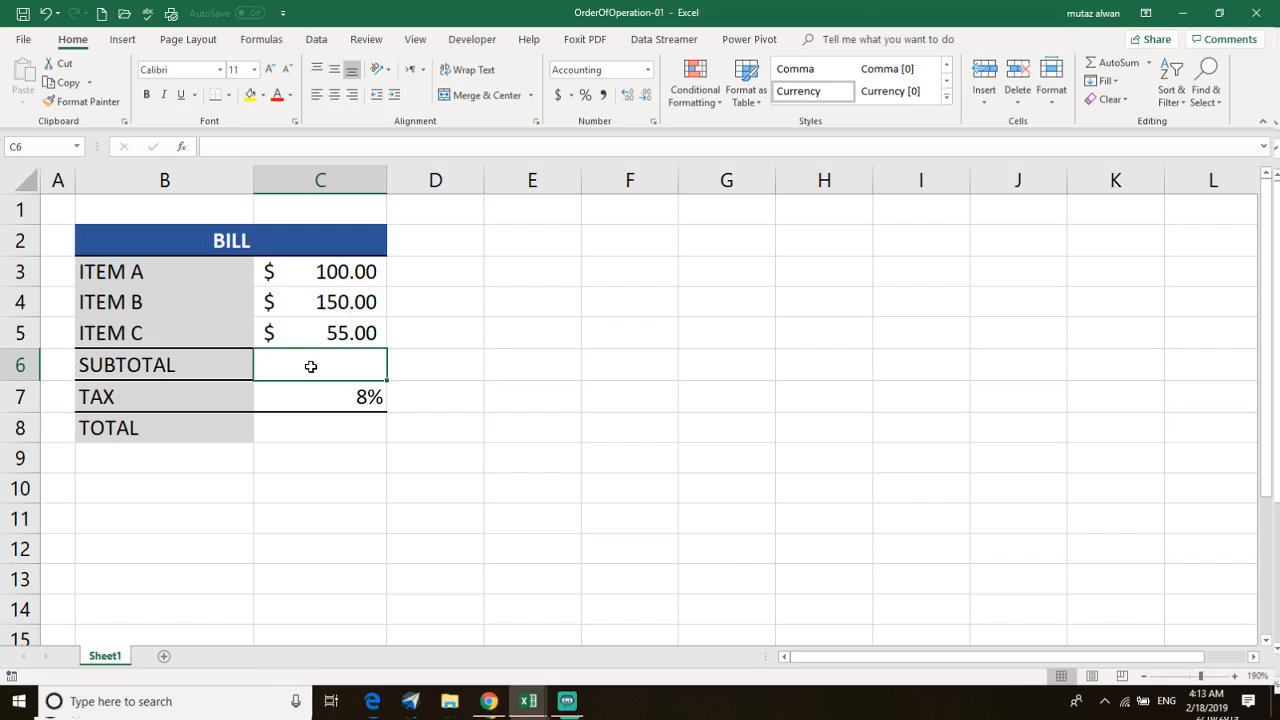
Enter a SUM formula over C3:C6 for the bill's subtotal in C6
{"action": "type", "text": "=SUM"}
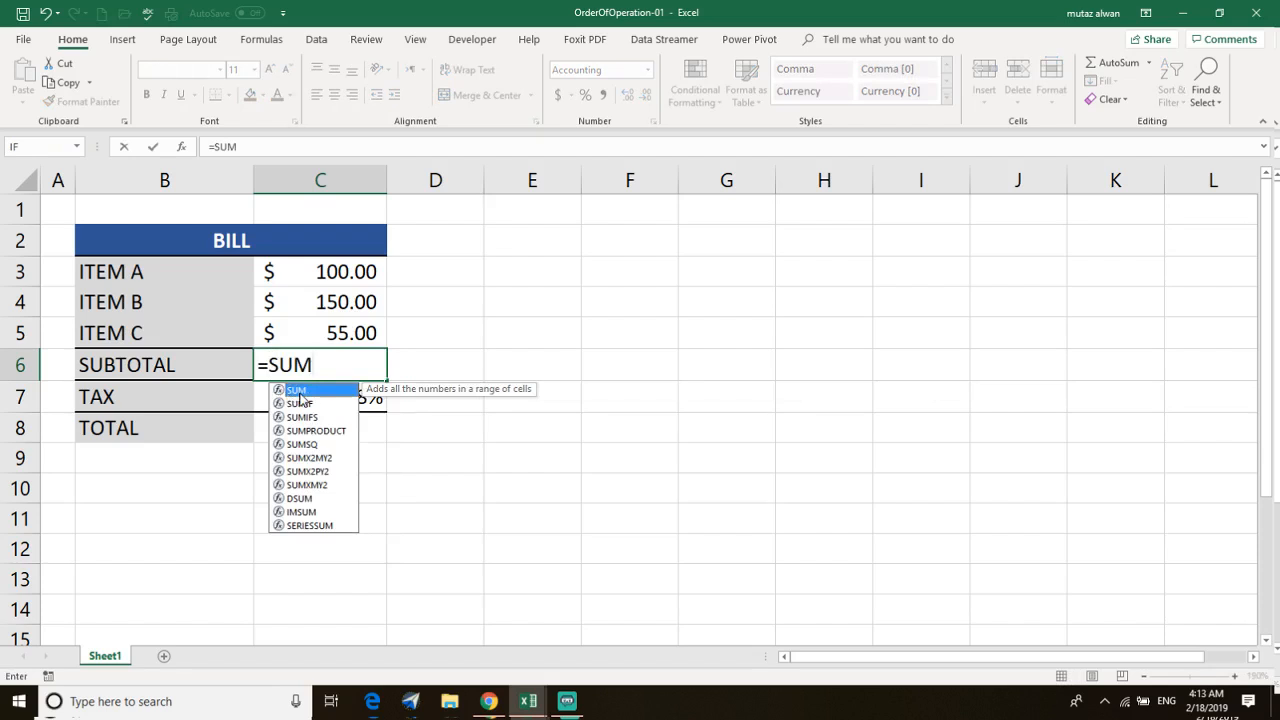
{"action": "key", "text": "ctrl+Return"}
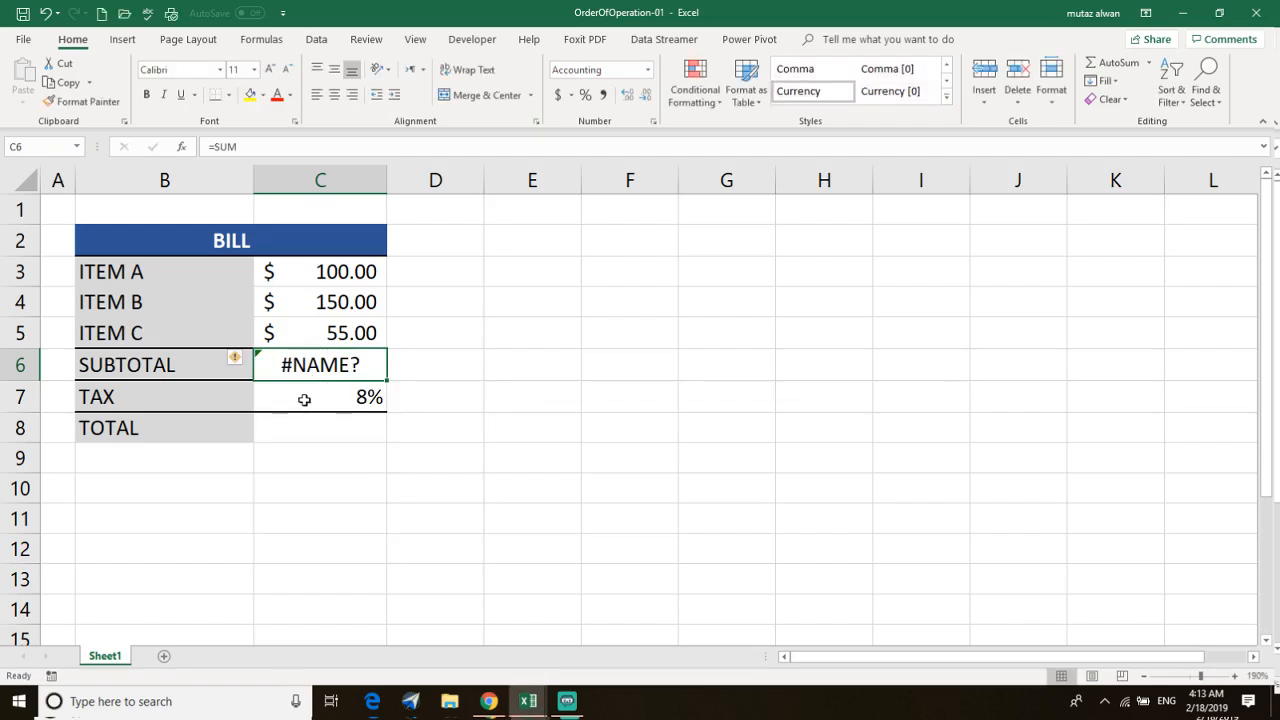
{"action": "double_click", "coordinate": [322, 361]}
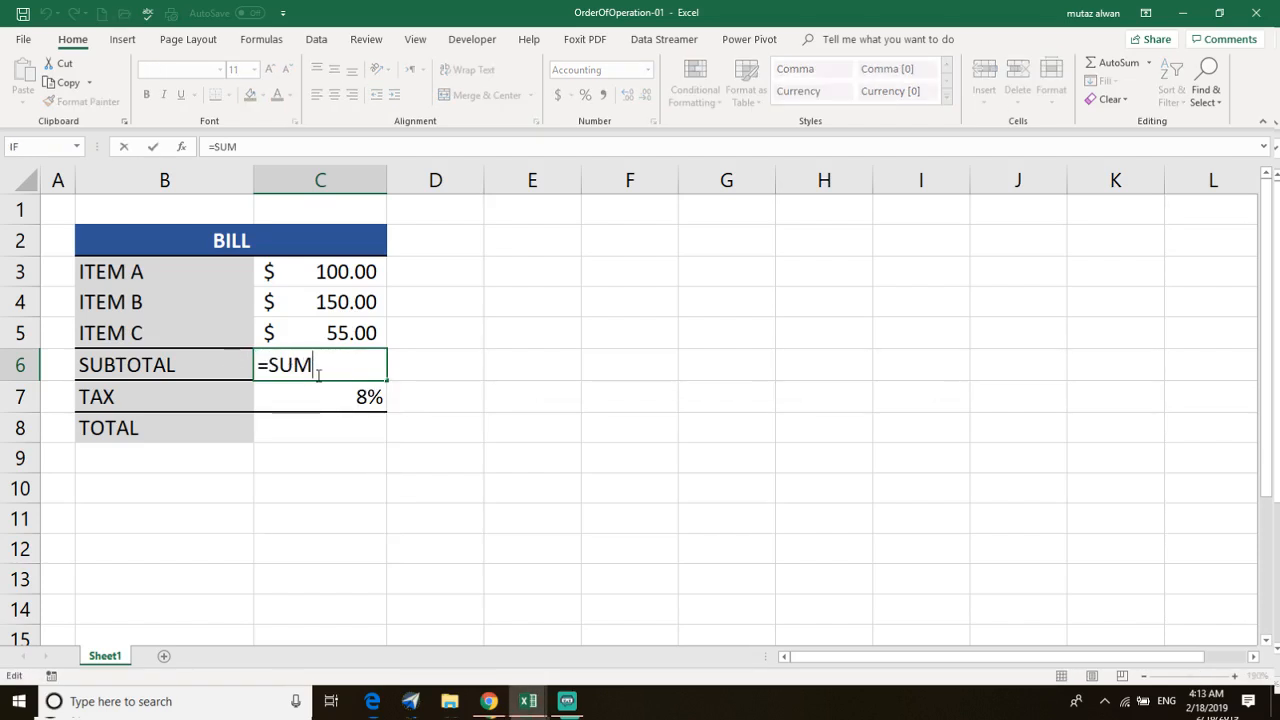
{"action": "type", "text": "("}
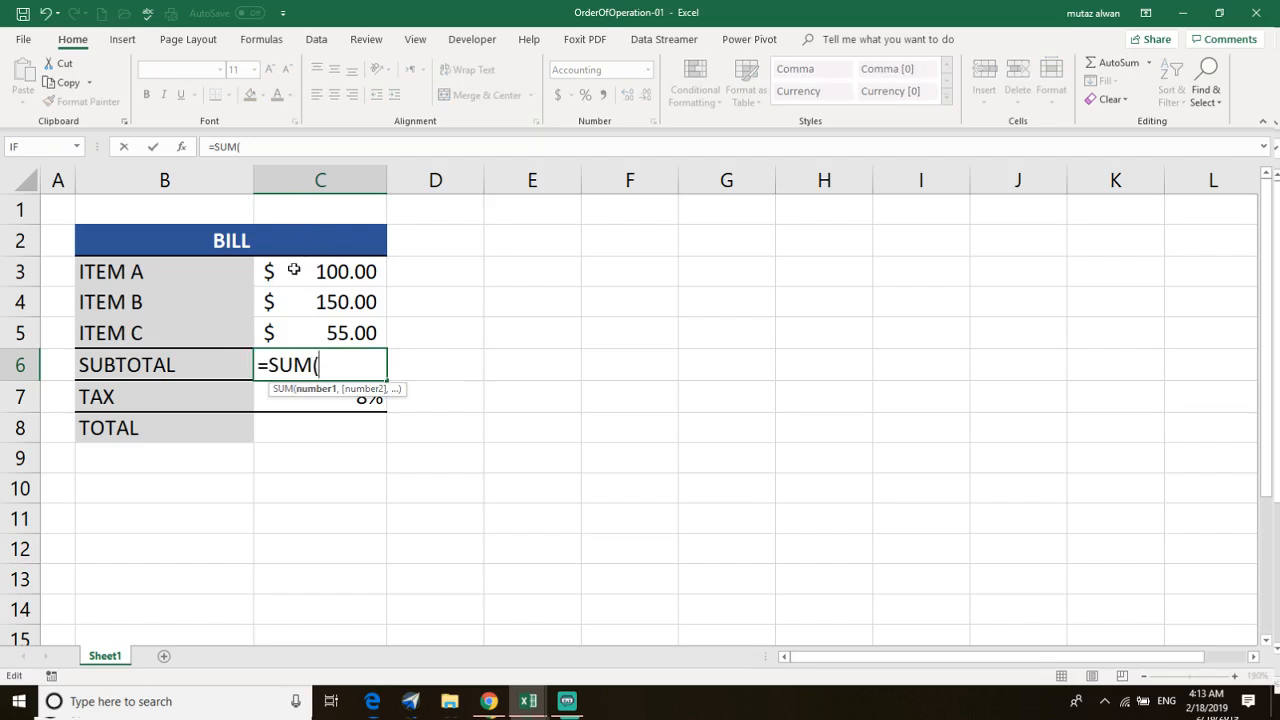
{"action": "left_click_drag", "start_coordinate": [288, 267], "coordinate": [333, 376]}
{"action": "key", "text": "Return"}
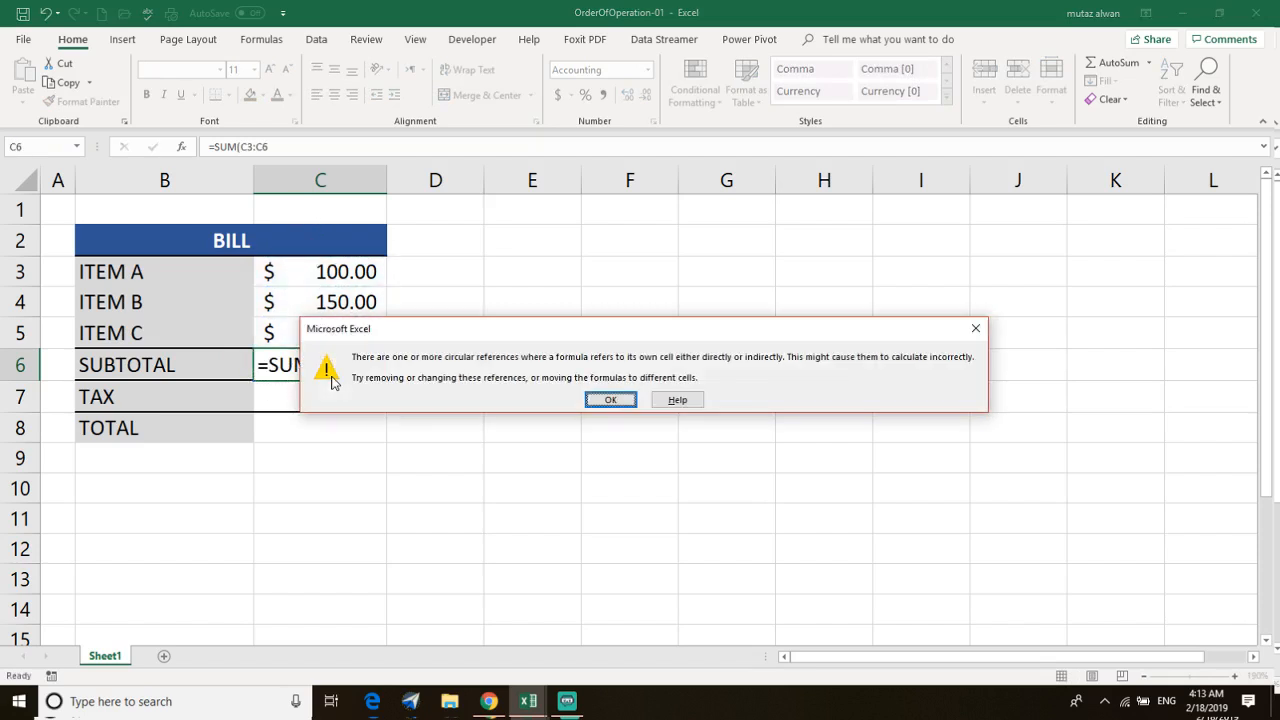
{"action": "left_click", "coordinate": [611, 400]}
Correct the range in the subtotal formula so C6 reads =SUM(C3:C5)
{"action": "left_click", "coordinate": [322, 355]}
{"action": "double_click", "coordinate": [311, 362]}
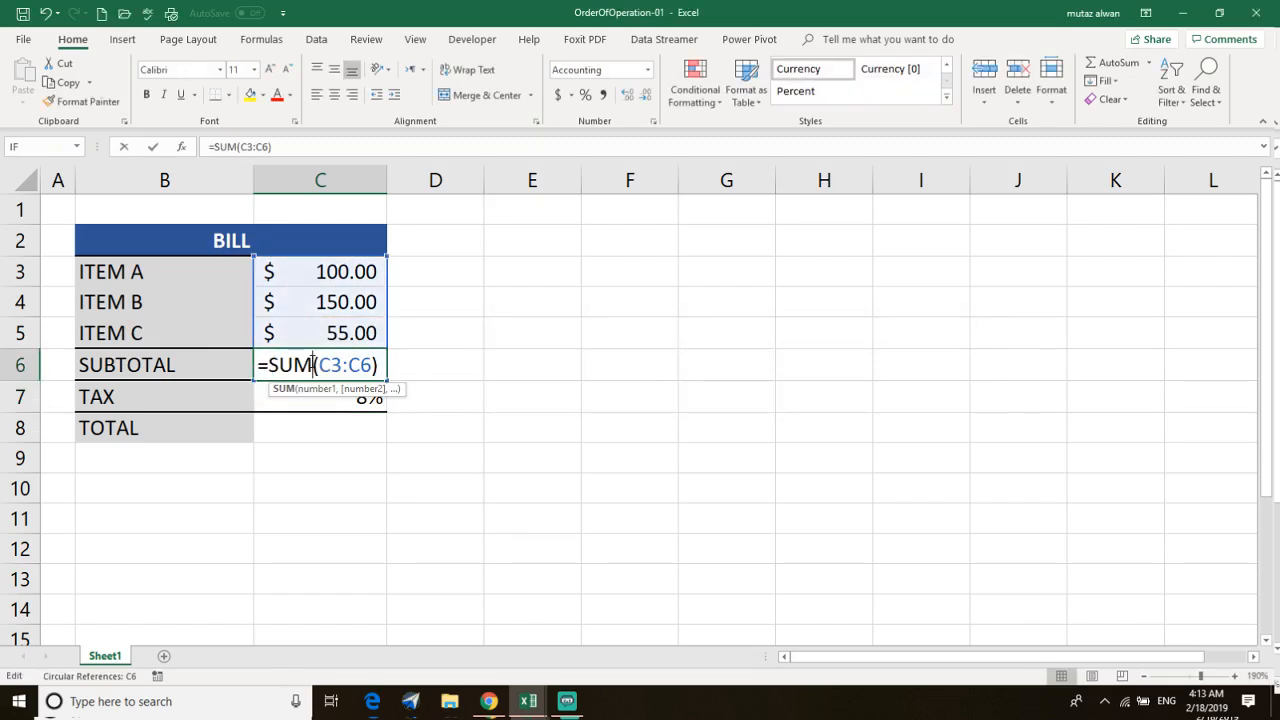
{"action": "left_click", "coordinate": [371, 366]}
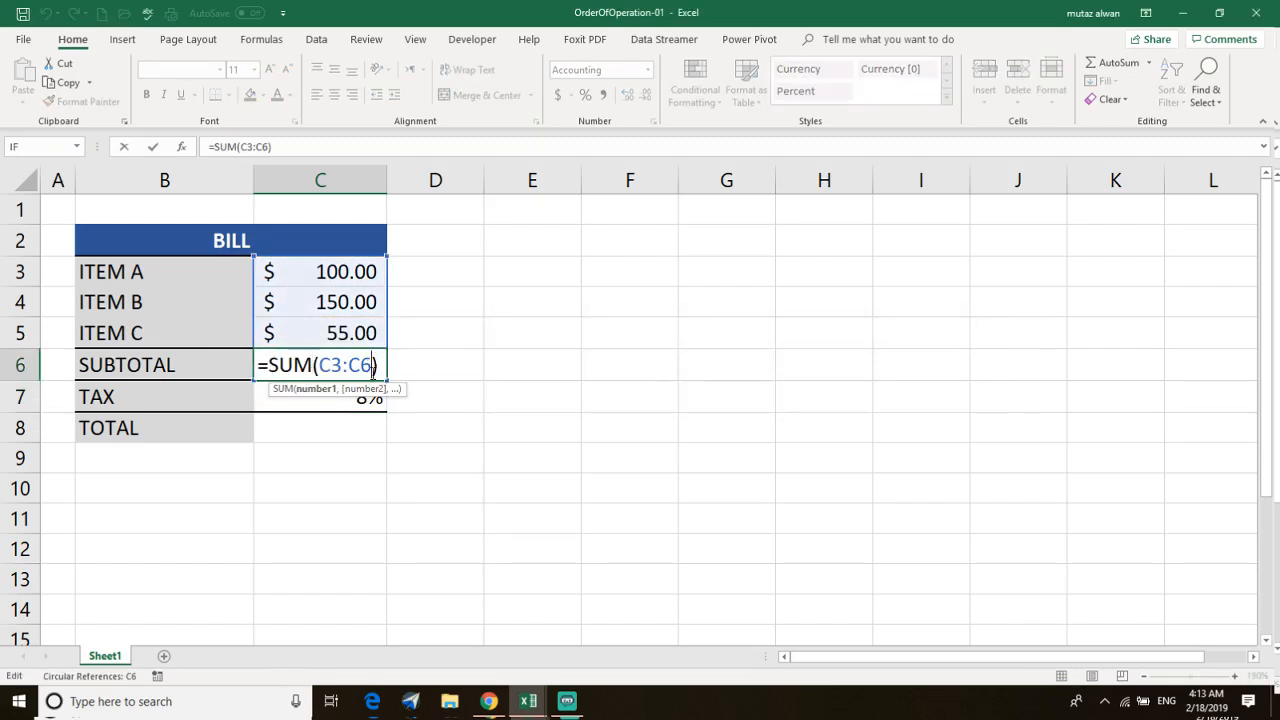
{"action": "key", "text": "BackSpace"}
{"action": "type", "text": "5"}
{"action": "key", "text": "Return"}
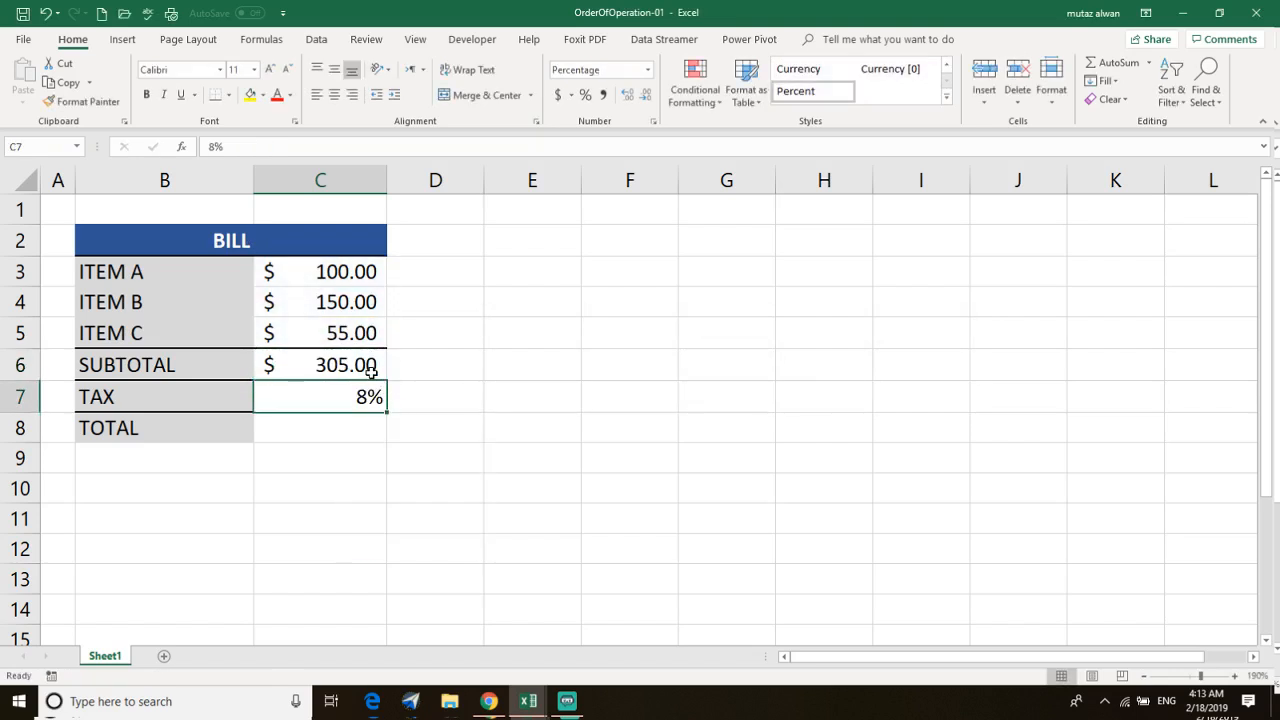
{"action": "left_click", "coordinate": [317, 370]}
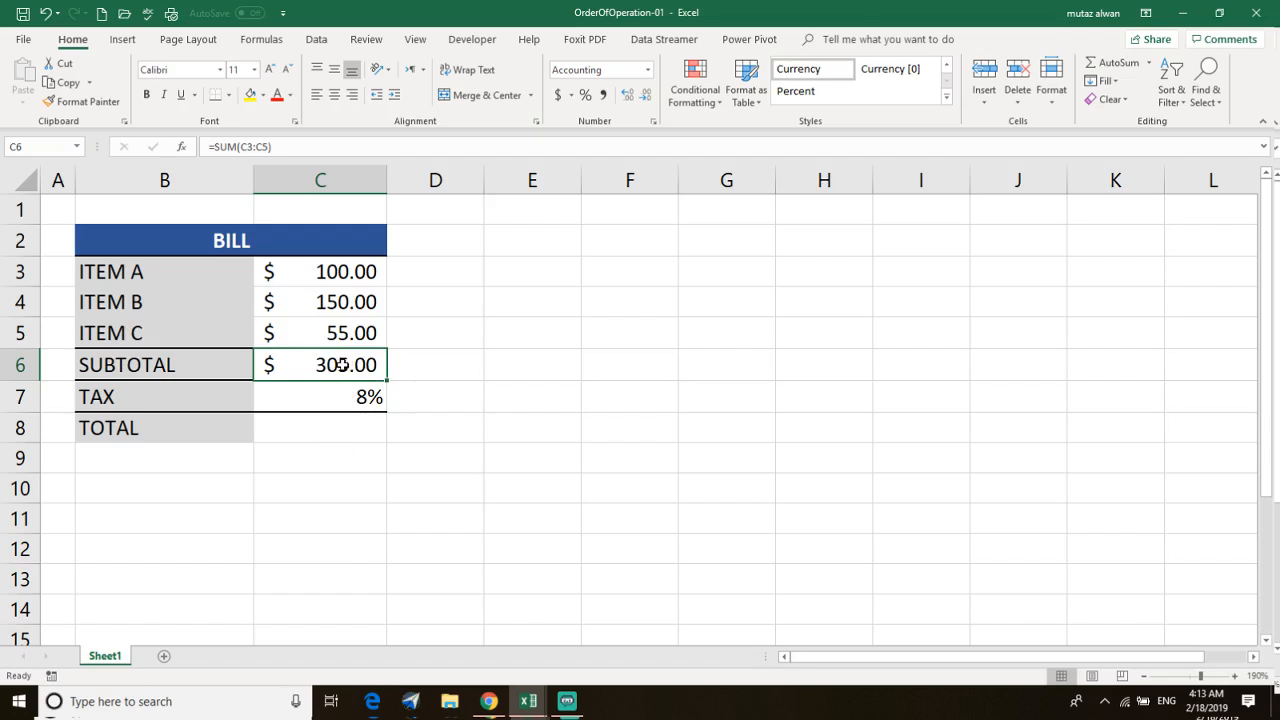
Try to calculate the bill's total in C8 from the subtotal and tax, starting with =SUM=(305*0.08
{"action": "left_click", "coordinate": [303, 430]}
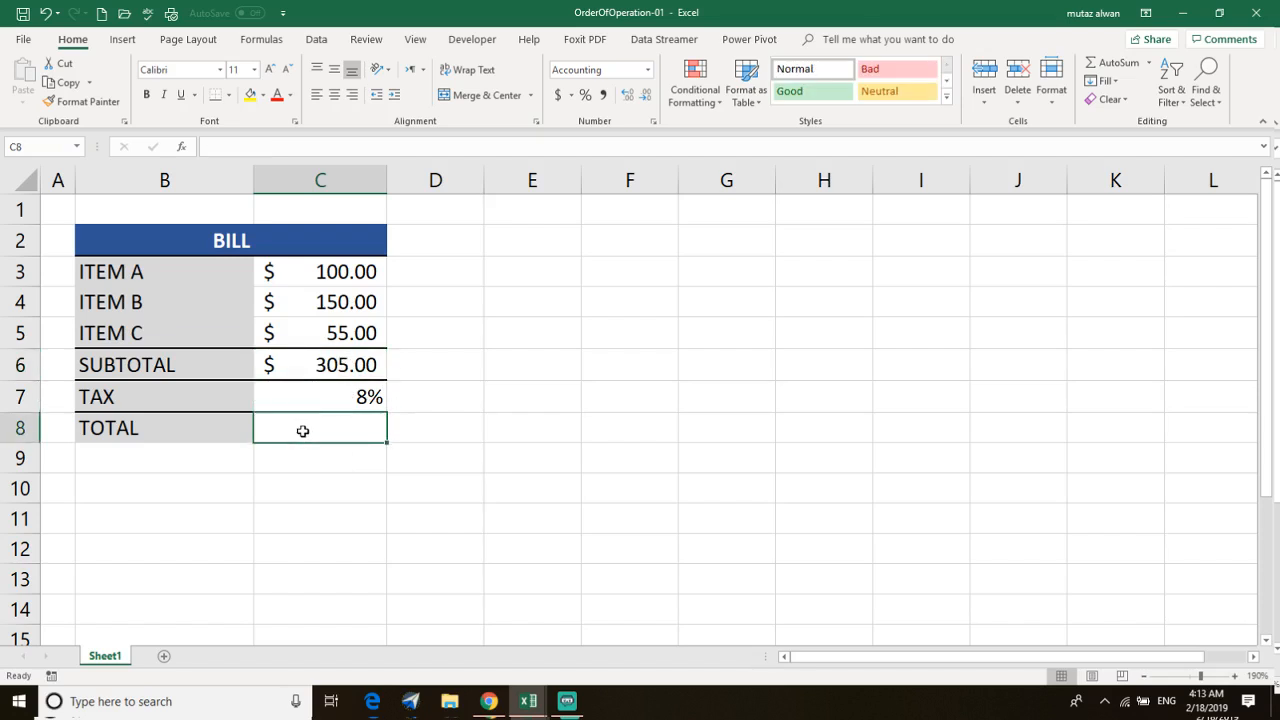
{"action": "double_click", "coordinate": [303, 430]}
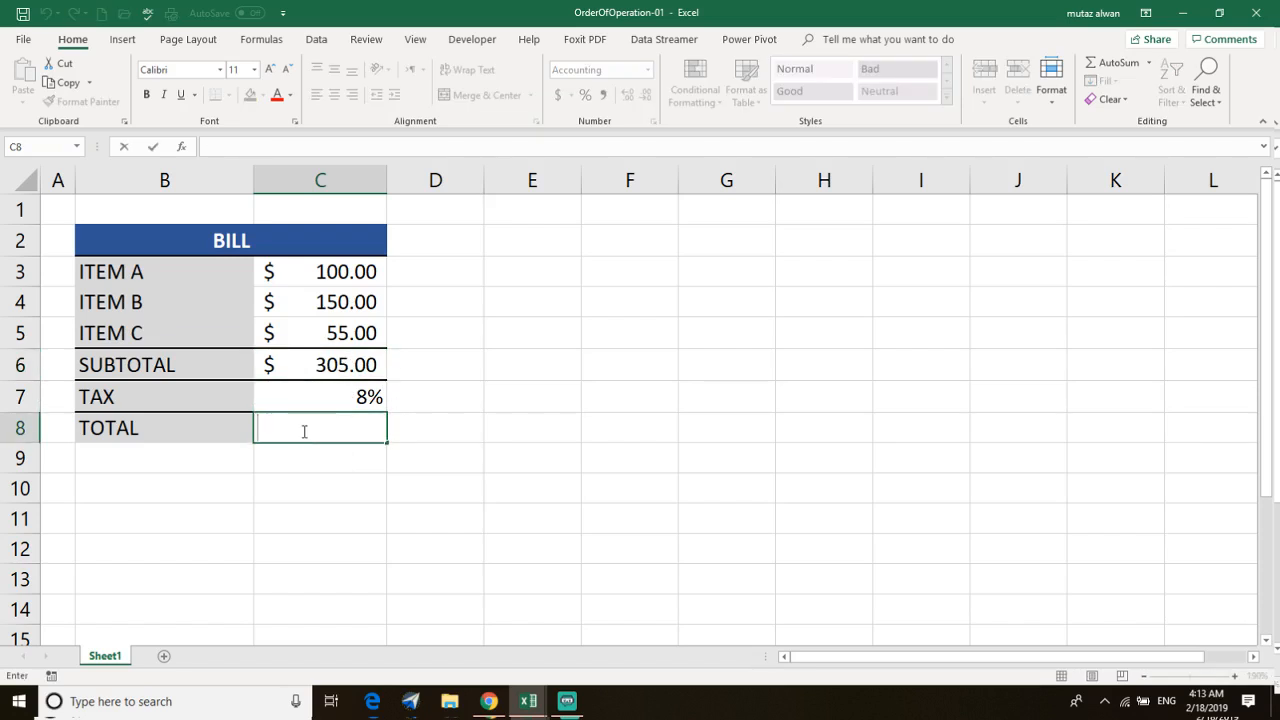
{"action": "type", "text": "="}
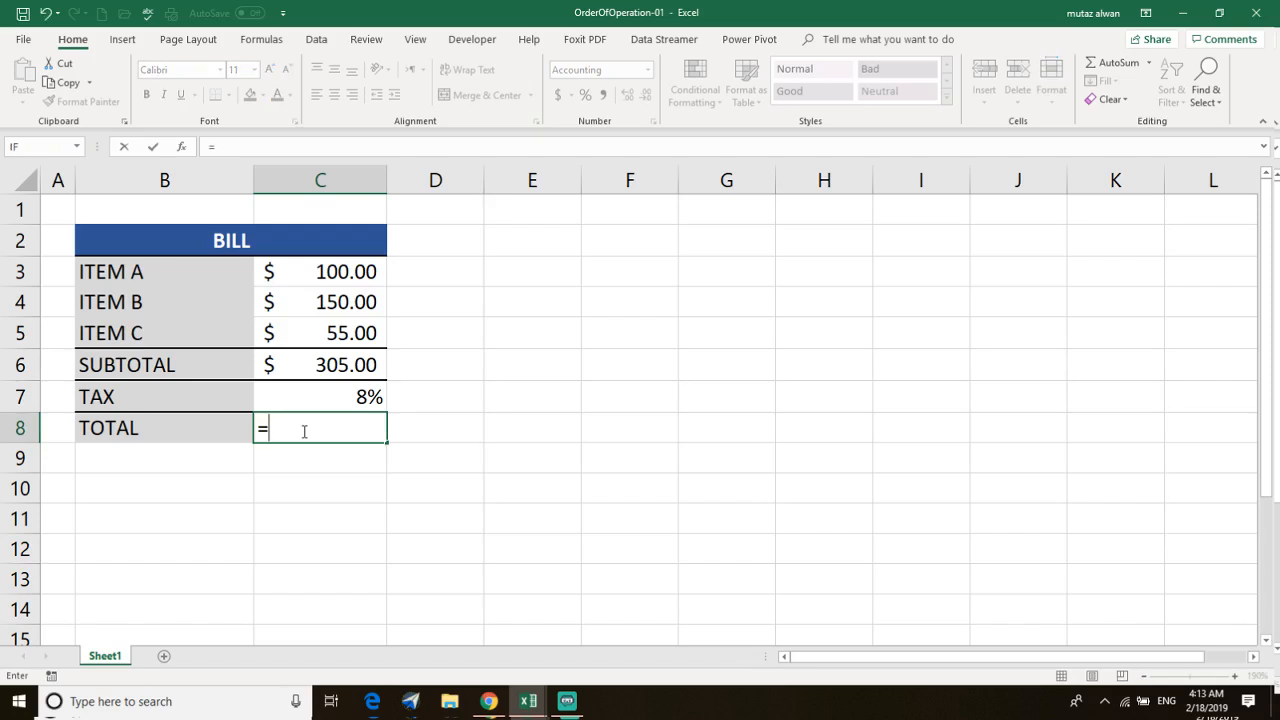
{"action": "type", "text": "SUM"}
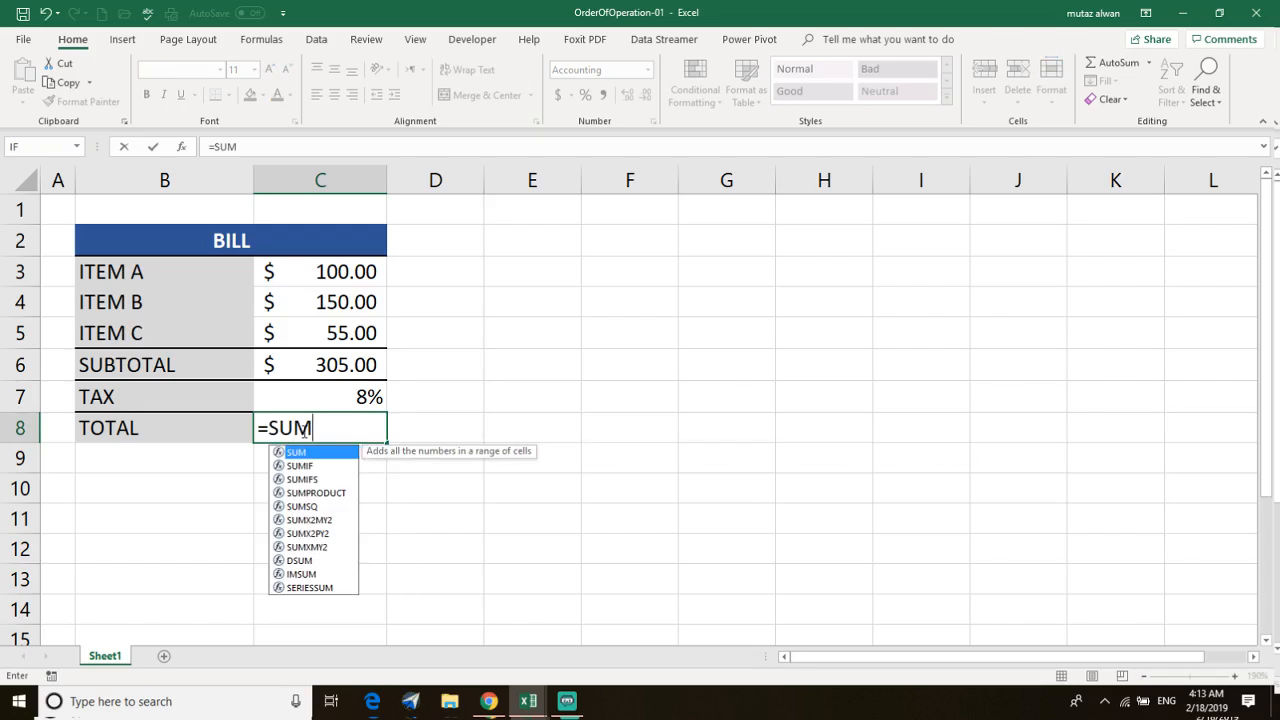
{"action": "type", "text": "="}
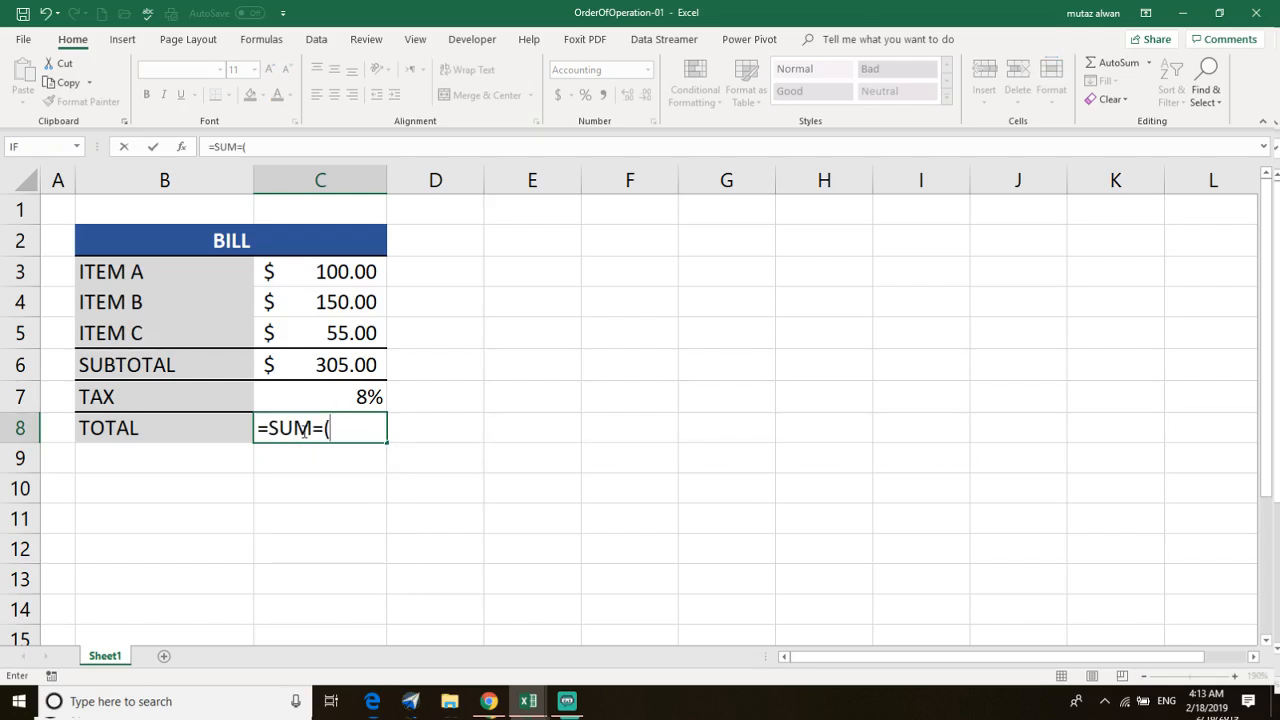
{"action": "type", "text": "(305"}
{"action": "type", "text": "8"}
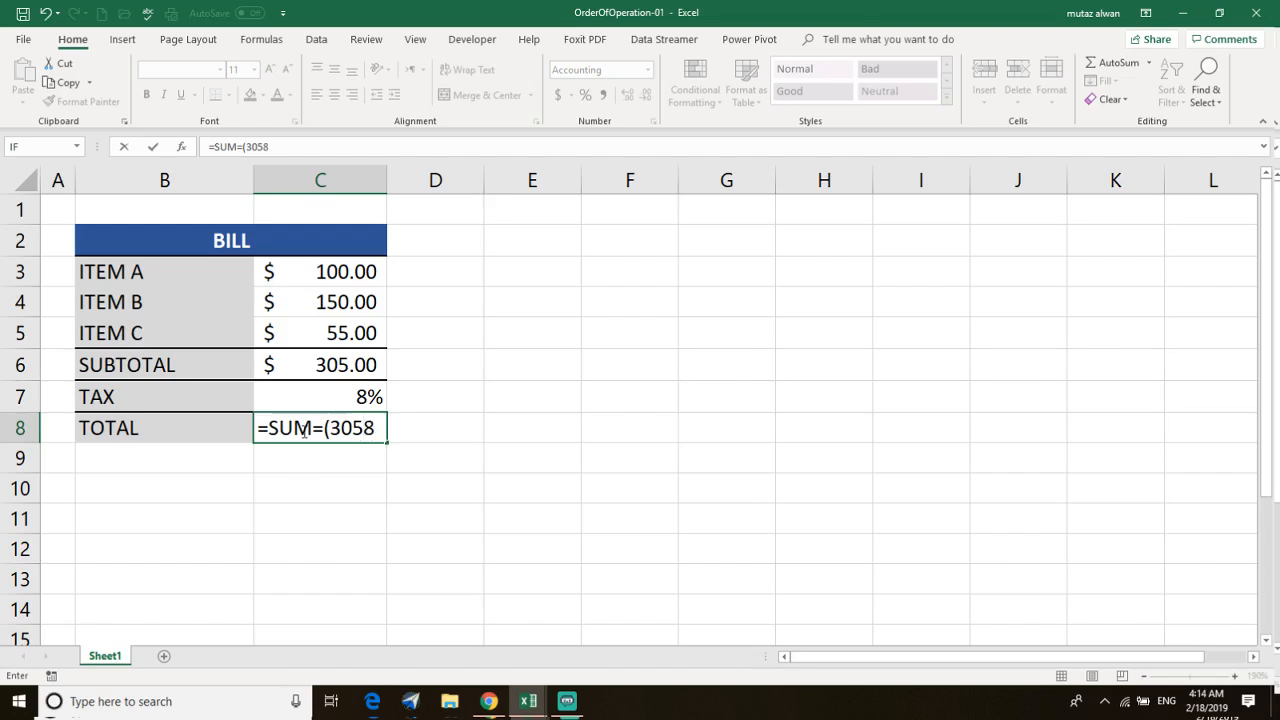
{"action": "key", "text": "BackSpace"}
{"action": "type", "text": "*0.08"}
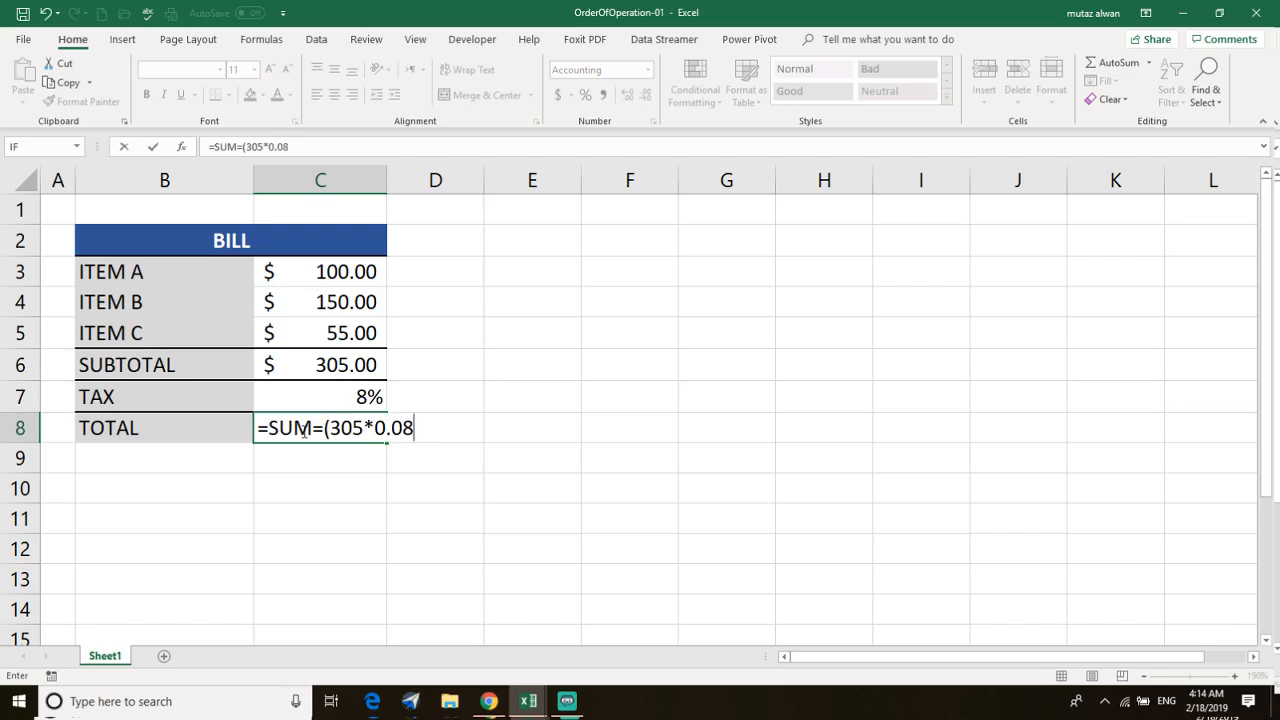
Clear the unfinished total formula from C8 and leave the cell empty
{"action": "key", "text": "BackSpace"}
{"action": "key", "text": "BackSpace"}
{"action": "key", "text": "BackSpace"}
{"action": "key", "text": "BackSpace"}
{"action": "key", "text": "BackSpace"}
{"action": "key", "text": "BackSpace"}
{"action": "key", "text": "BackSpace"}
{"action": "key", "text": "BackSpace"}
{"action": "key", "text": "BackSpace"}
{"action": "key", "text": "BackSpace"}
{"action": "key", "text": "BackSpace"}
{"action": "key", "text": "BackSpace"}
{"action": "key", "text": "BackSpace"}
{"action": "key", "text": "BackSpace"}
{"action": "key", "text": "BackSpace"}
{"action": "key", "text": "BackSpace"}
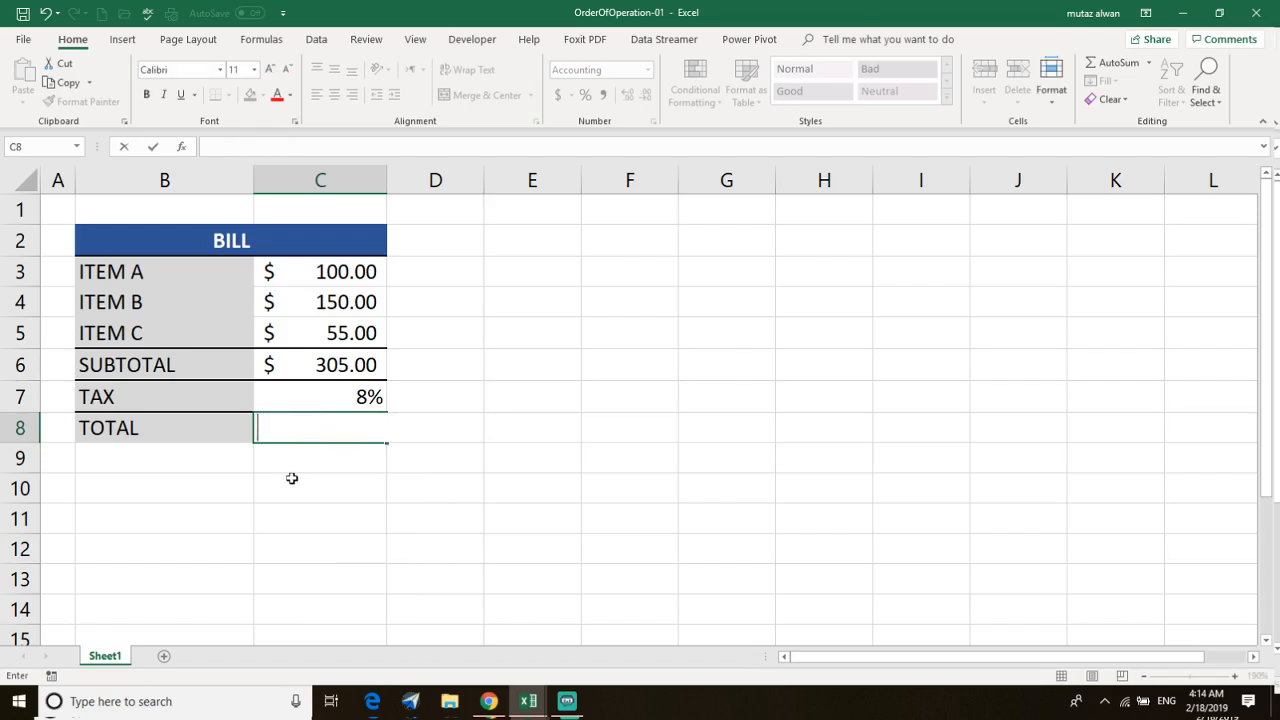
{"action": "left_click", "coordinate": [367, 479]}
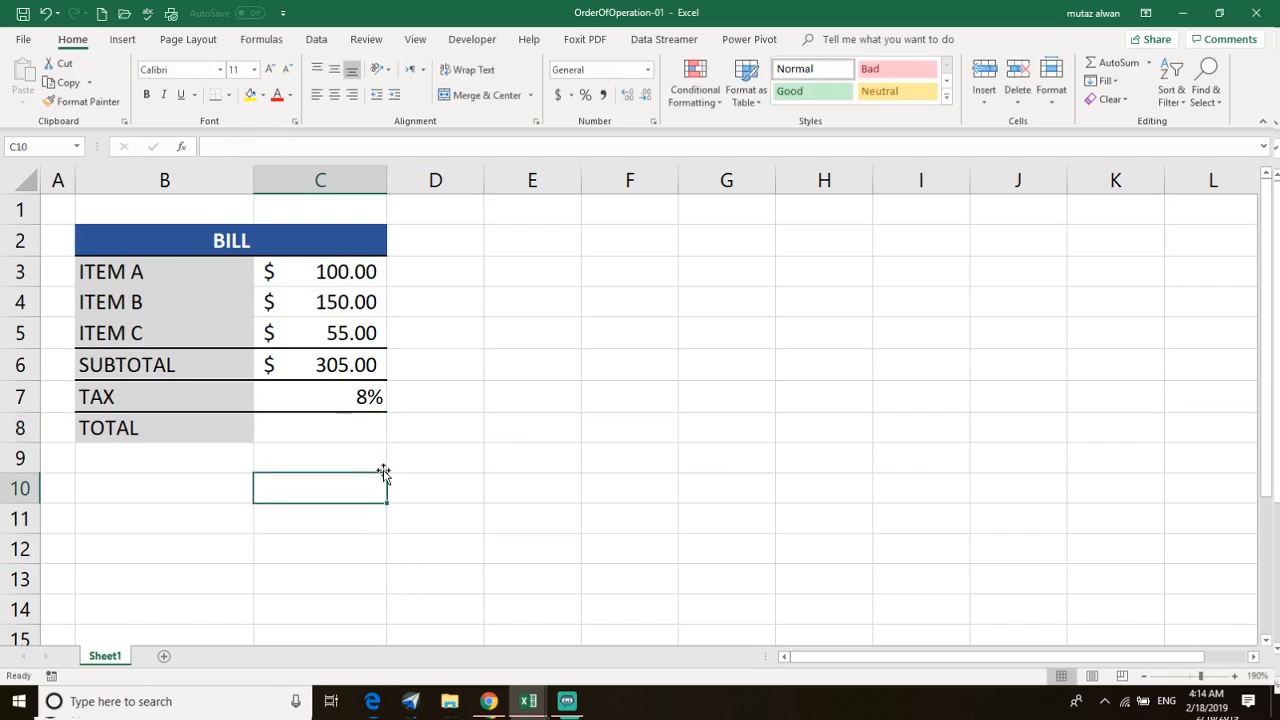
{"action": "left_click", "coordinate": [333, 427]}
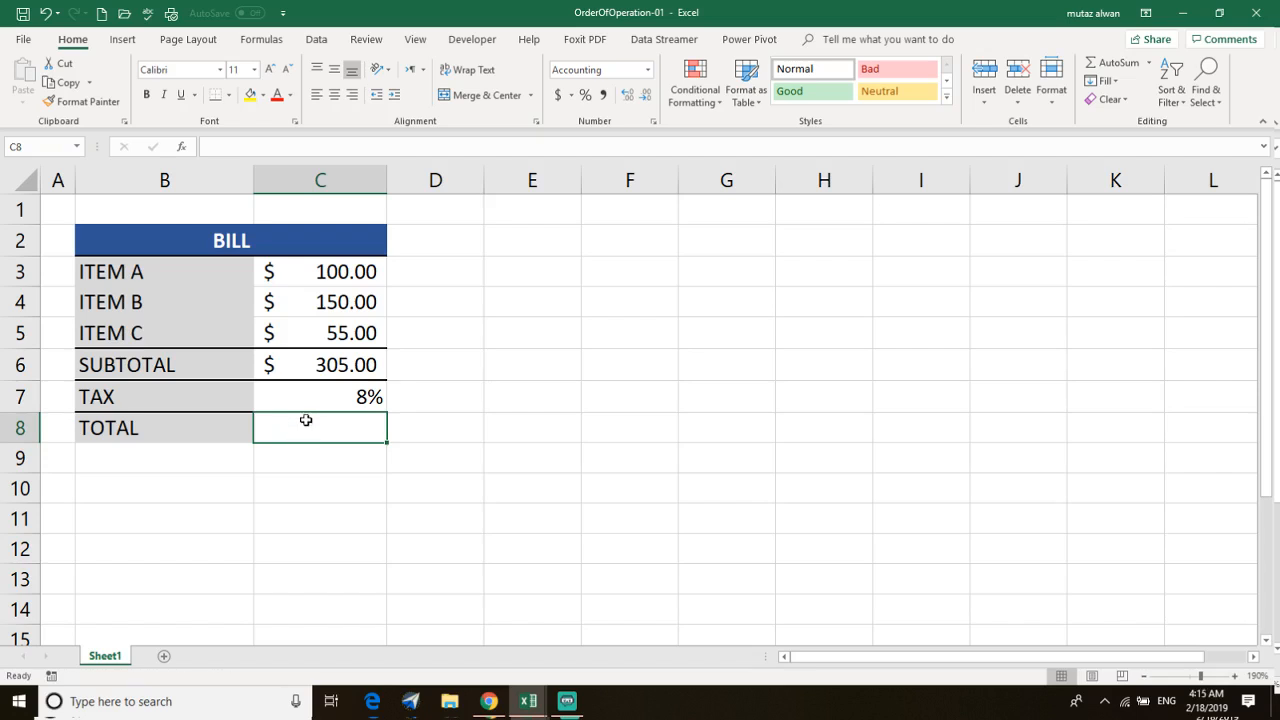
{"action": "left_click", "coordinate": [261, 40]}
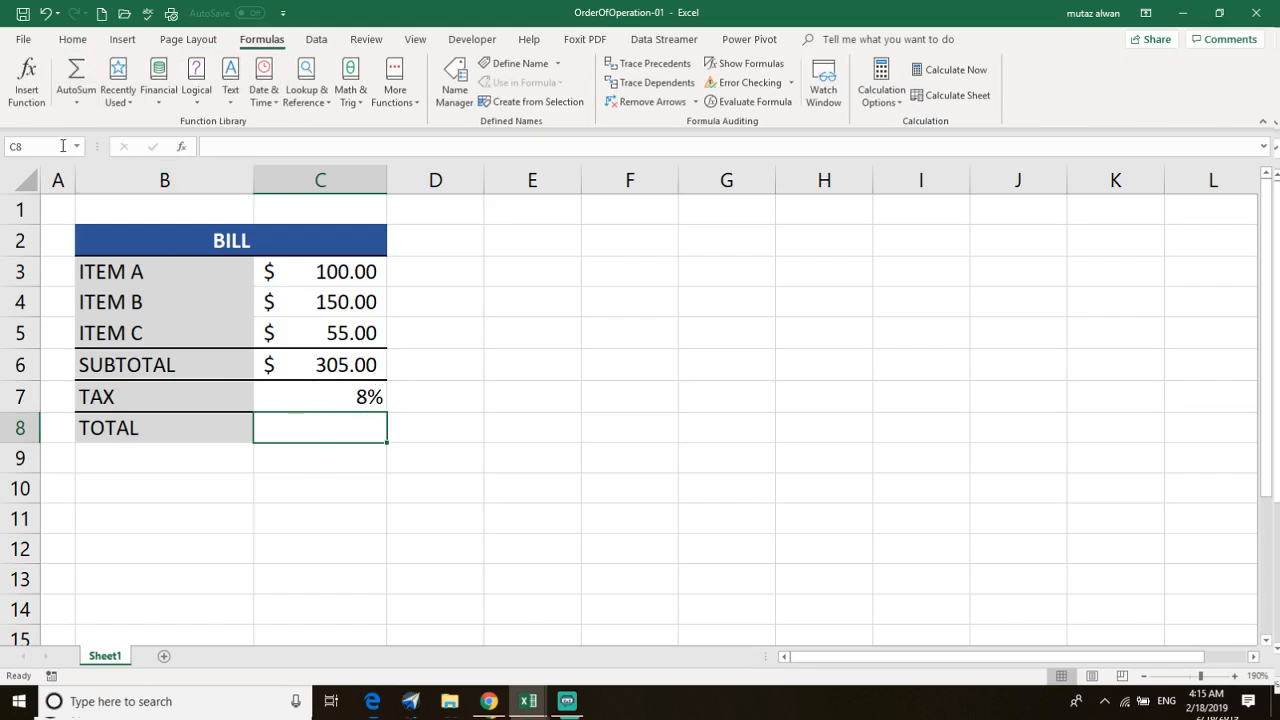
{"action": "left_click", "coordinate": [92, 100]}
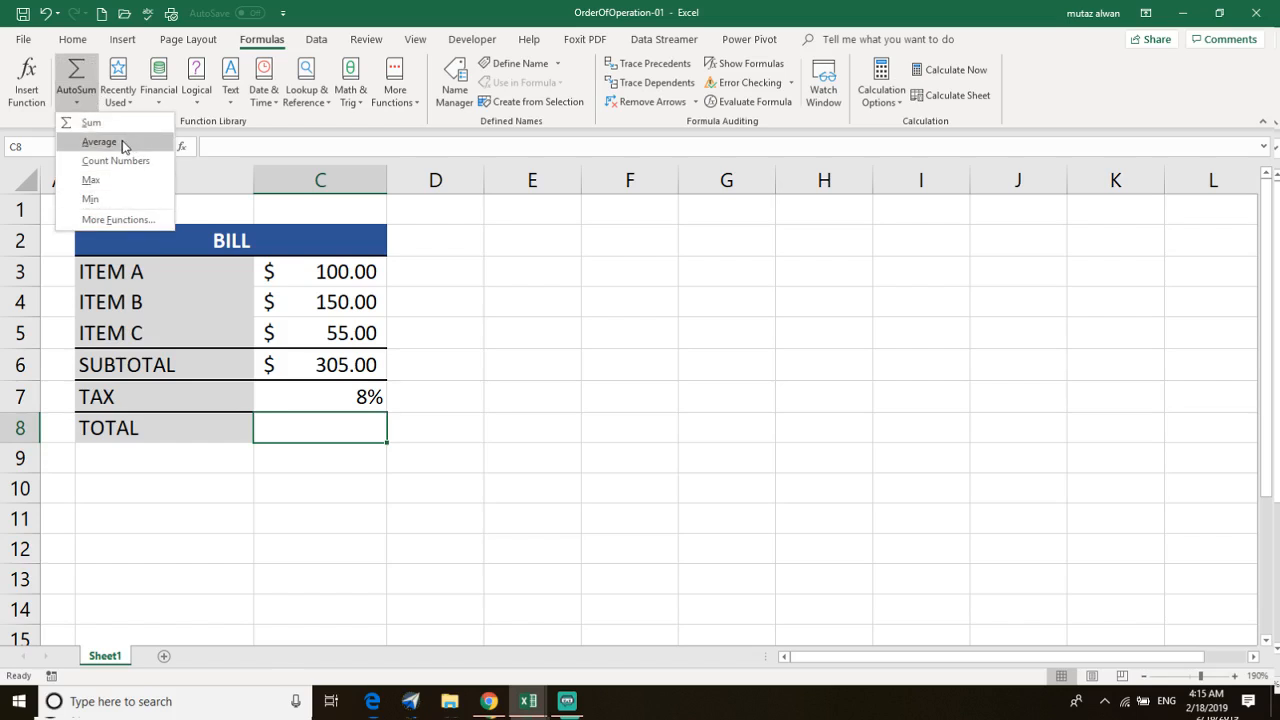
{"action": "left_click", "coordinate": [322, 440]}
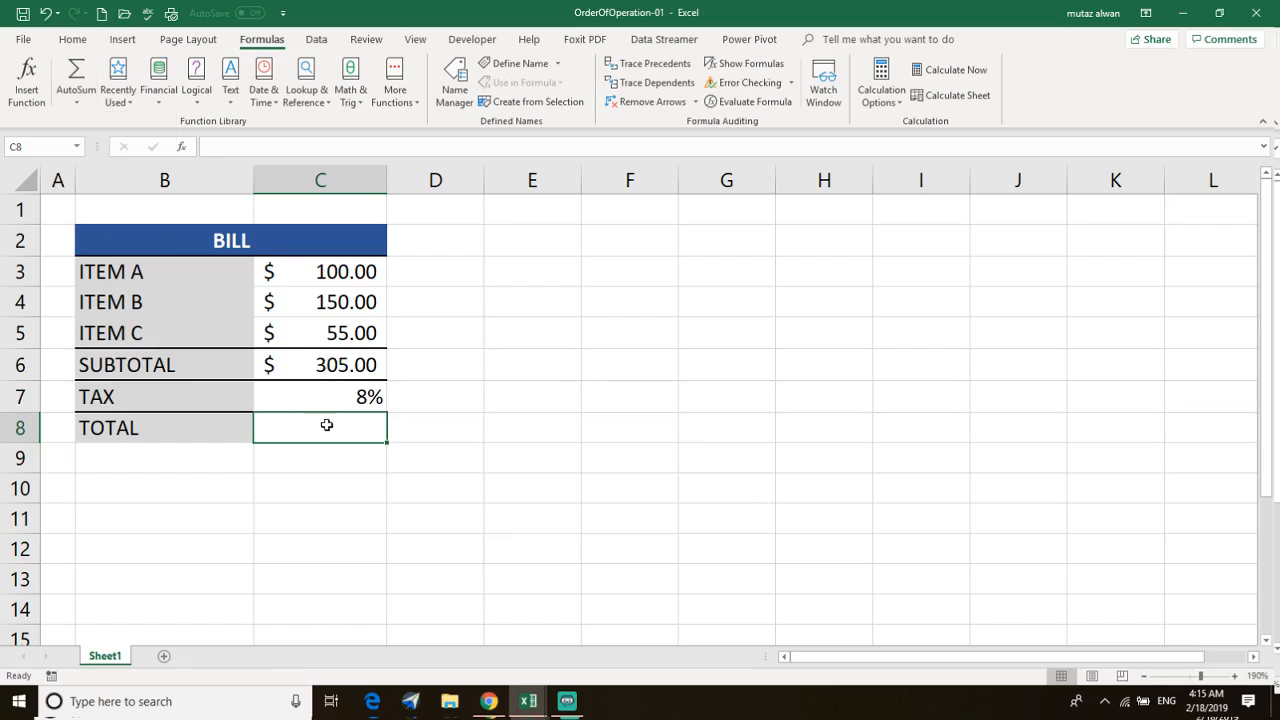
{"action": "left_click", "coordinate": [333, 375]}
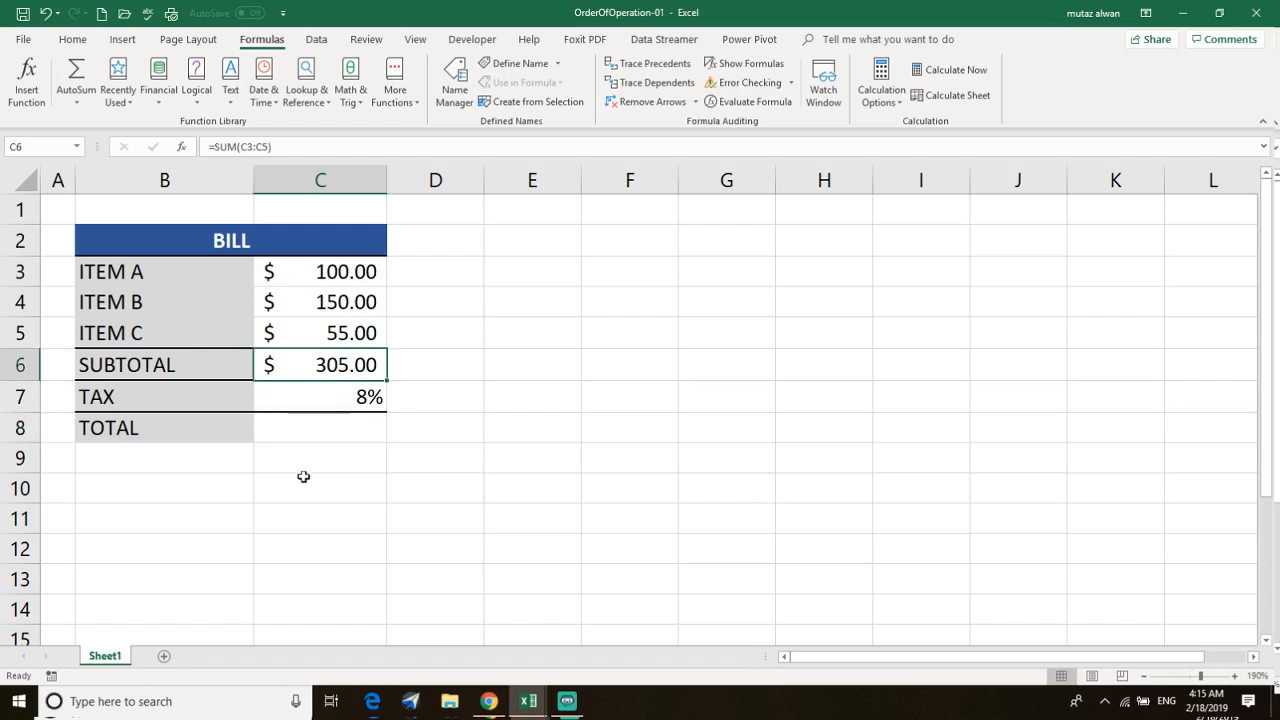
Enter =SUM(C6,C7) in C8 to add the subtotal and the tax for the bill's total
{"action": "left_click", "coordinate": [311, 426]}
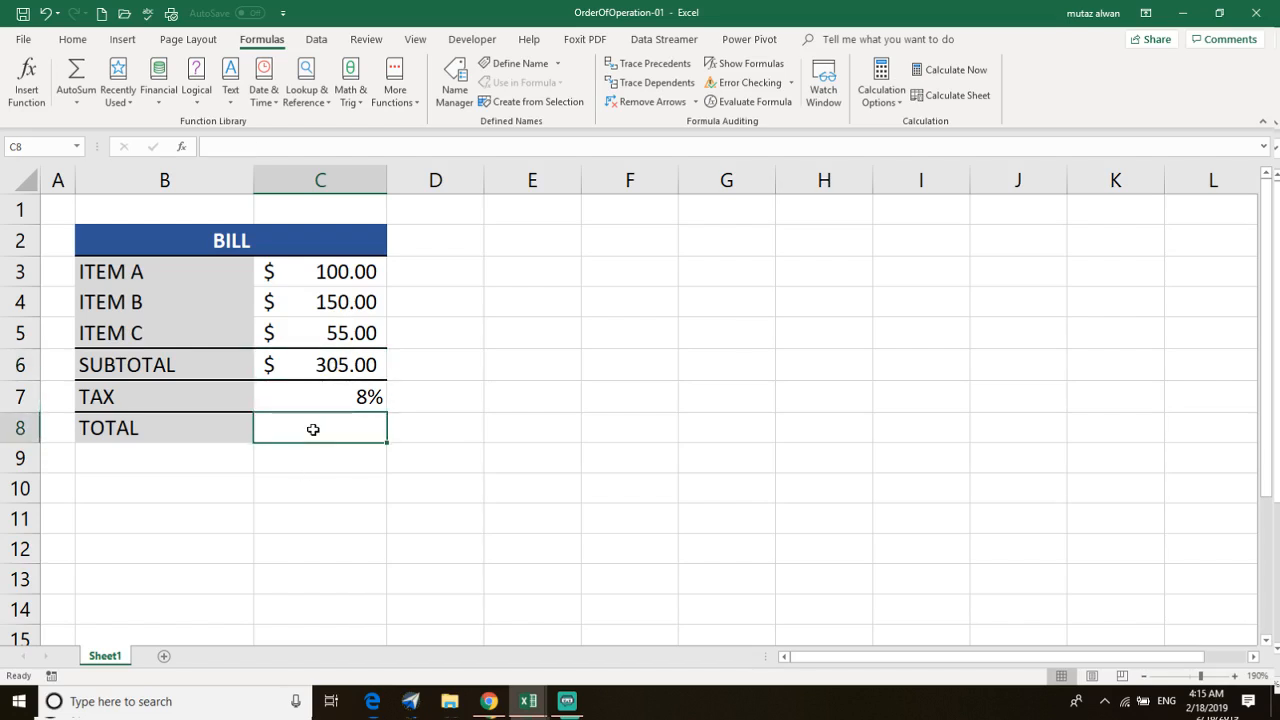
{"action": "type", "text": "=SUM"}
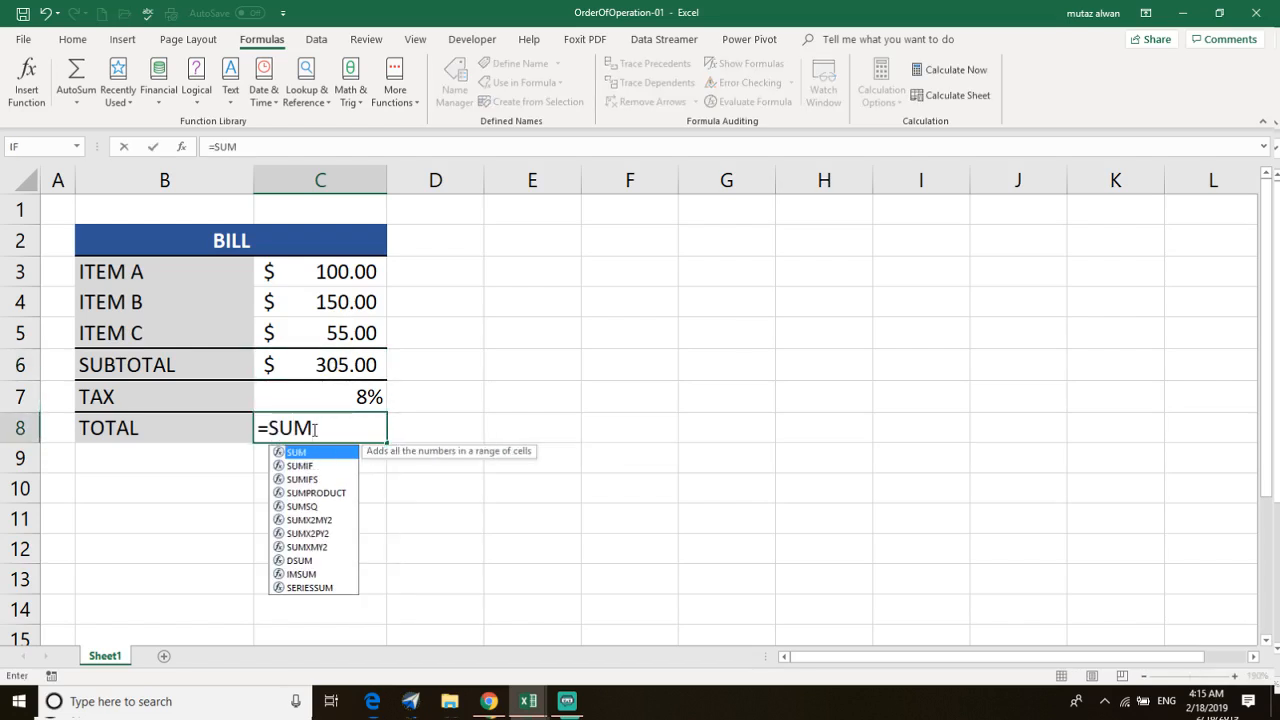
{"action": "type", "text": "("}
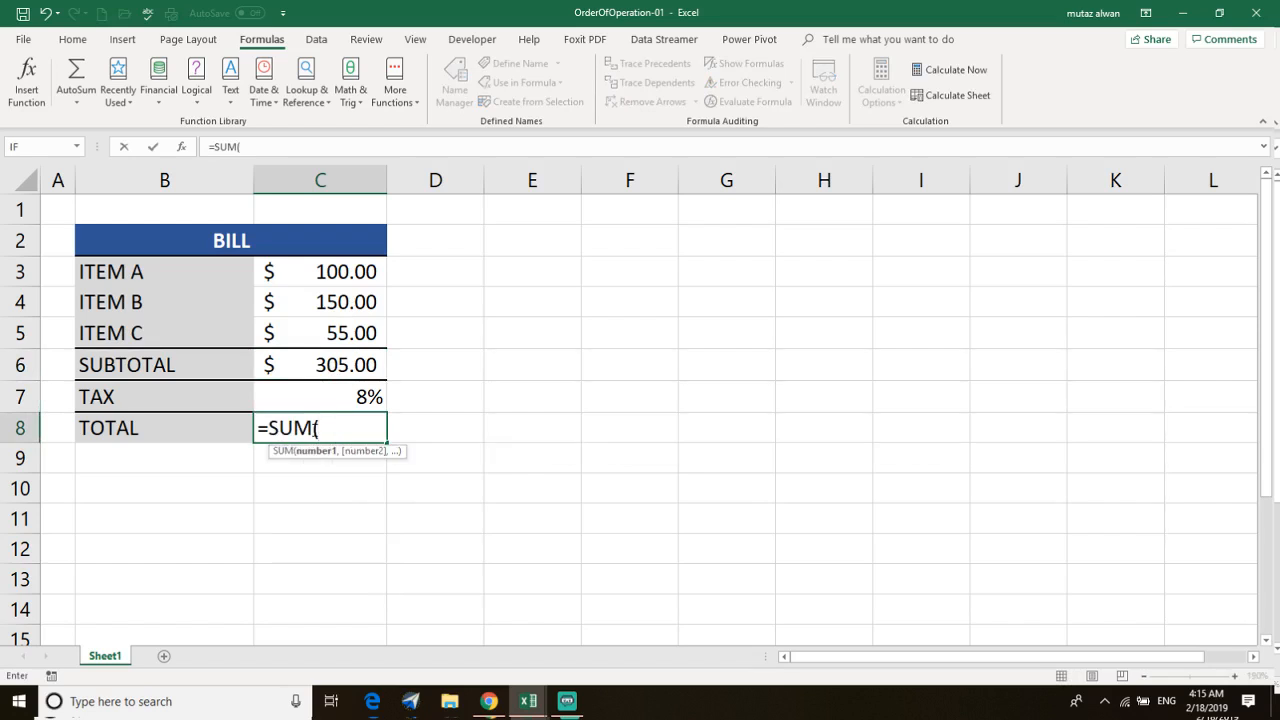
{"action": "left_click", "coordinate": [342, 367]}
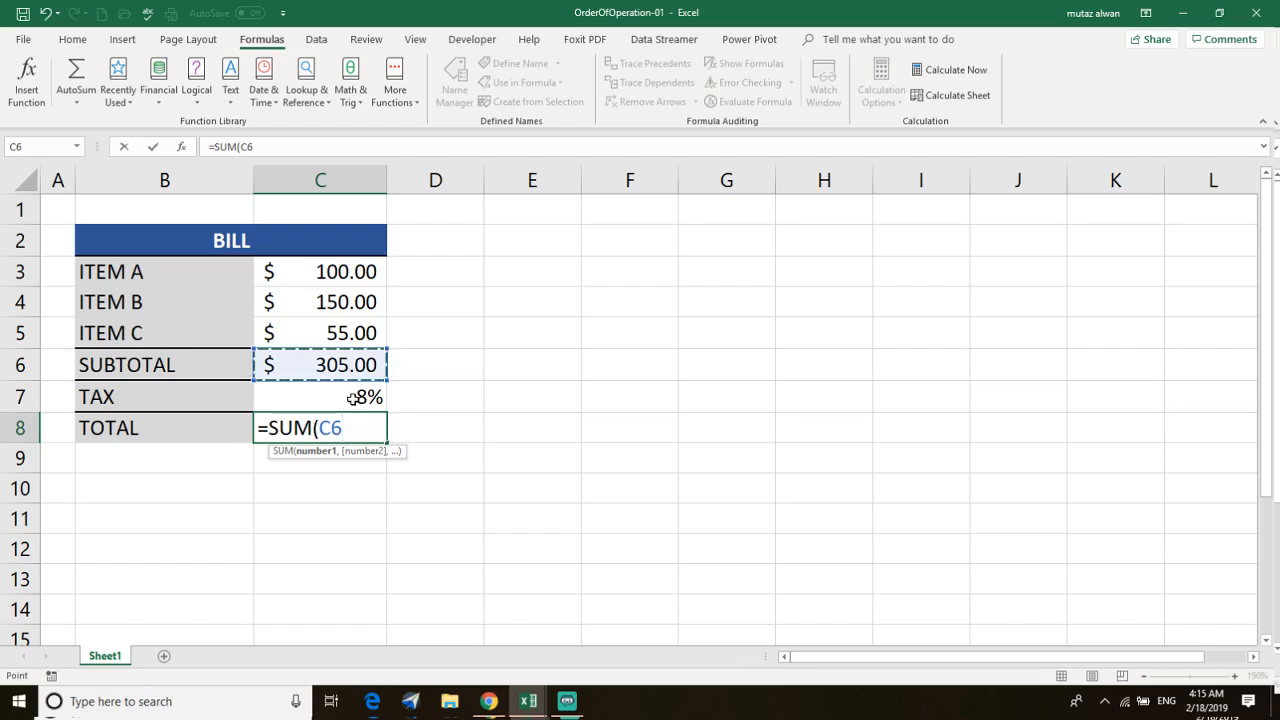
{"action": "left_click", "coordinate": [350, 398]}
{"action": "left_click", "coordinate": [352, 366]}
{"action": "type", "text": ","}
{"action": "left_click", "coordinate": [361, 398]}
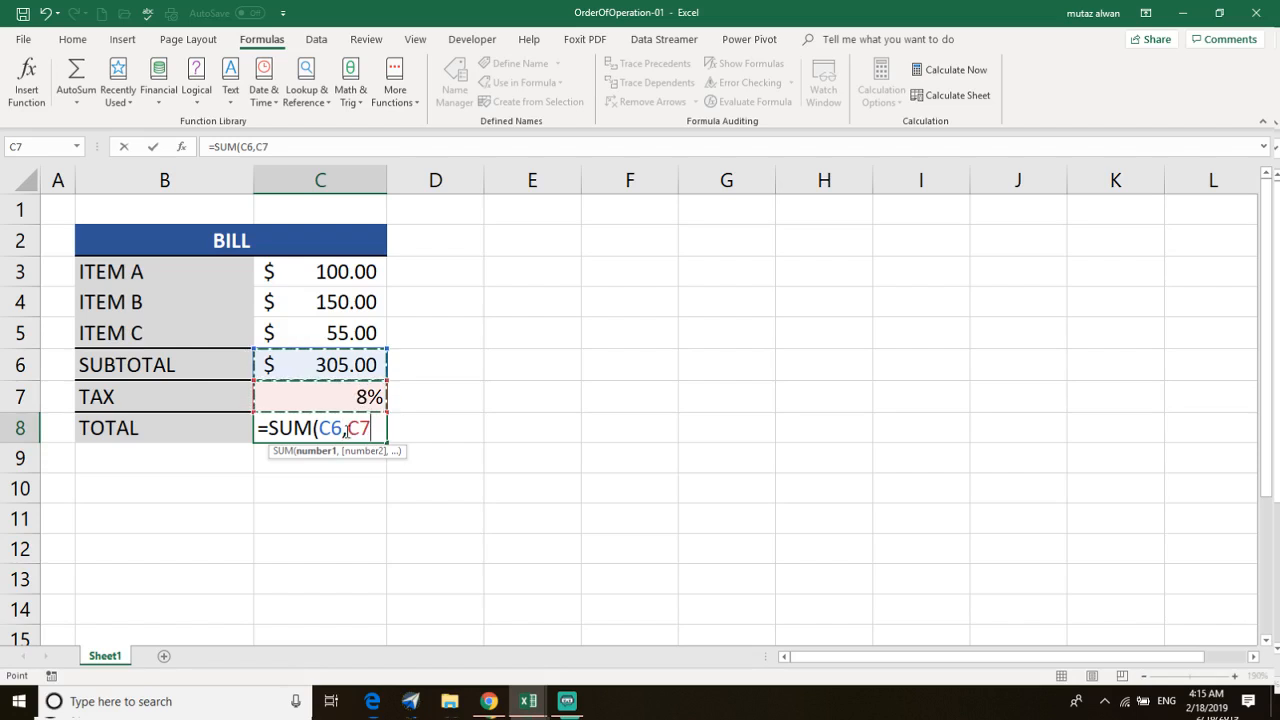
{"action": "key", "text": "Return"}
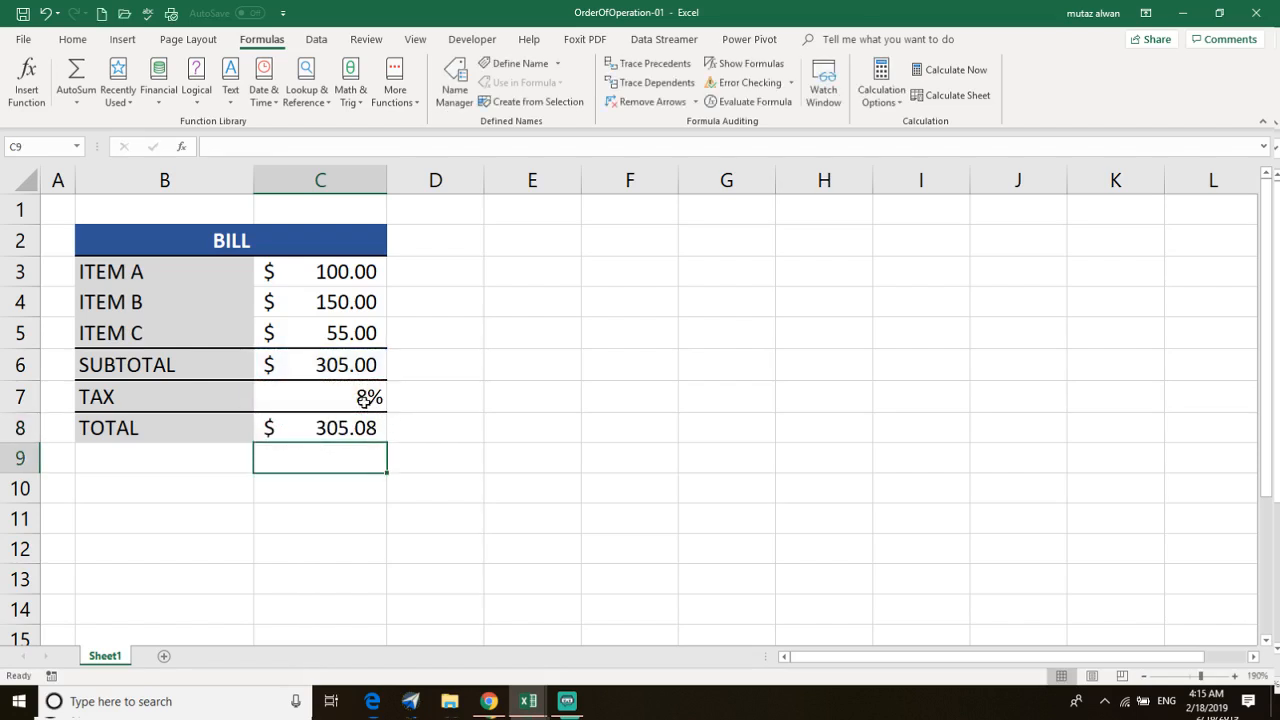
Change the total formula in C8 to multiply the subtotal by the tax rate, =SUM(C6*0.08)
{"action": "double_click", "coordinate": [350, 428]}
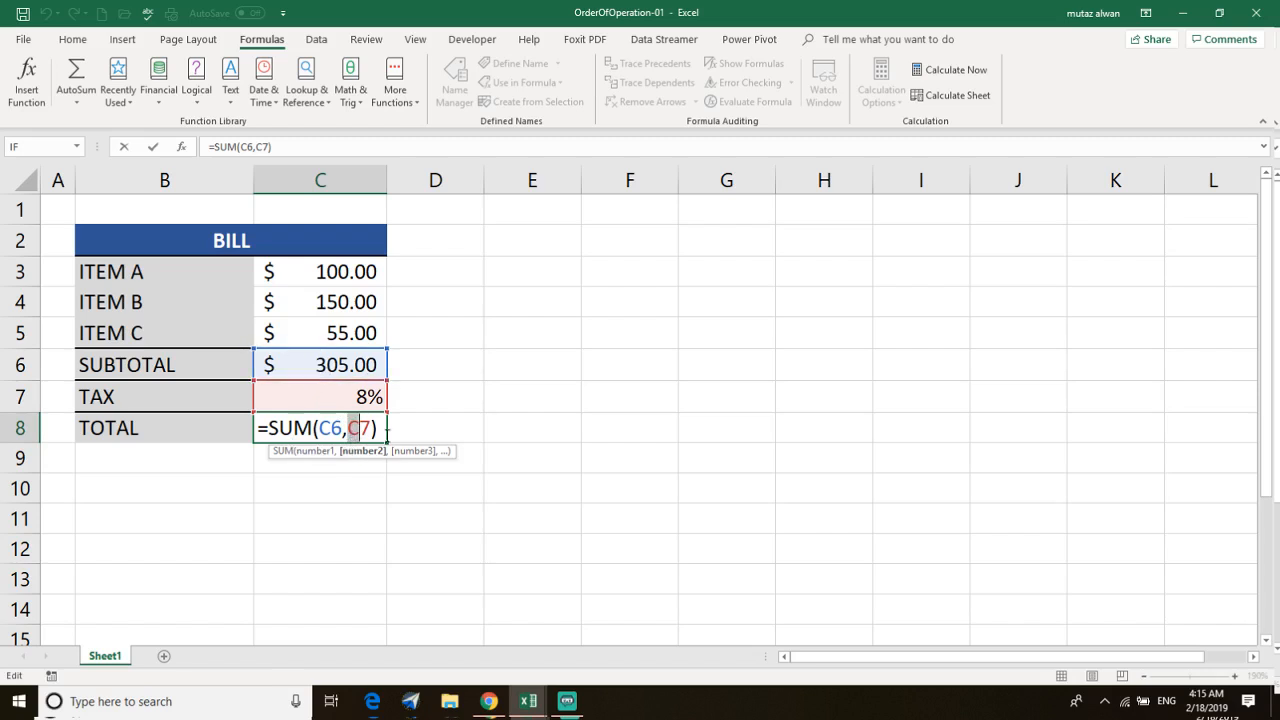
{"action": "left_click", "coordinate": [368, 434]}
{"action": "key", "text": "BackSpace"}
{"action": "key", "text": "BackSpace"}
{"action": "key", "text": "BackSpace"}
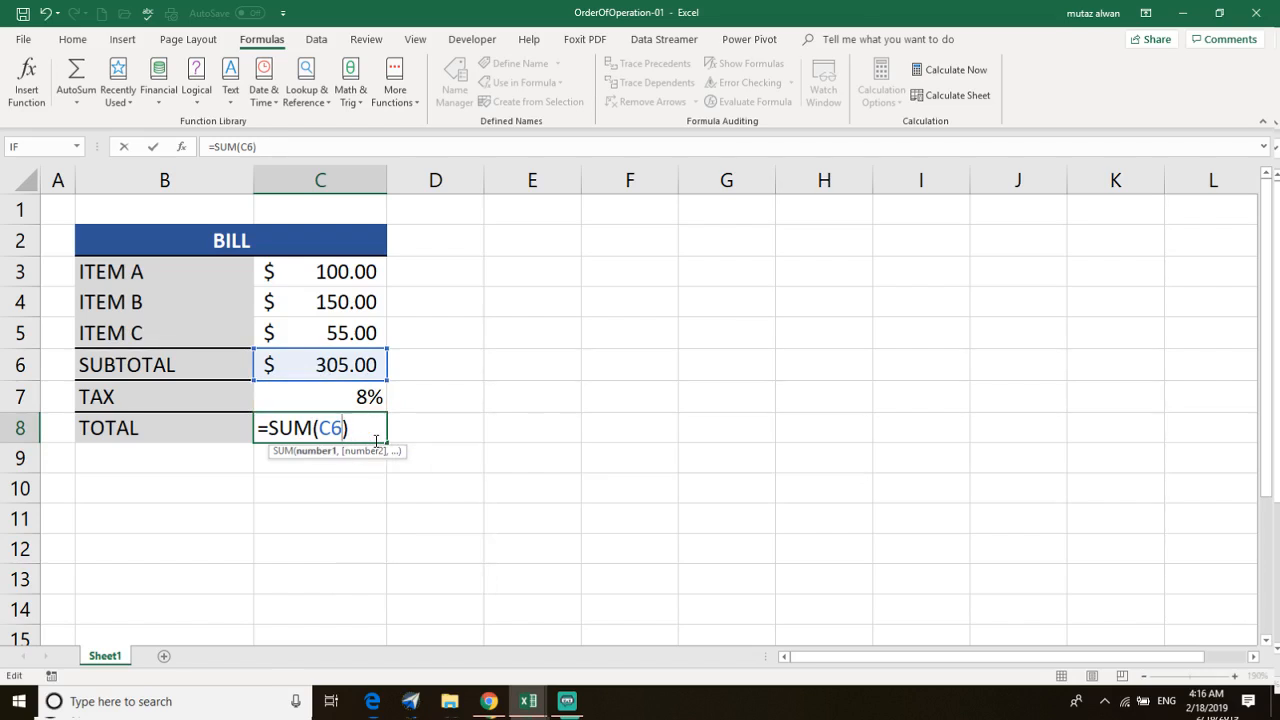
{"action": "type", "text": "8"}
{"action": "key", "text": "BackSpace"}
{"action": "type", "text": "*0.08"}
{"action": "key", "text": "BackSpace"}
{"action": "key", "text": "BackSpace"}
{"action": "type", "text": "08"}
{"action": "key", "text": "Return"}
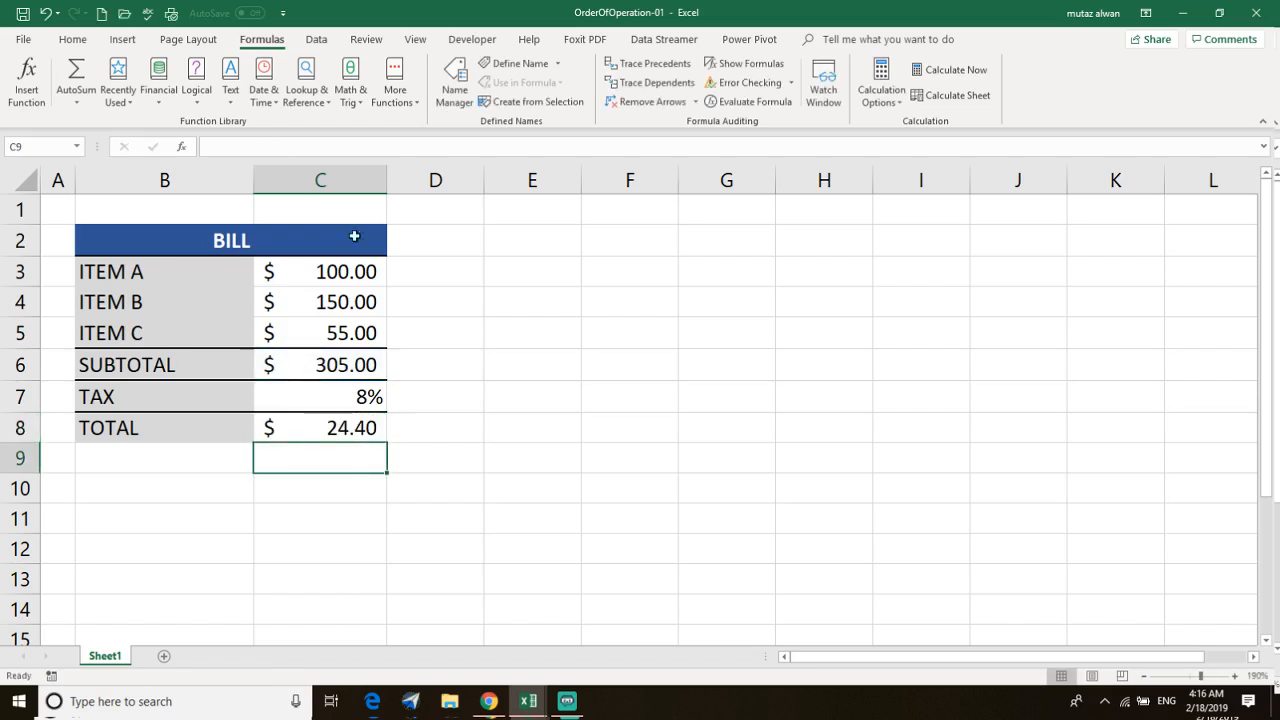
Reopen the total formula in C8 and split it into separate brackets, replacing the multiplication so it reads =SUM(C6)(0.08)
{"action": "left_click", "coordinate": [364, 428]}
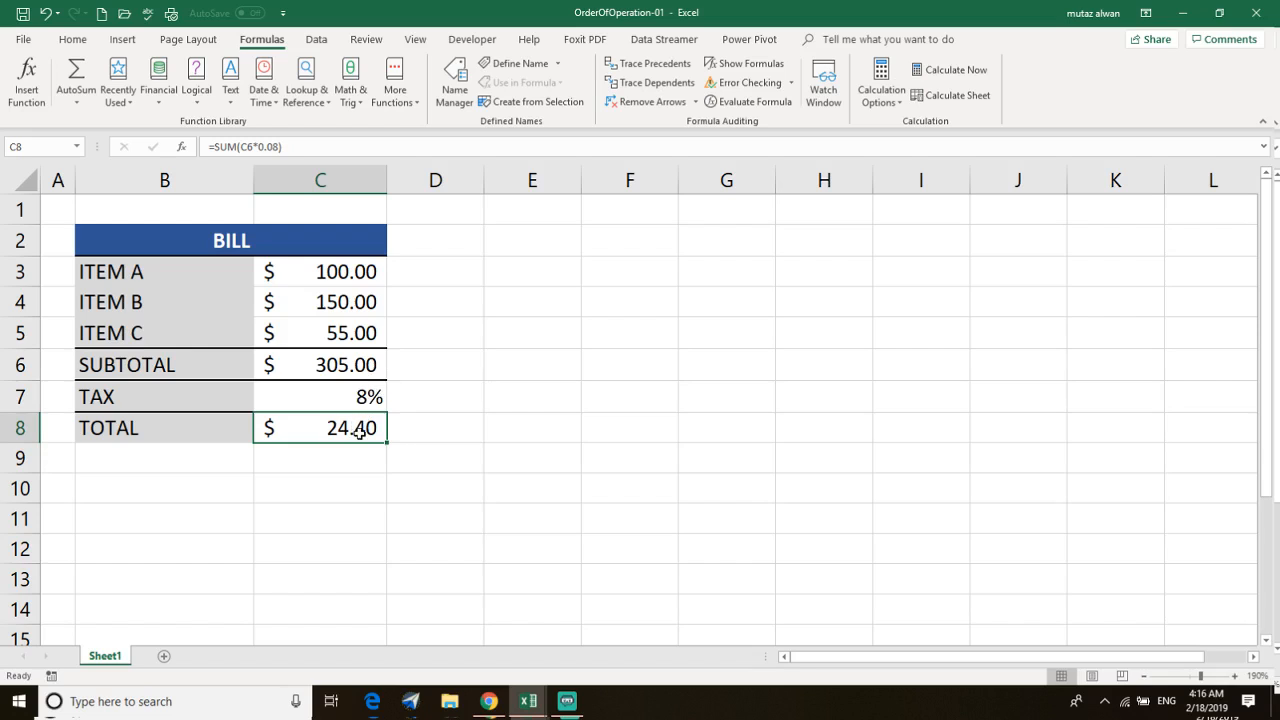
{"action": "double_click", "coordinate": [360, 428]}
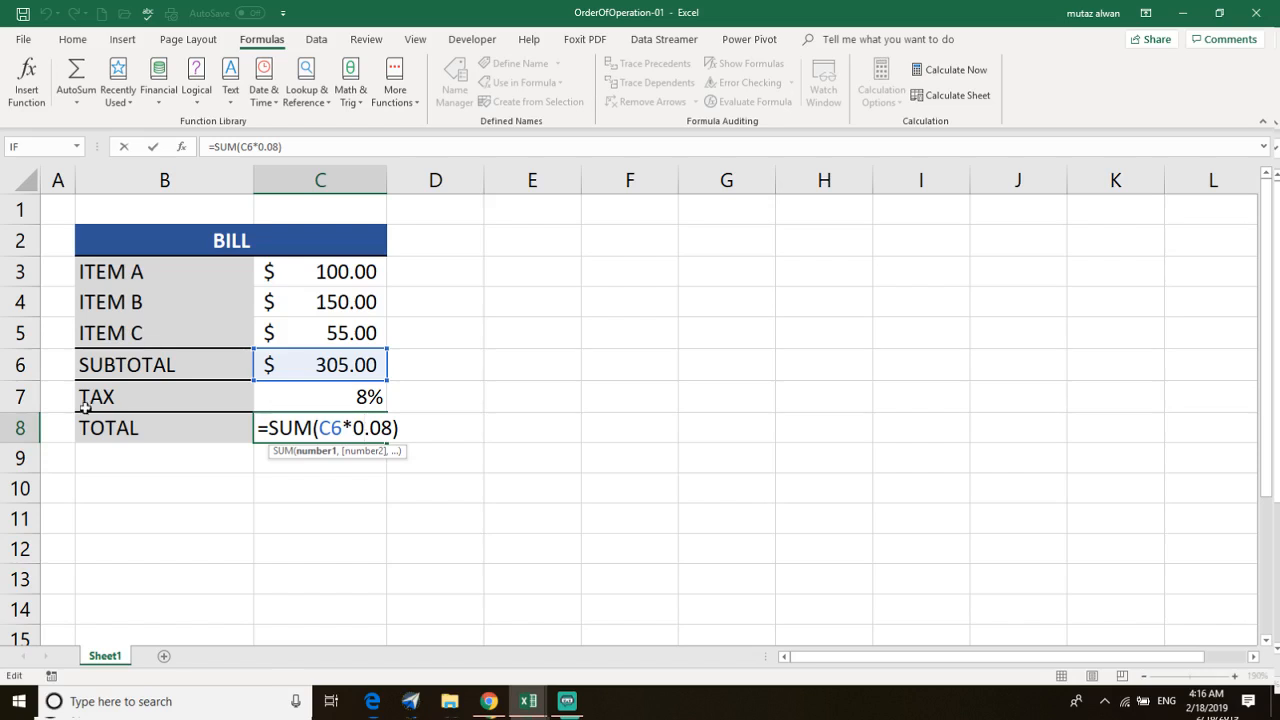
{"action": "left_click", "coordinate": [268, 428]}
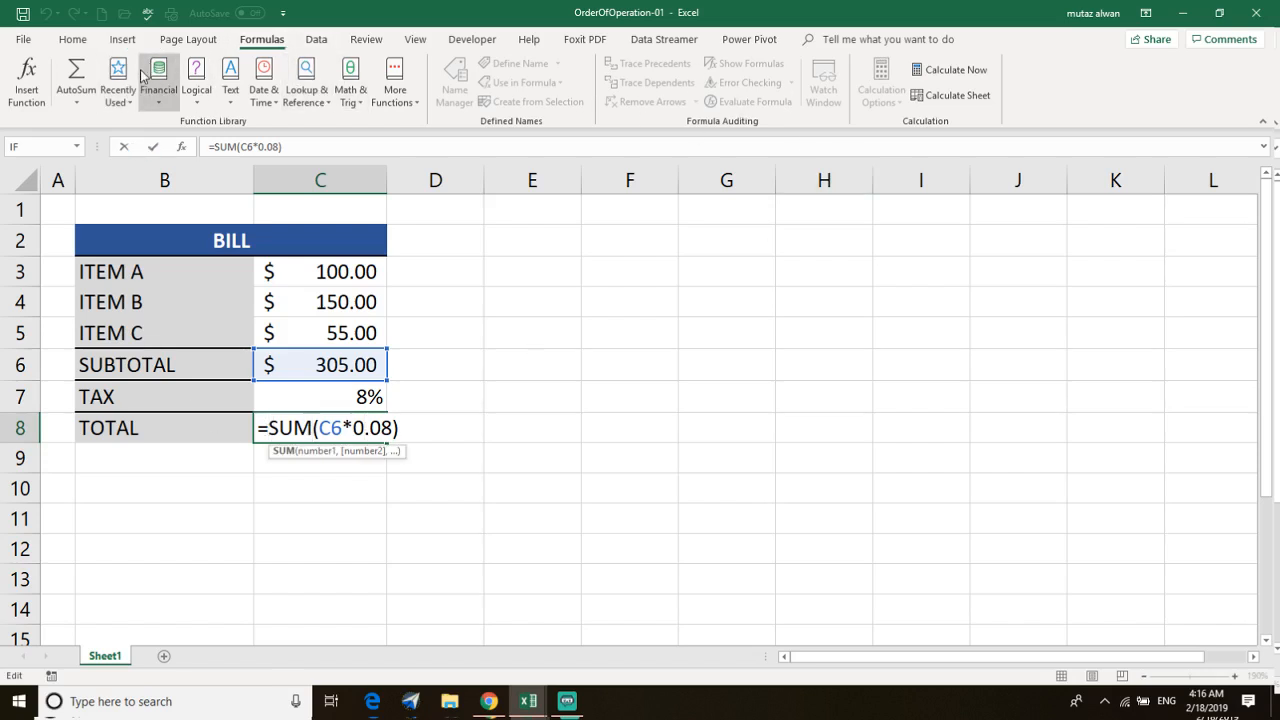
{"action": "left_click", "coordinate": [350, 428]}
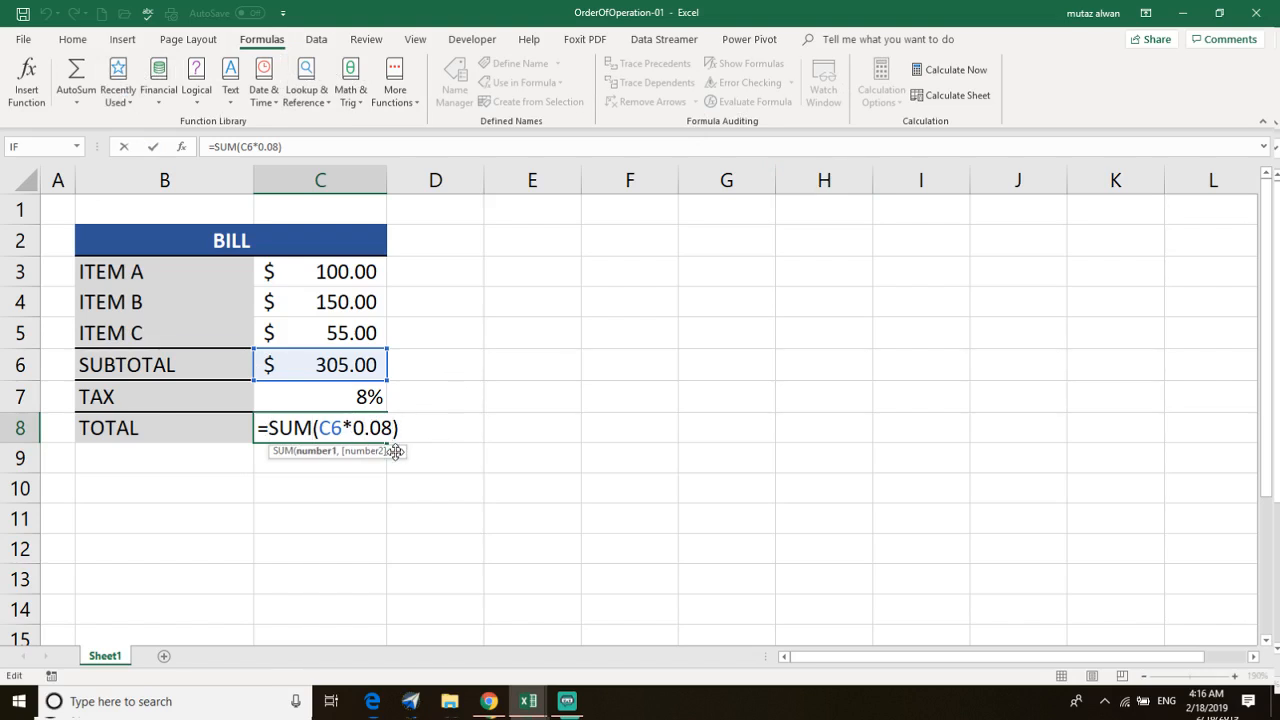
{"action": "key", "text": "Right"}
{"action": "key", "text": "Right"}
{"action": "key", "text": "Right"}
{"action": "key", "text": "Right"}
{"action": "left_click", "coordinate": [354, 428]}
{"action": "key", "text": "BackSpace"}
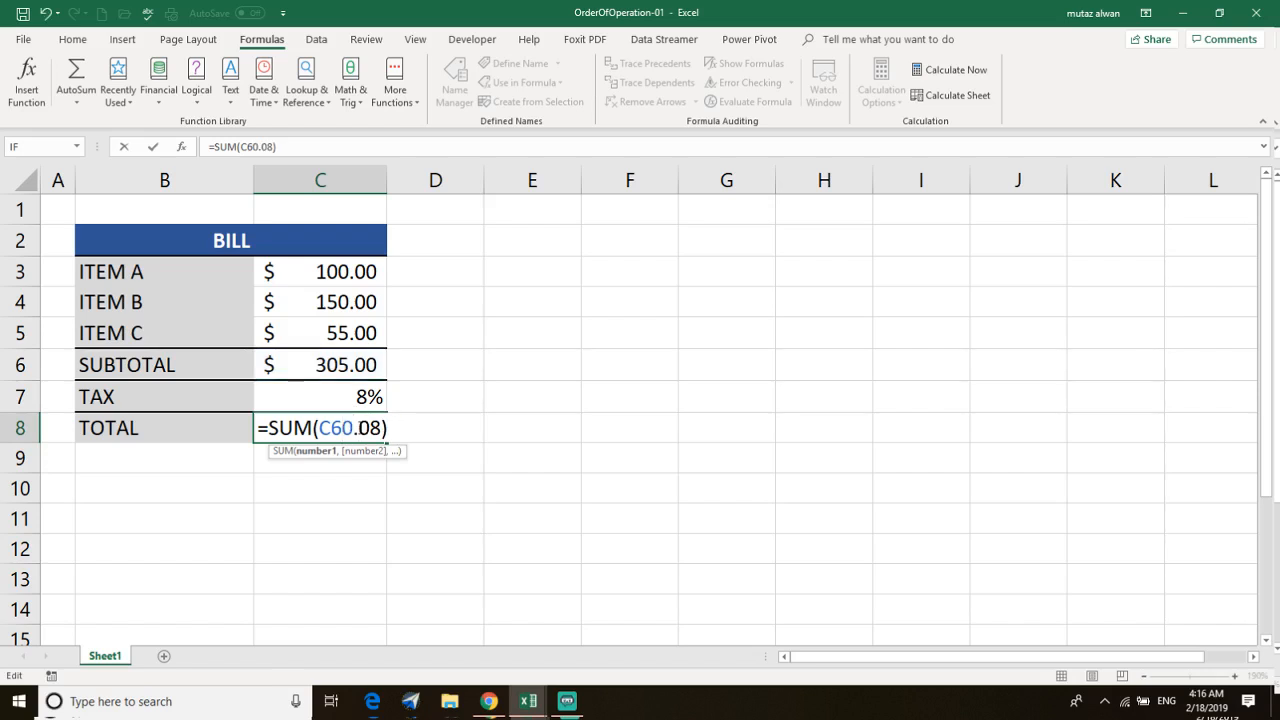
{"action": "type", "text": ")("}
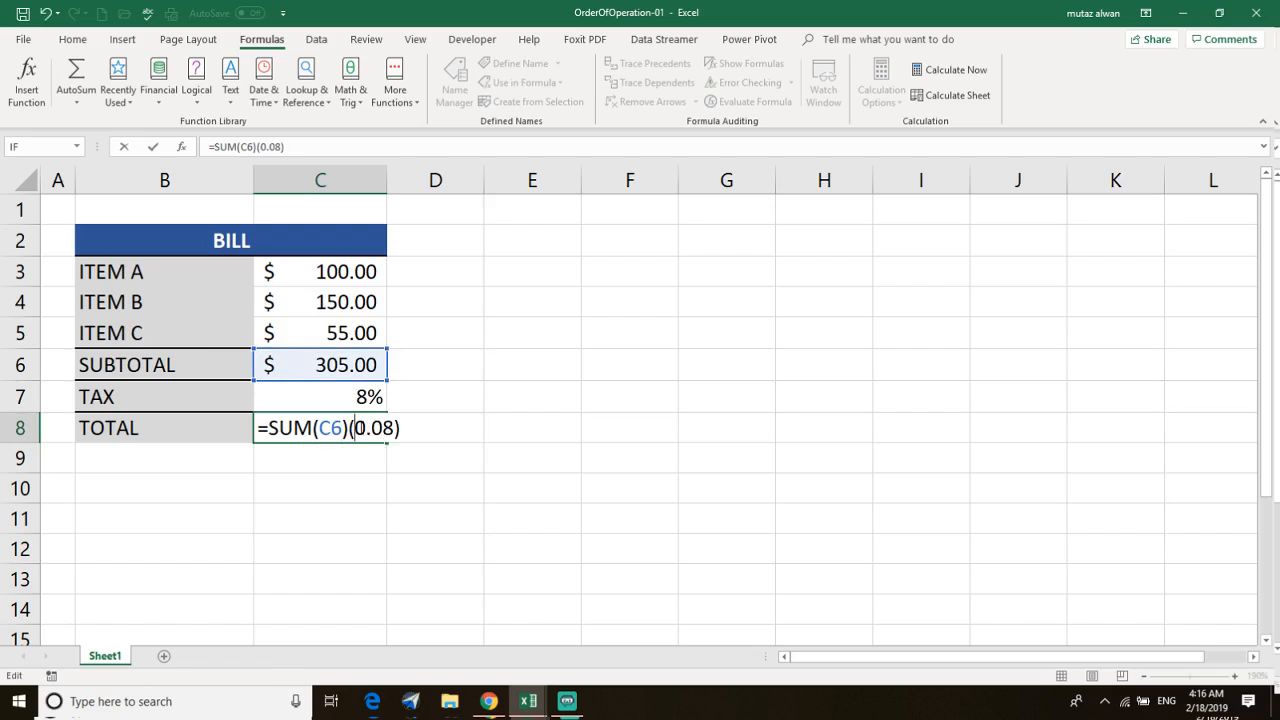
Expand the second bracket to (1+0.08) and accept the suggested correction, =SUM(C6)*(1+0.08)
{"action": "type", "text": "1="}
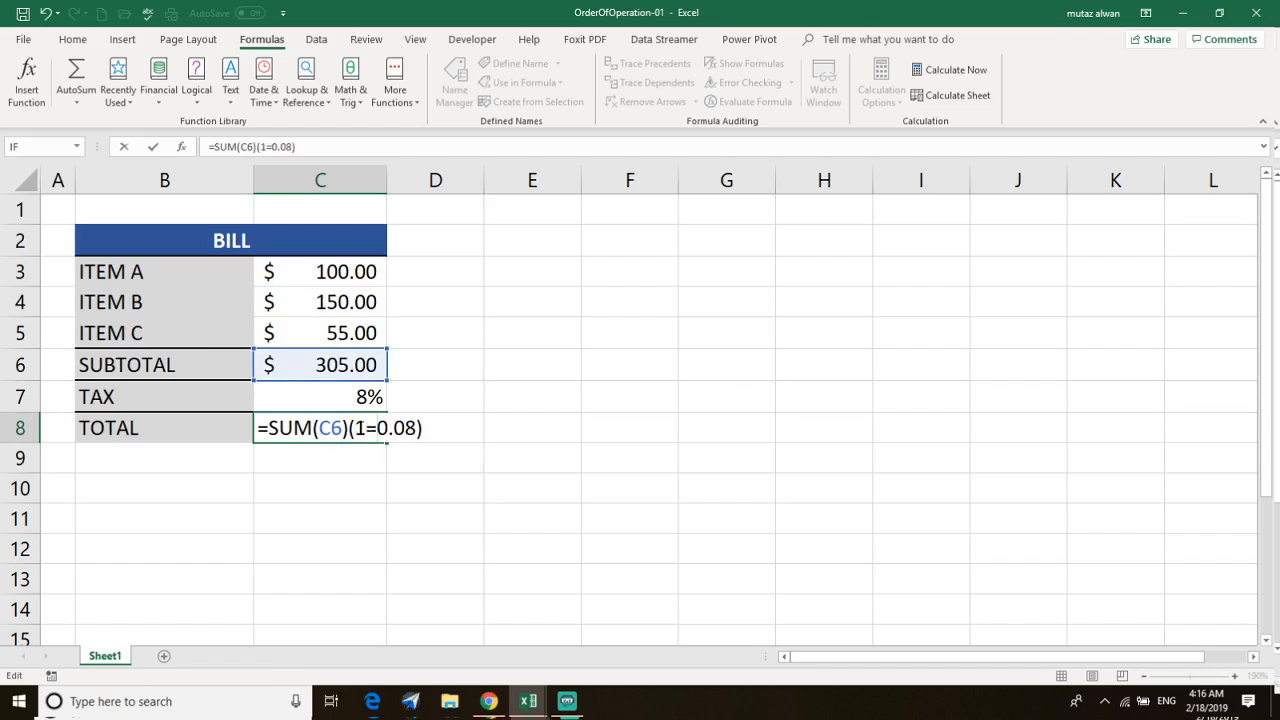
{"action": "key", "text": "BackSpace"}
{"action": "type", "text": "+"}
{"action": "left_click", "coordinate": [344, 428]}
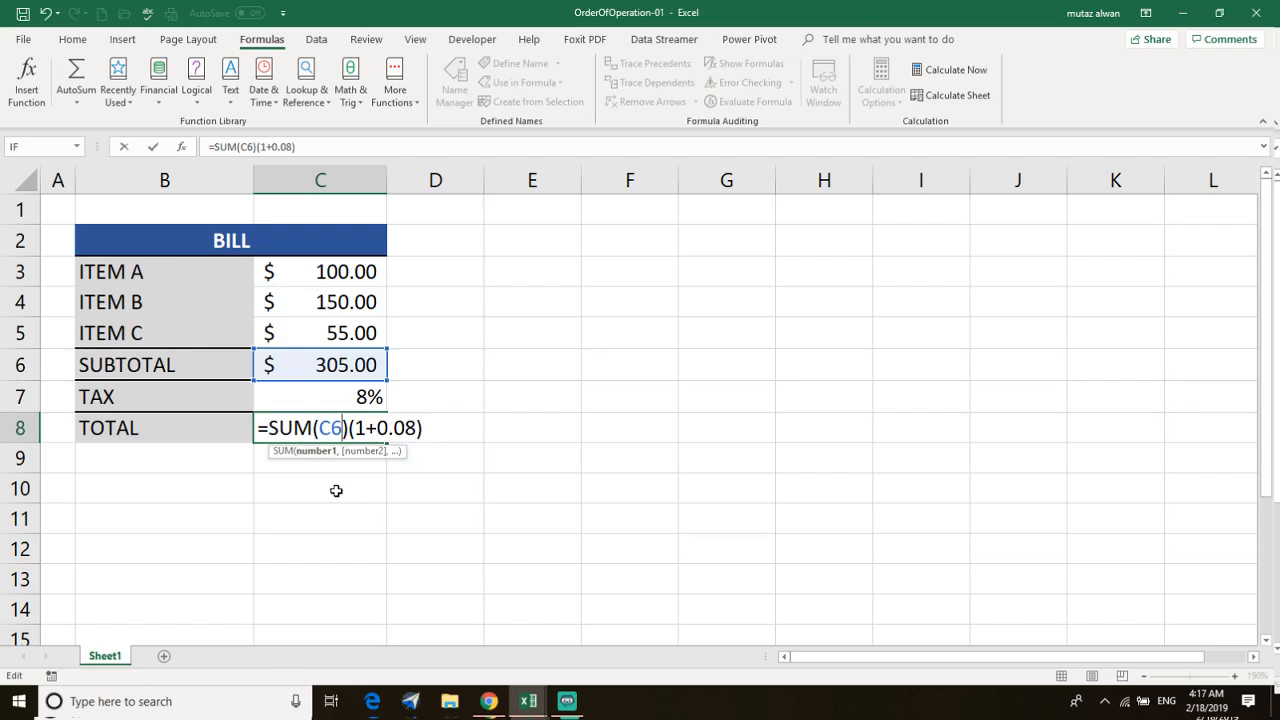
{"action": "key", "text": "Return"}
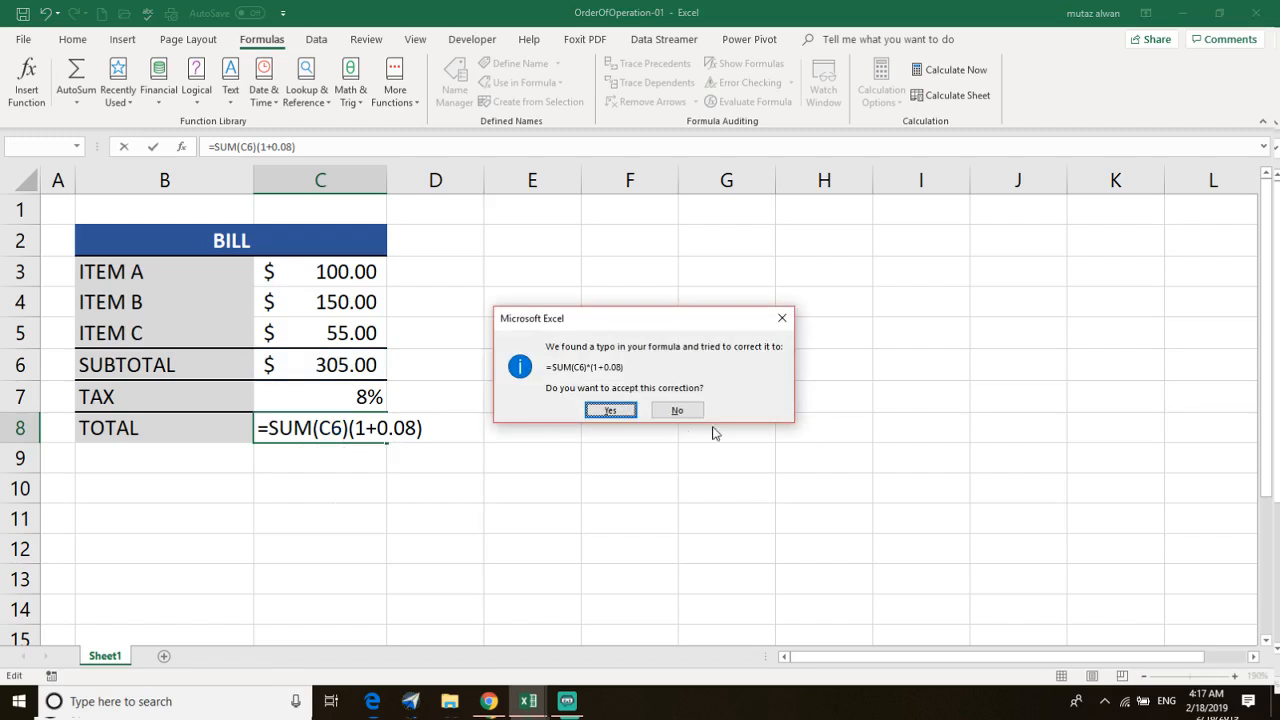
{"action": "left_click", "coordinate": [616, 410]}
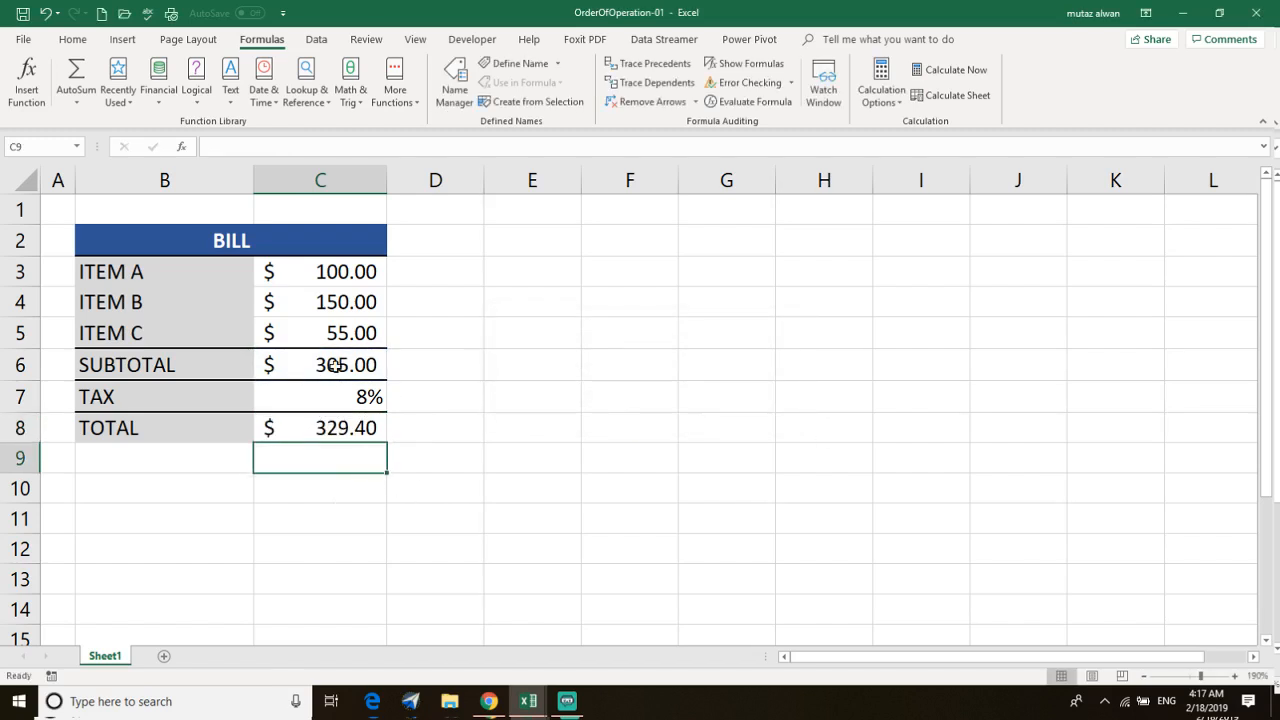
Examine the total formula in C8 and the tax rate in C7
{"action": "left_click", "coordinate": [362, 423]}
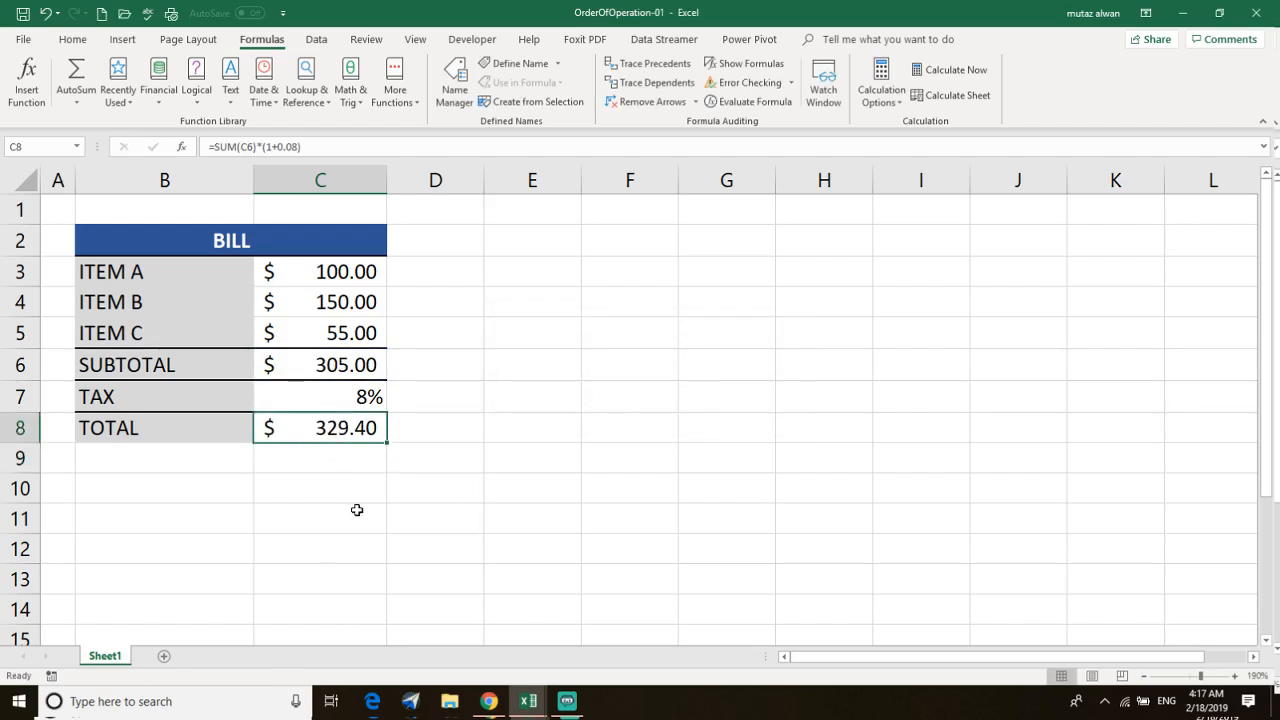
{"action": "double_click", "coordinate": [325, 430]}
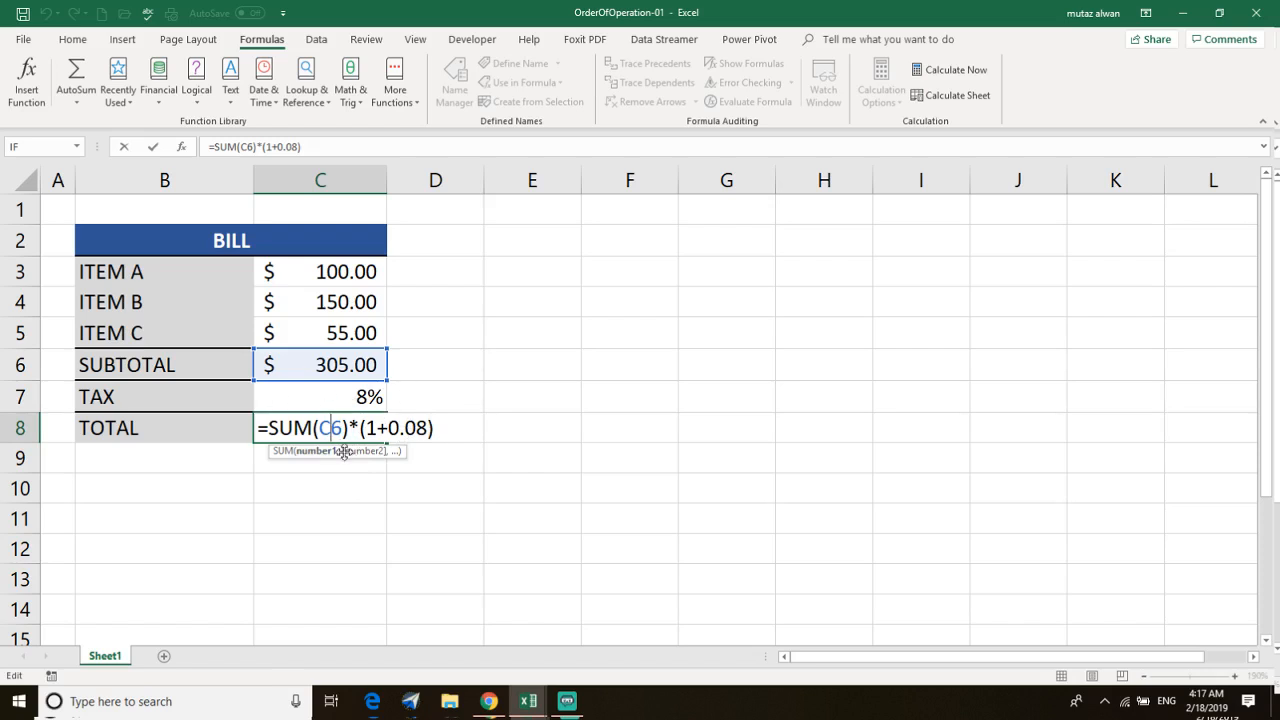
{"action": "left_click", "coordinate": [445, 462]}
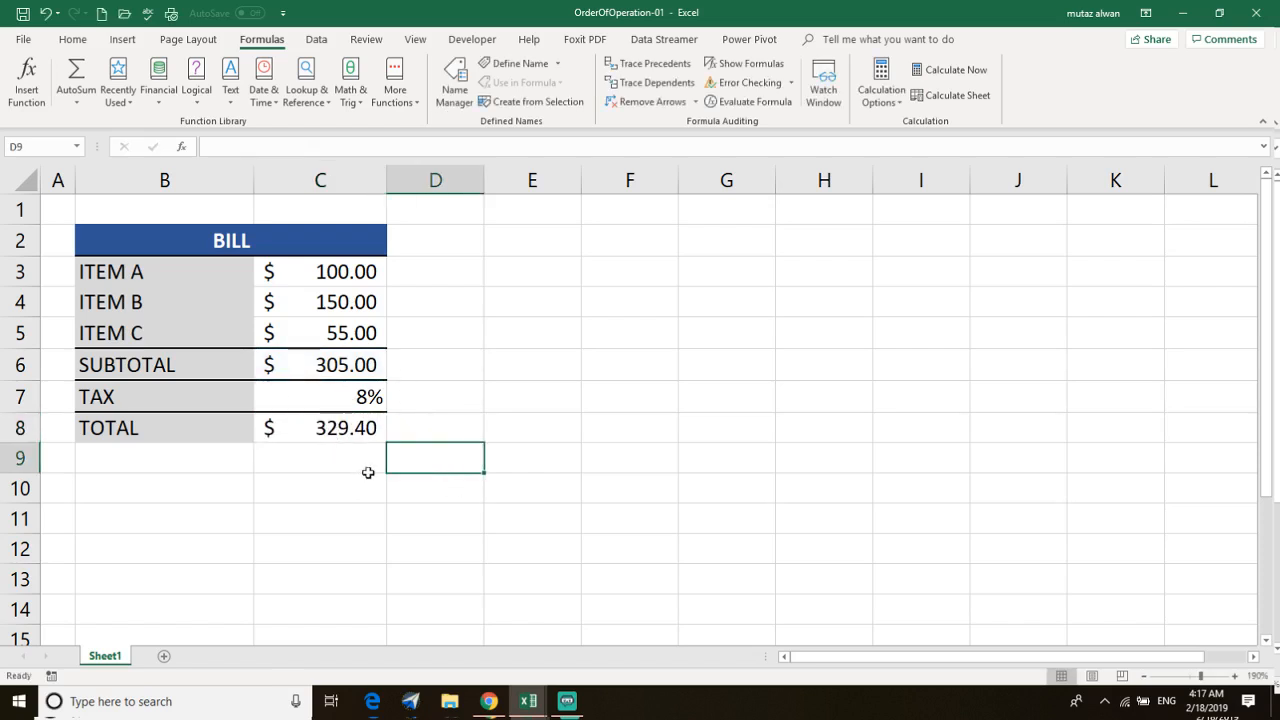
{"action": "left_click", "coordinate": [333, 399]}
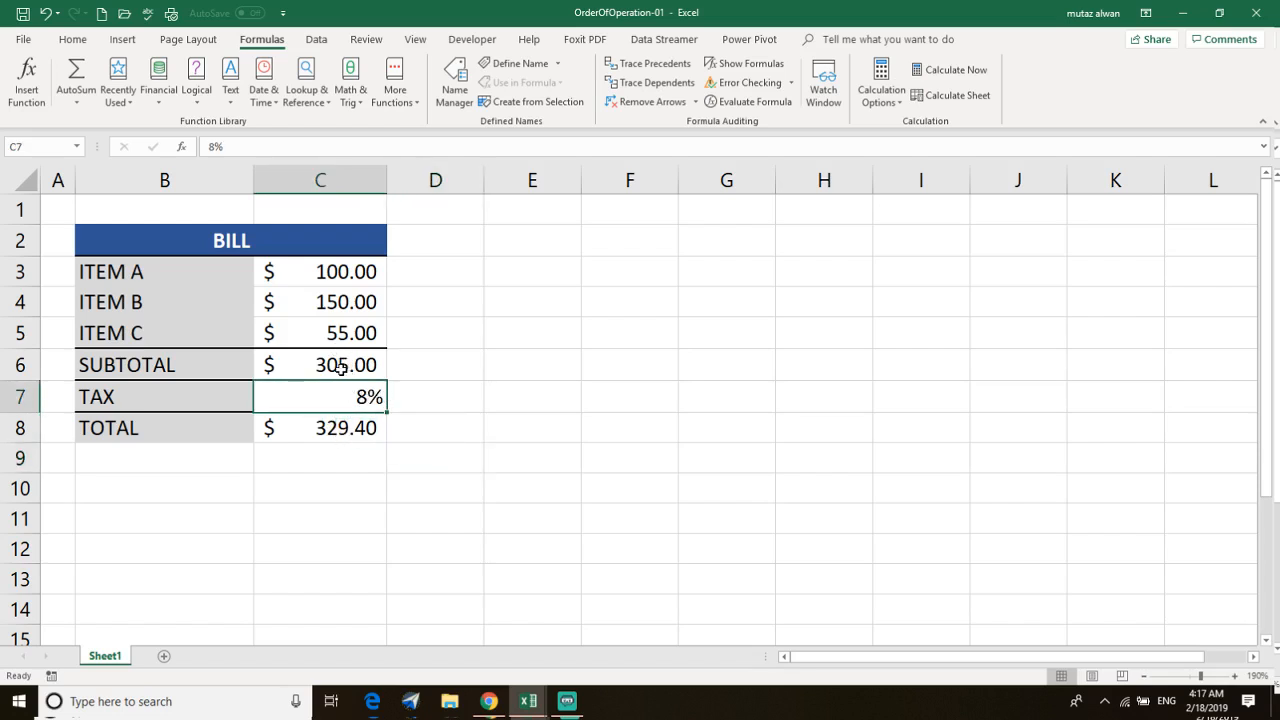
{"action": "left_click", "coordinate": [368, 428]}
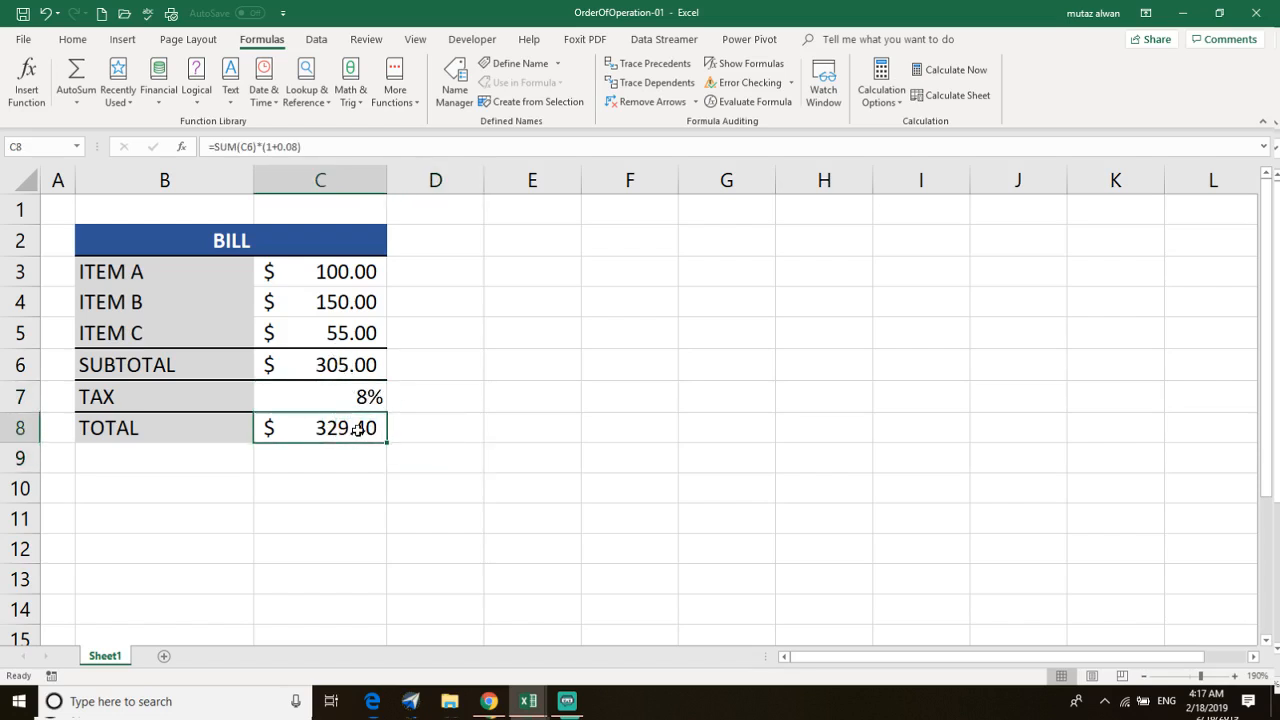
{"action": "double_click", "coordinate": [360, 428]}
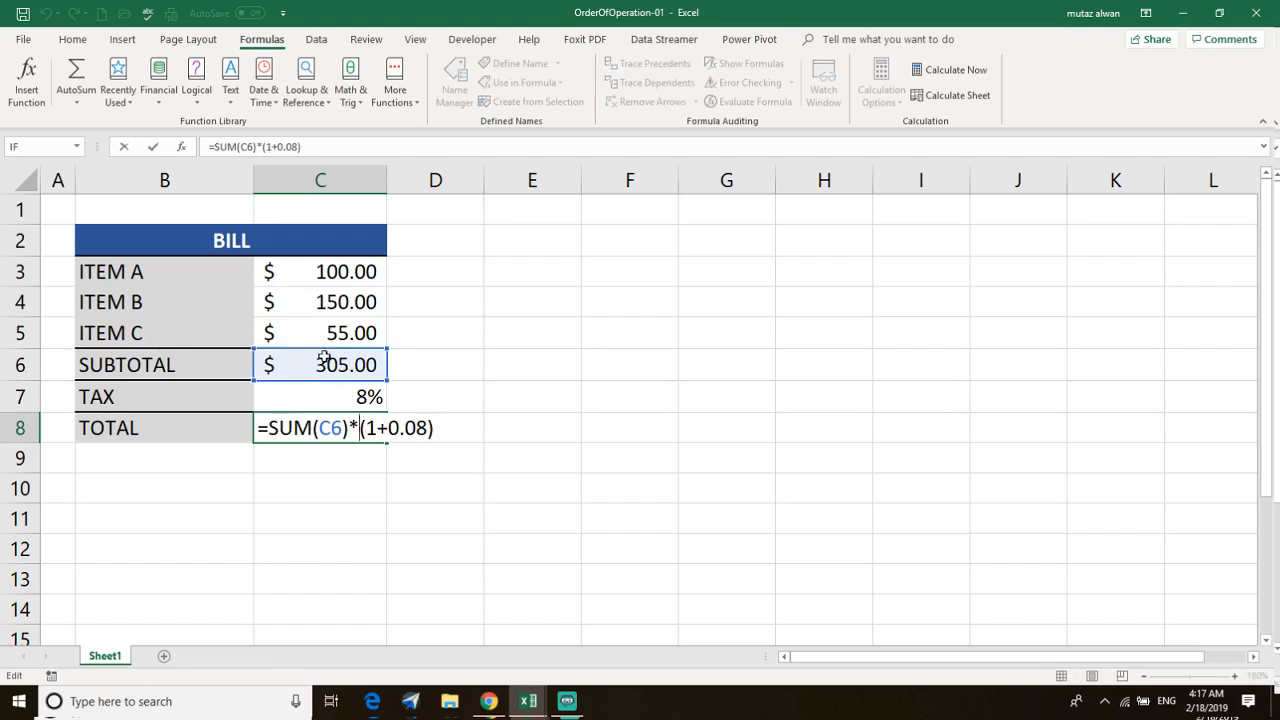
{"action": "mouse_move", "coordinate": [370, 395]}
{"action": "left_mouse_down"}
{"action": "mouse_move", "coordinate": [420, 397]}
{"action": "mouse_move", "coordinate": [363, 397]}
{"action": "left_mouse_up"}
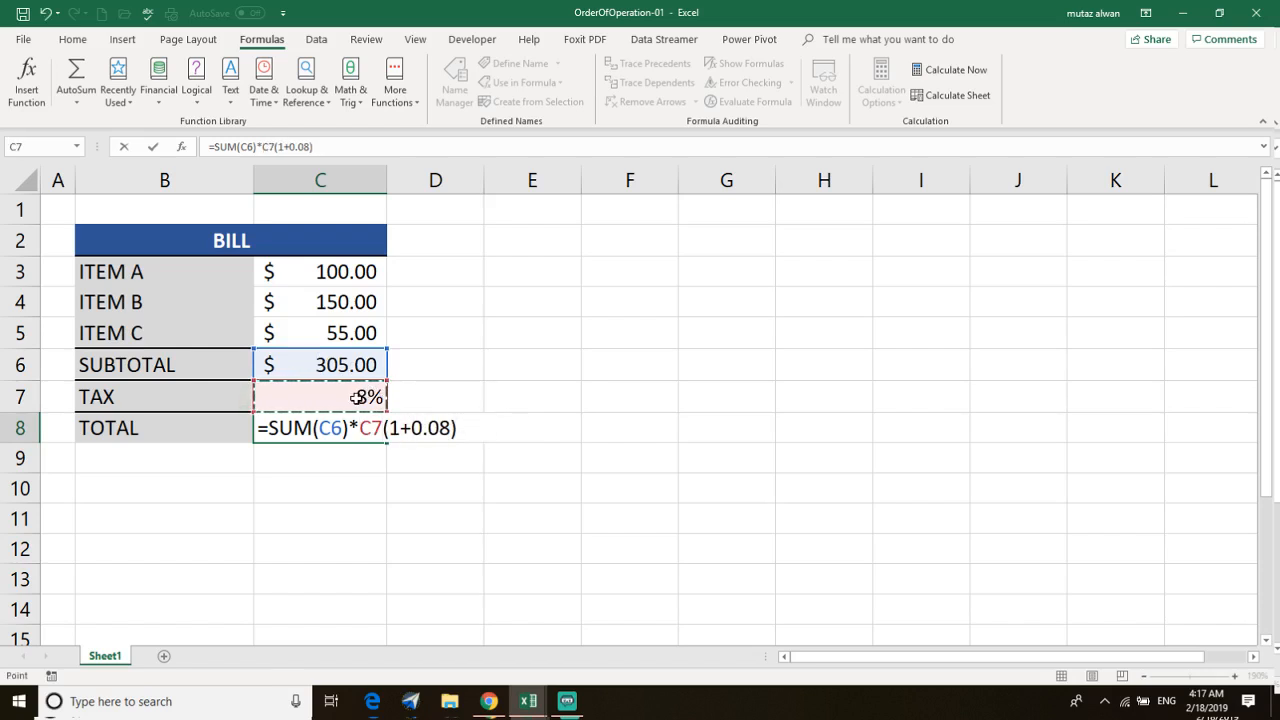
{"action": "key", "text": "shift+Right"}
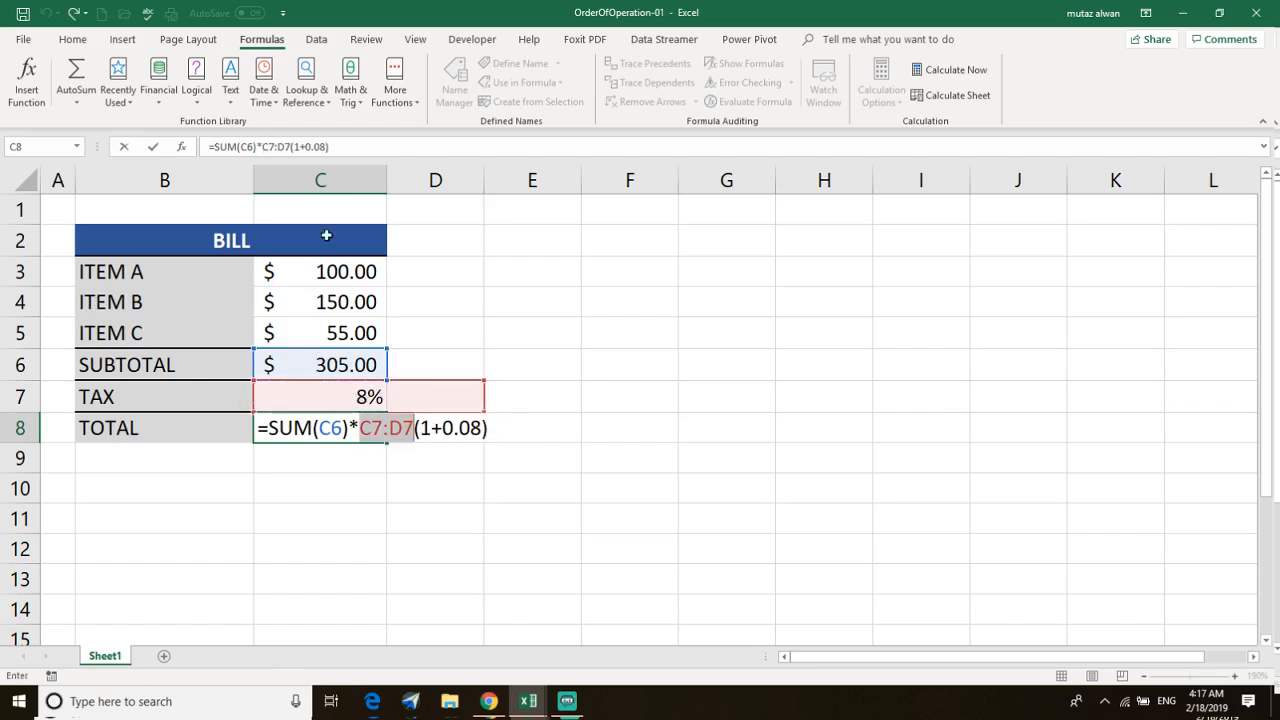
{"action": "key", "text": "shift+Left"}
{"action": "key", "text": "shift+Right"}
{"action": "key", "text": "shift+Left"}
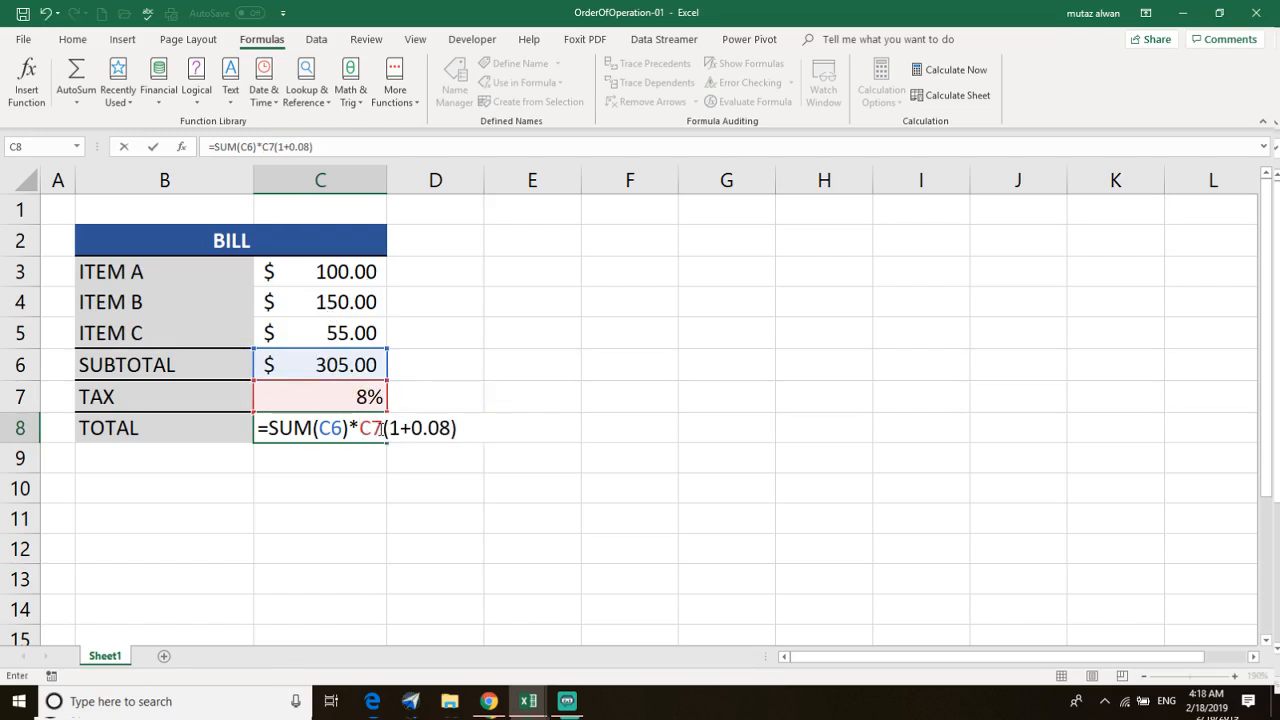
{"action": "key", "text": "BackSpace"}
{"action": "key", "text": "BackSpace"}
{"action": "key", "text": "Return"}
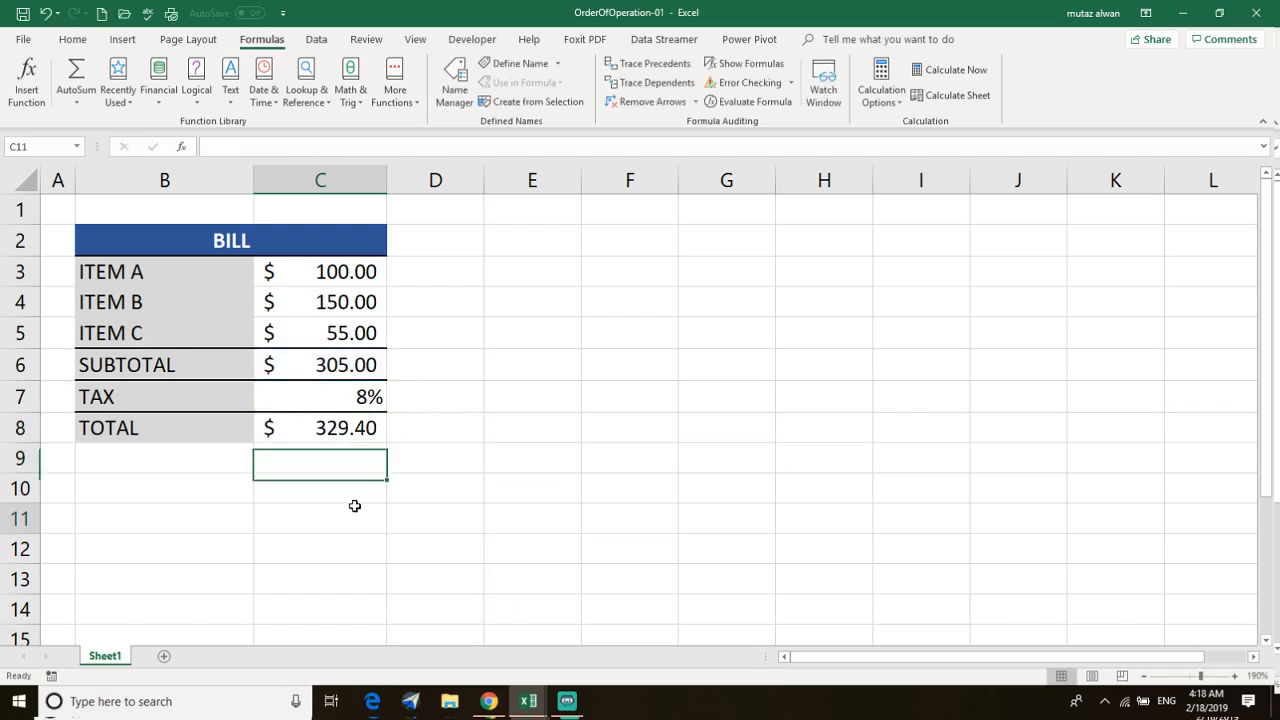
{"action": "key", "text": "Down"}
{"action": "key", "text": "Down"}
{"action": "key", "text": "Up"}
{"action": "key", "text": "Up"}
{"action": "key", "text": "Up"}
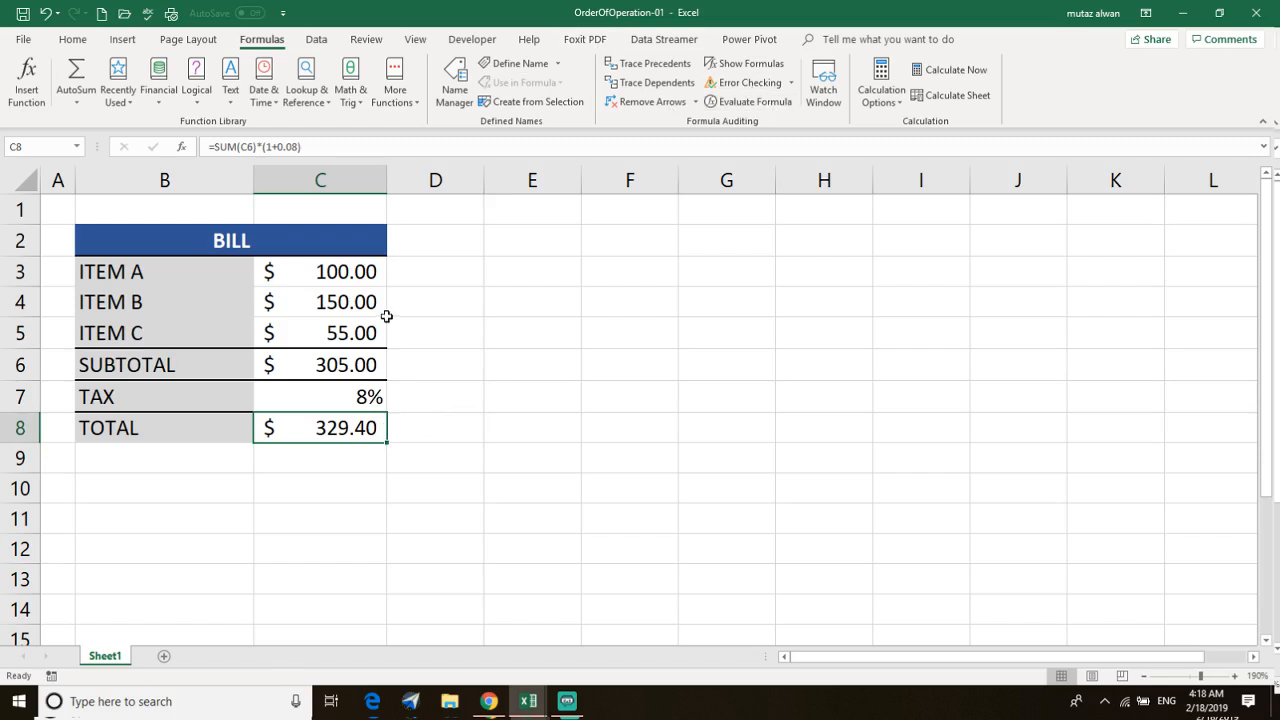
Remove the 1+ from the second bracket of the total formula in C8 so it reads =SUM(C6)*(0.08)
{"action": "double_click", "coordinate": [366, 428]}
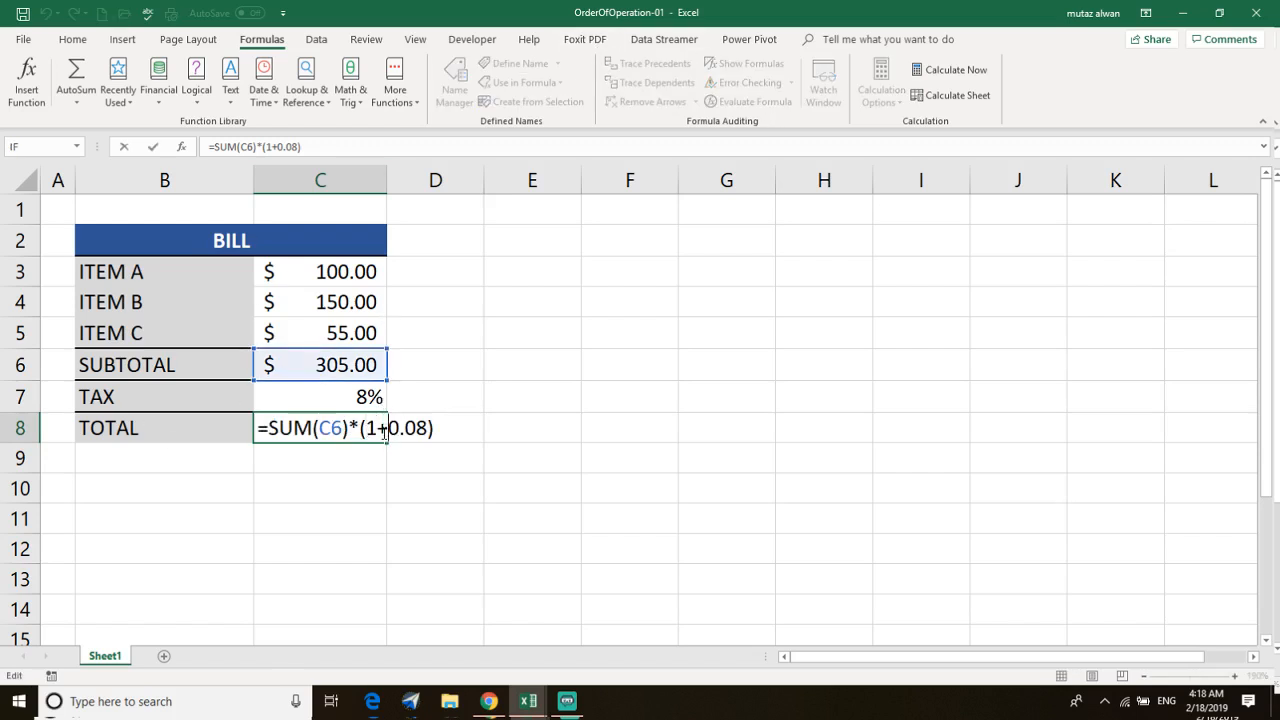
{"action": "key", "text": "BackSpace"}
{"action": "key", "text": "BackSpace"}
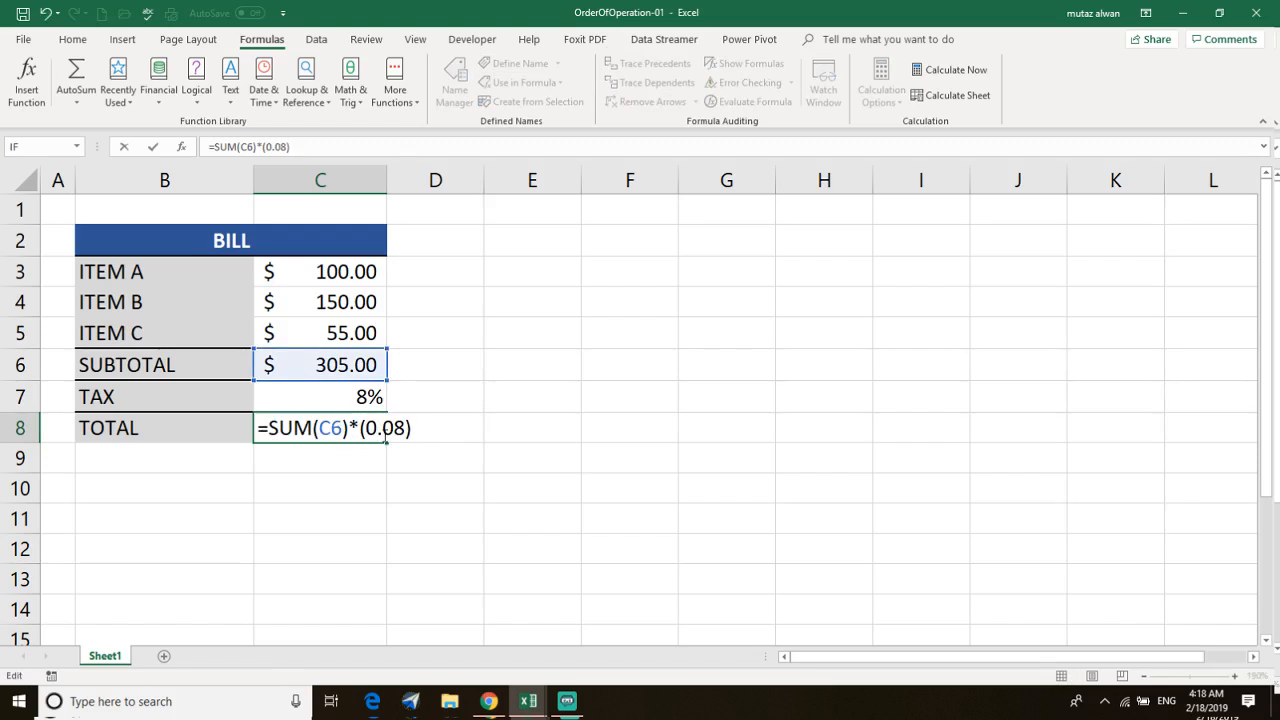
{"action": "key", "text": "Return"}
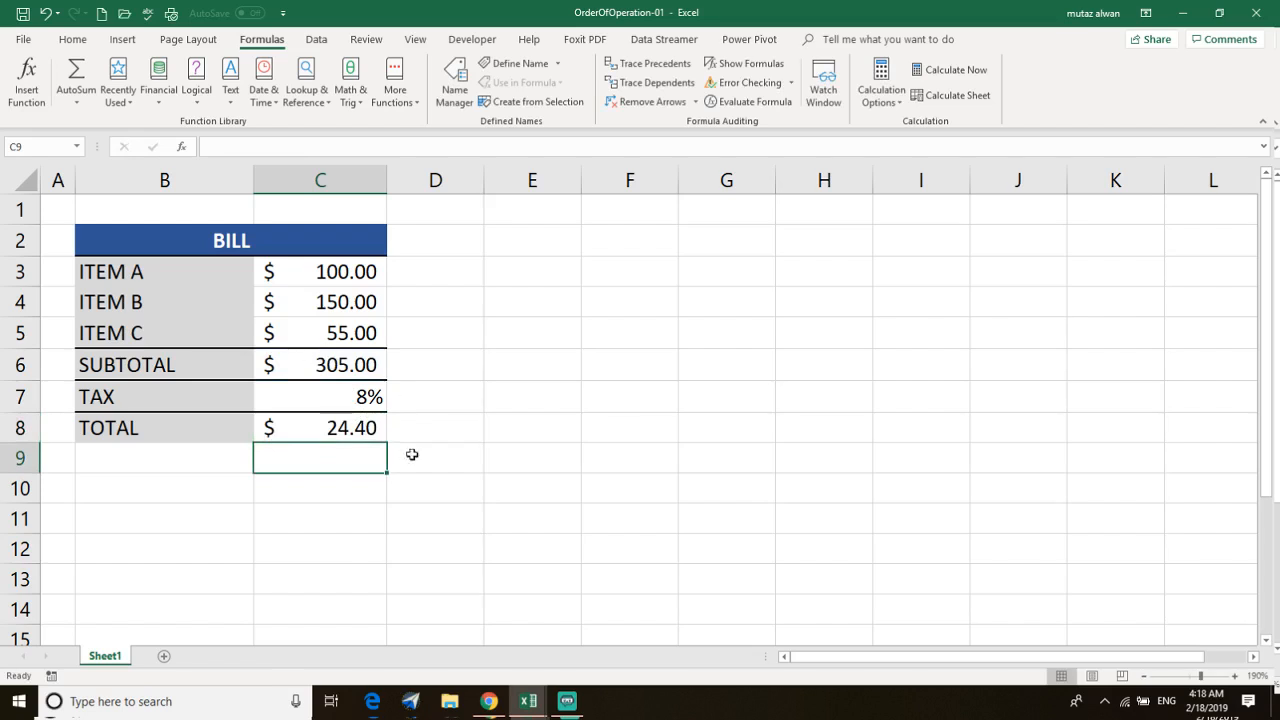
Put 1+ back into the second bracket of the total formula in C8, making it =SUM(C6)*(1+0.08)
{"action": "left_click", "coordinate": [364, 430]}
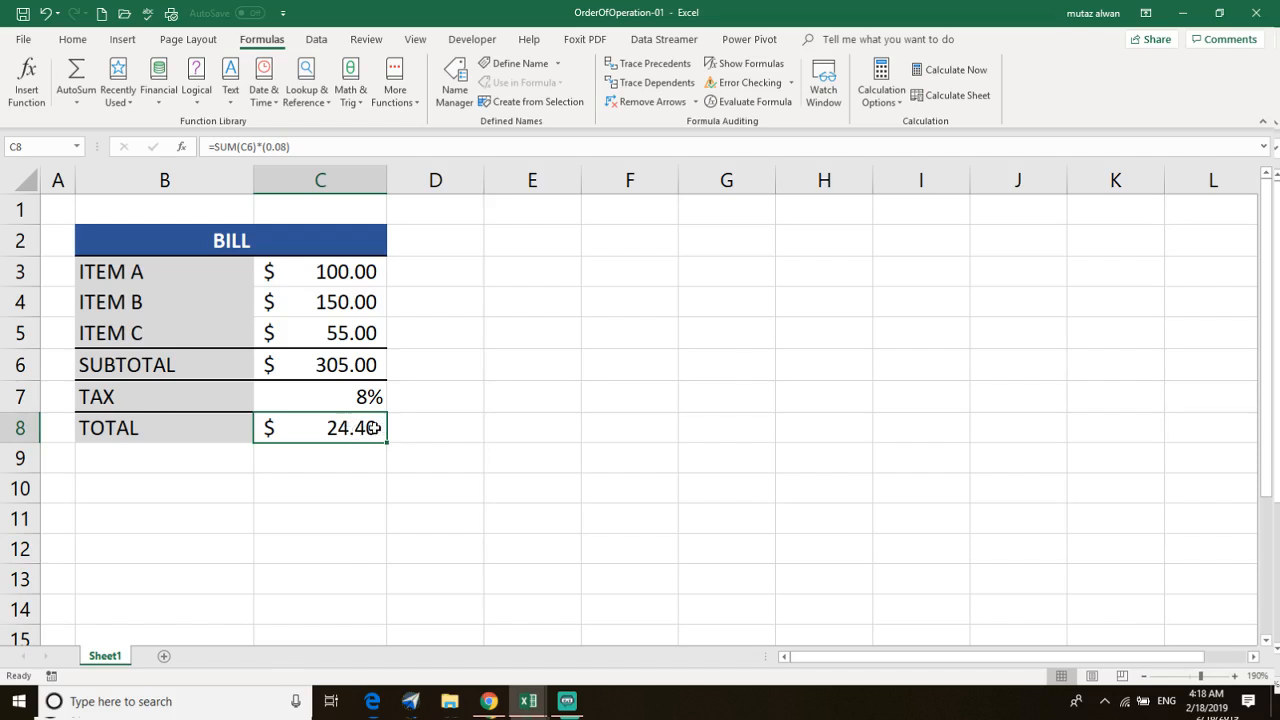
{"action": "double_click", "coordinate": [372, 428]}
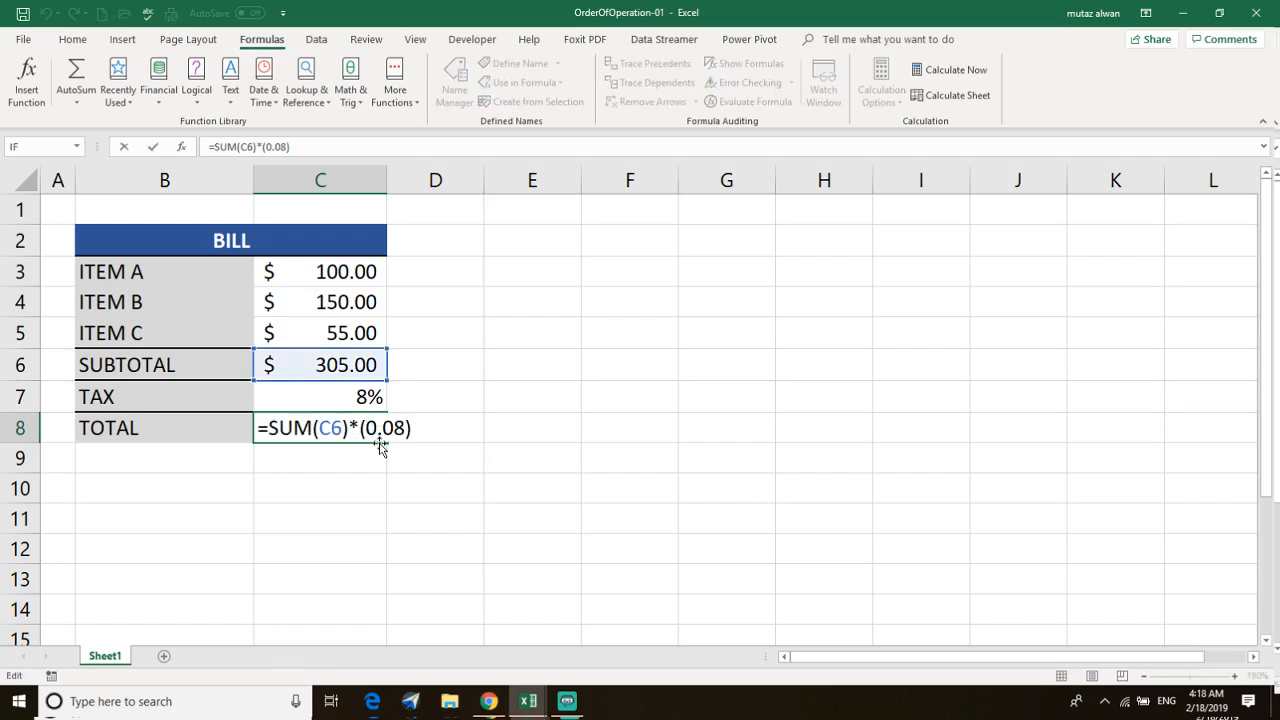
{"action": "type", "text": "1+"}
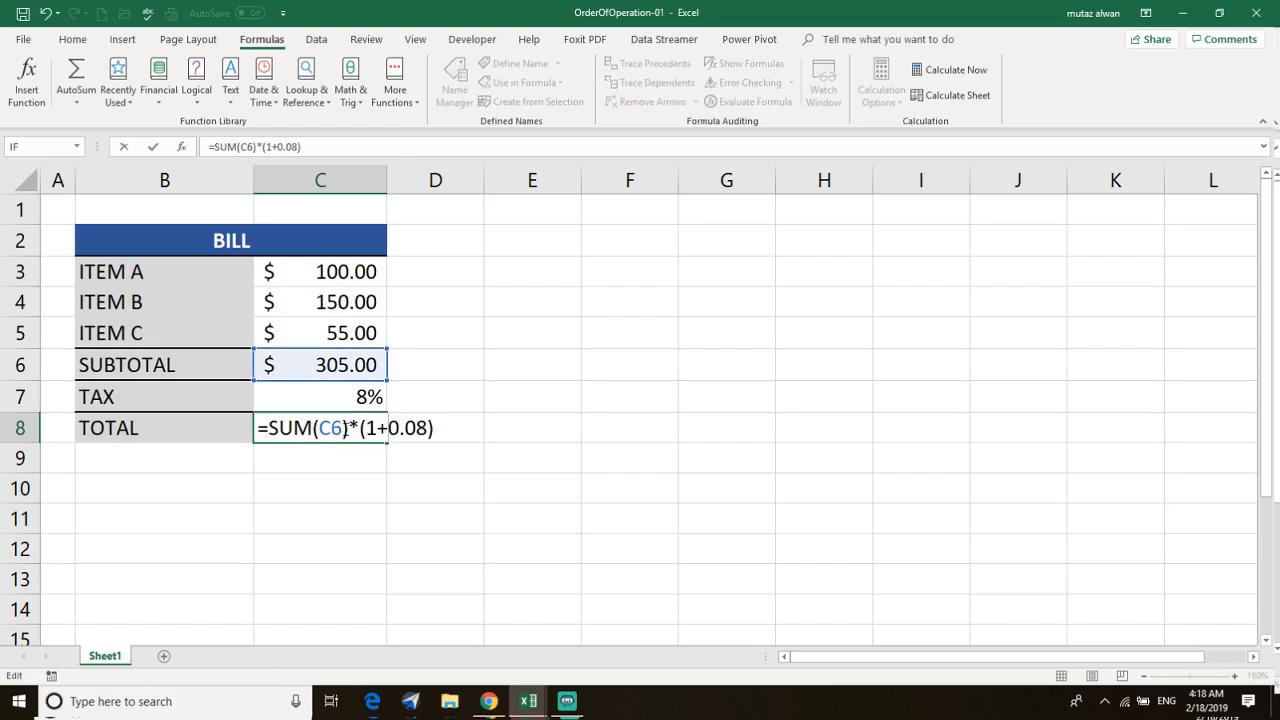
{"action": "left_click_drag", "start_coordinate": [346, 428], "coordinate": [315, 427]}
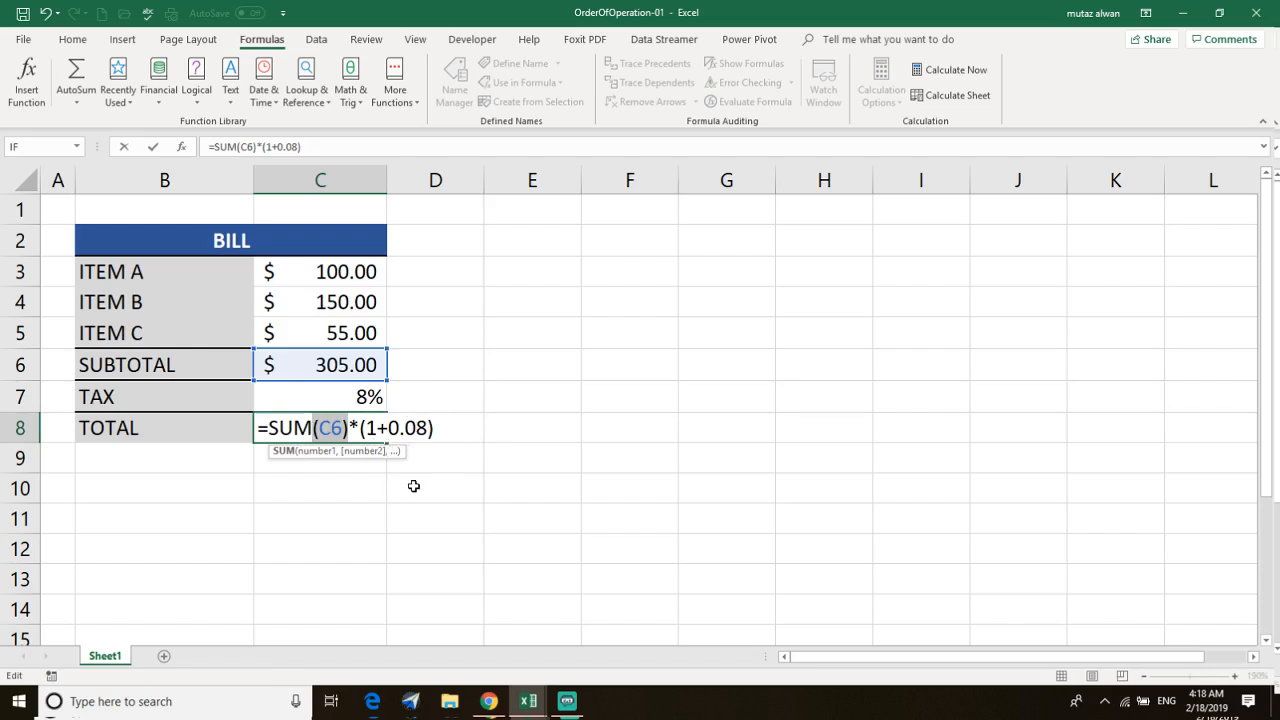
{"action": "key", "text": "Return"}
{"action": "right_click", "coordinate": [442, 424]}
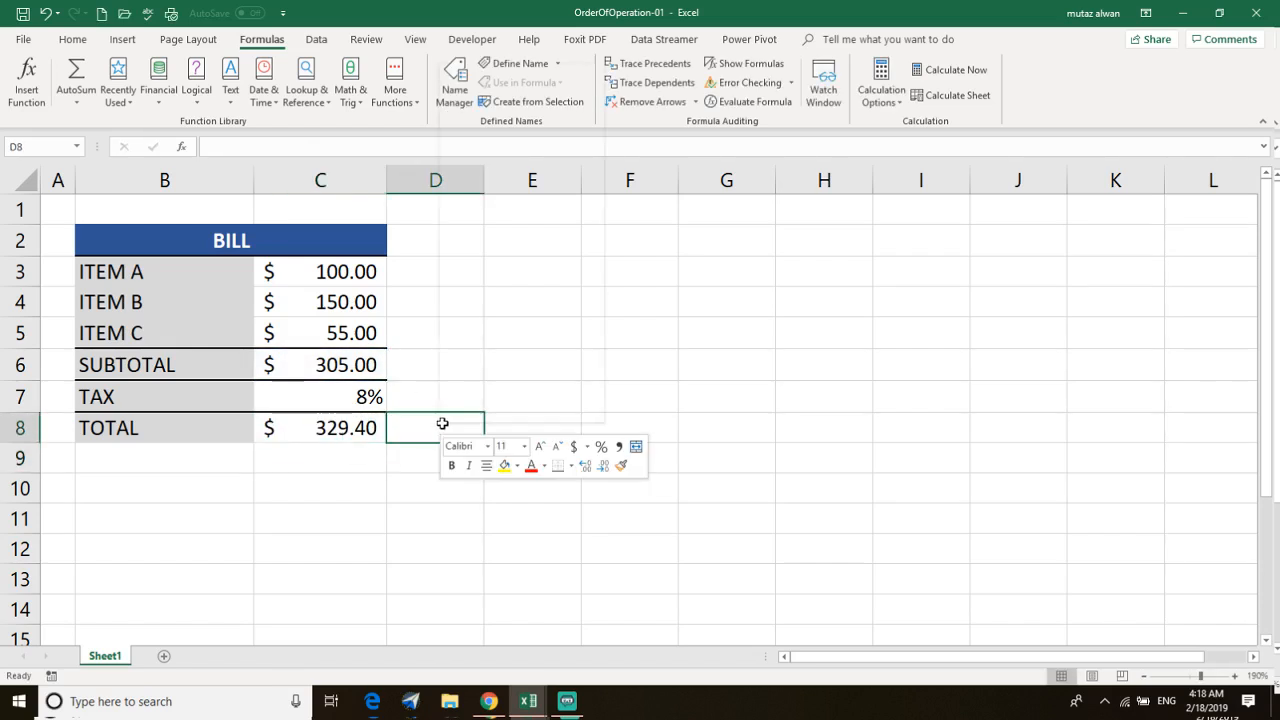
{"action": "left_click", "coordinate": [968, 308]}
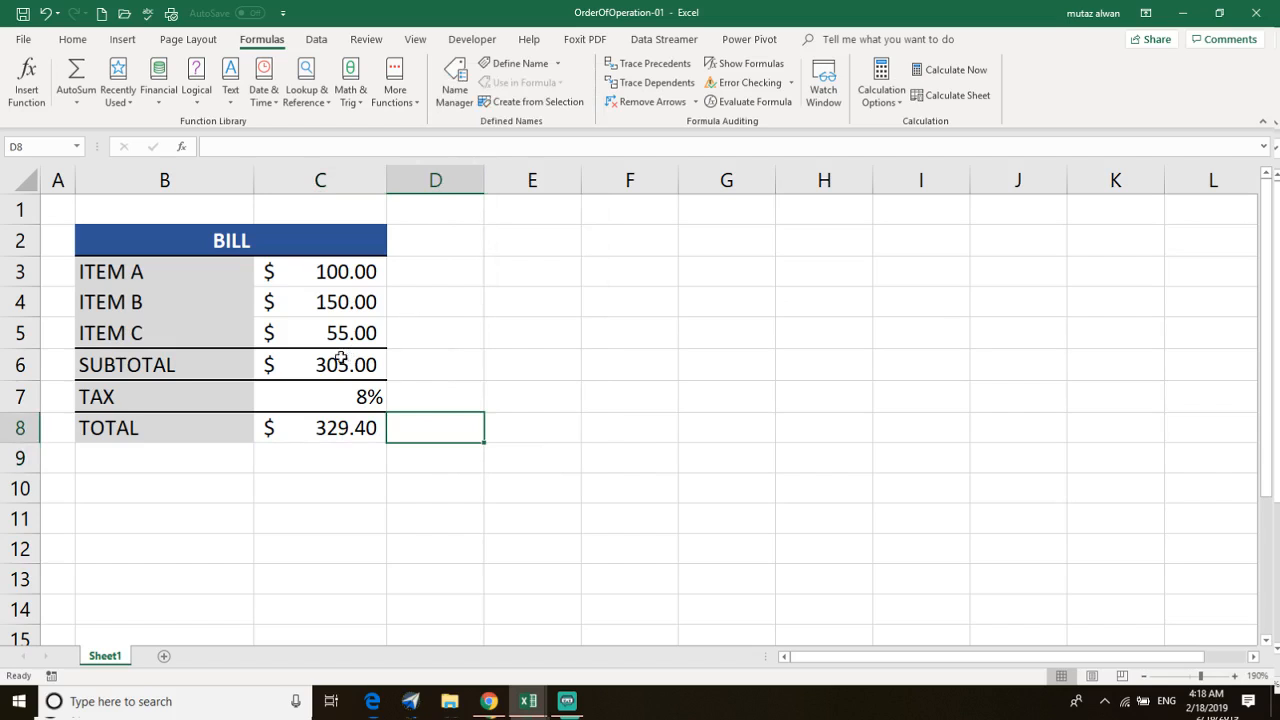